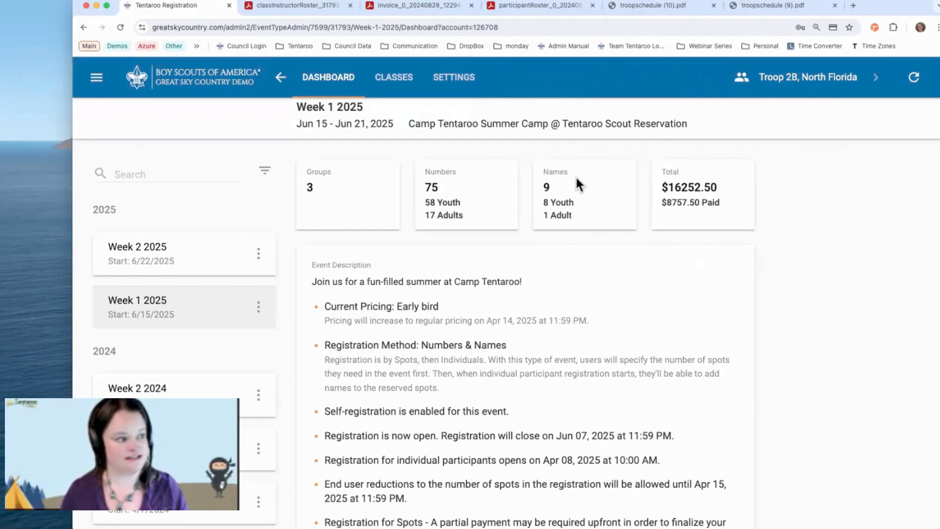
Review the Week 1 2025 event dashboard, covering its summary figures, event description, tools, reports and campsite occupancy.
{"action": "scroll", "coordinate": [693, 173], "scroll_direction": "down", "scroll_amount": 1}
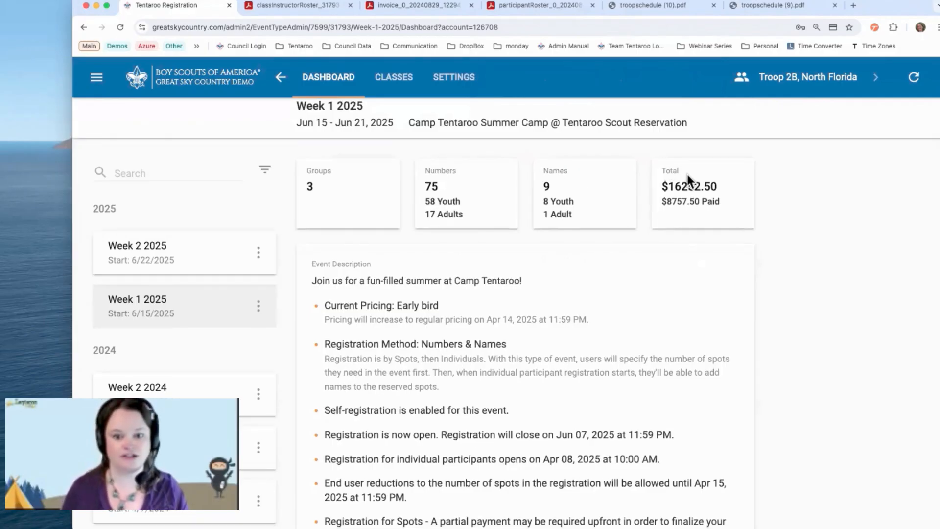
{"action": "scroll", "coordinate": [687, 175], "scroll_direction": "down", "scroll_amount": 2}
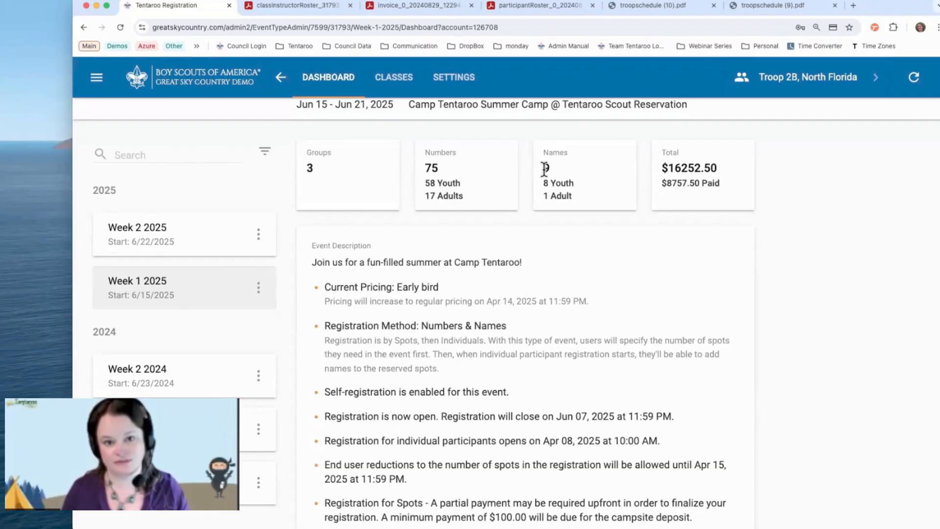
{"action": "scroll", "coordinate": [366, 253], "scroll_direction": "down", "scroll_amount": 3}
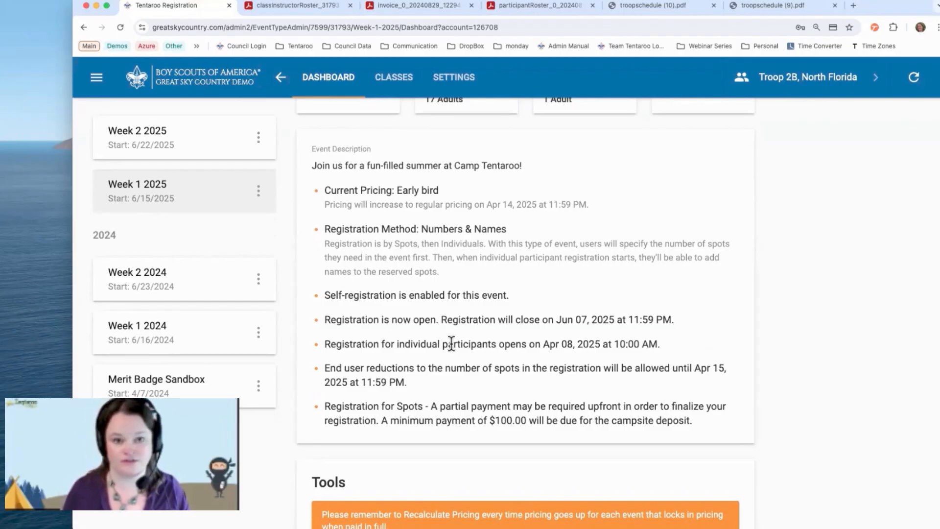
{"action": "scroll", "coordinate": [451, 343], "scroll_direction": "down", "scroll_amount": 6}
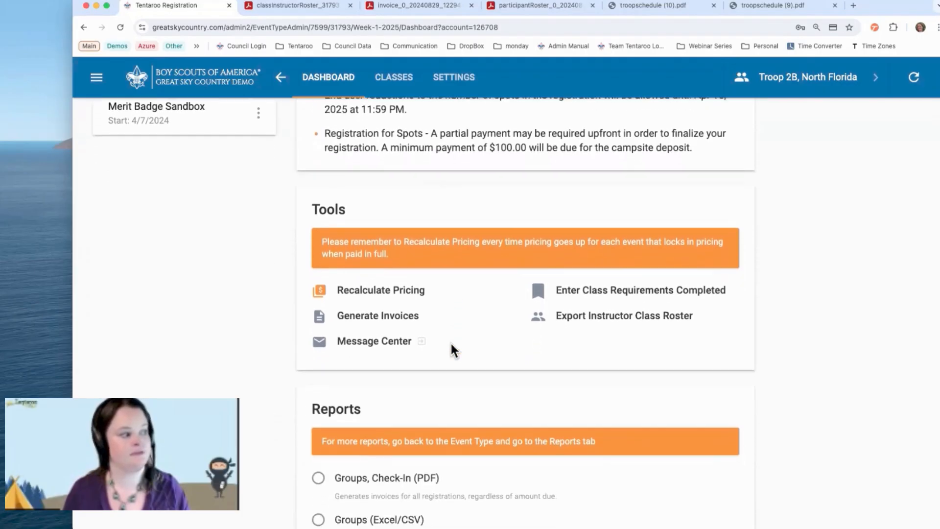
{"action": "scroll", "coordinate": [451, 345], "scroll_direction": "down", "scroll_amount": 1}
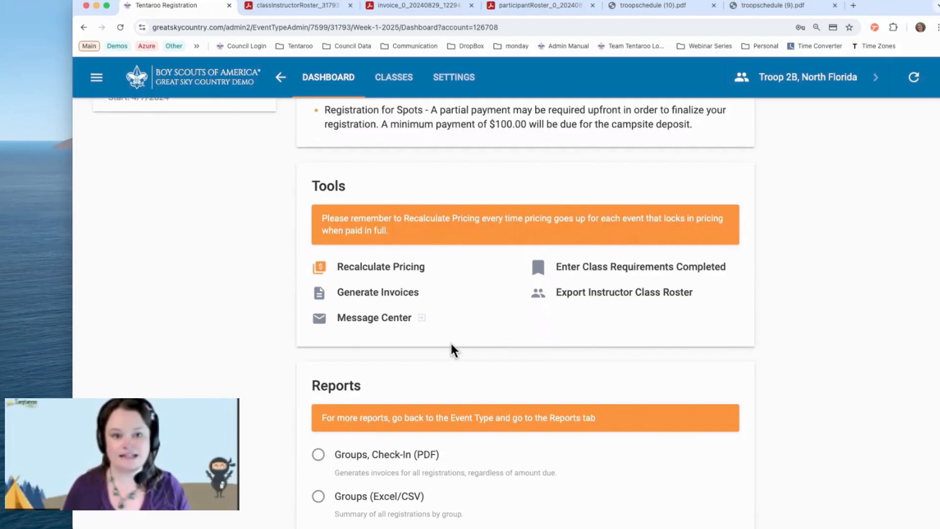
{"action": "scroll", "coordinate": [451, 342], "scroll_direction": "down", "scroll_amount": 4}
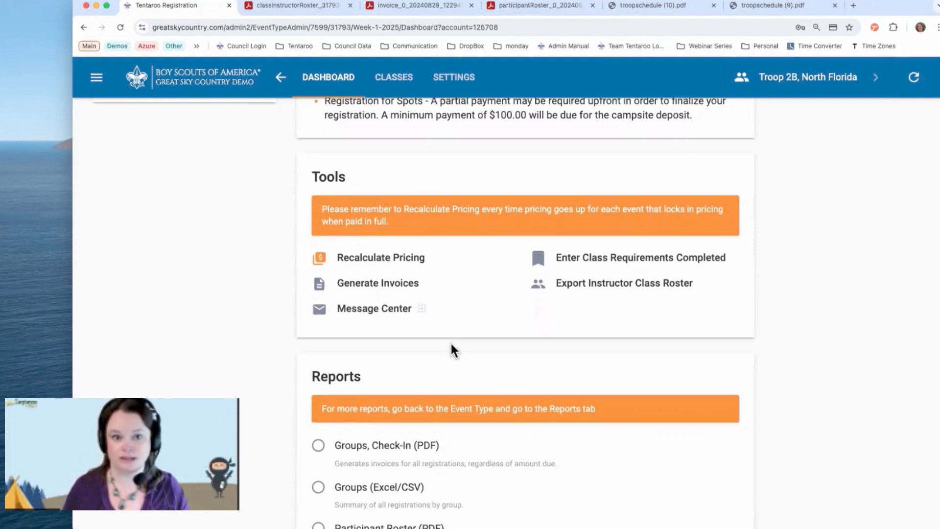
{"action": "scroll", "coordinate": [451, 345], "scroll_direction": "down", "scroll_amount": 5}
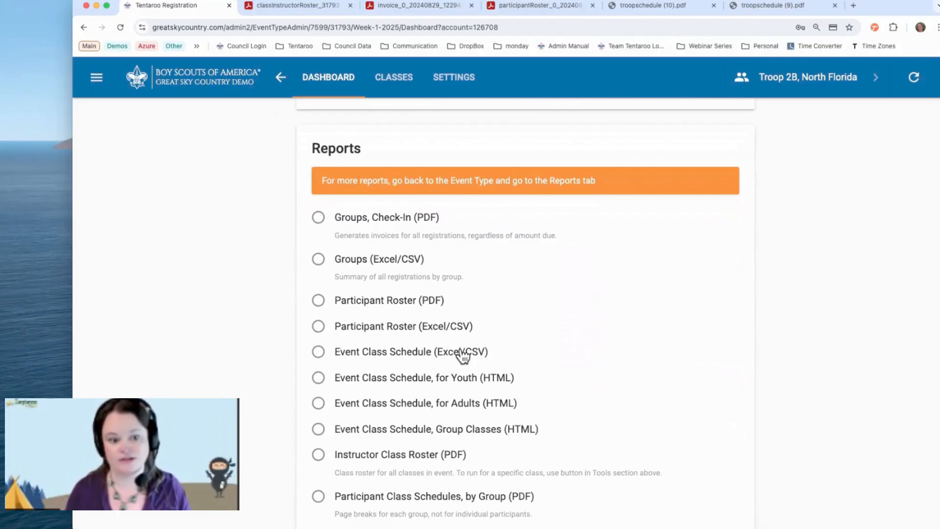
{"action": "scroll", "coordinate": [463, 356], "scroll_direction": "down", "scroll_amount": 10}
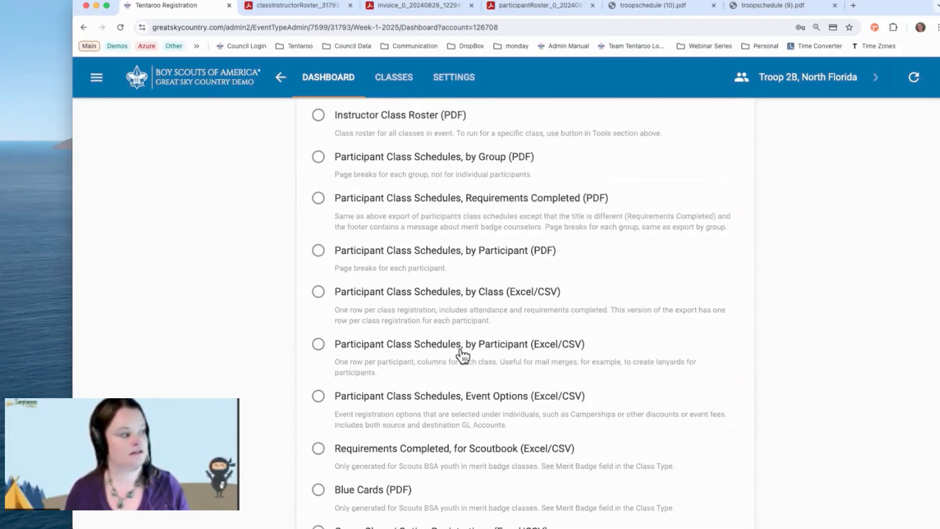
{"action": "scroll", "coordinate": [463, 352], "scroll_direction": "down", "scroll_amount": 8}
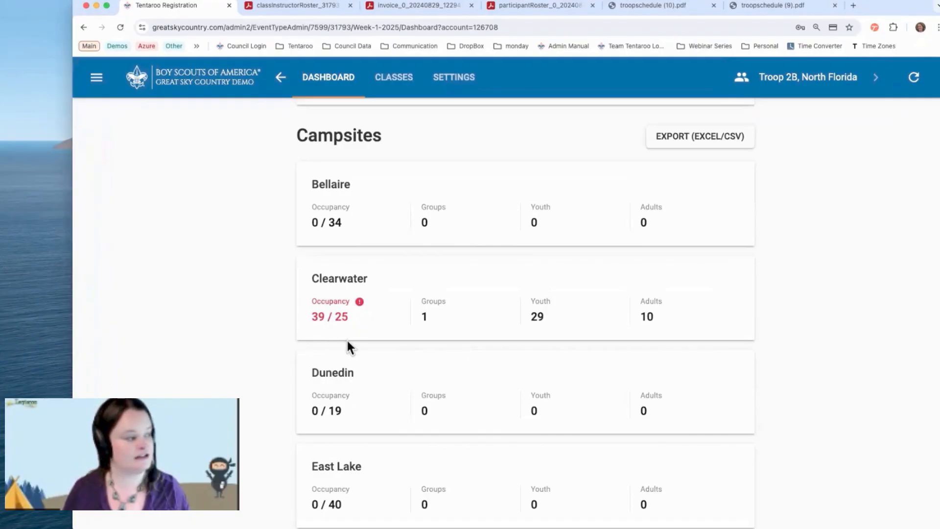
{"action": "scroll", "coordinate": [347, 340], "scroll_direction": "down", "scroll_amount": 15}
{"action": "scroll", "coordinate": [347, 340], "scroll_direction": "up", "scroll_amount": 5}
{"action": "scroll", "coordinate": [346, 339], "scroll_direction": "up", "scroll_amount": 10}
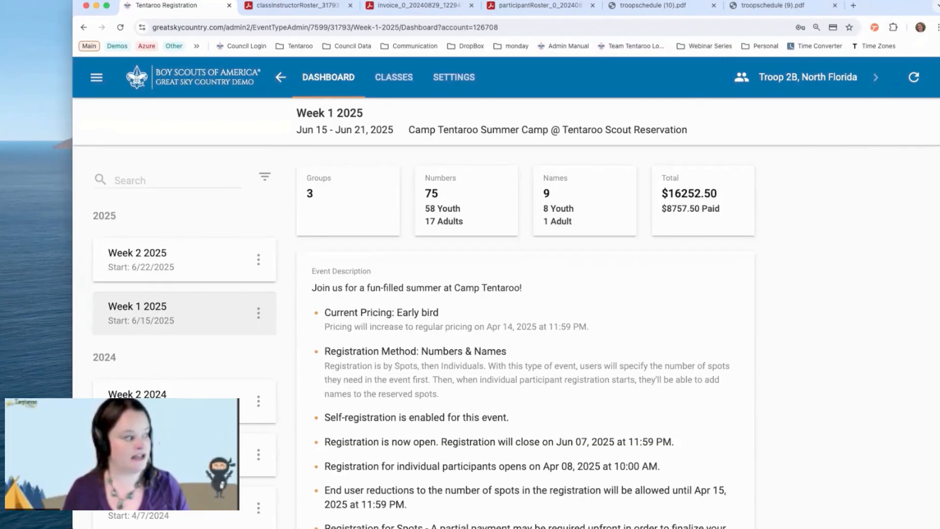
Open the Week 2 2024 event and set the event list filter to show events from past years.
{"action": "left_click", "coordinate": [167, 395]}
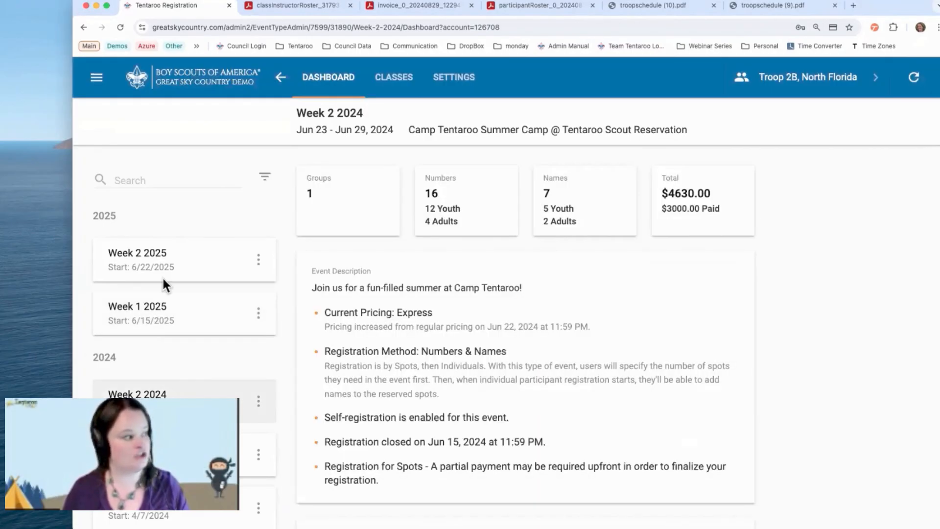
{"action": "left_click", "coordinate": [135, 175]}
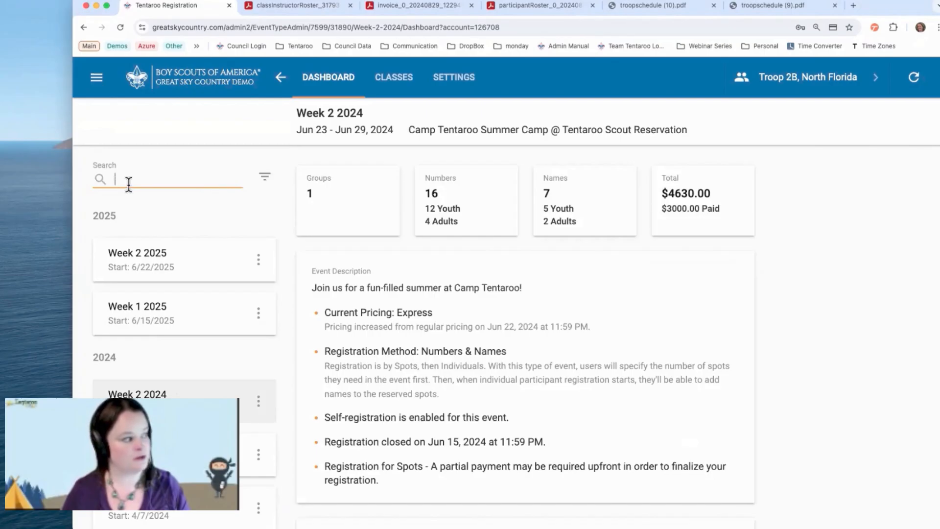
{"action": "left_click", "coordinate": [265, 179]}
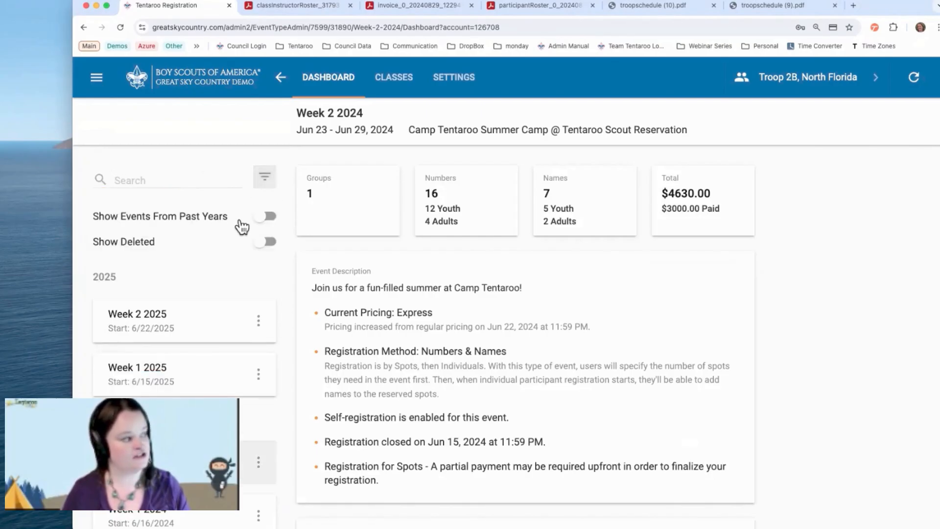
{"action": "left_click", "coordinate": [265, 217]}
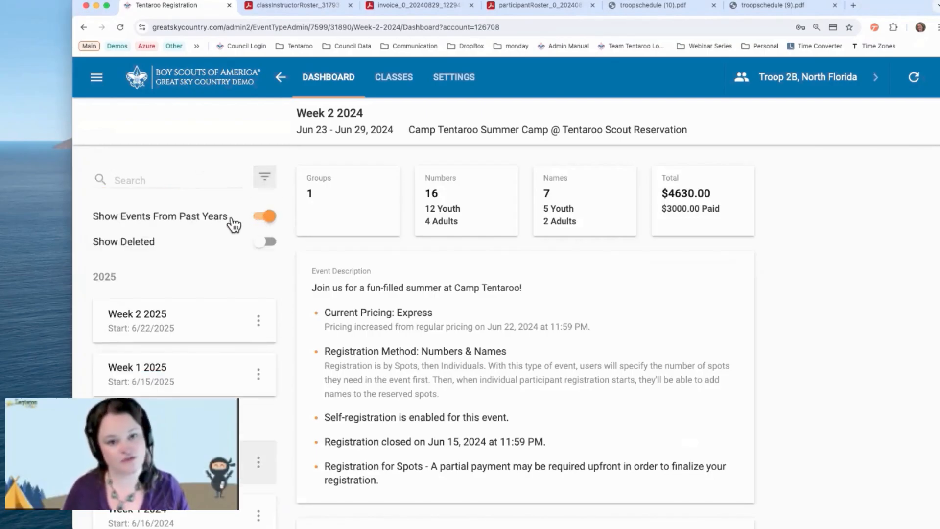
{"action": "scroll", "coordinate": [218, 230], "scroll_direction": "down", "scroll_amount": 5}
{"action": "scroll", "coordinate": [219, 235], "scroll_direction": "down", "scroll_amount": 1}
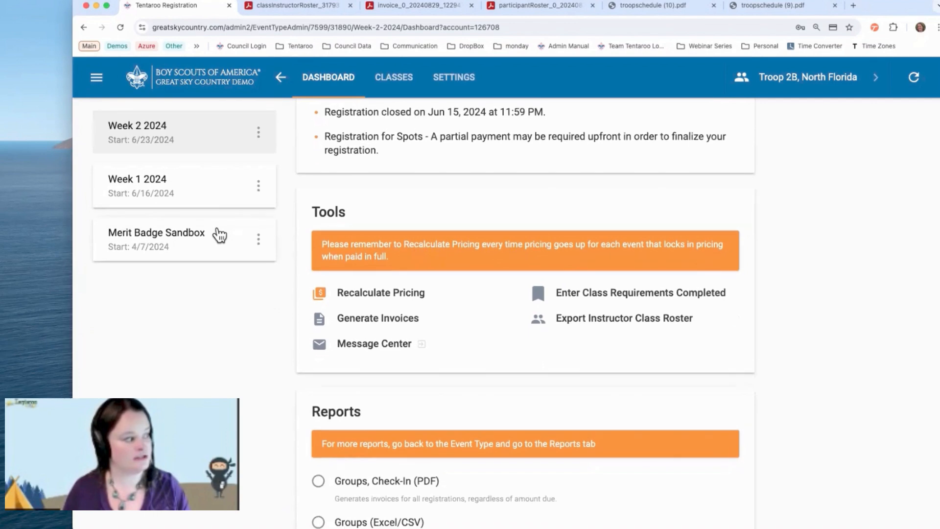
{"action": "scroll", "coordinate": [220, 235], "scroll_direction": "up", "scroll_amount": 5}
{"action": "scroll", "coordinate": [219, 235], "scroll_direction": "up", "scroll_amount": 1}
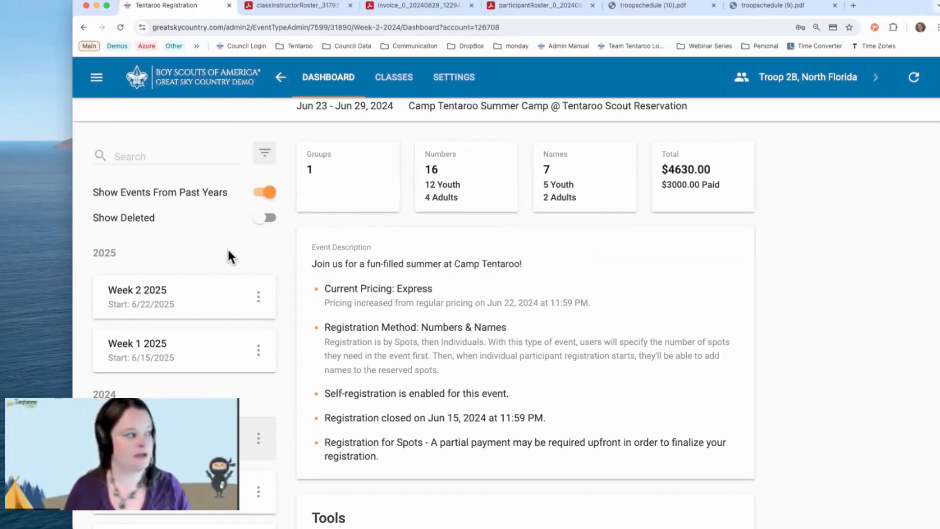
Reopen the Week 1 2025 event and examine the tools on its dashboard, including Recalculate Pricing.
{"action": "left_click", "coordinate": [168, 352]}
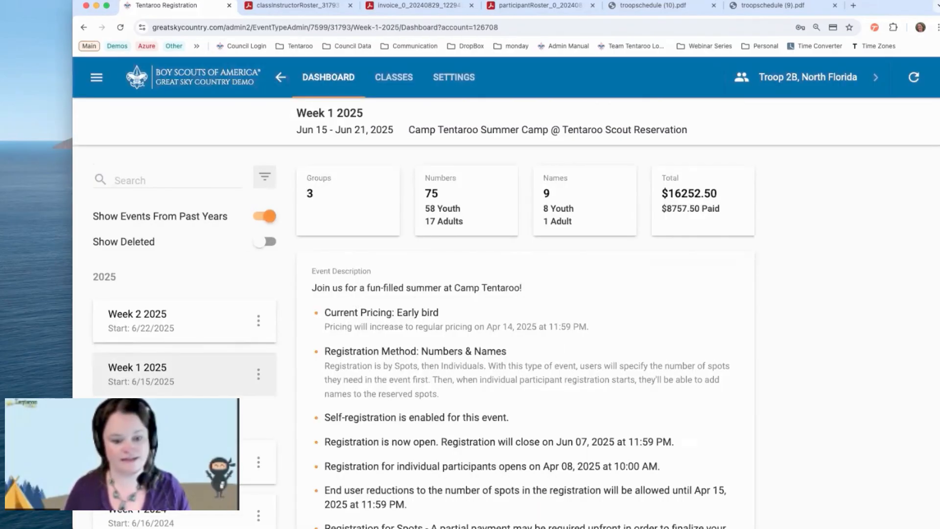
{"action": "scroll", "coordinate": [521, 326], "scroll_direction": "down", "scroll_amount": 10}
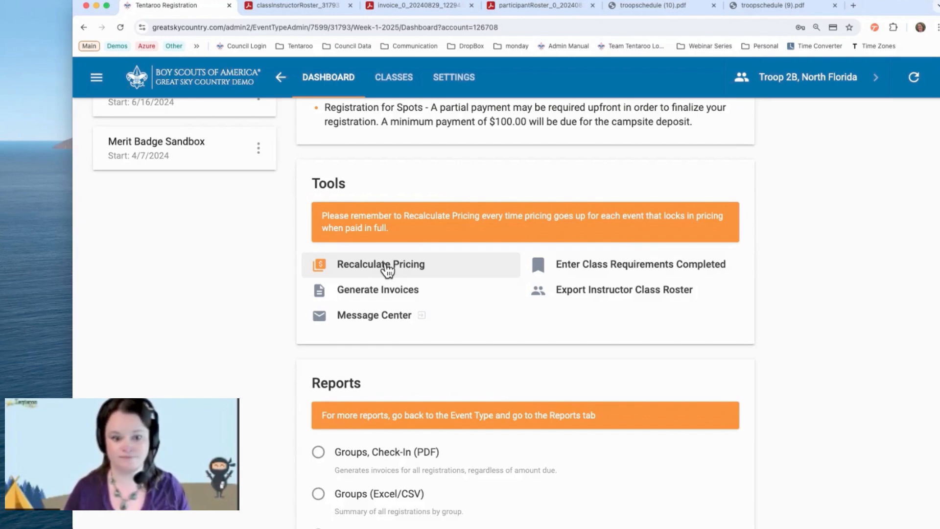
{"action": "scroll", "coordinate": [387, 269], "scroll_direction": "down", "scroll_amount": 1}
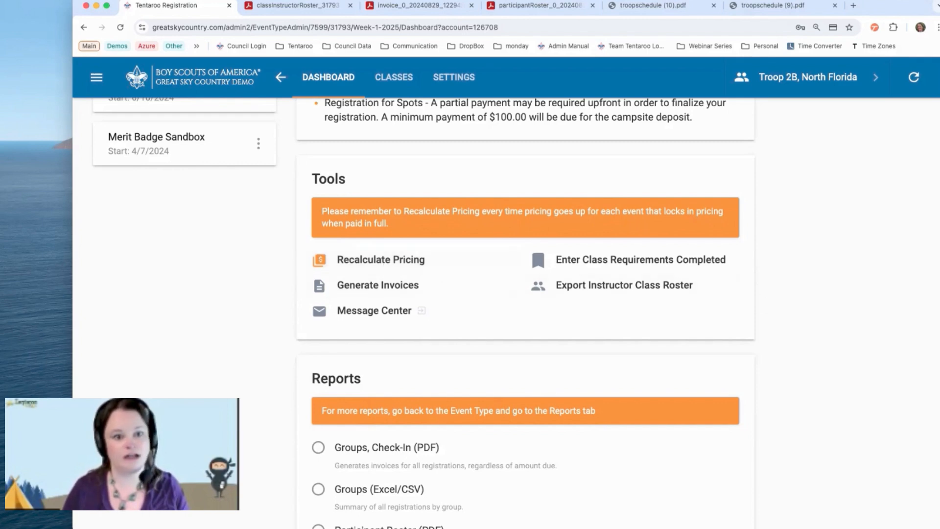
{"action": "scroll", "coordinate": [367, 242], "scroll_direction": "down", "scroll_amount": 1}
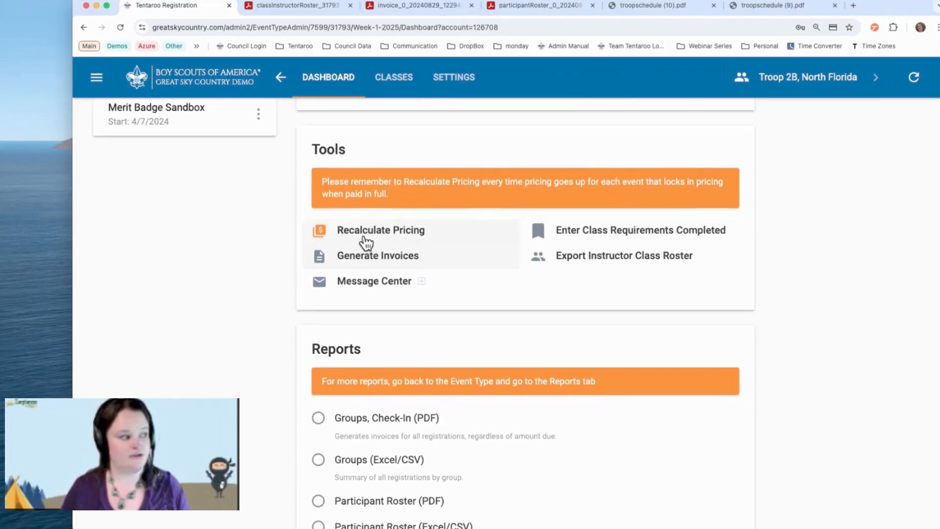
{"action": "scroll", "coordinate": [366, 242], "scroll_direction": "down", "scroll_amount": 1}
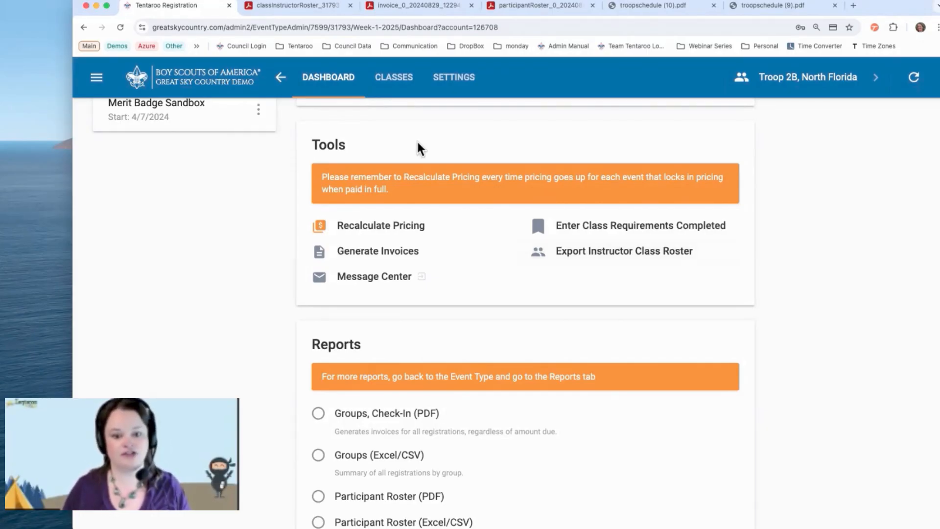
Check the pricing notices and youth spots in the Klondike Derby 2025 registration, and return to the Week 1 2025 dashboard.
{"action": "key", "text": "ctrl+Right"}
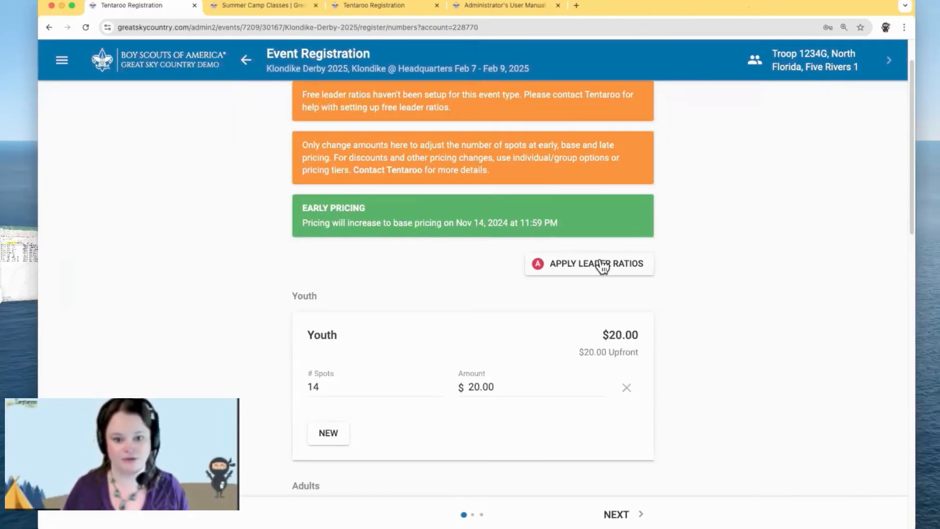
{"action": "scroll", "coordinate": [478, 161], "scroll_direction": "up", "scroll_amount": 2}
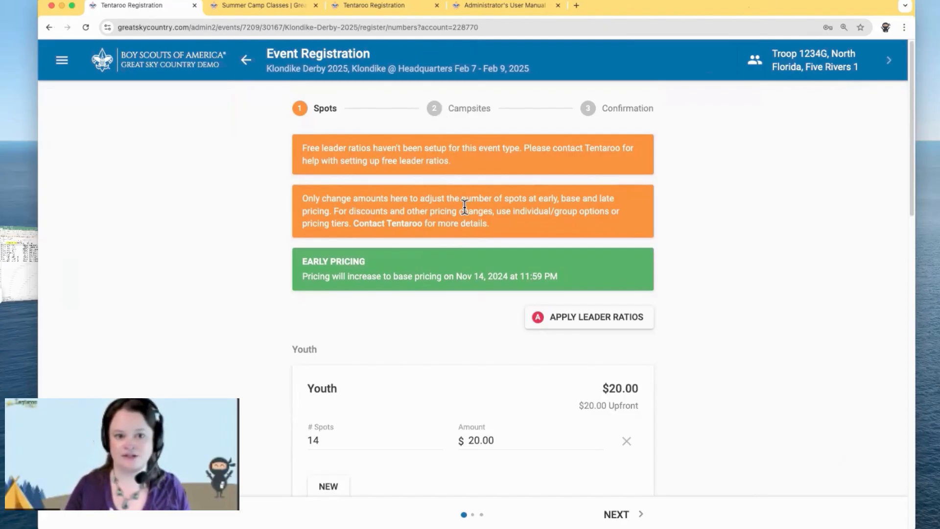
{"action": "scroll", "coordinate": [463, 206], "scroll_direction": "down", "scroll_amount": 3}
{"action": "scroll", "coordinate": [465, 207], "scroll_direction": "down", "scroll_amount": 1}
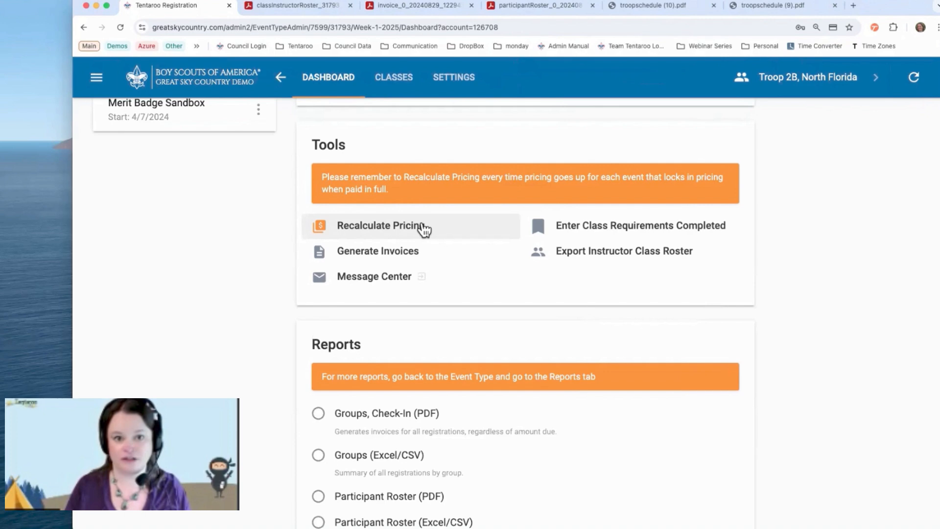
{"action": "key", "text": "ctrl+Right"}
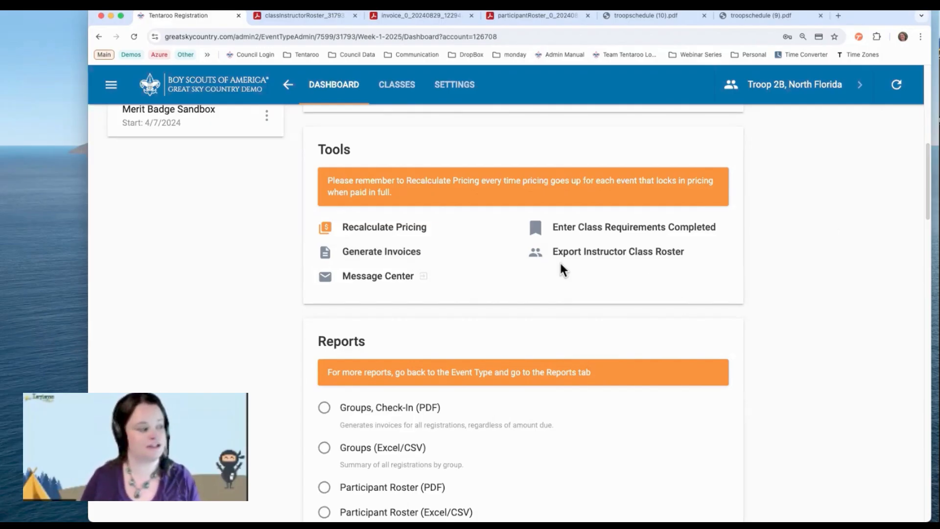
Start generating invoices for specific groups only, choosing Troop 2B, North Florida as the recipient.
{"action": "left_click", "coordinate": [357, 251]}
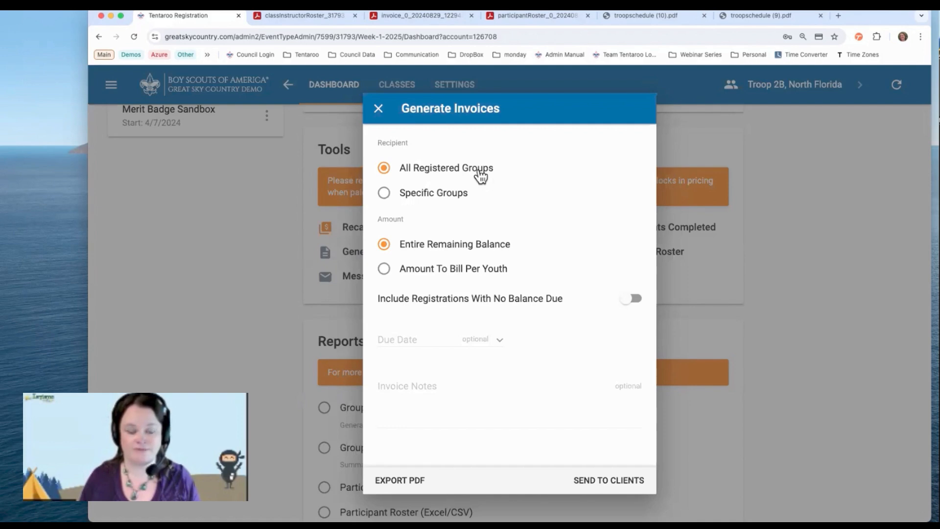
{"action": "left_click", "coordinate": [386, 194]}
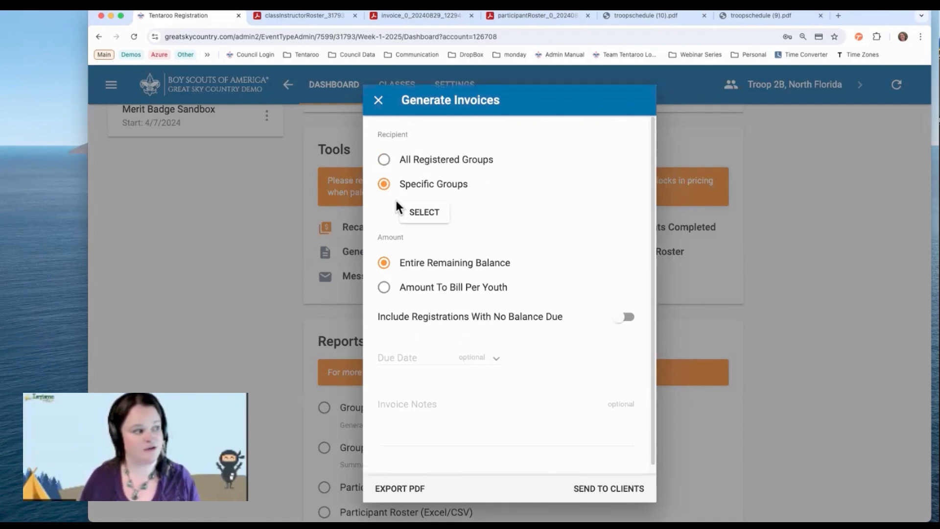
{"action": "left_click", "coordinate": [431, 213]}
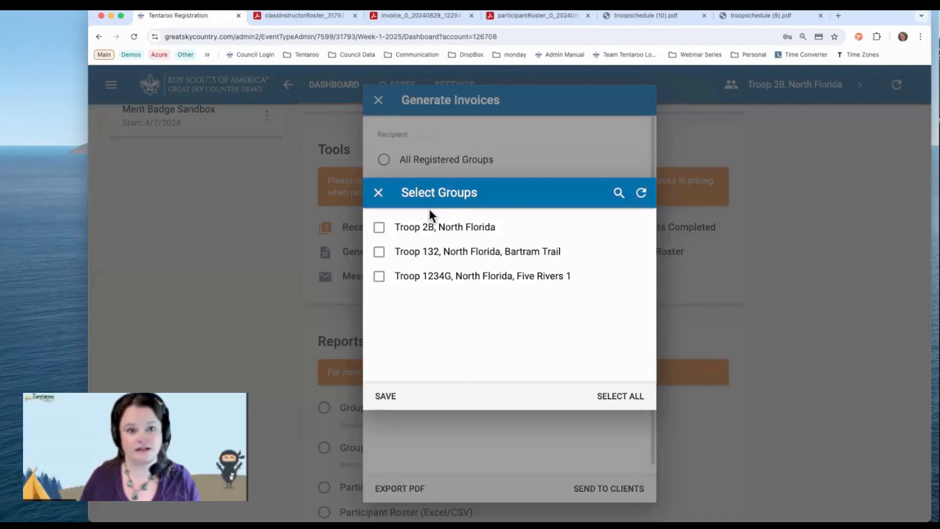
{"action": "left_click", "coordinate": [379, 228]}
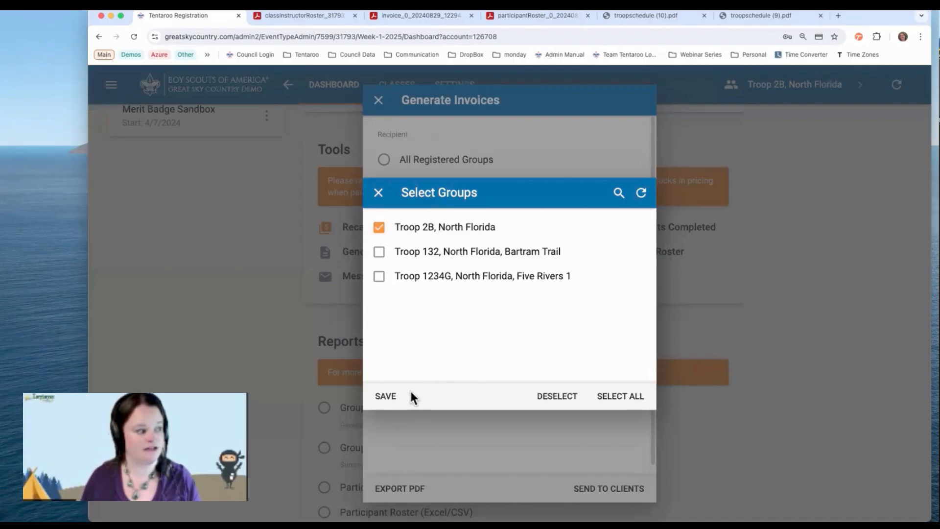
{"action": "left_click", "coordinate": [385, 396]}
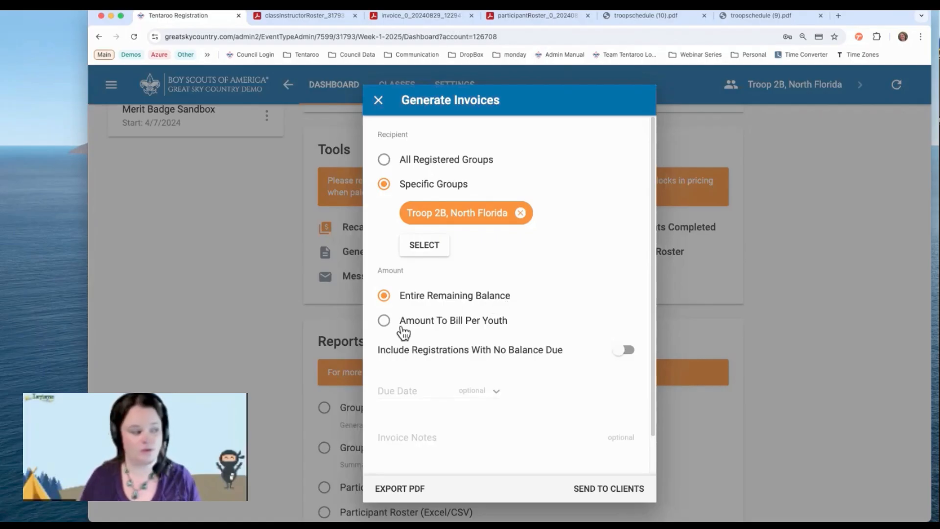
Switch the invoice amount to Amount To Bill Per Youth and set it to $100.00.
{"action": "left_click", "coordinate": [383, 322]}
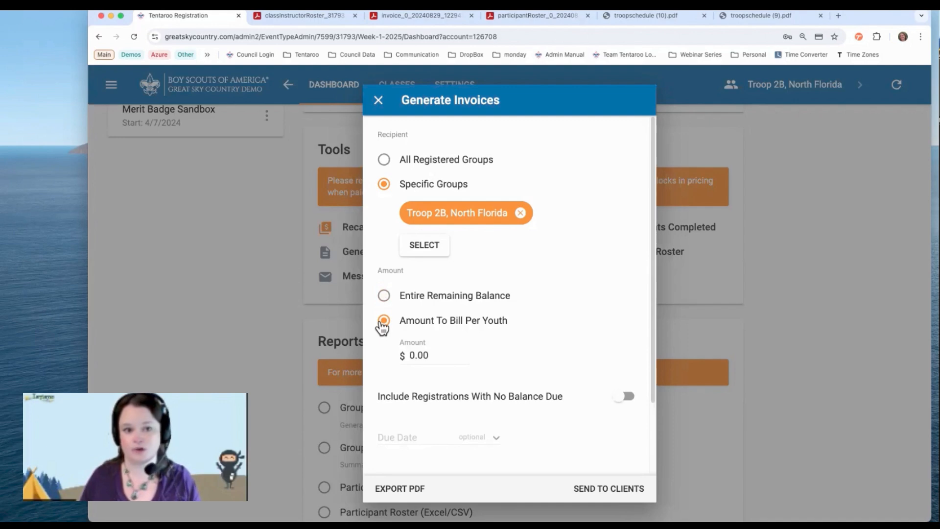
{"action": "left_click", "coordinate": [413, 355]}
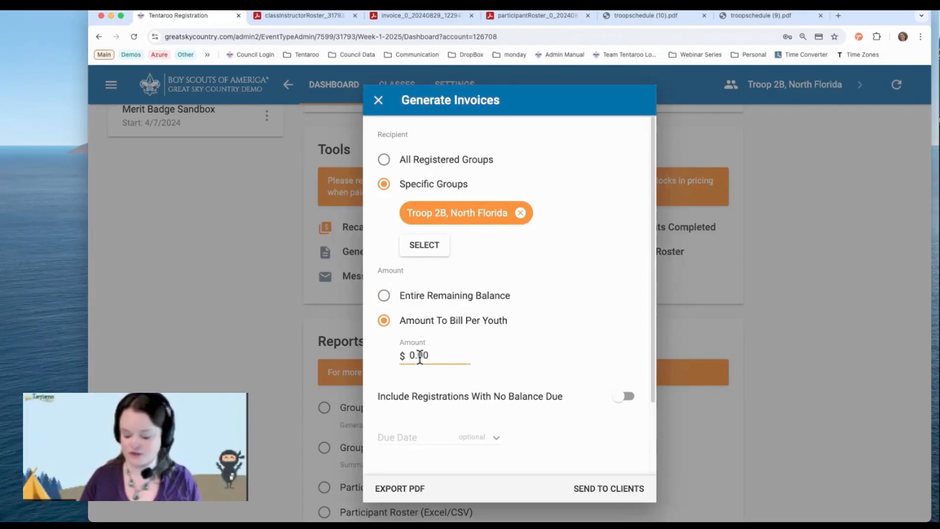
{"action": "type", "text": "50"}
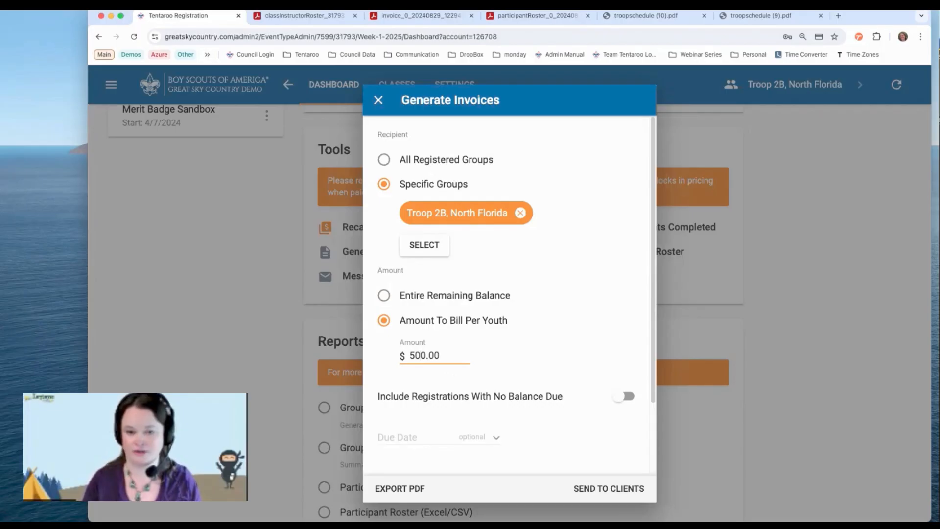
{"action": "key", "text": "Delete"}
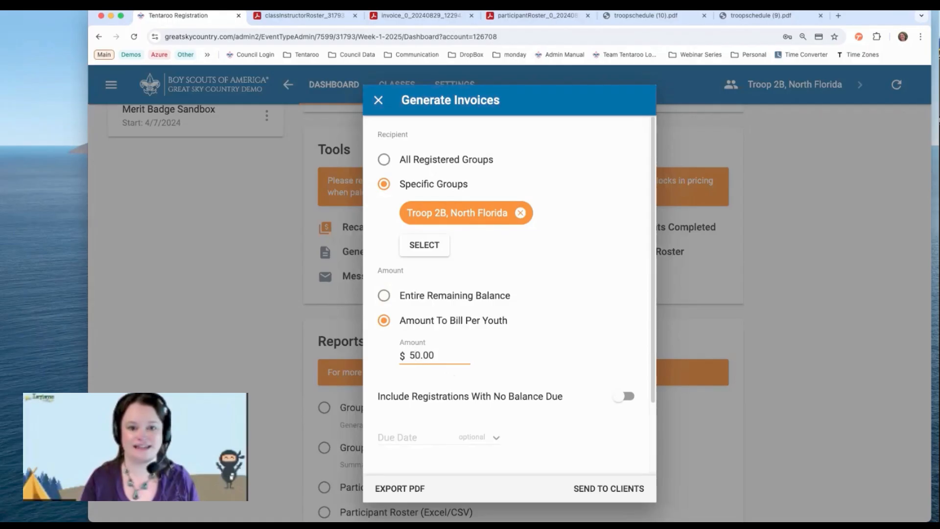
{"action": "key", "text": "BackSpace"}
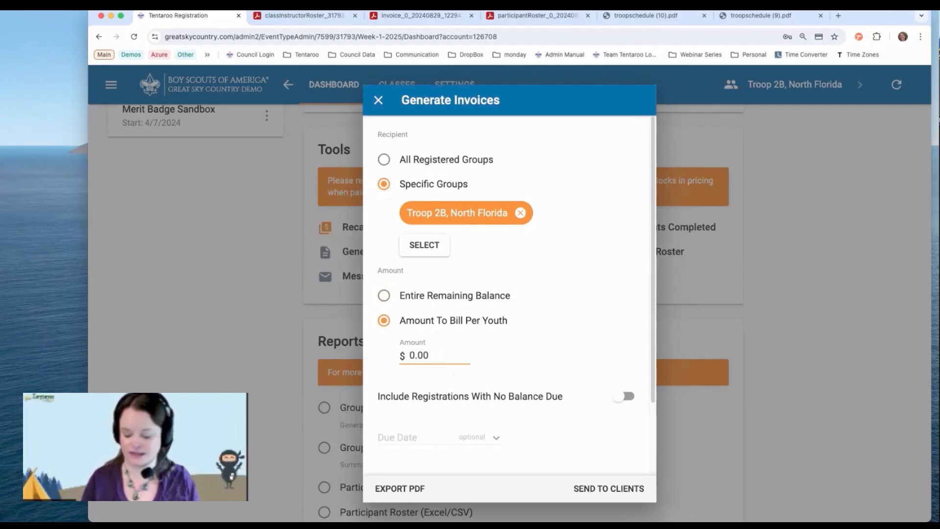
{"action": "type", "text": "10"}
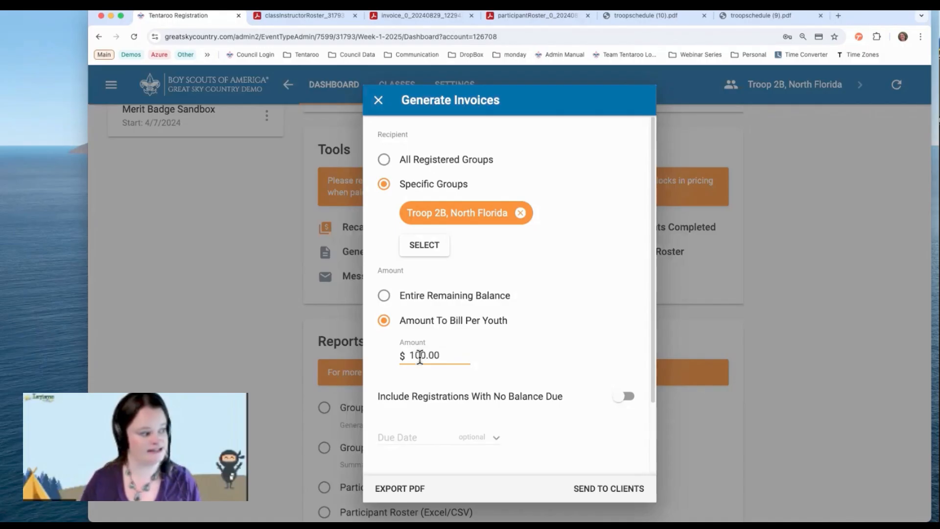
Include registrations with no balance due on the invoice and set its due date to 9/12/2024.
{"action": "scroll", "coordinate": [477, 348], "scroll_direction": "down", "scroll_amount": 1}
{"action": "scroll", "coordinate": [477, 347], "scroll_direction": "down", "scroll_amount": 3}
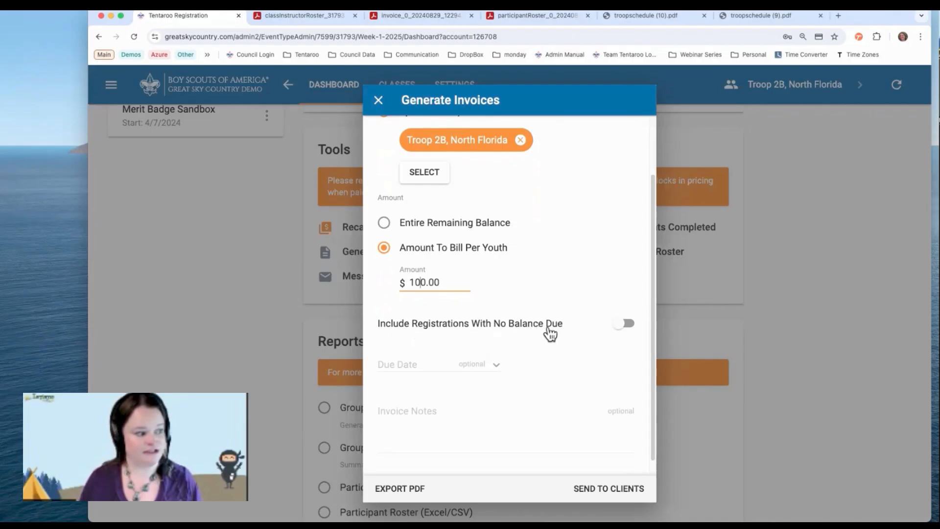
{"action": "left_click", "coordinate": [623, 330]}
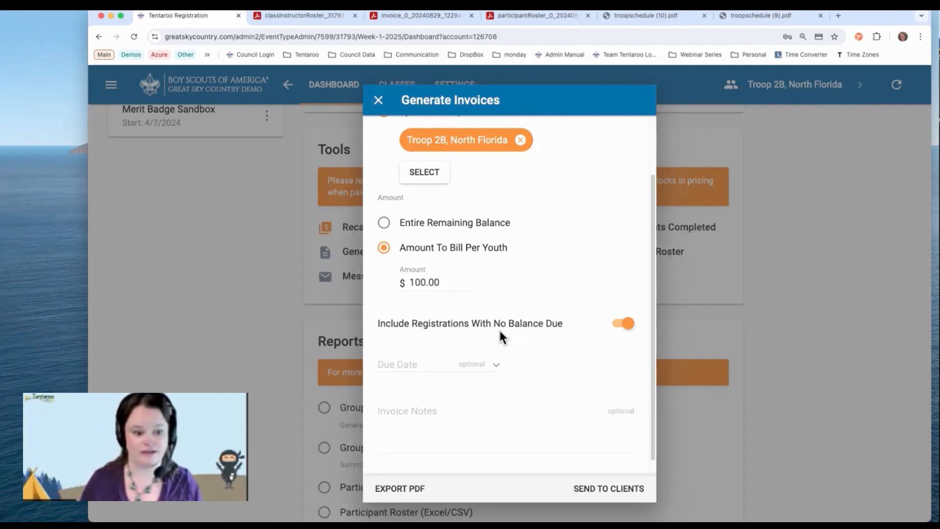
{"action": "left_click", "coordinate": [397, 364]}
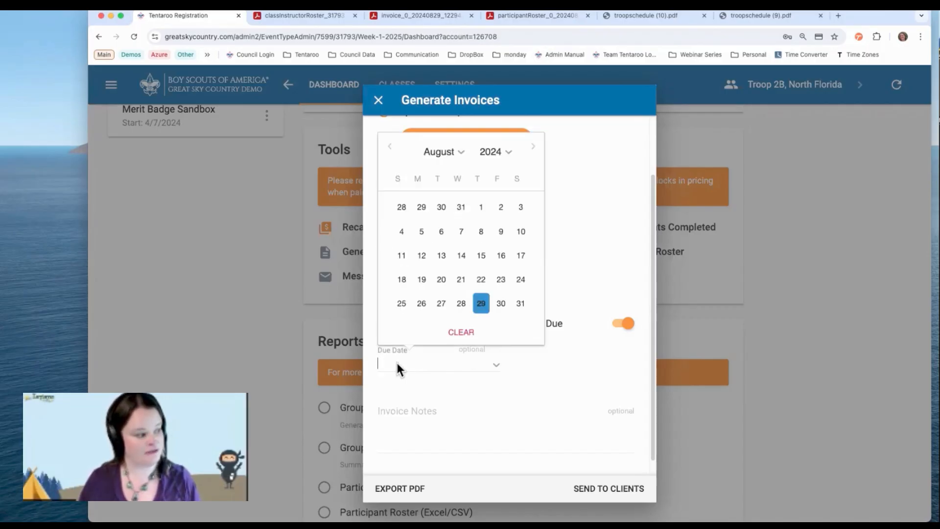
{"action": "left_click", "coordinate": [534, 147]}
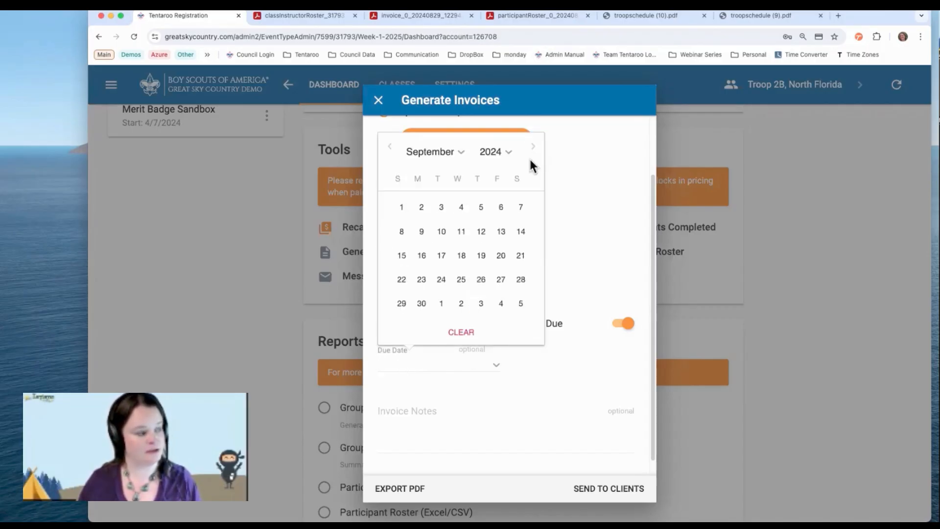
{"action": "left_click", "coordinate": [482, 232]}
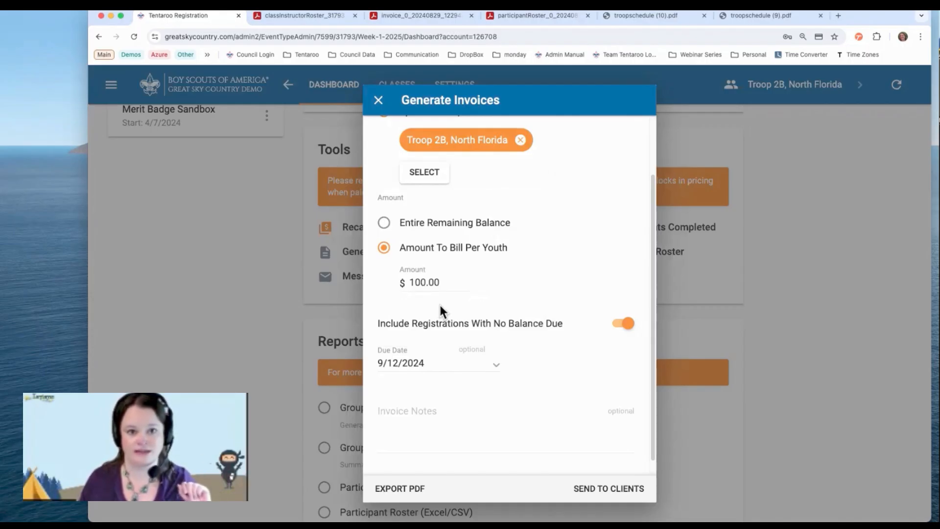
Add the invoice note "This is a message!", then export the invoice as a PDF and open it.
{"action": "left_click", "coordinate": [413, 416]}
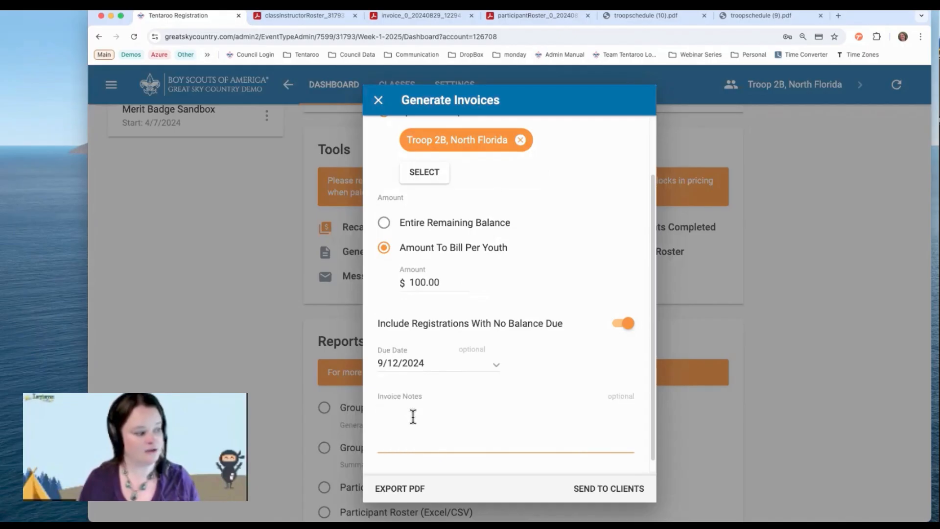
{"action": "scroll", "coordinate": [413, 417], "scroll_direction": "down", "scroll_amount": 1}
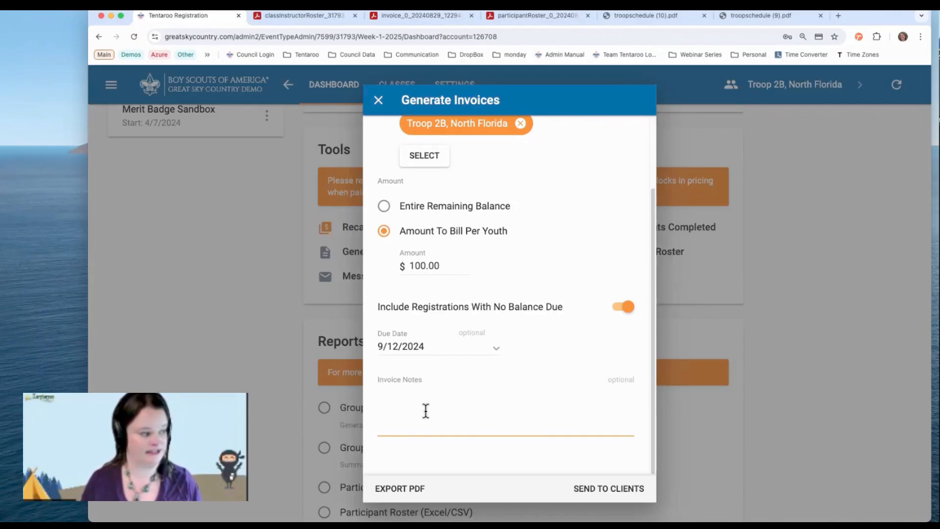
{"action": "type", "text": "This i"}
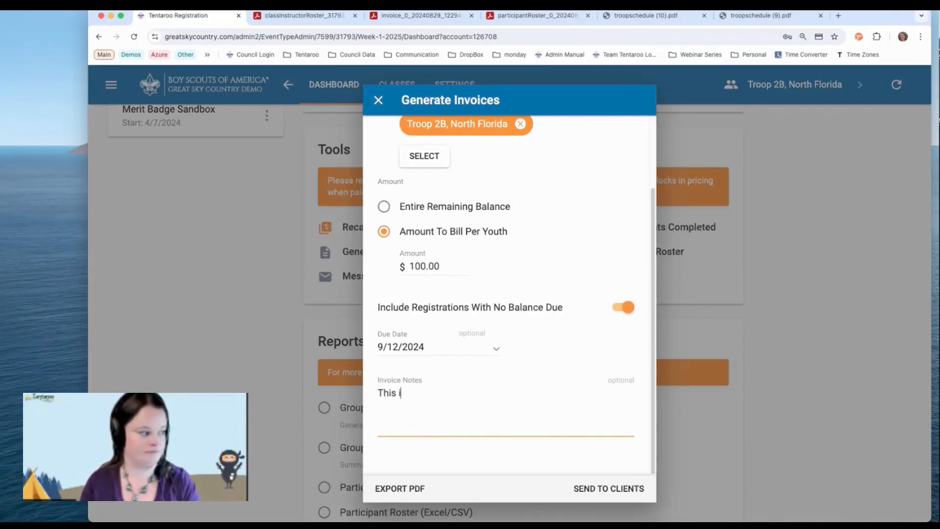
{"action": "type", "text": "s a message!"}
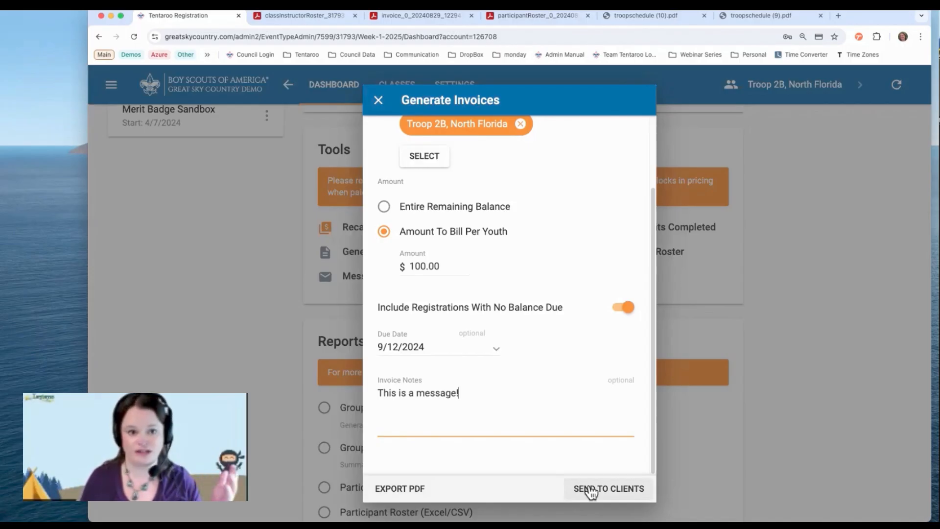
{"action": "left_click", "coordinate": [409, 488]}
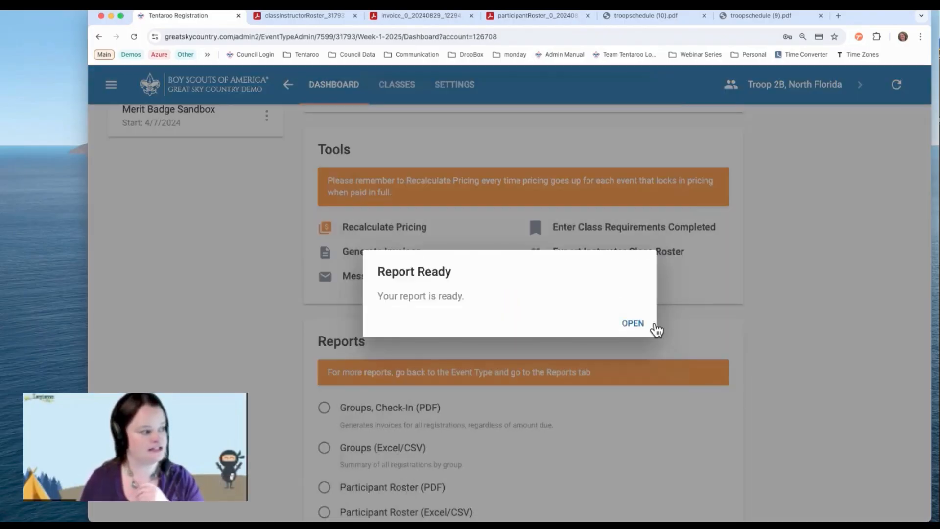
{"action": "left_click", "coordinate": [632, 323]}
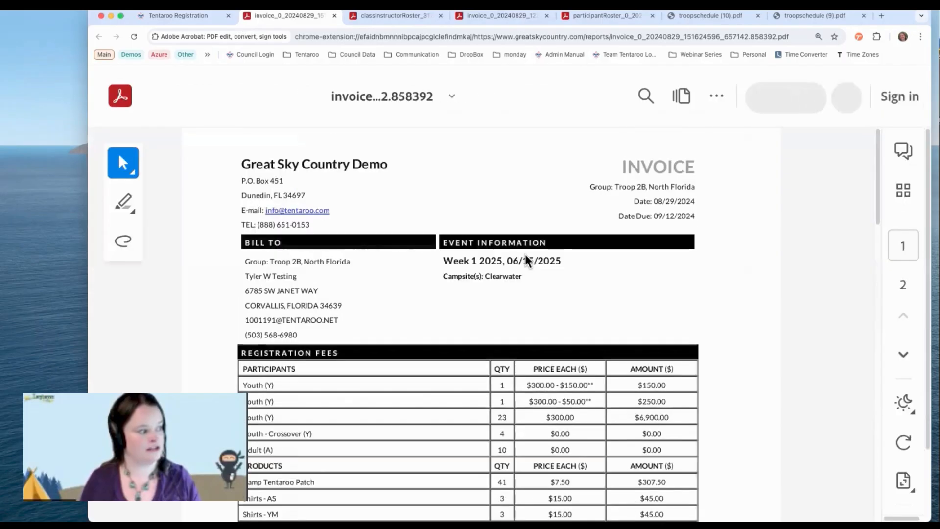
Review the exported invoice's payment history, current amount due and payment instructions, then close the PDF.
{"action": "scroll", "coordinate": [527, 260], "scroll_direction": "down", "scroll_amount": 10}
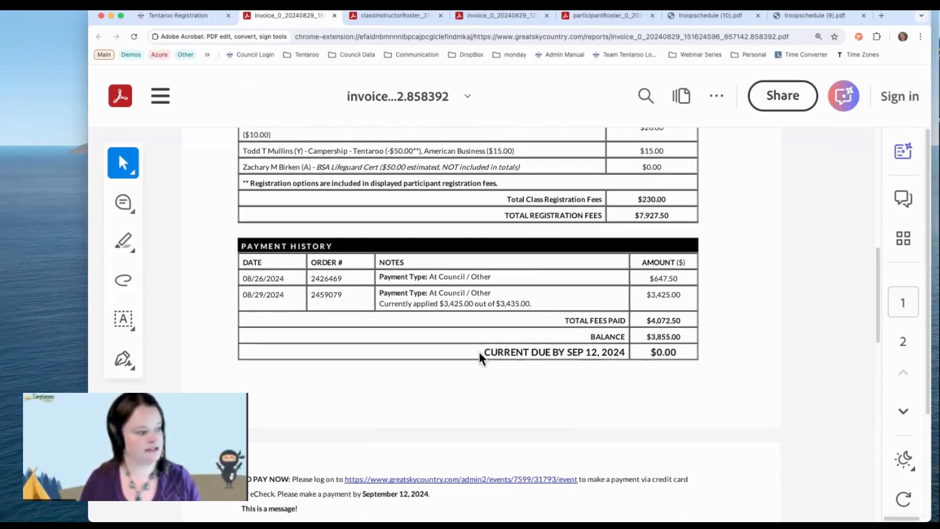
{"action": "left_click_drag", "start_coordinate": [584, 348], "coordinate": [682, 374]}
{"action": "left_click", "coordinate": [684, 376]}
{"action": "scroll", "coordinate": [541, 402], "scroll_direction": "down", "scroll_amount": 6}
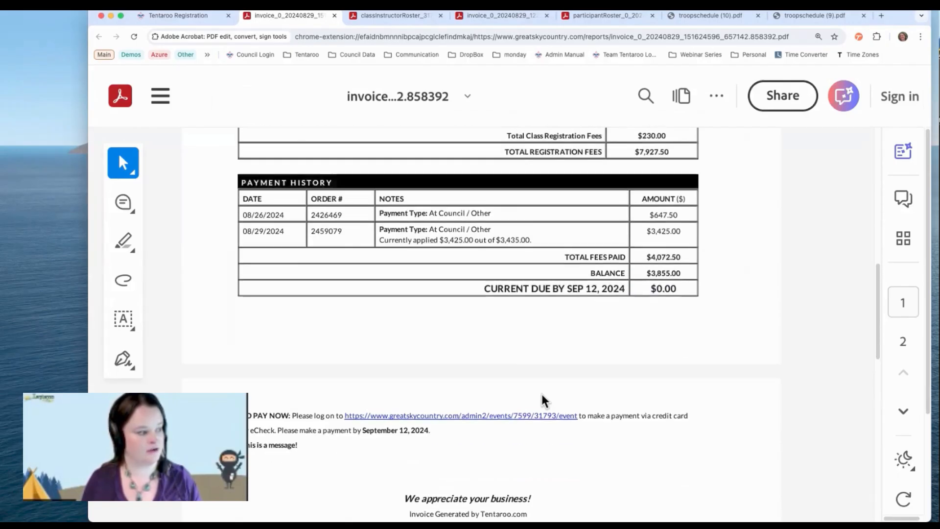
{"action": "left_click_drag", "start_coordinate": [242, 209], "coordinate": [308, 204]}
{"action": "left_click", "coordinate": [632, 204]}
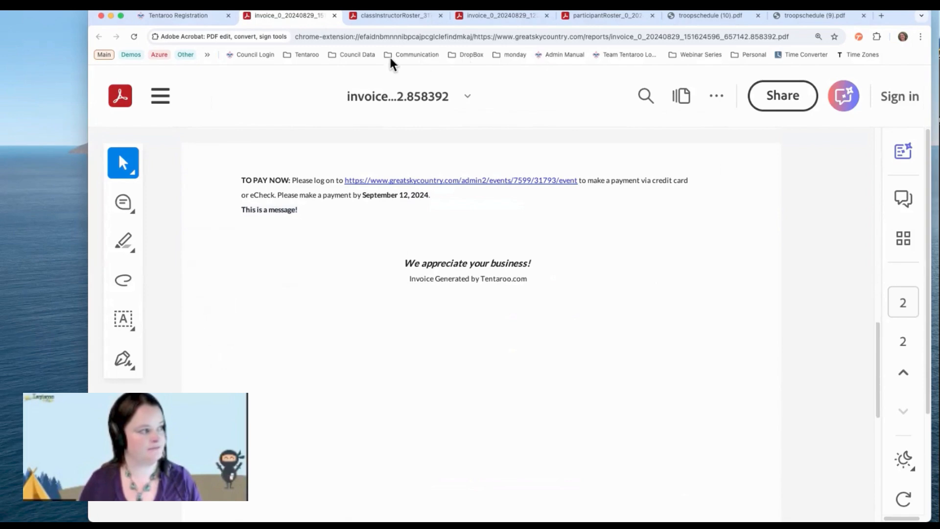
{"action": "left_click", "coordinate": [335, 15]}
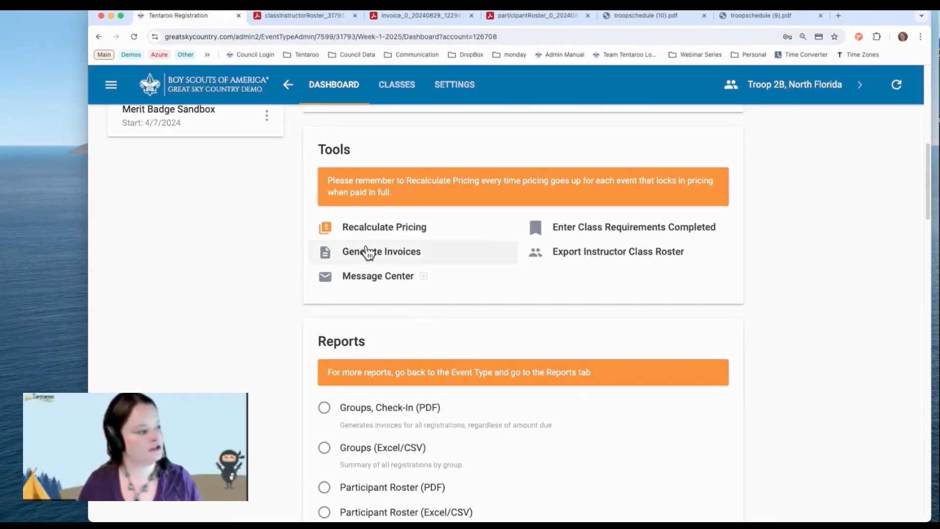
Open the Message Center from the event's tools and look over the saved messages shared between events.
{"action": "left_click", "coordinate": [365, 279]}
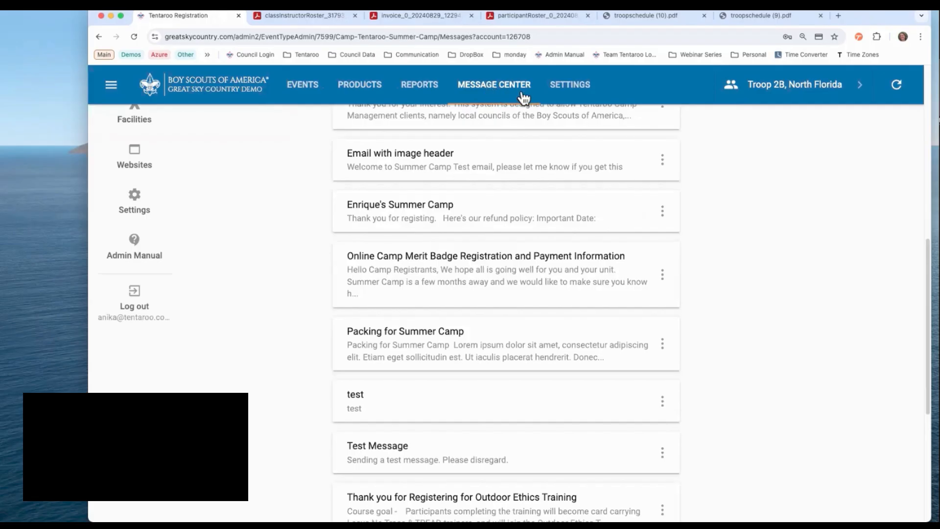
{"action": "scroll", "coordinate": [448, 245], "scroll_direction": "up", "scroll_amount": 10}
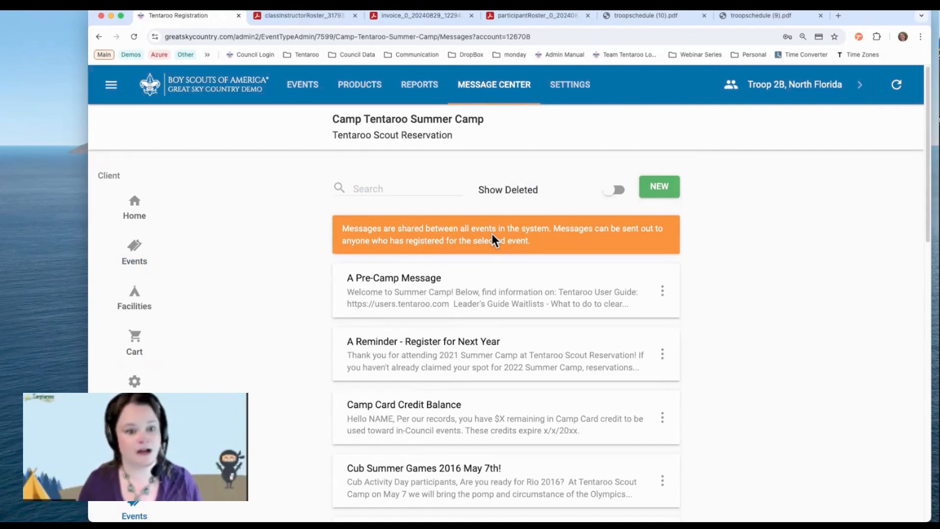
{"action": "scroll", "coordinate": [491, 233], "scroll_direction": "down", "scroll_amount": 3}
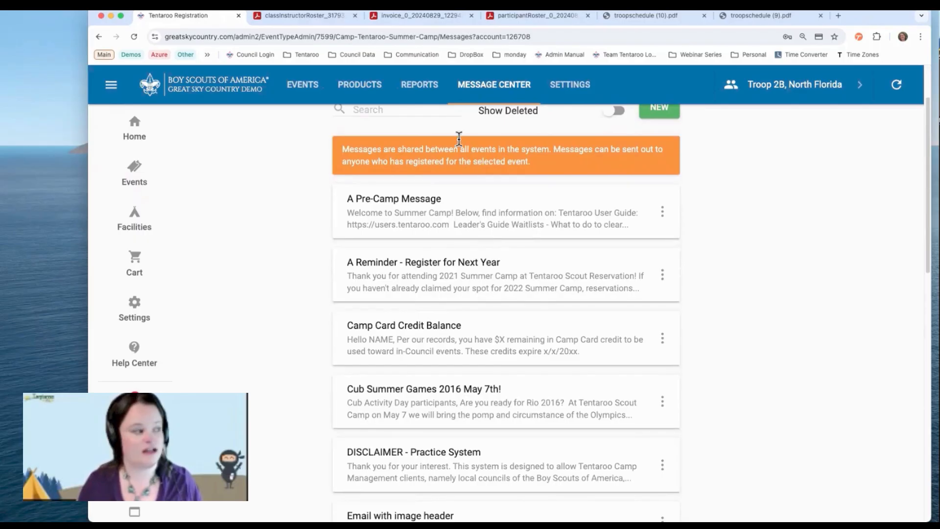
{"action": "scroll", "coordinate": [417, 142], "scroll_direction": "up", "scroll_amount": 2}
Search the saved messages for "summer ca", clear the search, and briefly display the deleted messages.
{"action": "left_click", "coordinate": [375, 168]}
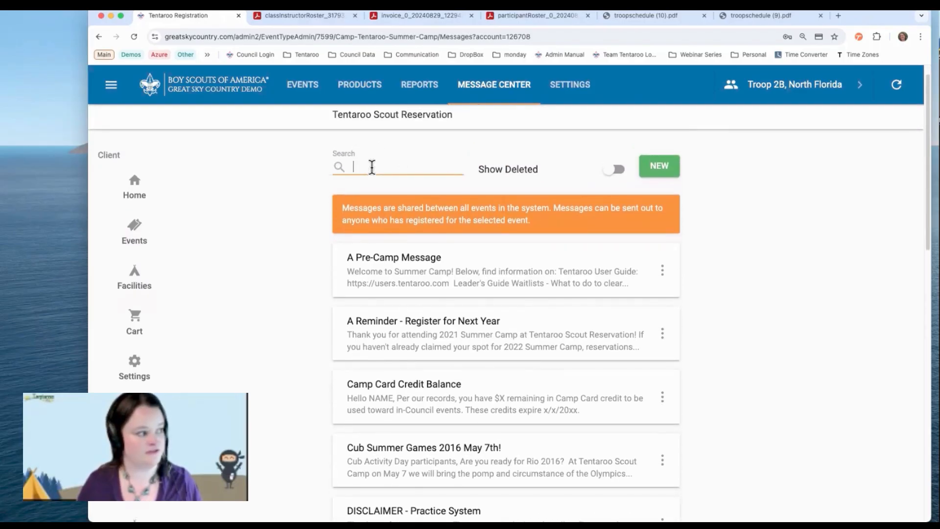
{"action": "type", "text": "summer ca"}
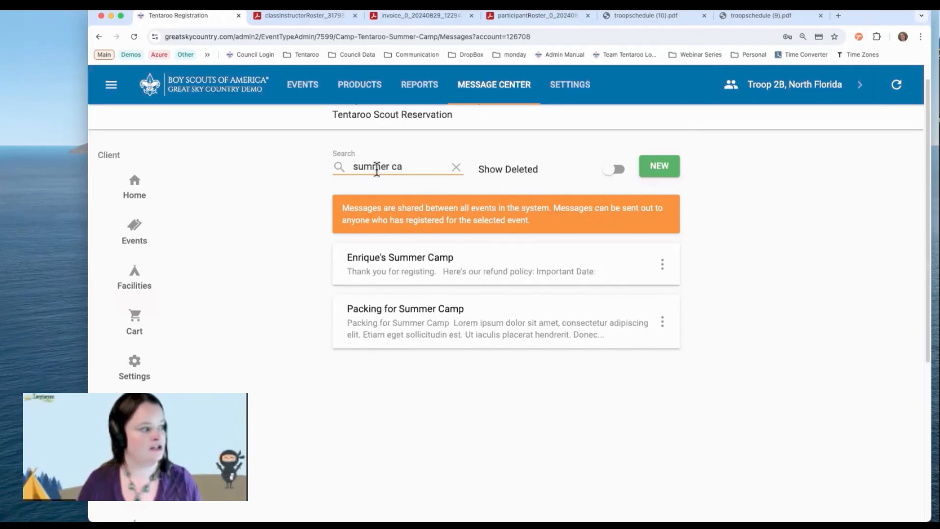
{"action": "left_click", "coordinate": [456, 171]}
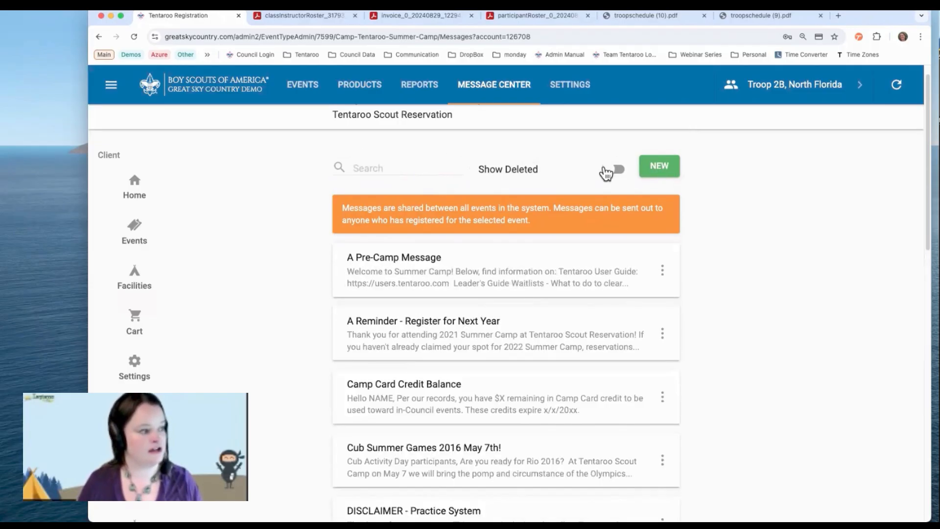
{"action": "left_click", "coordinate": [613, 170]}
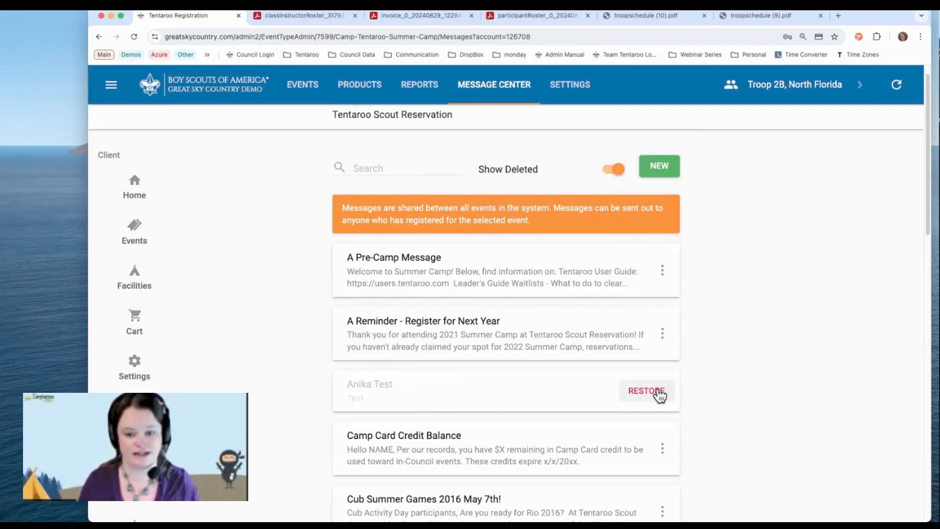
{"action": "left_click", "coordinate": [618, 169]}
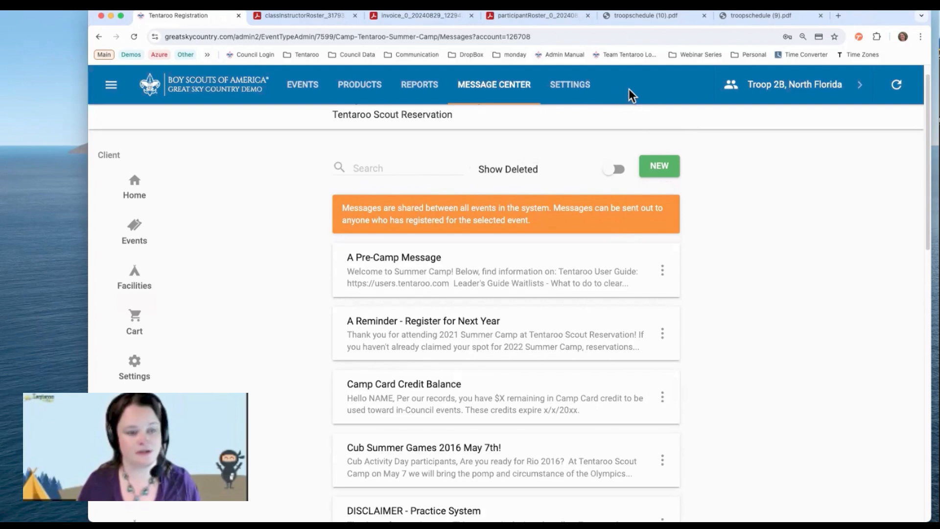
View the blank new message form, then open "A Pre-Camp Message" and read through its contents.
{"action": "left_click", "coordinate": [661, 166]}
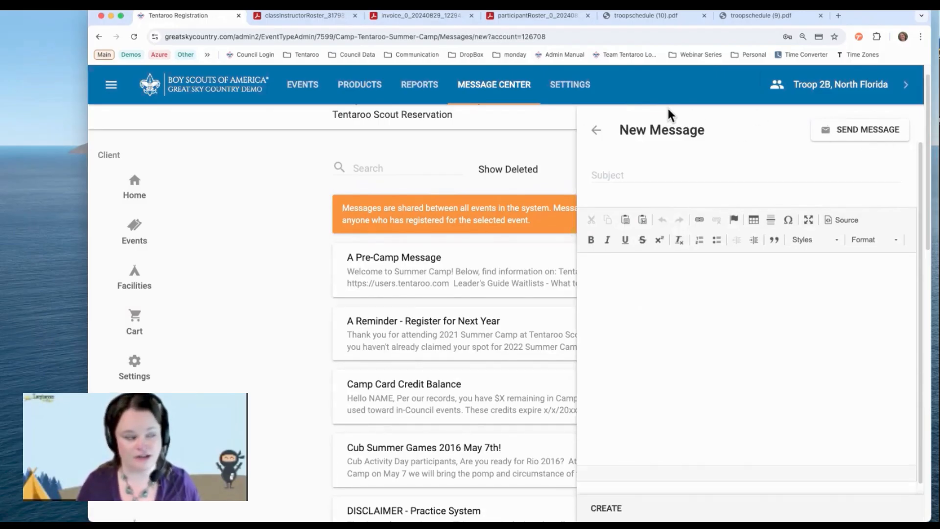
{"action": "left_click", "coordinate": [596, 130]}
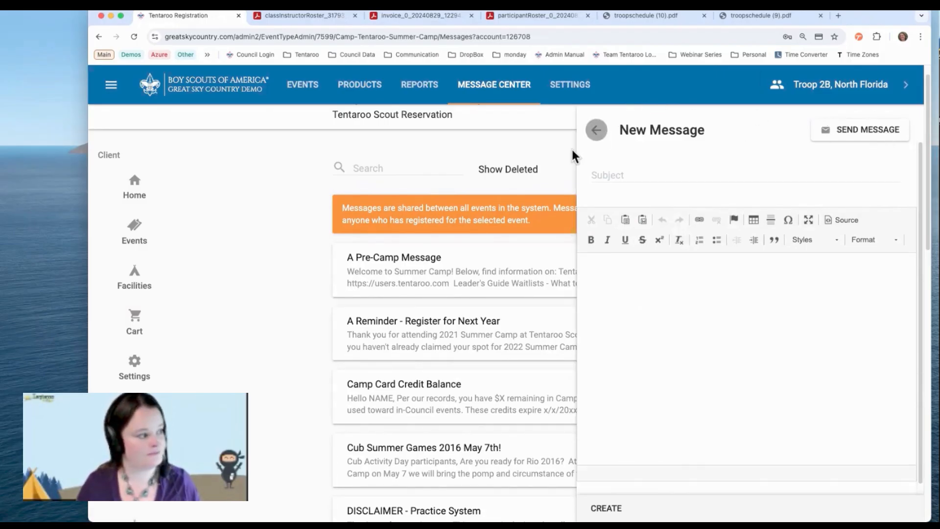
{"action": "left_click", "coordinate": [441, 272]}
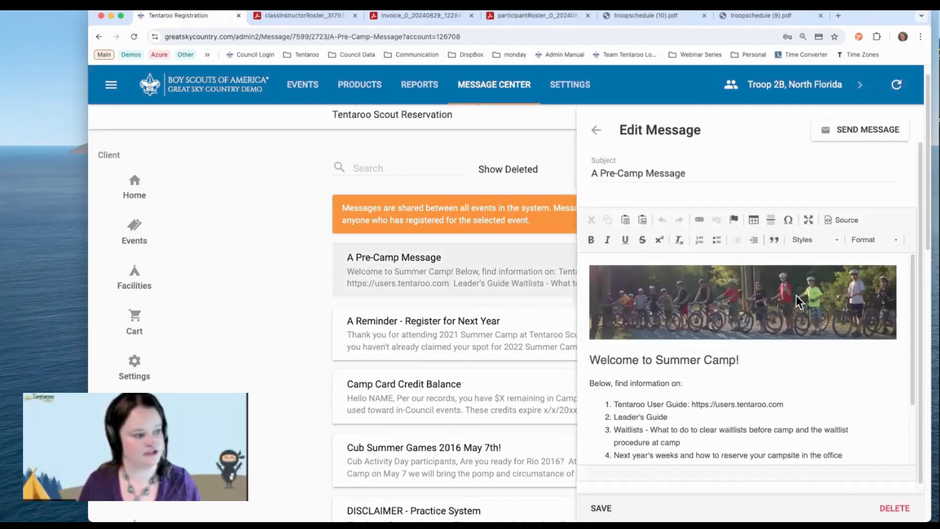
{"action": "scroll", "coordinate": [793, 298], "scroll_direction": "down", "scroll_amount": 3}
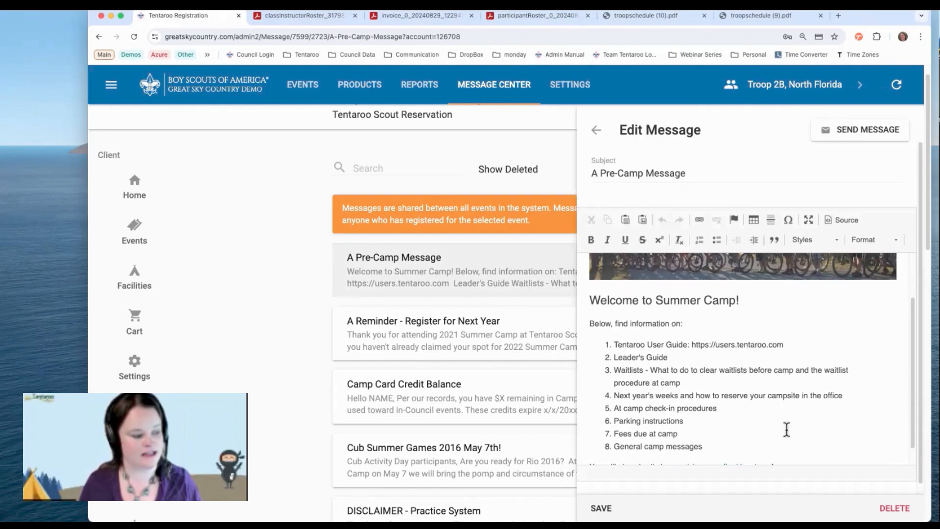
{"action": "scroll", "coordinate": [772, 441], "scroll_direction": "down", "scroll_amount": 1}
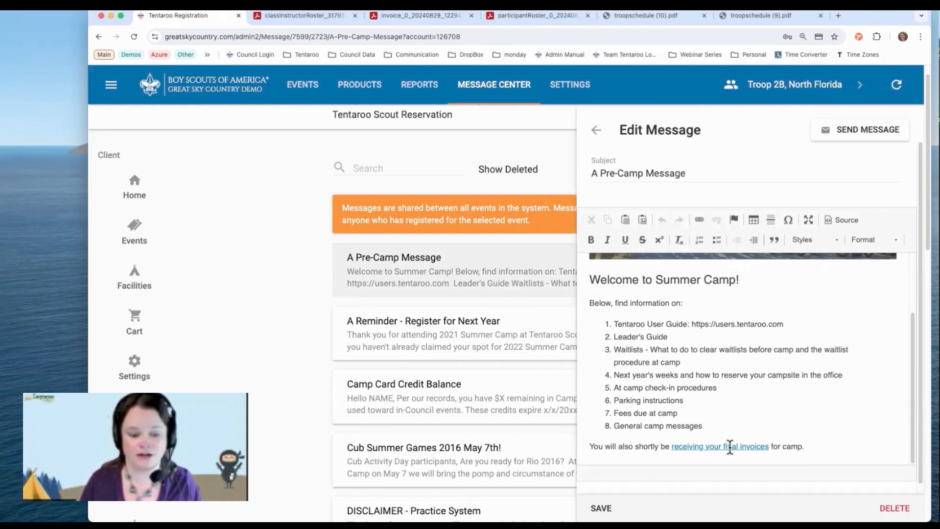
{"action": "scroll", "coordinate": [773, 428], "scroll_direction": "up", "scroll_amount": 3}
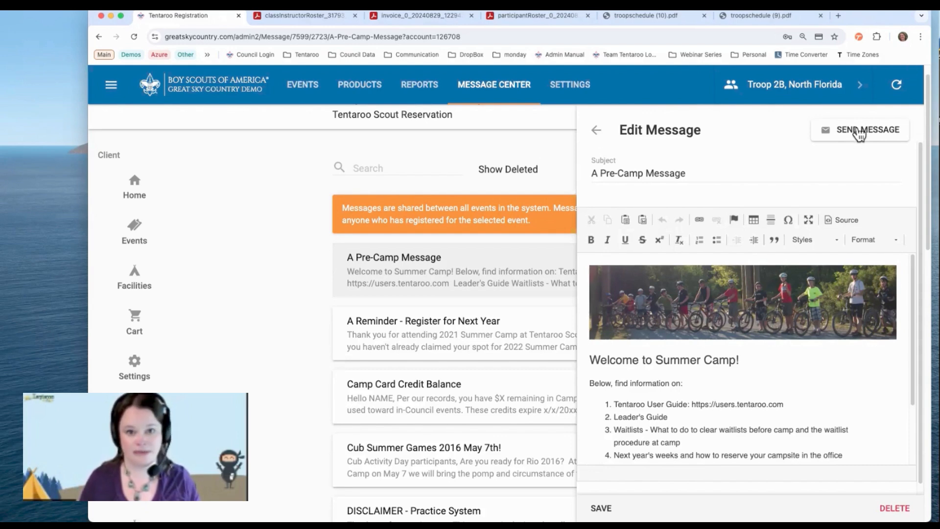
Leave the message editor and start sending "A Pre-Camp Message" from the list of saved messages.
{"action": "left_click", "coordinate": [596, 130]}
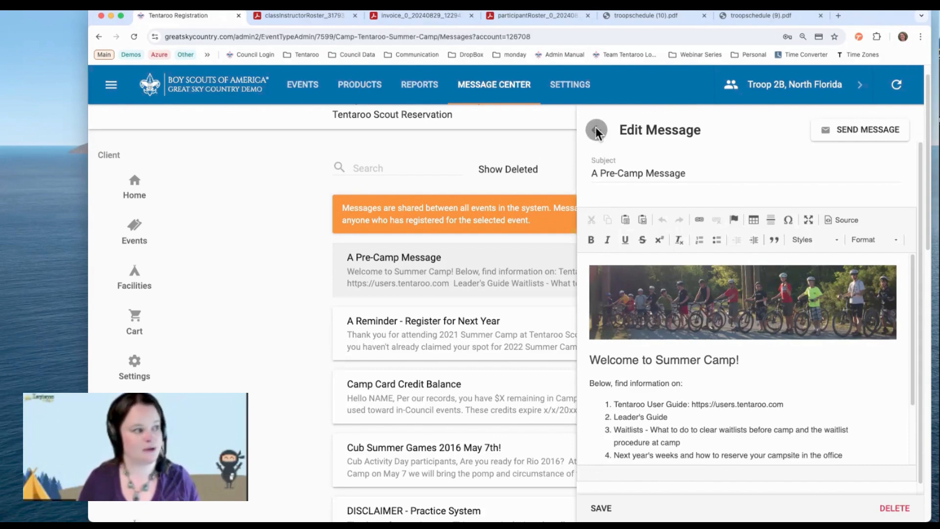
{"action": "left_click", "coordinate": [607, 260]}
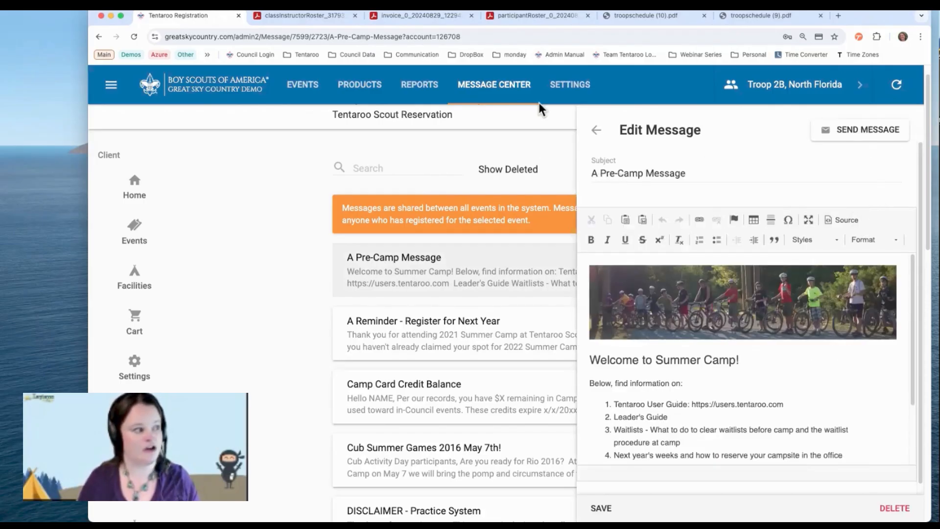
{"action": "left_click", "coordinate": [596, 131]}
{"action": "left_click", "coordinate": [662, 273]}
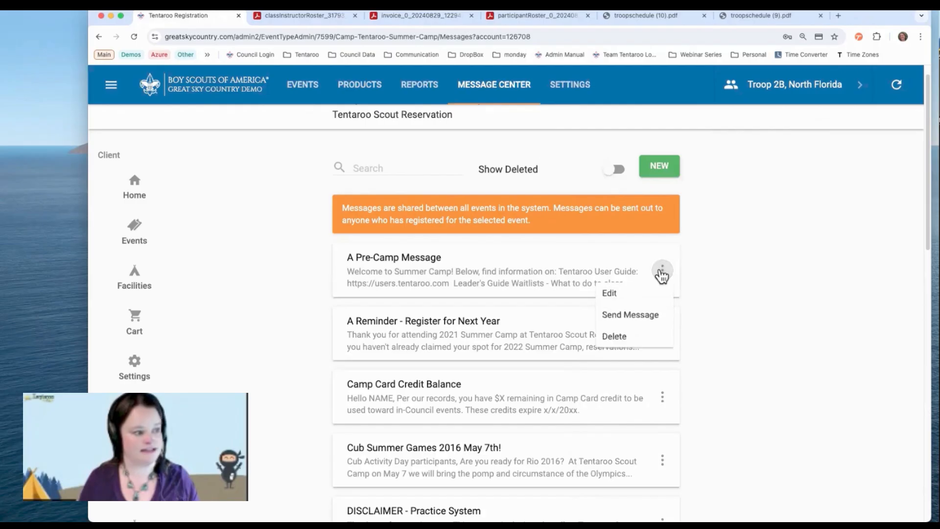
{"action": "left_click", "coordinate": [621, 323]}
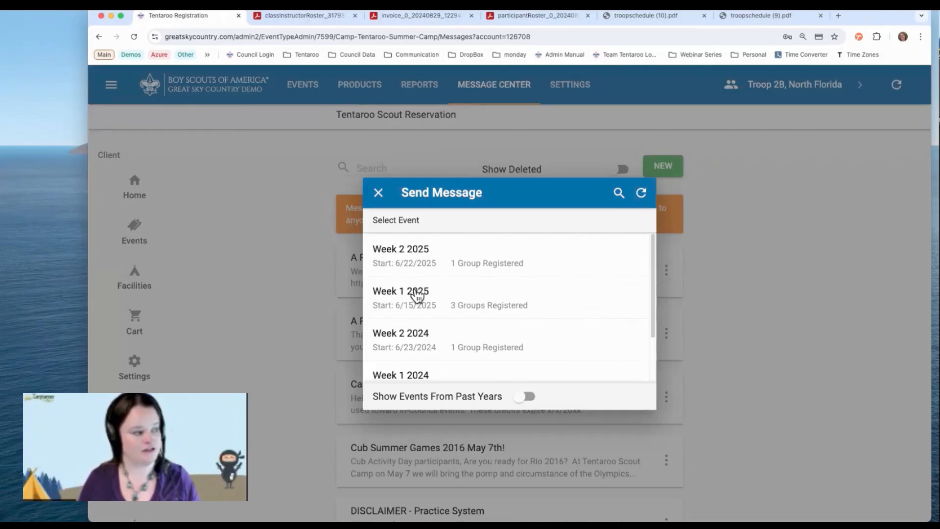
Include events from past years in the event choices, look through the list, and turn the option back off.
{"action": "left_click", "coordinate": [526, 396]}
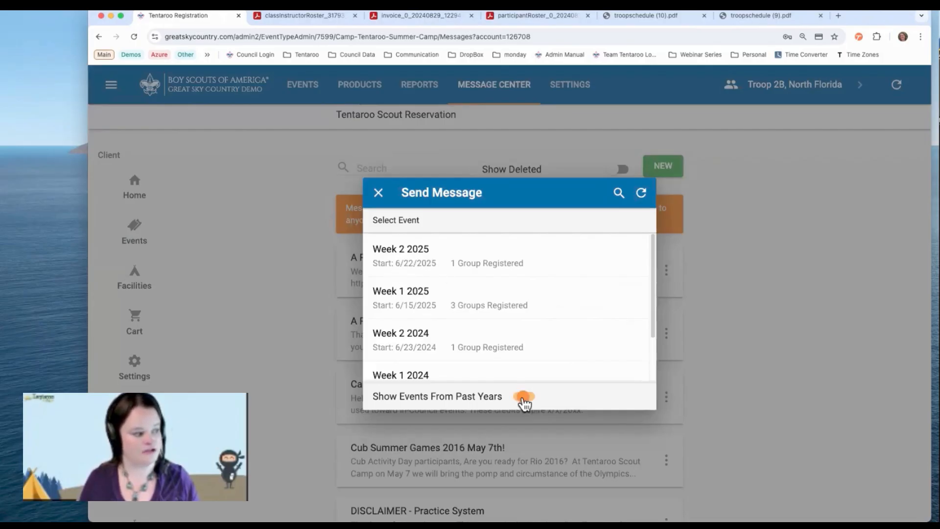
{"action": "scroll", "coordinate": [492, 347], "scroll_direction": "down", "scroll_amount": 2}
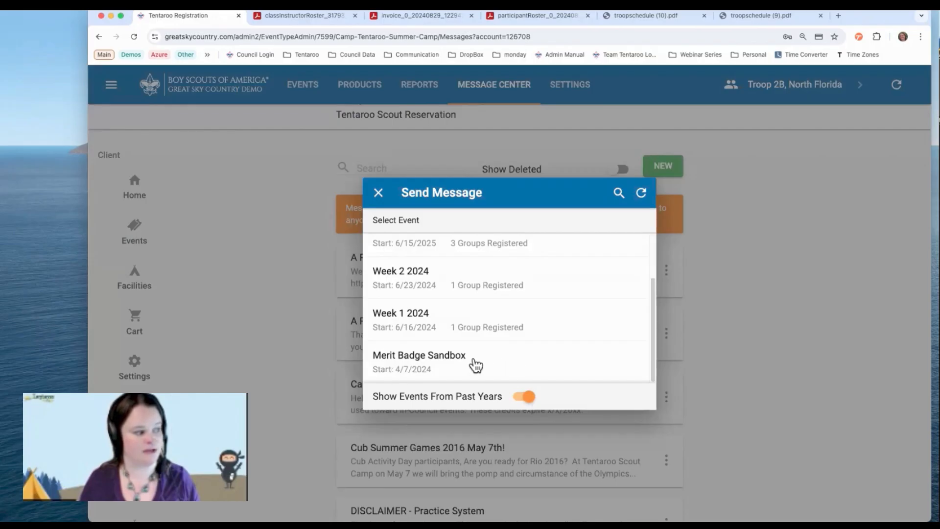
{"action": "scroll", "coordinate": [468, 365], "scroll_direction": "up", "scroll_amount": 2}
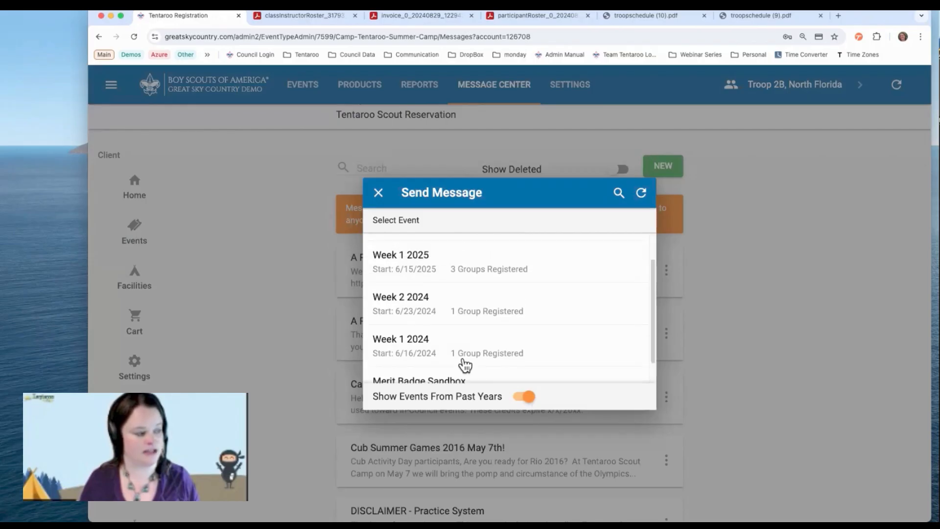
{"action": "left_click", "coordinate": [526, 396]}
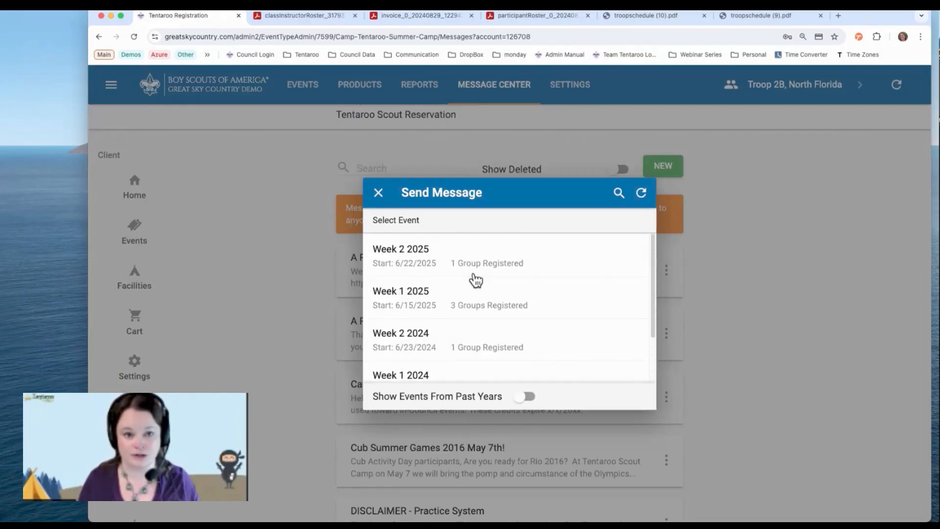
Address the message to the specific groups Troop 2B and Troop 132 in Week 1 2025, then leave without sending it.
{"action": "left_click", "coordinate": [469, 302]}
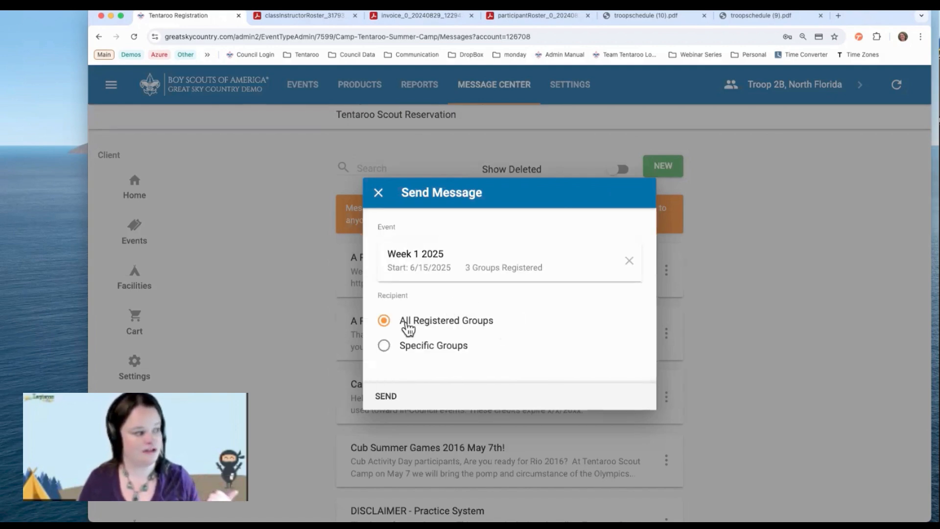
{"action": "left_click", "coordinate": [385, 346]}
{"action": "left_click", "coordinate": [416, 363]}
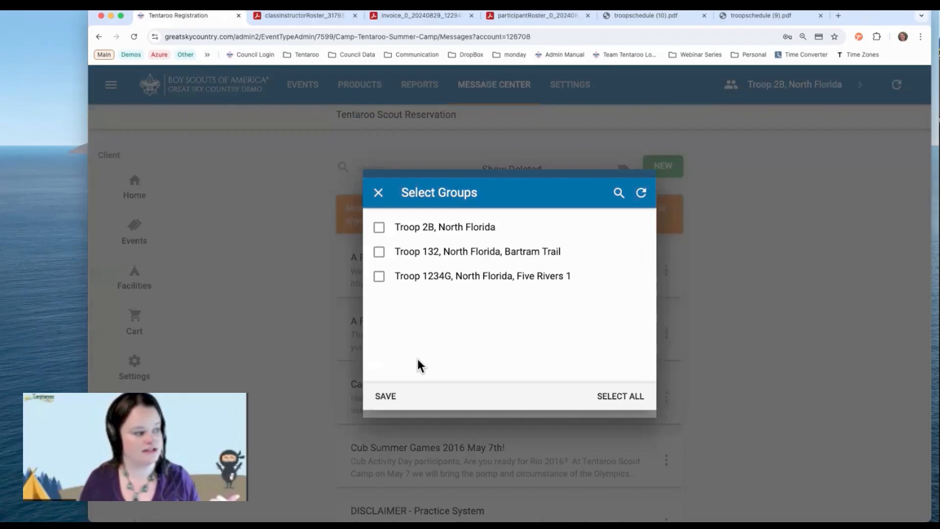
{"action": "left_click", "coordinate": [378, 228]}
{"action": "left_click", "coordinate": [378, 252]}
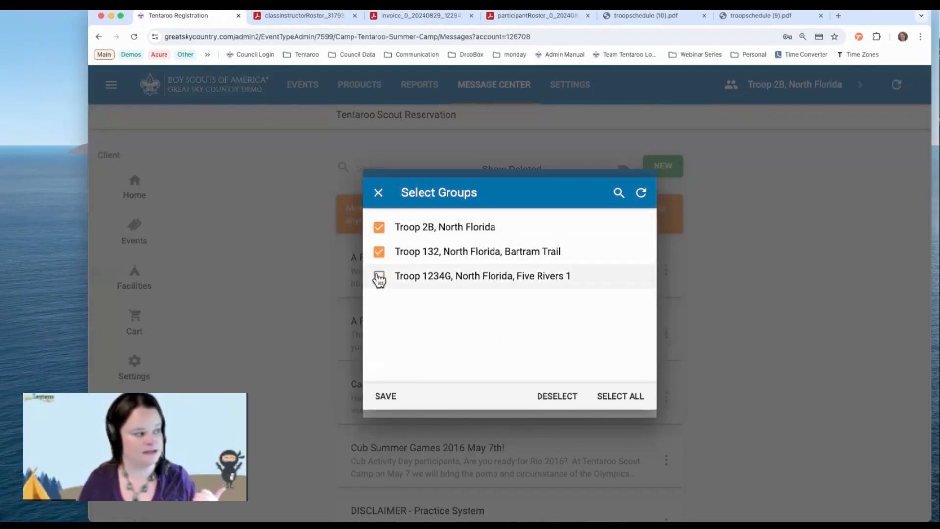
{"action": "left_click", "coordinate": [386, 398]}
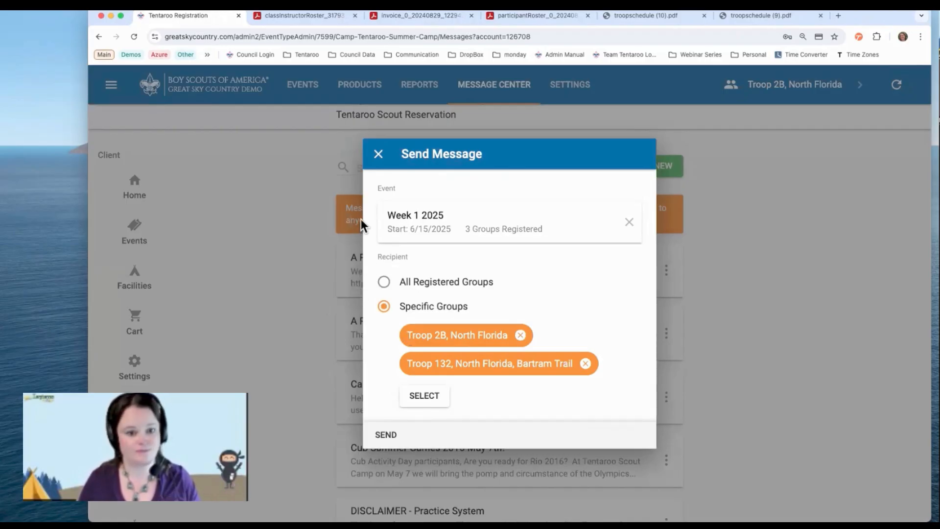
{"action": "left_click", "coordinate": [378, 155]}
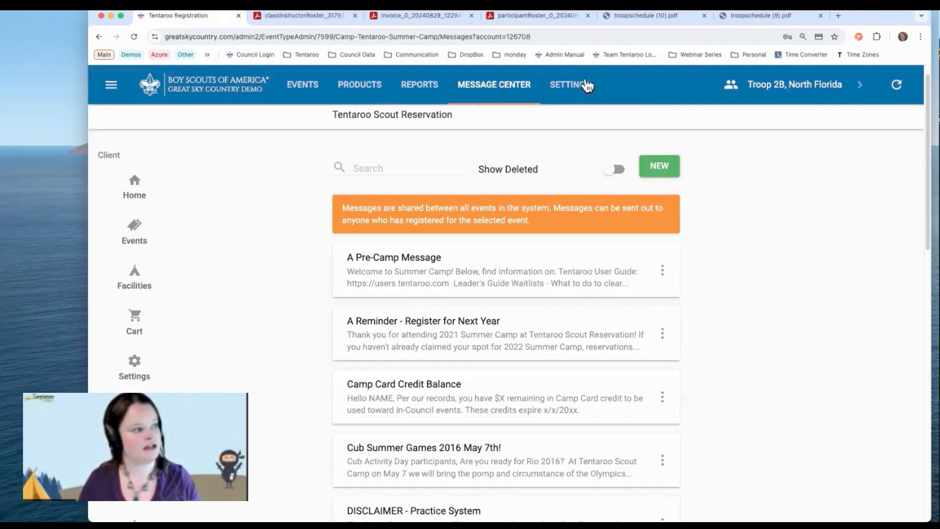
In the event type's settings, change the year in the new registration confirmation message to 2024 and save the message.
{"action": "left_click", "coordinate": [587, 85]}
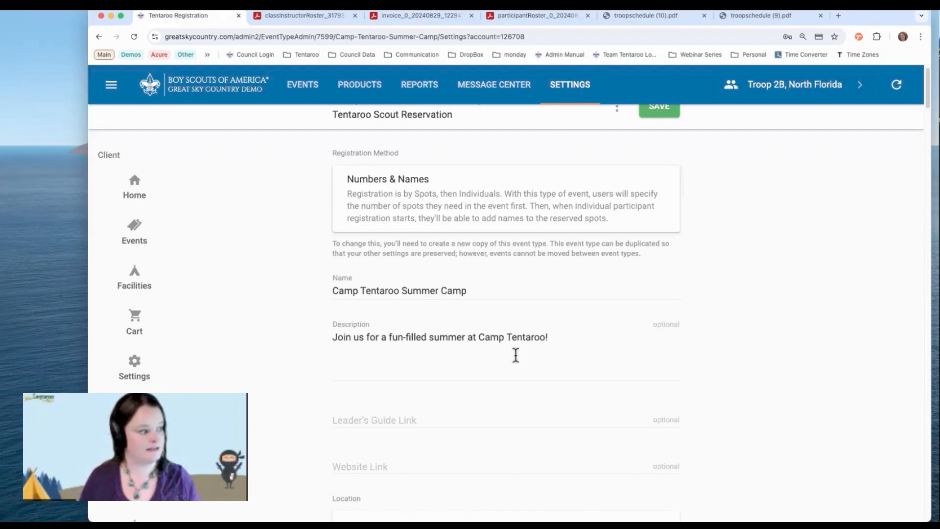
{"action": "scroll", "coordinate": [516, 355], "scroll_direction": "down", "scroll_amount": 10}
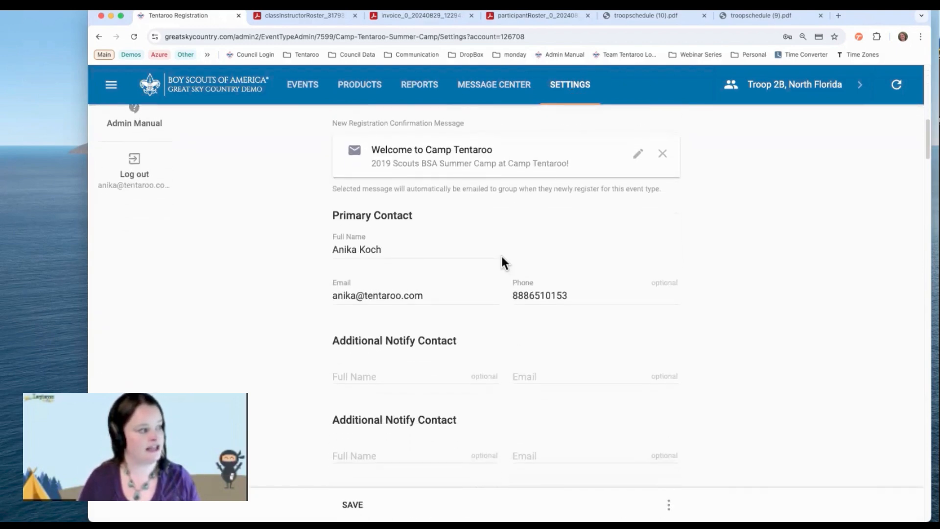
{"action": "scroll", "coordinate": [366, 186], "scroll_direction": "up", "scroll_amount": 2}
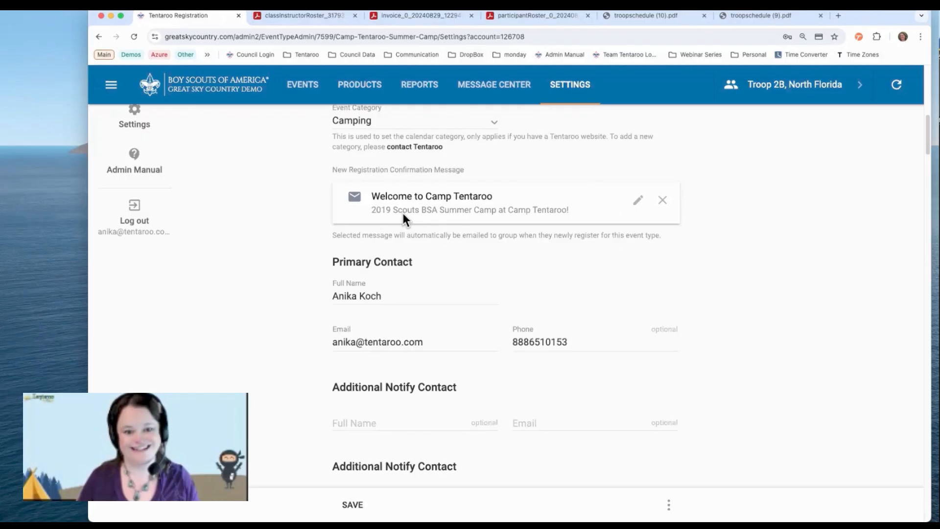
{"action": "left_click", "coordinate": [638, 200]}
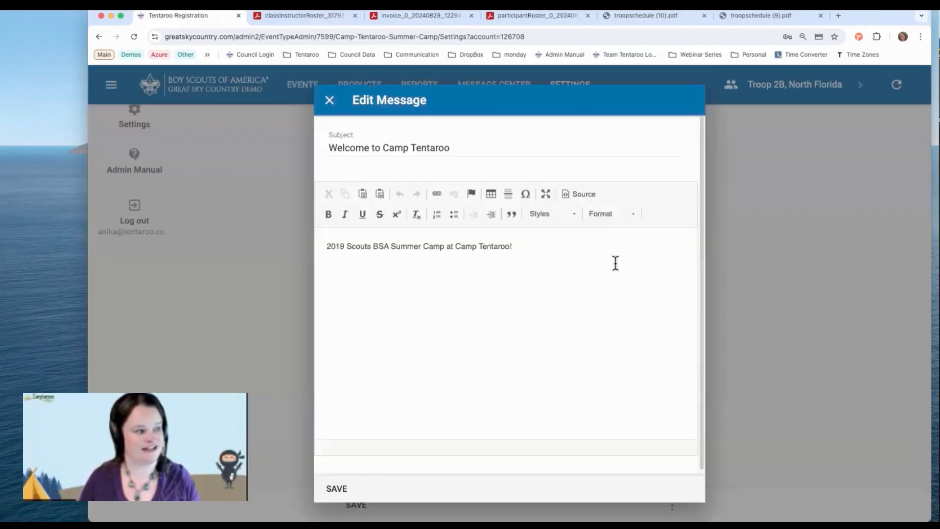
{"action": "left_click", "coordinate": [342, 248]}
{"action": "left_click_drag", "start_coordinate": [338, 250], "coordinate": [336, 249]}
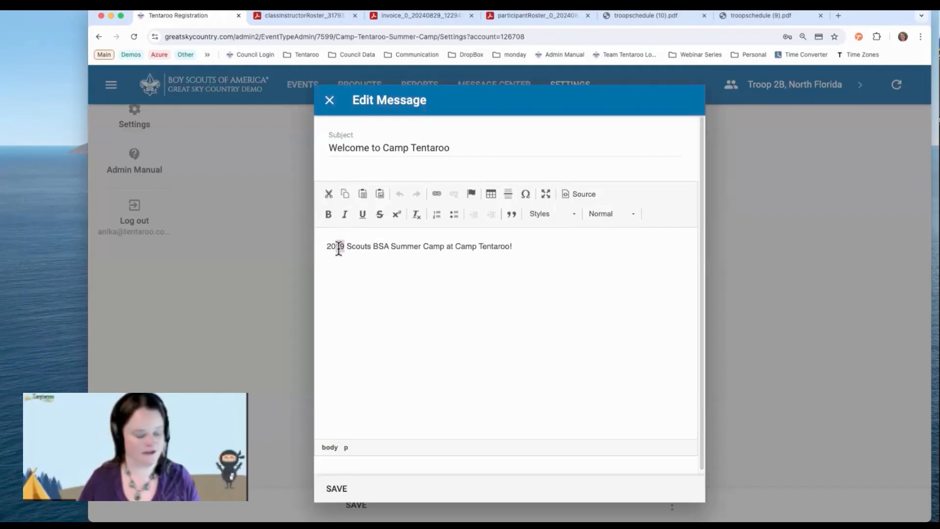
{"action": "type", "text": "24"}
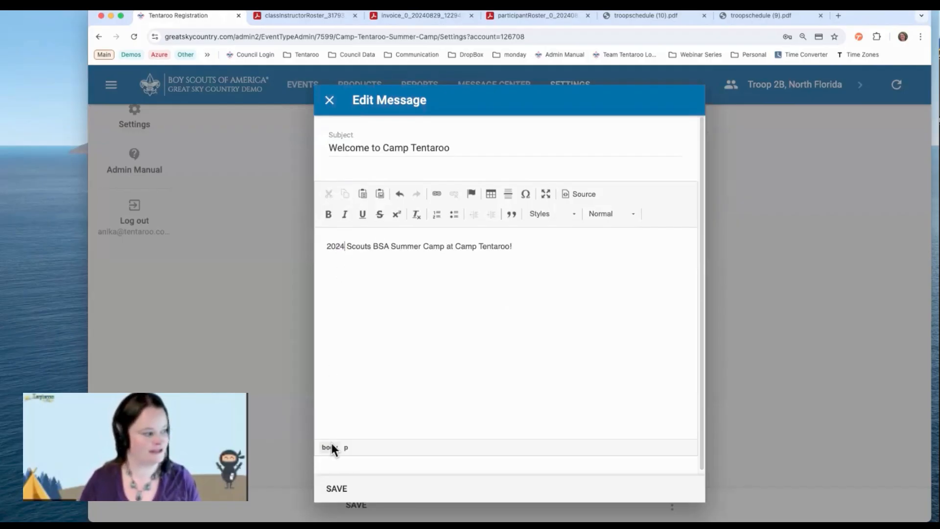
{"action": "left_click", "coordinate": [337, 488]}
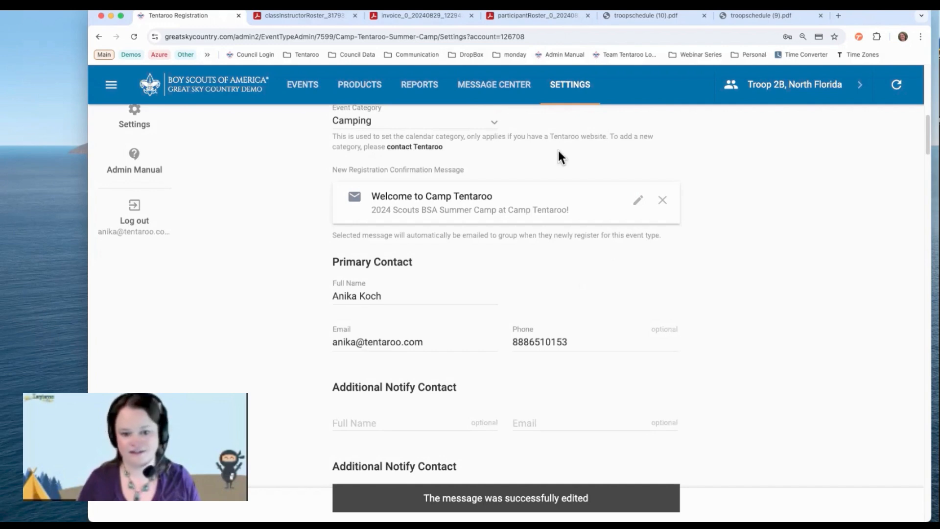
Return to the events list and open the Week 1 2025 dashboard at its Tools section.
{"action": "left_click", "coordinate": [298, 86]}
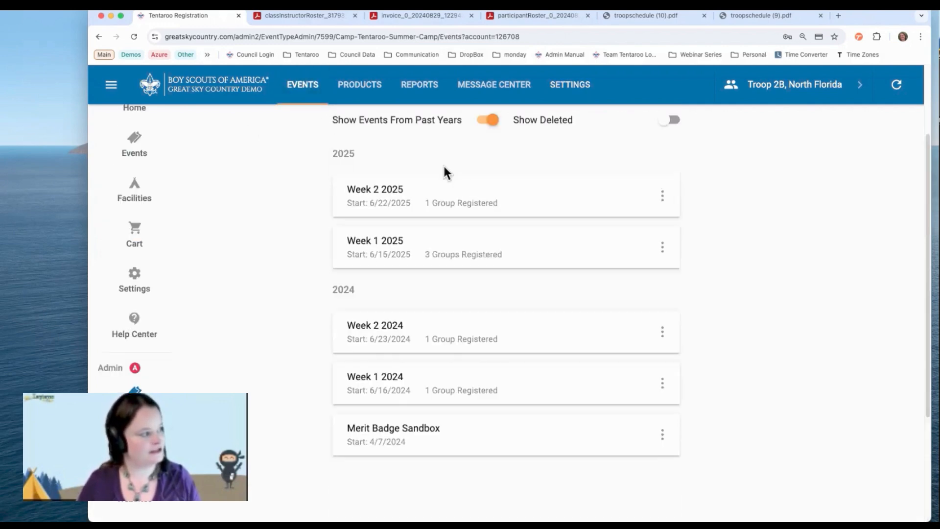
{"action": "left_click", "coordinate": [444, 351]}
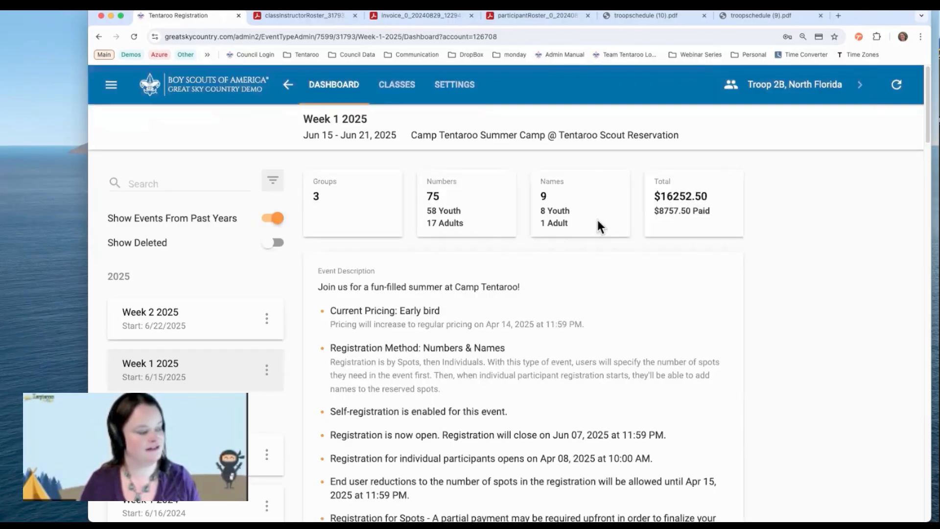
{"action": "scroll", "coordinate": [597, 219], "scroll_direction": "down", "scroll_amount": 10}
{"action": "scroll", "coordinate": [596, 219], "scroll_direction": "down", "scroll_amount": 2}
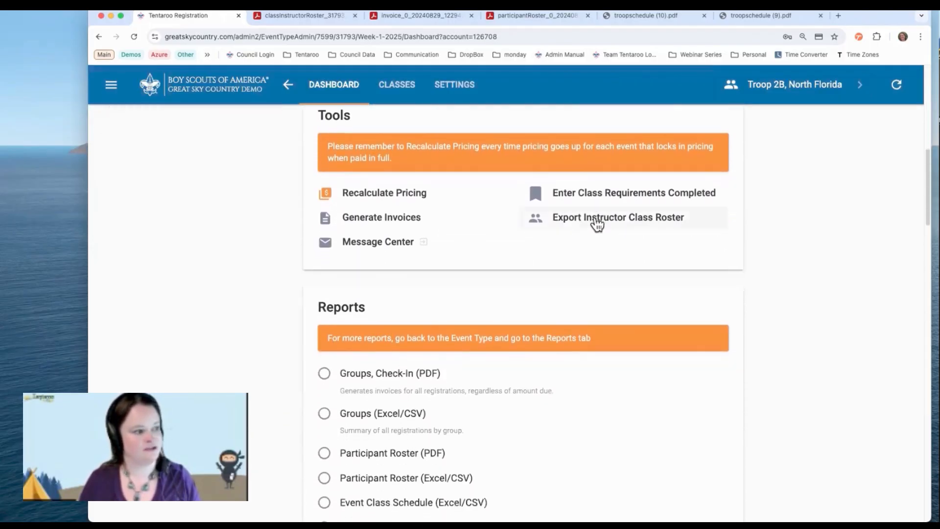
Start entering completed class requirements, search the classes for "archery", and choose Archery - CT.
{"action": "left_click", "coordinate": [616, 193]}
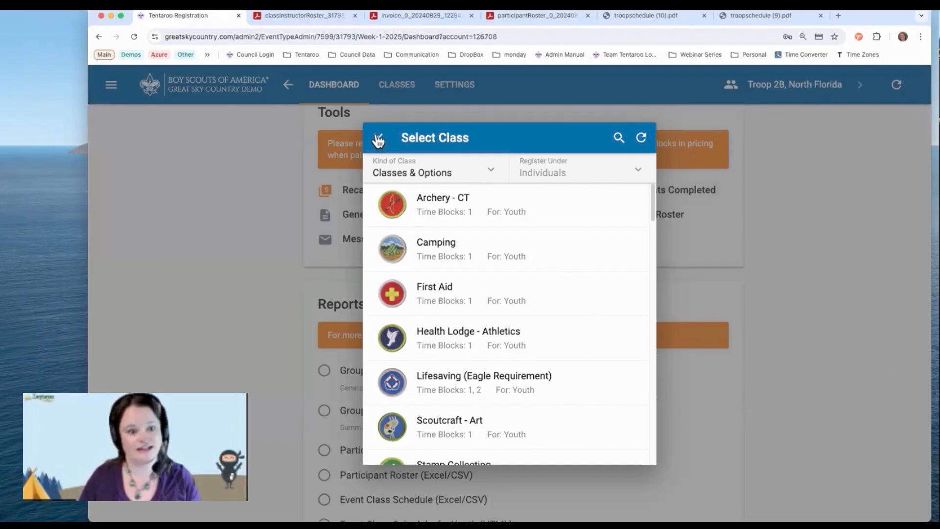
{"action": "left_click", "coordinate": [618, 139]}
{"action": "type", "text": "archery"}
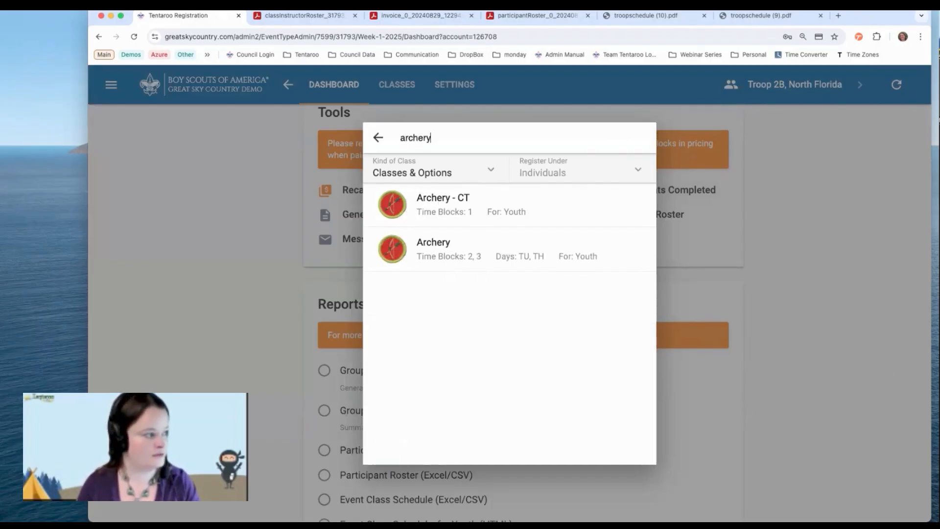
{"action": "left_click", "coordinate": [434, 205]}
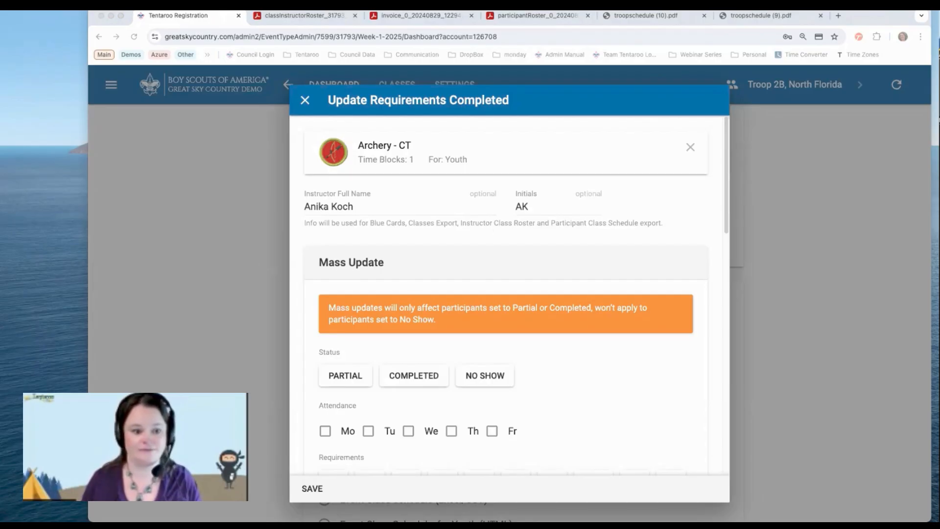
Review the mass update options for Archery - CT and set the status of its participants to Completed.
{"action": "scroll", "coordinate": [433, 260], "scroll_direction": "down", "scroll_amount": 3}
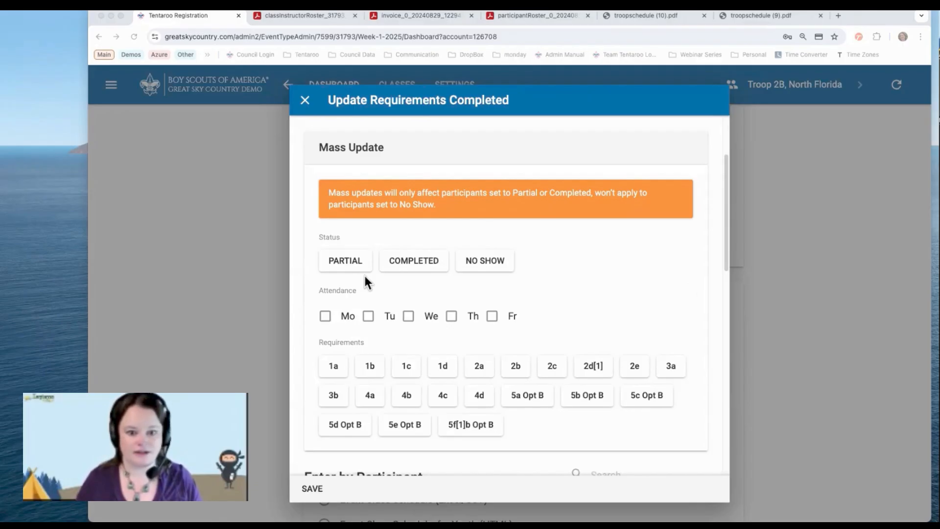
{"action": "scroll", "coordinate": [364, 278], "scroll_direction": "down", "scroll_amount": 1}
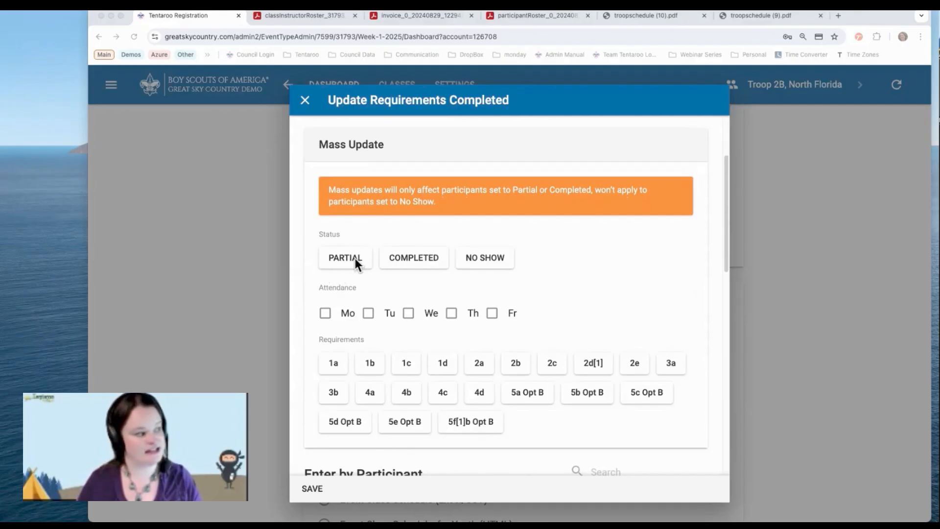
{"action": "scroll", "coordinate": [355, 257], "scroll_direction": "down", "scroll_amount": 4}
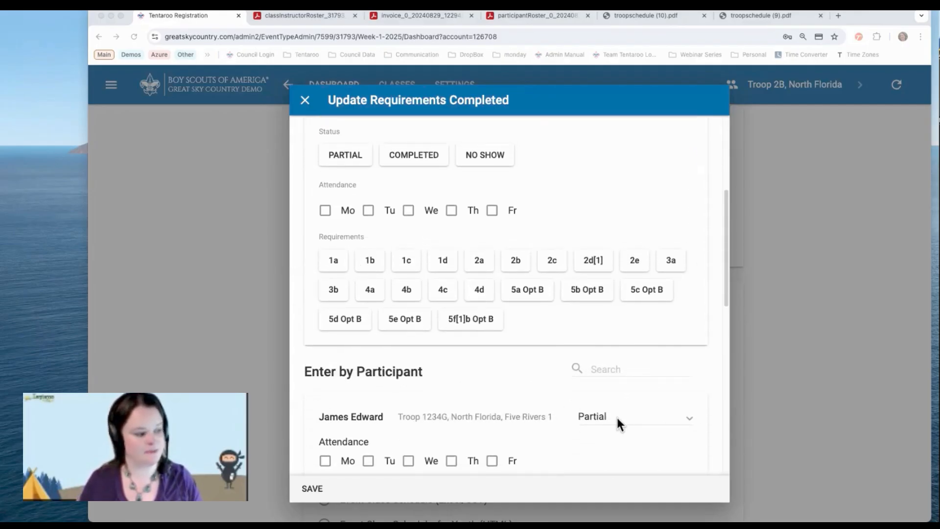
{"action": "scroll", "coordinate": [404, 245], "scroll_direction": "up", "scroll_amount": 2}
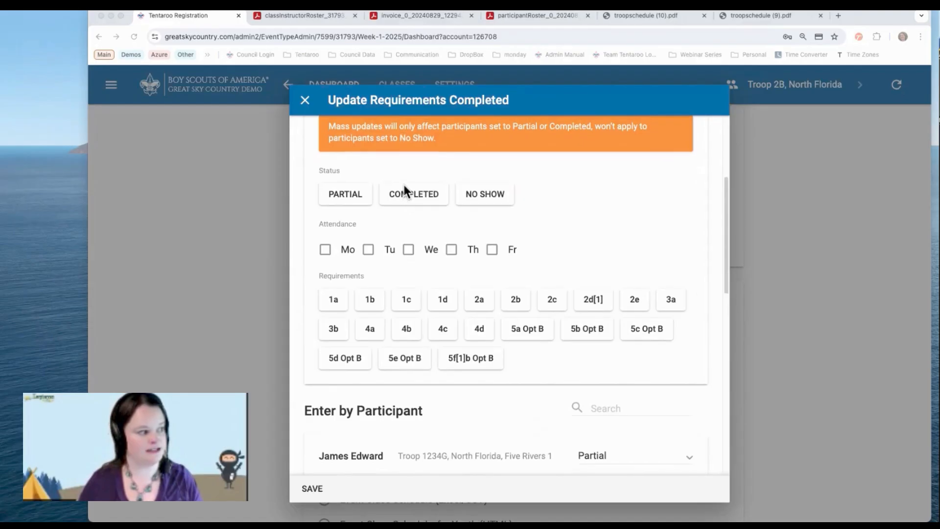
{"action": "left_click", "coordinate": [404, 192]}
{"action": "scroll", "coordinate": [460, 352], "scroll_direction": "down", "scroll_amount": 1}
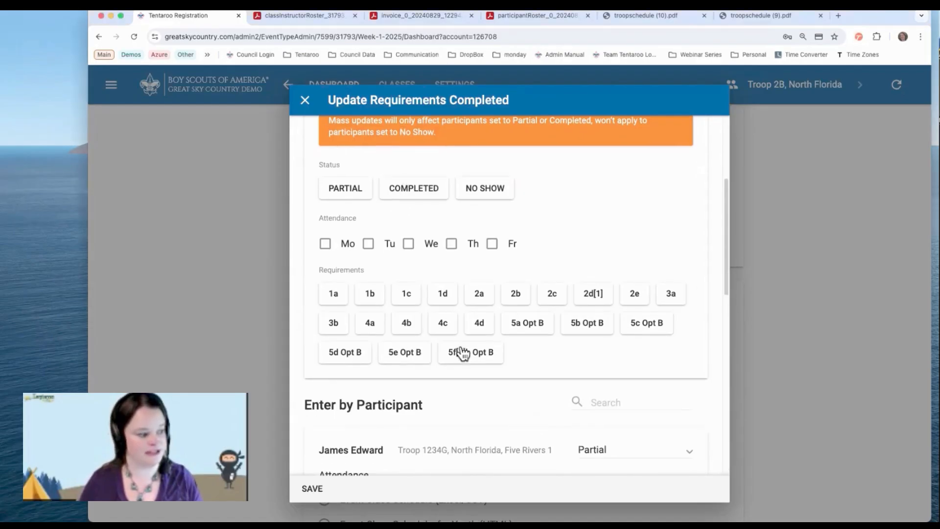
{"action": "left_click", "coordinate": [413, 171]}
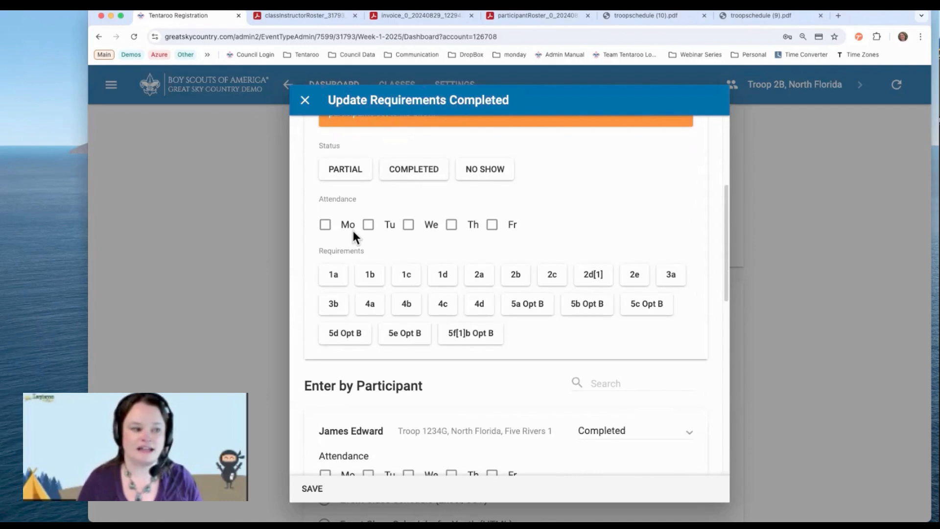
Mass-mark attendance for Monday, Tuesday and Wednesday, then check the individual participants' entries.
{"action": "left_click", "coordinate": [325, 225]}
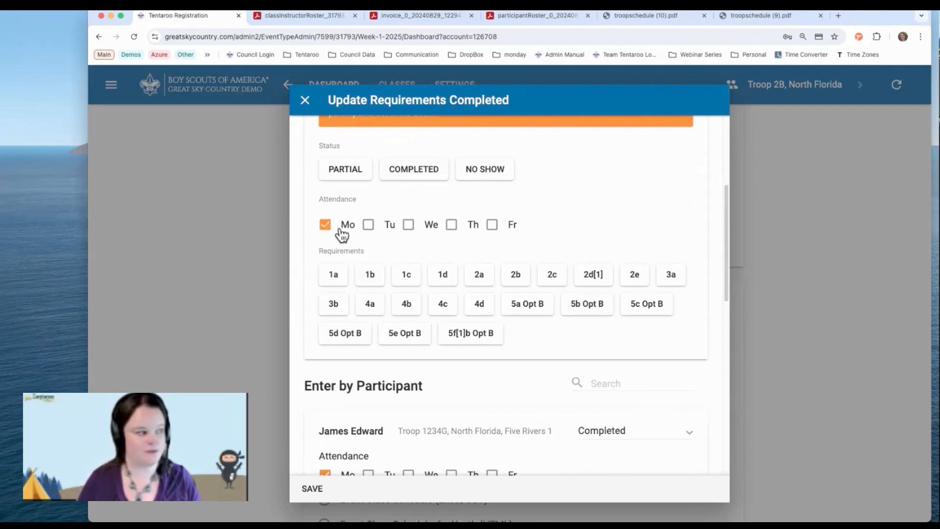
{"action": "left_click", "coordinate": [369, 225]}
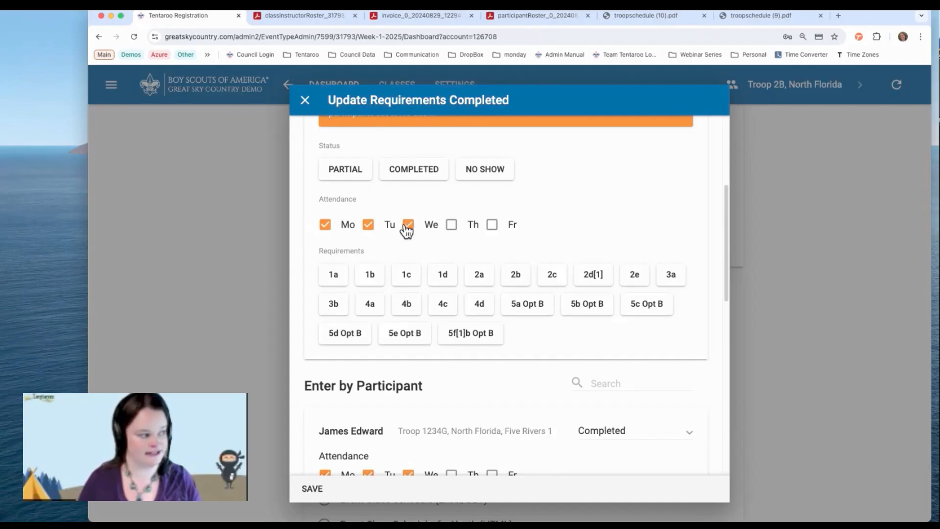
{"action": "scroll", "coordinate": [407, 229], "scroll_direction": "down", "scroll_amount": 2}
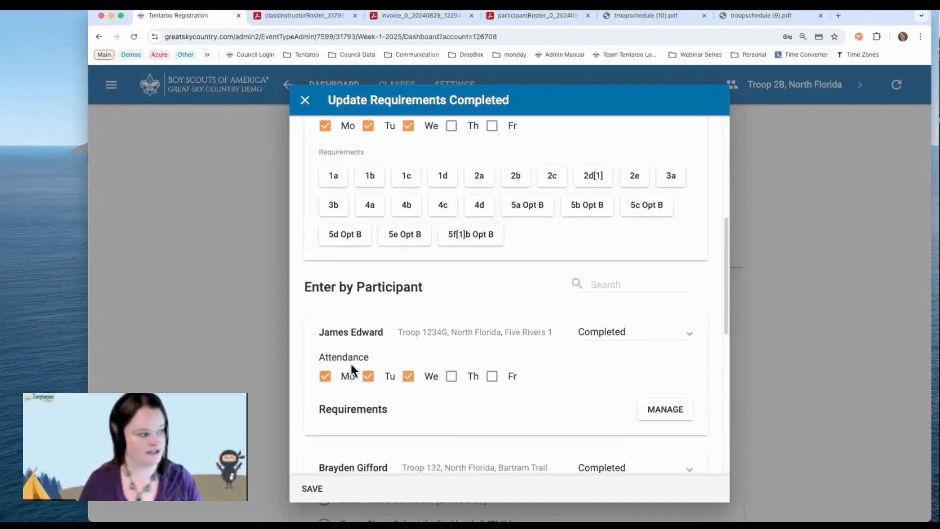
Mass-mark requirements 1a, 1b, 1c, 1d, 2a, 2b and 2c as completed for the Archery - CT participants.
{"action": "scroll", "coordinate": [404, 372], "scroll_direction": "up", "scroll_amount": 2}
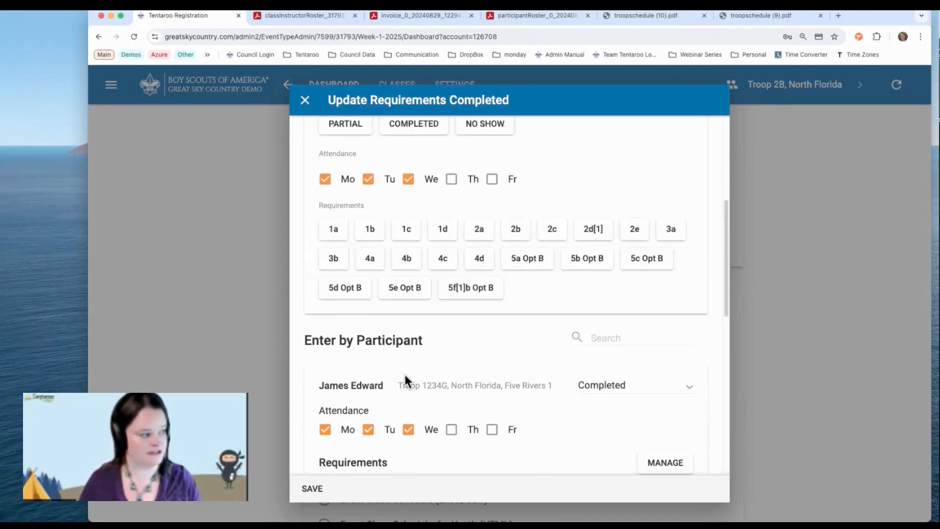
{"action": "scroll", "coordinate": [404, 372], "scroll_direction": "down", "scroll_amount": 1}
{"action": "scroll", "coordinate": [403, 372], "scroll_direction": "up", "scroll_amount": 1}
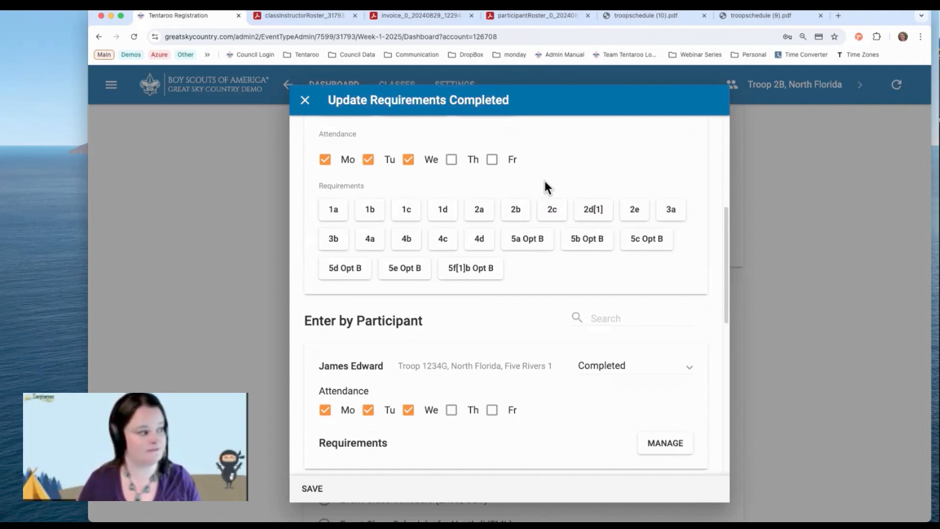
{"action": "left_click", "coordinate": [334, 210]}
{"action": "left_click", "coordinate": [370, 211]}
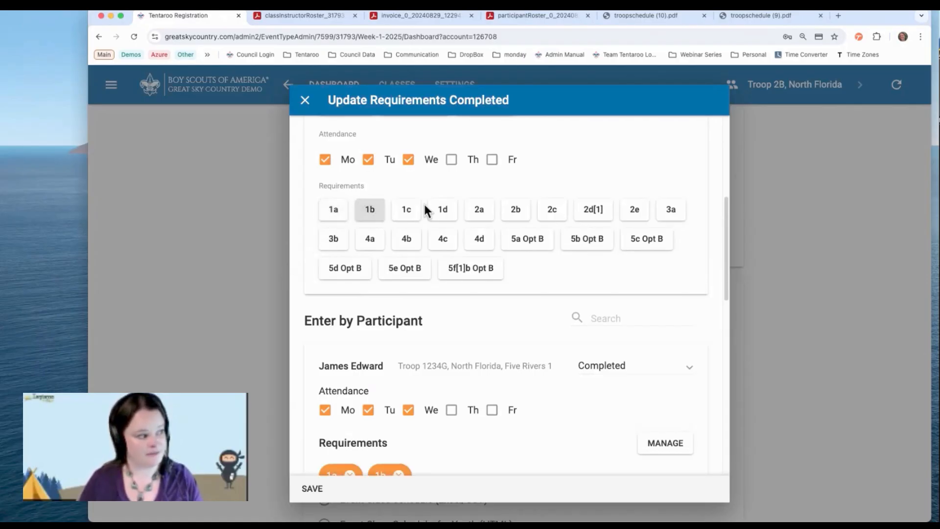
{"action": "left_click", "coordinate": [409, 213]}
{"action": "left_click", "coordinate": [453, 215]}
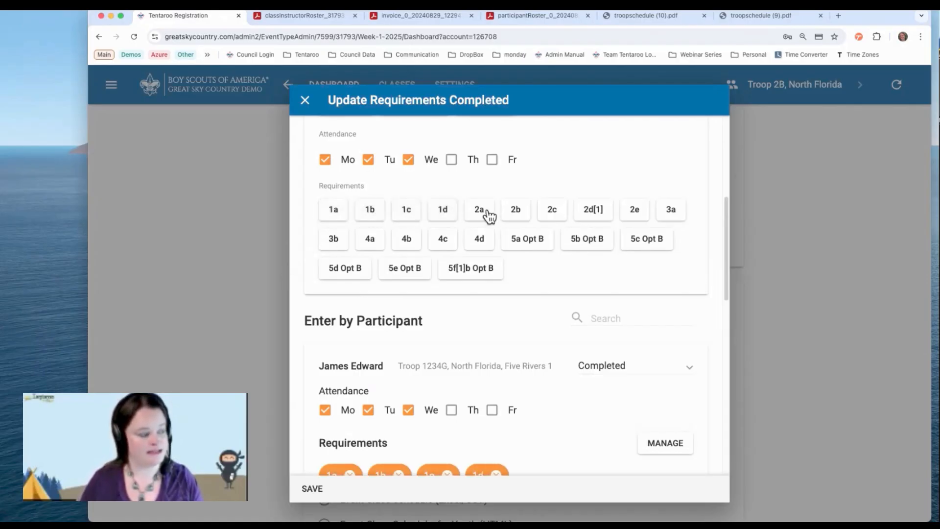
{"action": "left_click", "coordinate": [485, 212]}
{"action": "left_click", "coordinate": [518, 213]}
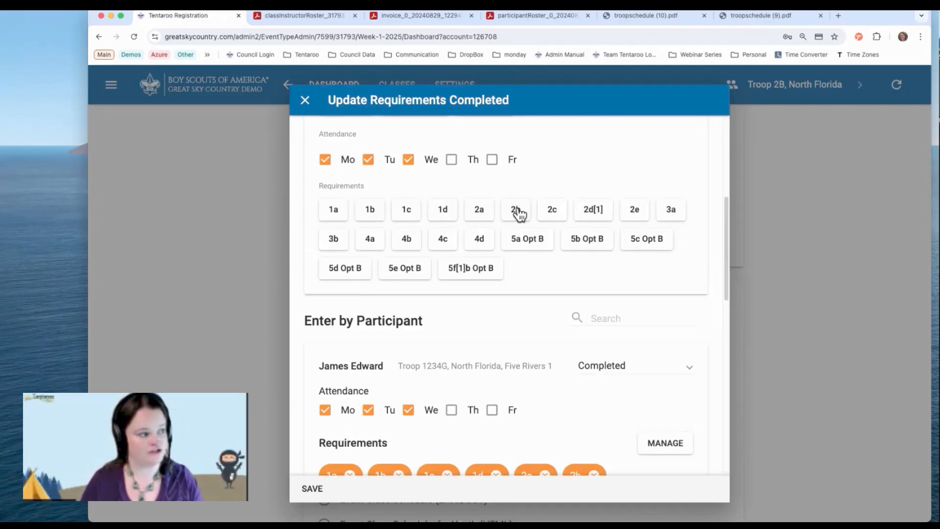
{"action": "left_click", "coordinate": [549, 213]}
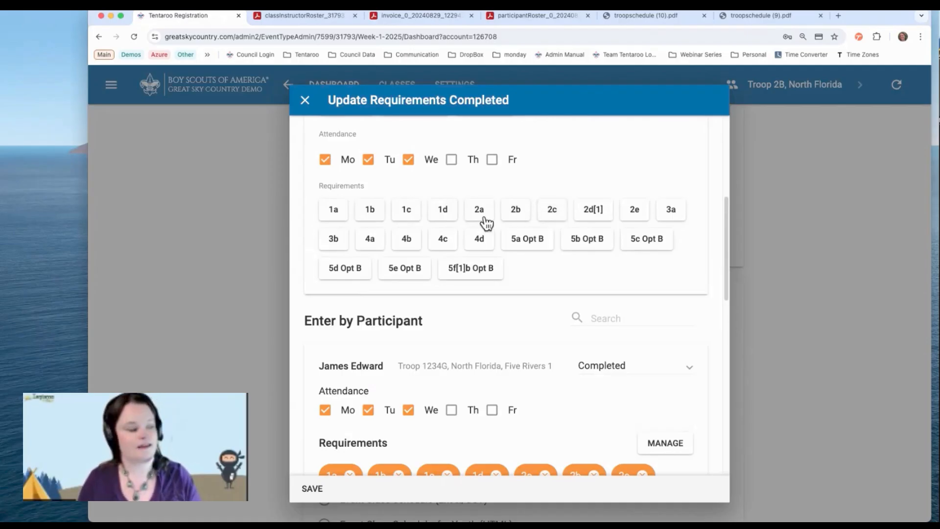
Check the requirements applied to each participant, search for the second participant by first name, and clear the search.
{"action": "scroll", "coordinate": [425, 235], "scroll_direction": "down", "scroll_amount": 2}
{"action": "scroll", "coordinate": [425, 235], "scroll_direction": "down", "scroll_amount": 5}
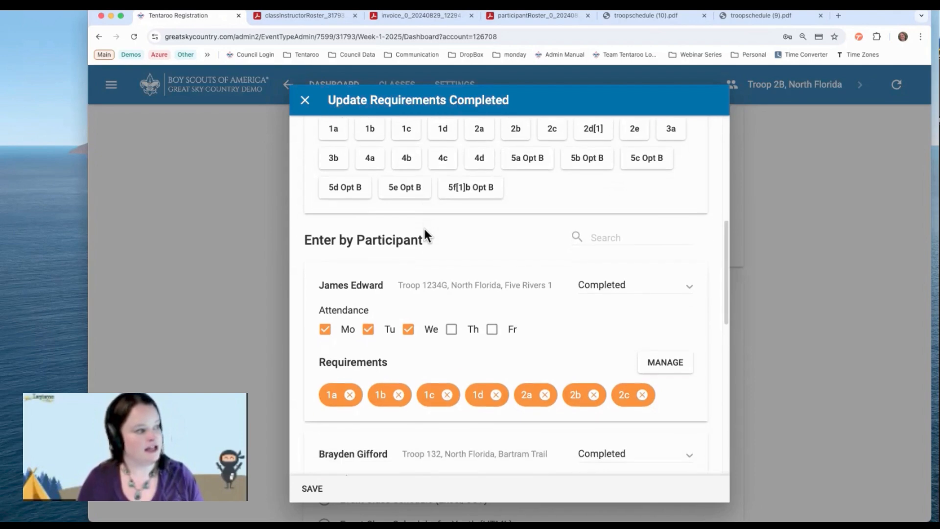
{"action": "scroll", "coordinate": [424, 235], "scroll_direction": "down", "scroll_amount": 1}
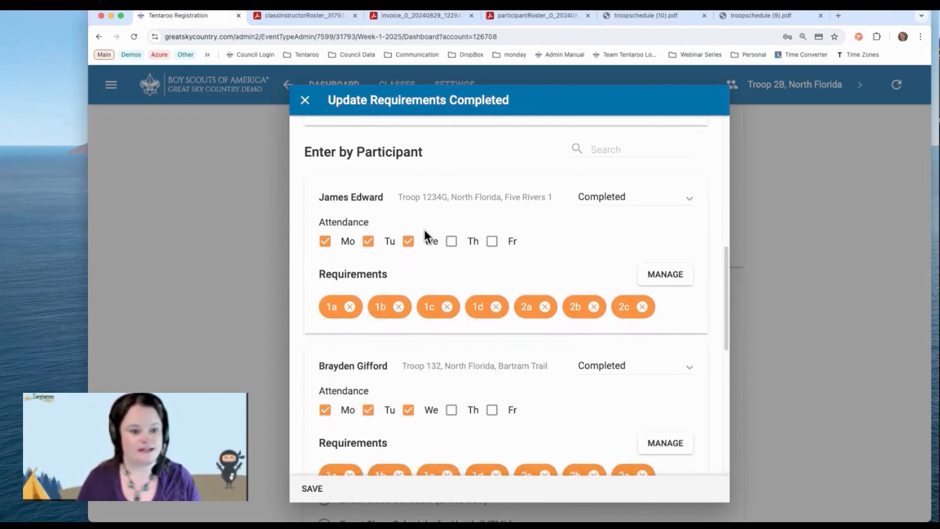
{"action": "left_click", "coordinate": [603, 150]}
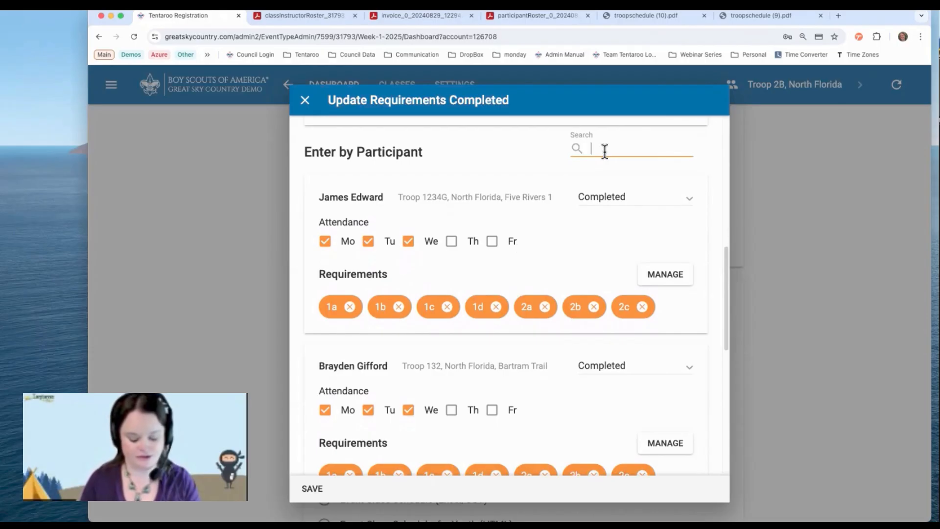
{"action": "type", "text": "gray"}
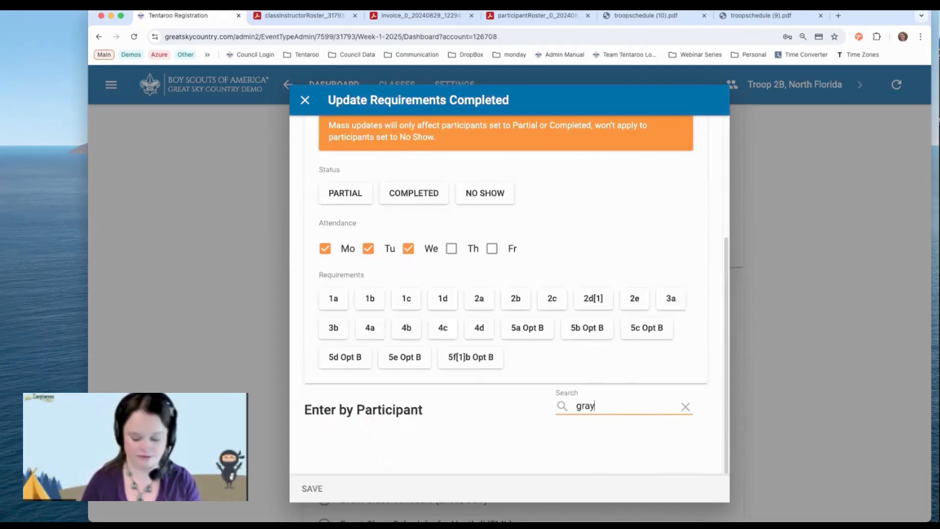
{"action": "key", "text": "BackSpace"}
{"action": "key", "text": "BackSpace"}
{"action": "key", "text": "BackSpace"}
{"action": "key", "text": "BackSpace"}
{"action": "type", "text": "bray"}
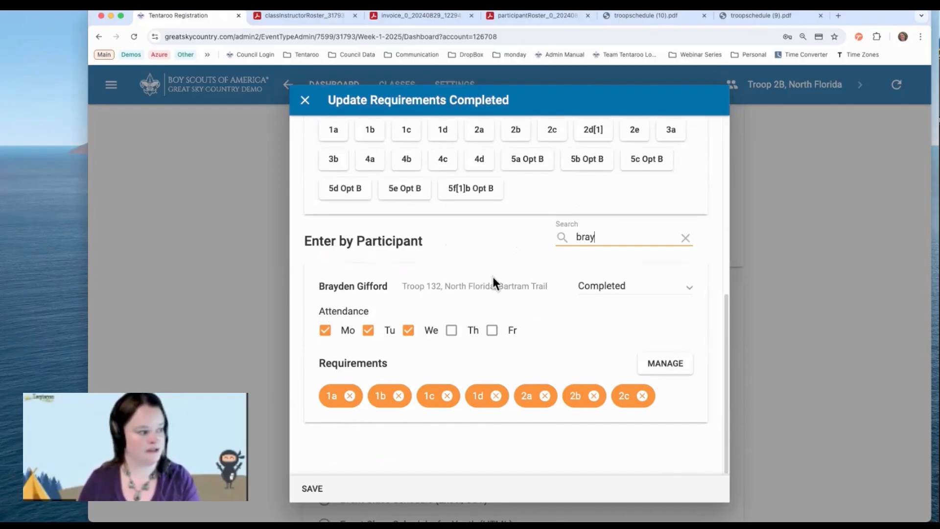
{"action": "left_click", "coordinate": [686, 238]}
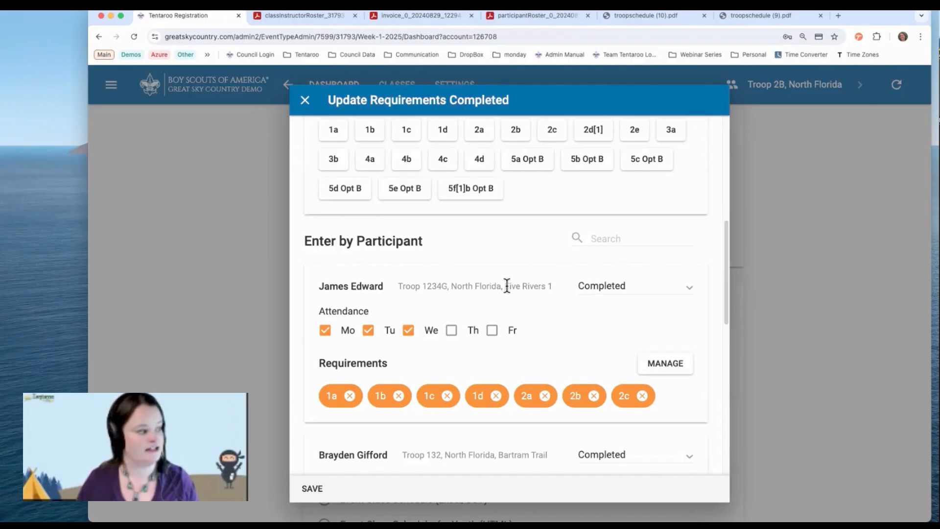
Set the first participant's status to Partial and unmark their Wednesday attendance.
{"action": "scroll", "coordinate": [507, 285], "scroll_direction": "down", "scroll_amount": 2}
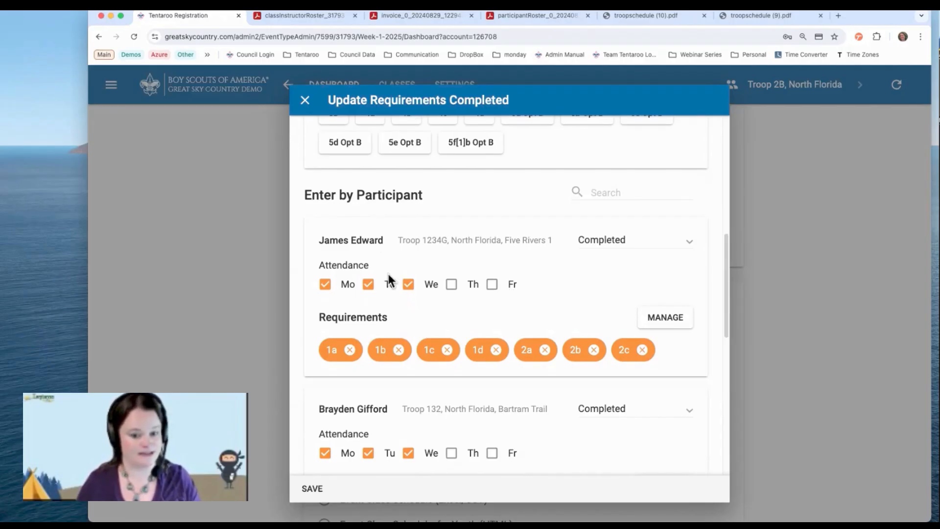
{"action": "left_click", "coordinate": [634, 234]}
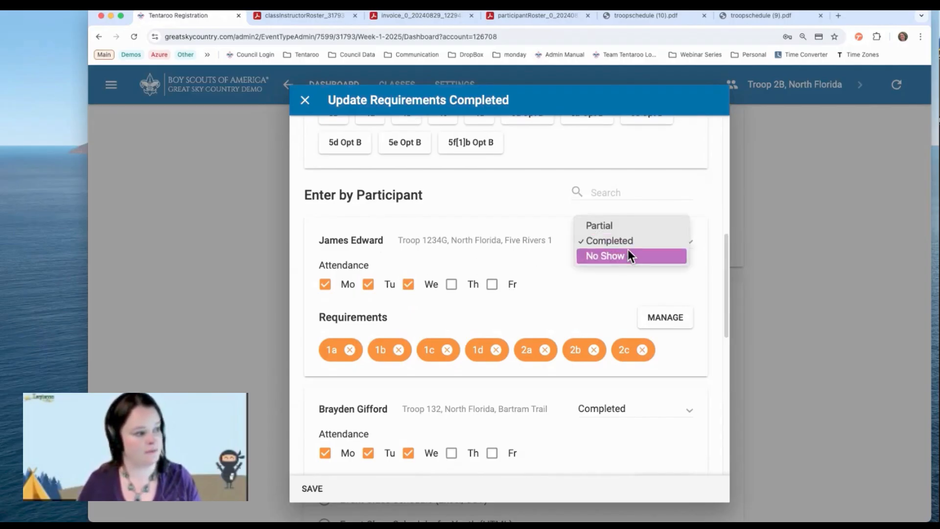
{"action": "left_click", "coordinate": [621, 226]}
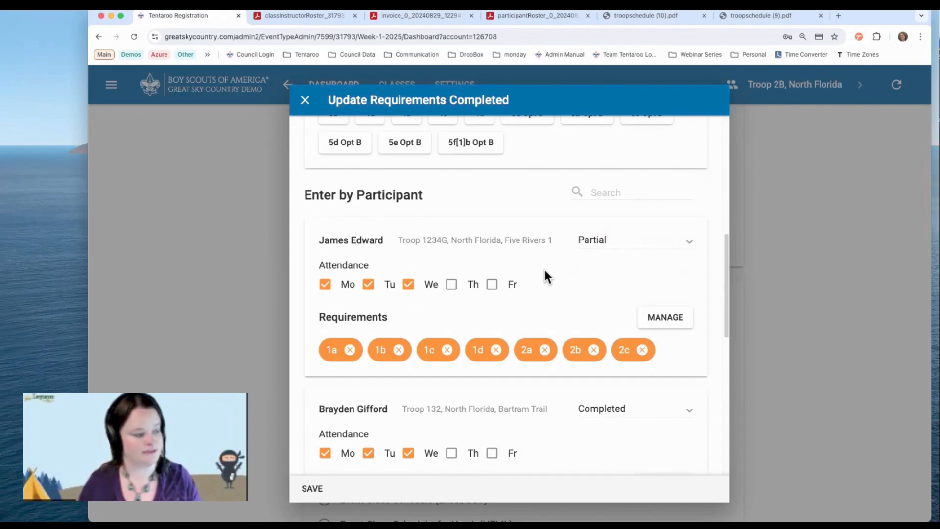
{"action": "scroll", "coordinate": [544, 267], "scroll_direction": "down", "scroll_amount": 1}
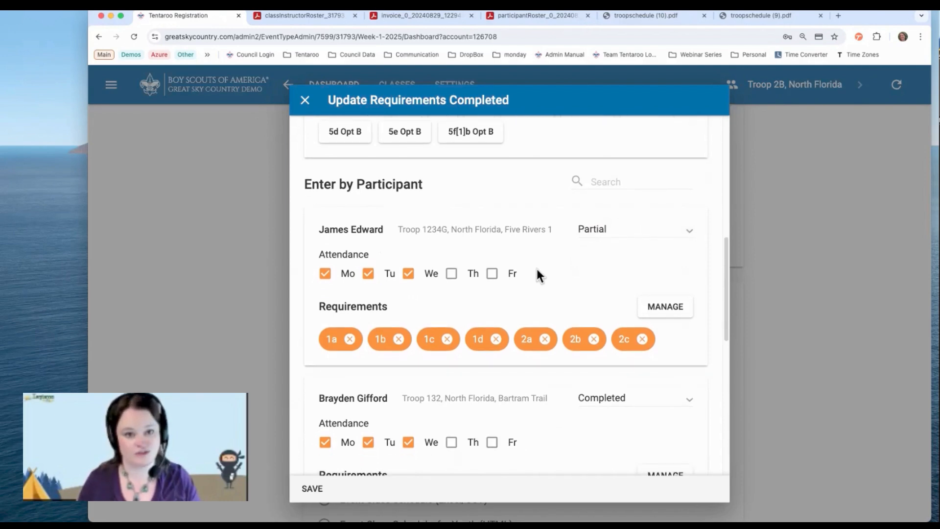
{"action": "left_click", "coordinate": [409, 273]}
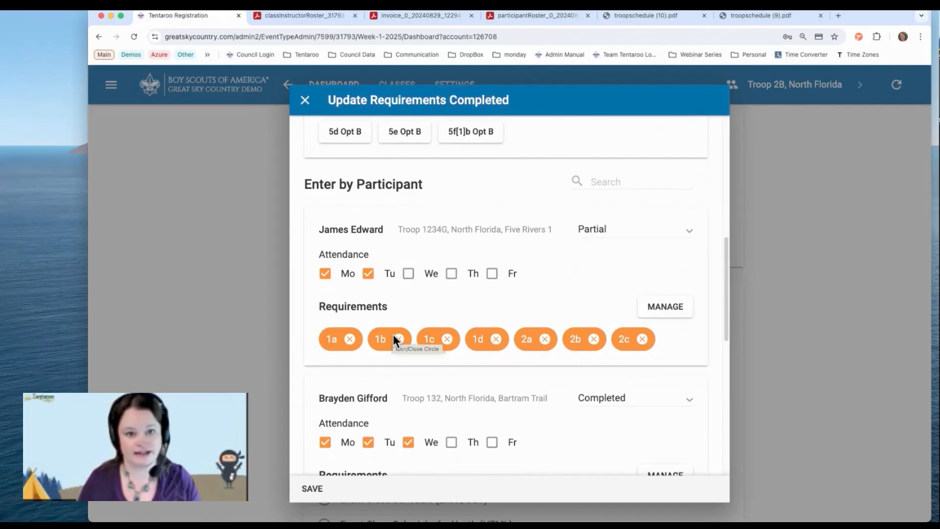
Compare the mass attendance options with the first participant's entry and remove requirements 2c and 2b from that participant.
{"action": "scroll", "coordinate": [395, 338], "scroll_direction": "up", "scroll_amount": 3}
{"action": "scroll", "coordinate": [393, 333], "scroll_direction": "up", "scroll_amount": 1}
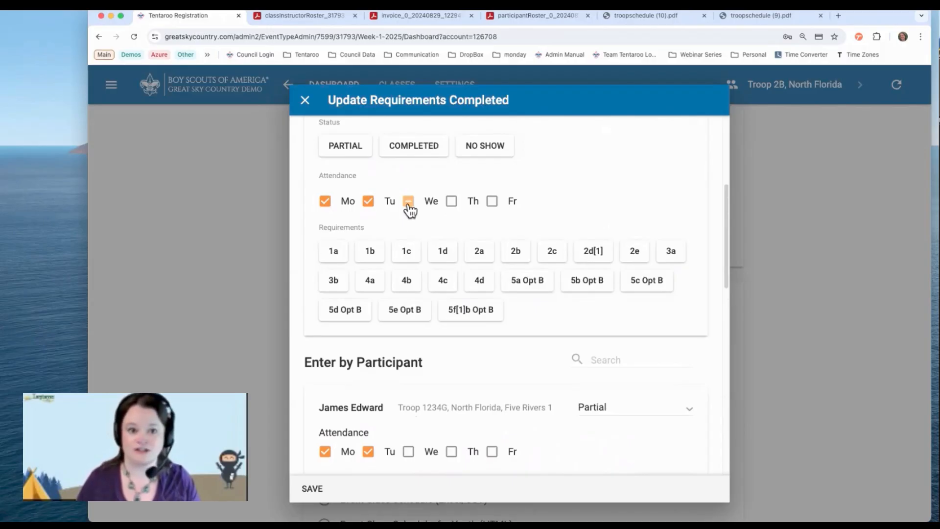
{"action": "scroll", "coordinate": [410, 209], "scroll_direction": "down", "scroll_amount": 5}
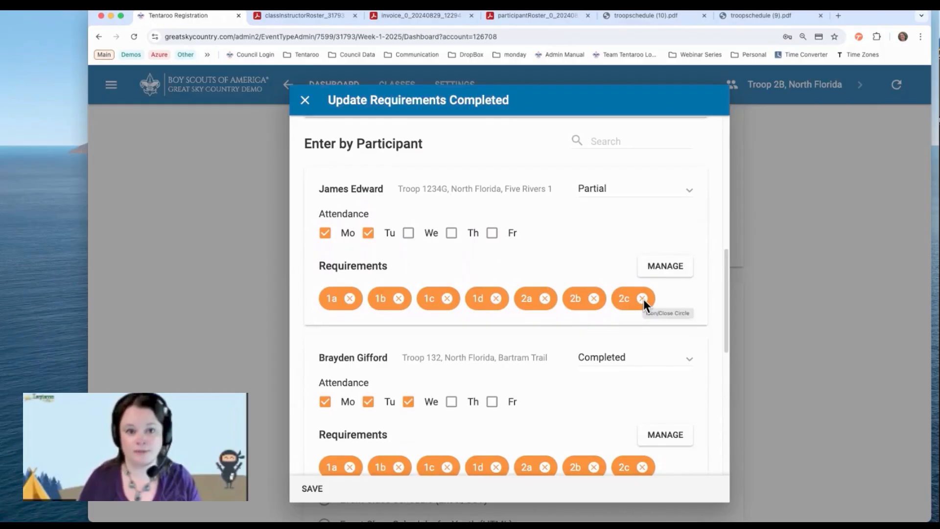
{"action": "left_click", "coordinate": [642, 298]}
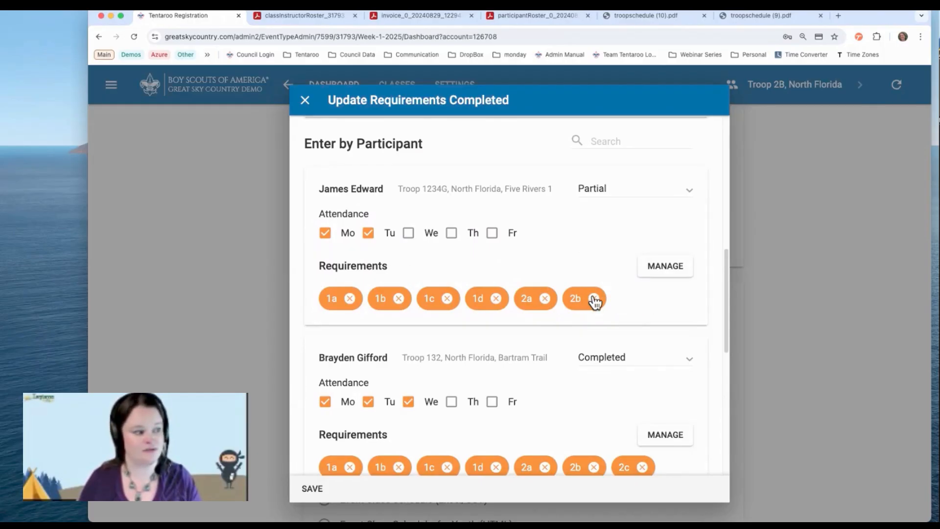
Open the first participant's full requirements list and mark 2b, 2c and 2d(1) as completed.
{"action": "left_click", "coordinate": [665, 269]}
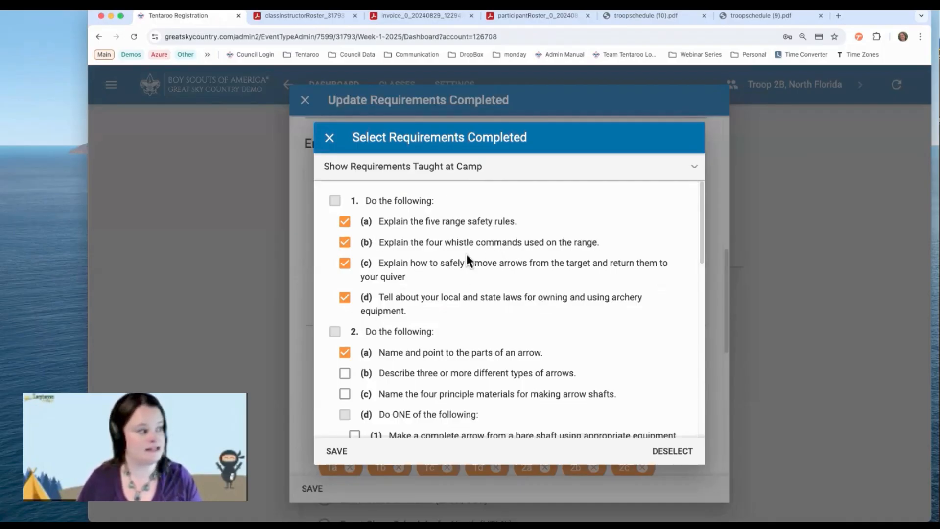
{"action": "left_click", "coordinate": [345, 373]}
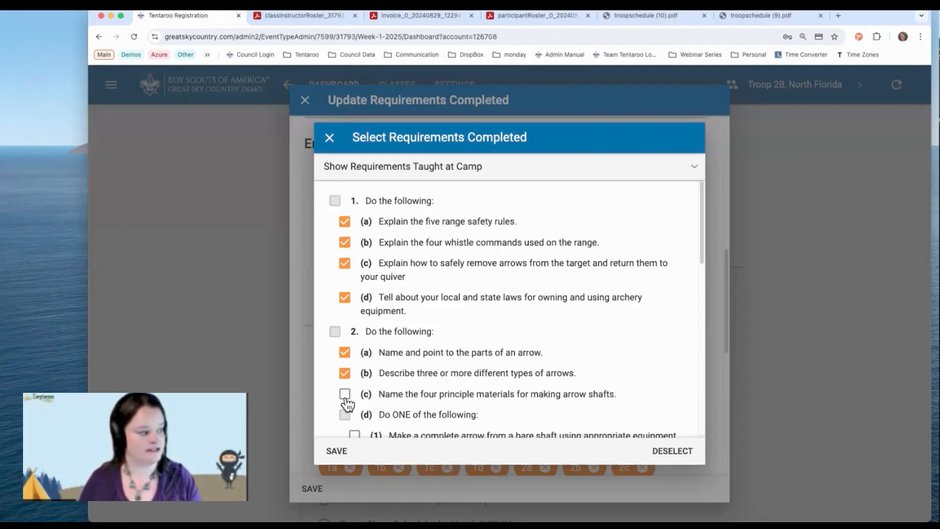
{"action": "left_click", "coordinate": [345, 395]}
{"action": "scroll", "coordinate": [489, 345], "scroll_direction": "down", "scroll_amount": 2}
{"action": "scroll", "coordinate": [488, 345], "scroll_direction": "down", "scroll_amount": 2}
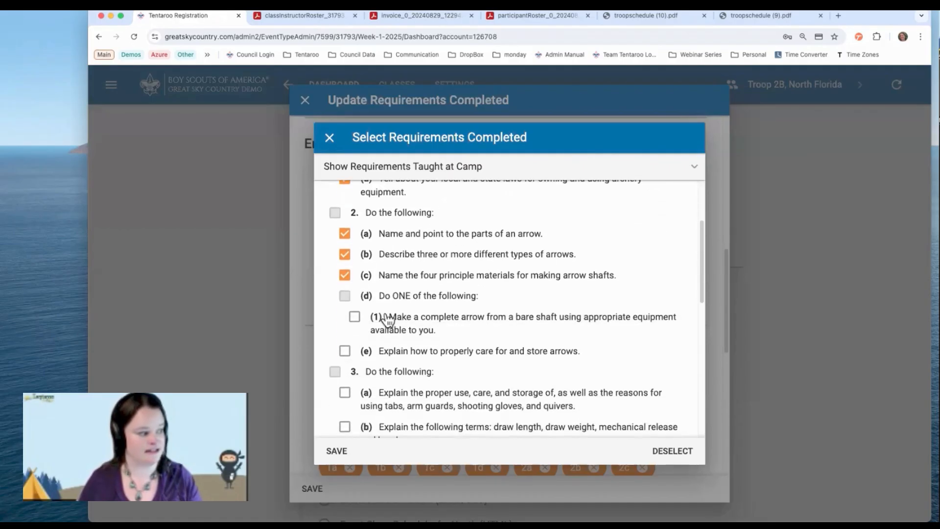
{"action": "left_click", "coordinate": [355, 317]}
{"action": "left_click_drag", "start_coordinate": [380, 299], "coordinate": [472, 300]}
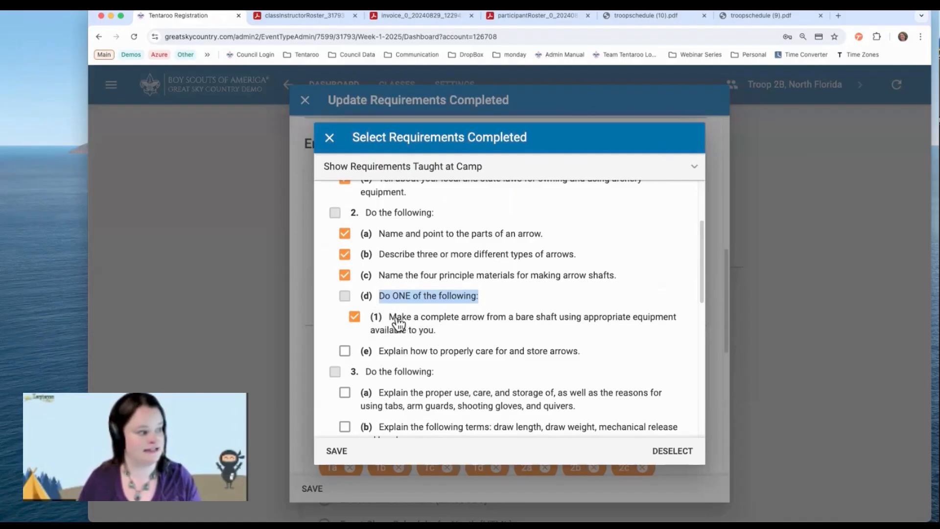
Show all requirements, replace 2d(1) with 2d(2) for the first participant, and save the selection.
{"action": "scroll", "coordinate": [399, 331], "scroll_direction": "up", "scroll_amount": 5}
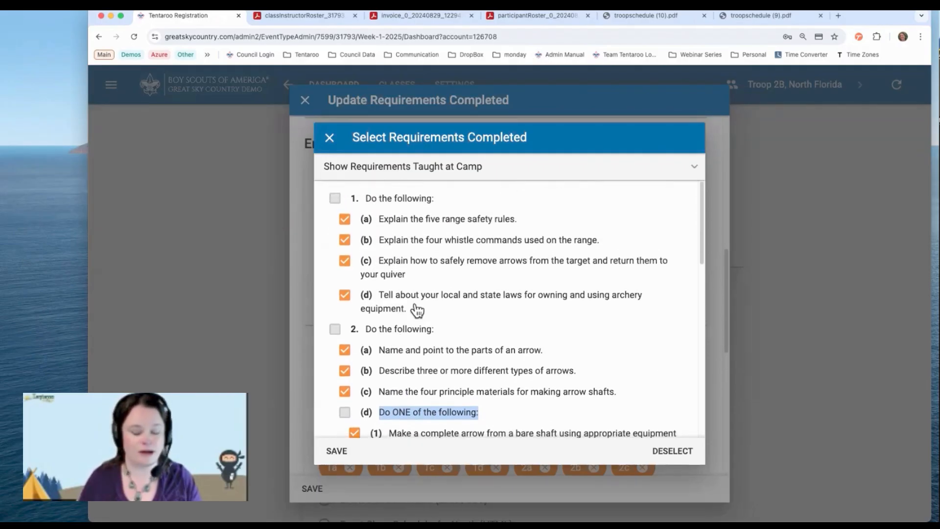
{"action": "left_click", "coordinate": [464, 171]}
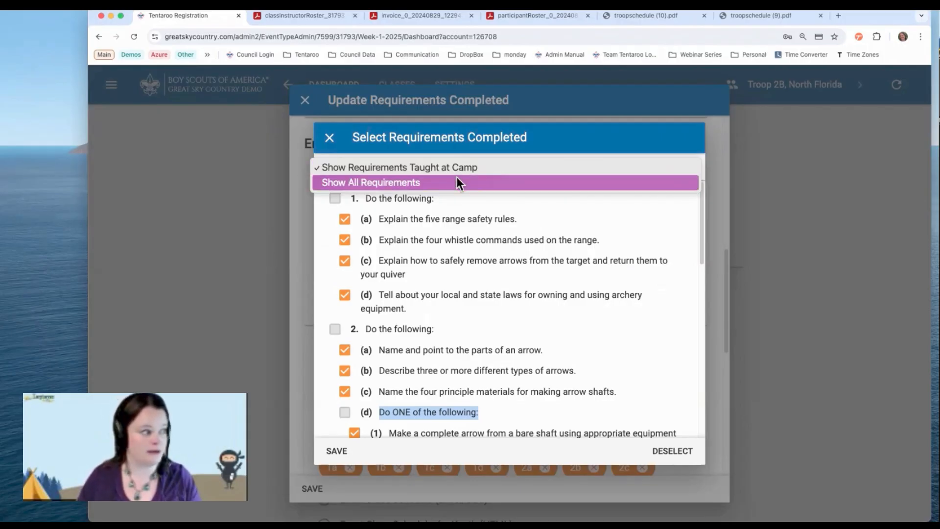
{"action": "left_click", "coordinate": [457, 178]}
{"action": "scroll", "coordinate": [522, 306], "scroll_direction": "down", "scroll_amount": 4}
{"action": "scroll", "coordinate": [523, 308], "scroll_direction": "down", "scroll_amount": 1}
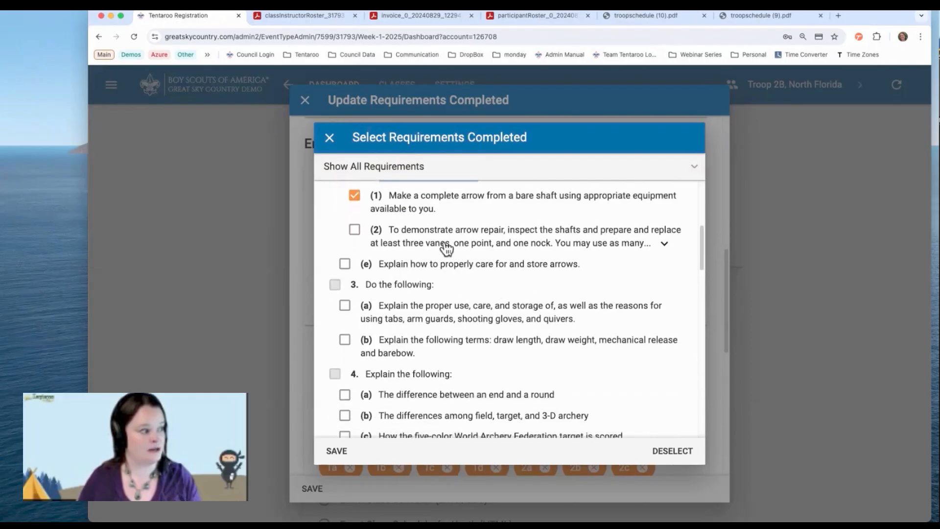
{"action": "scroll", "coordinate": [445, 247], "scroll_direction": "up", "scroll_amount": 1}
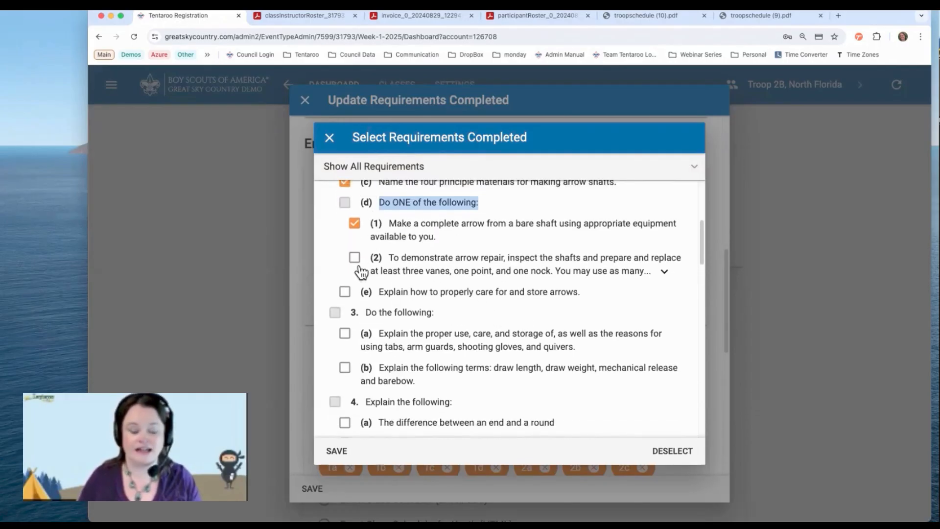
{"action": "left_click", "coordinate": [354, 223]}
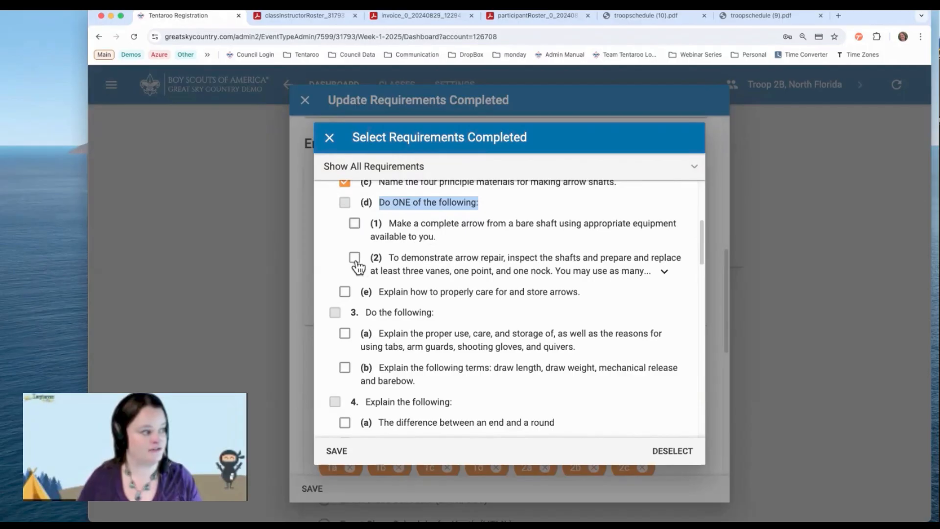
{"action": "left_click", "coordinate": [355, 258]}
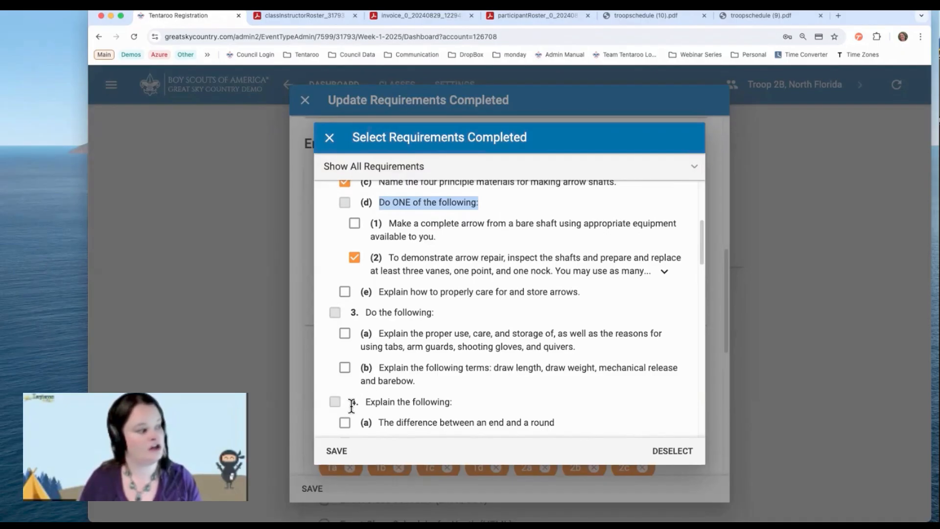
{"action": "left_click", "coordinate": [335, 451]}
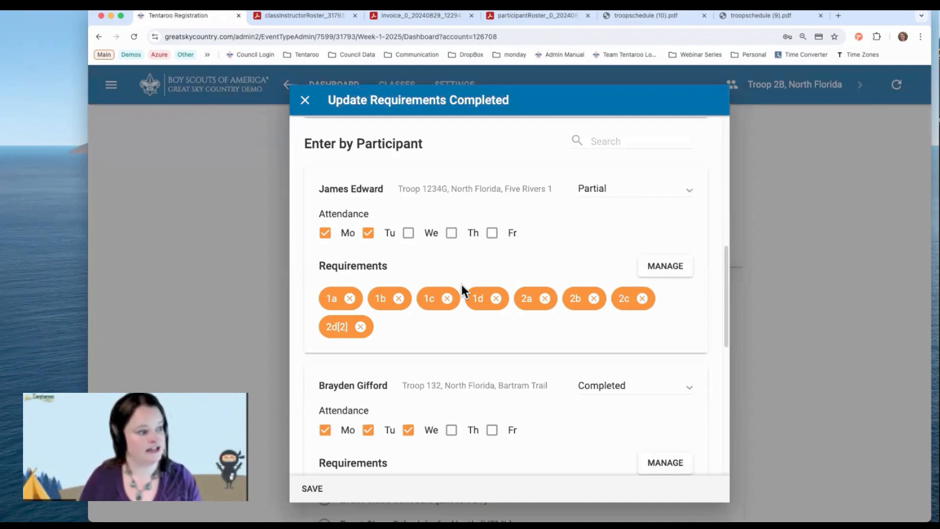
Check the remaining participants' entries and save the completed requirements for Archery - CT.
{"action": "scroll", "coordinate": [462, 284], "scroll_direction": "down", "scroll_amount": 4}
{"action": "scroll", "coordinate": [461, 285], "scroll_direction": "down", "scroll_amount": 1}
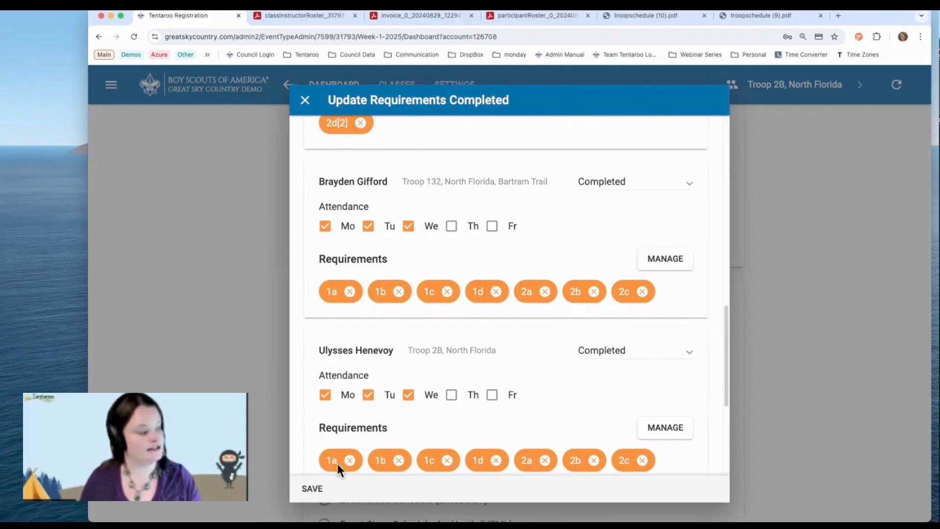
{"action": "left_click", "coordinate": [311, 489]}
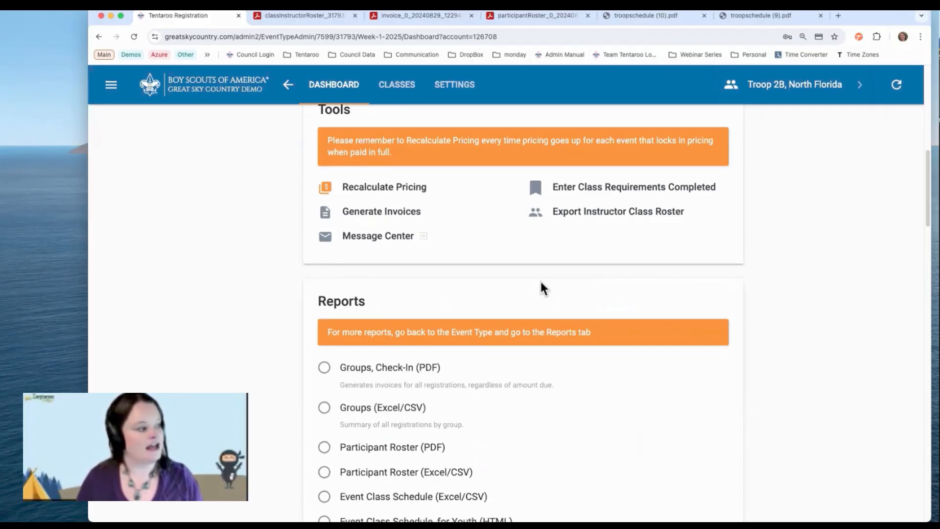
Open the requirements completed entry for Trail to Eagle's Fingerprinting class and review its mass update options.
{"action": "left_click", "coordinate": [609, 192]}
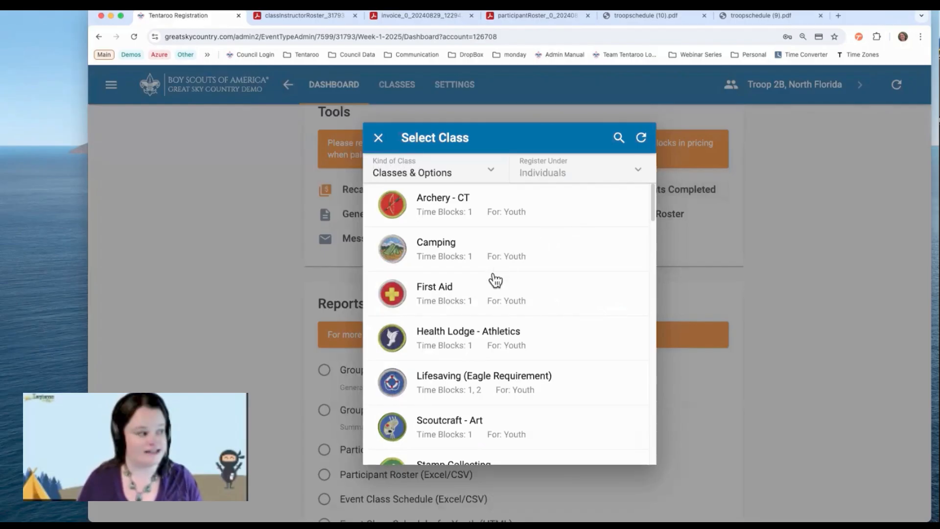
{"action": "scroll", "coordinate": [497, 278], "scroll_direction": "down", "scroll_amount": 4}
{"action": "scroll", "coordinate": [496, 280], "scroll_direction": "down", "scroll_amount": 6}
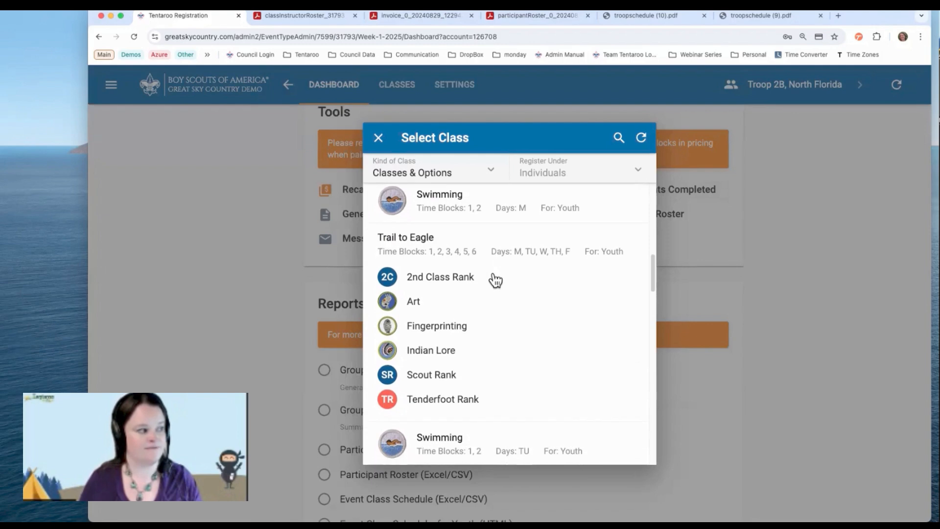
{"action": "scroll", "coordinate": [495, 282], "scroll_direction": "down", "scroll_amount": 1}
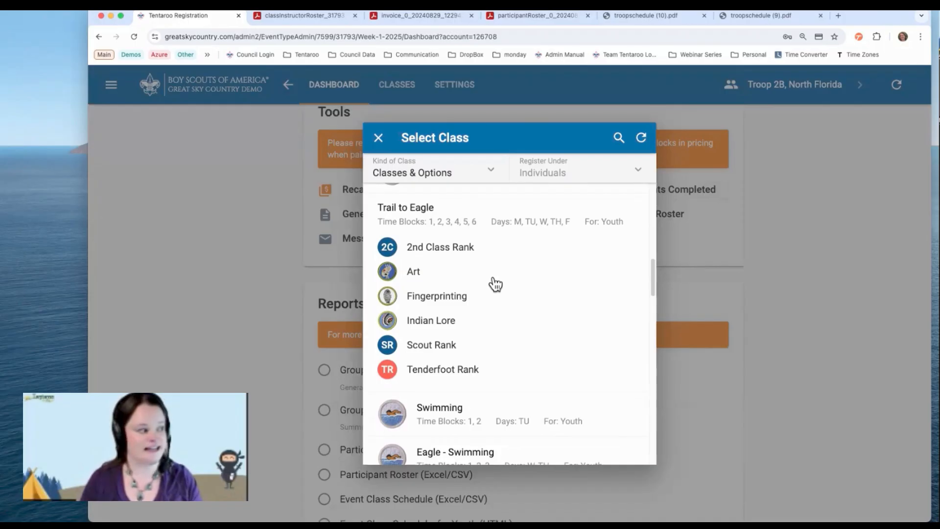
{"action": "left_click", "coordinate": [420, 299]}
{"action": "scroll", "coordinate": [560, 269], "scroll_direction": "down", "scroll_amount": 5}
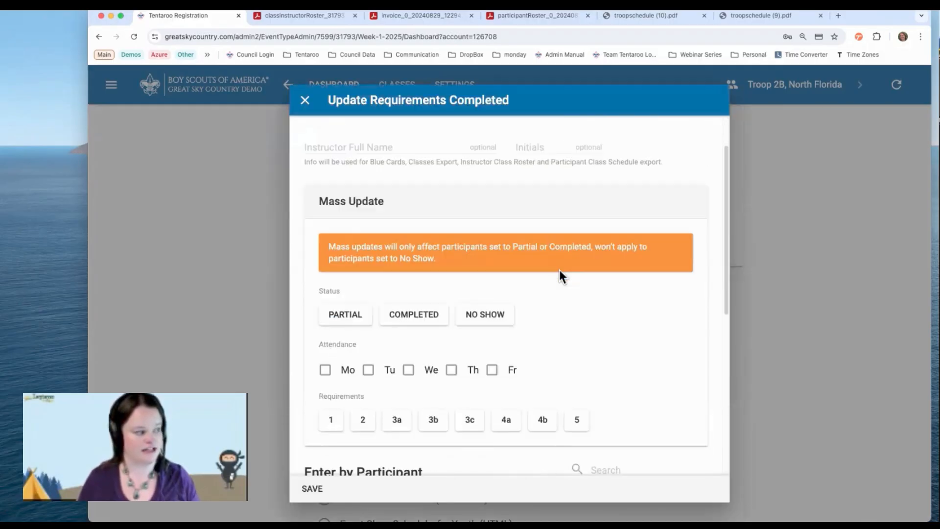
{"action": "scroll", "coordinate": [559, 269], "scroll_direction": "up", "scroll_amount": 4}
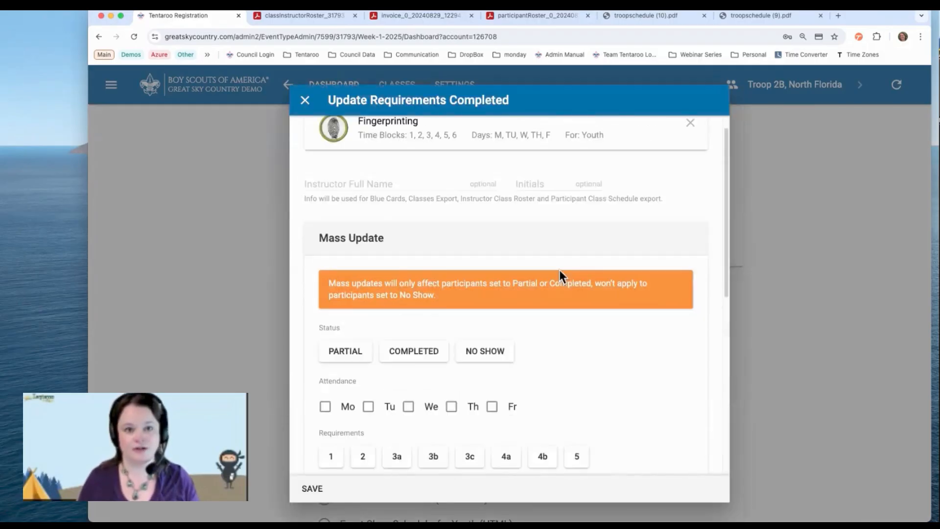
{"action": "scroll", "coordinate": [560, 269], "scroll_direction": "up", "scroll_amount": 1}
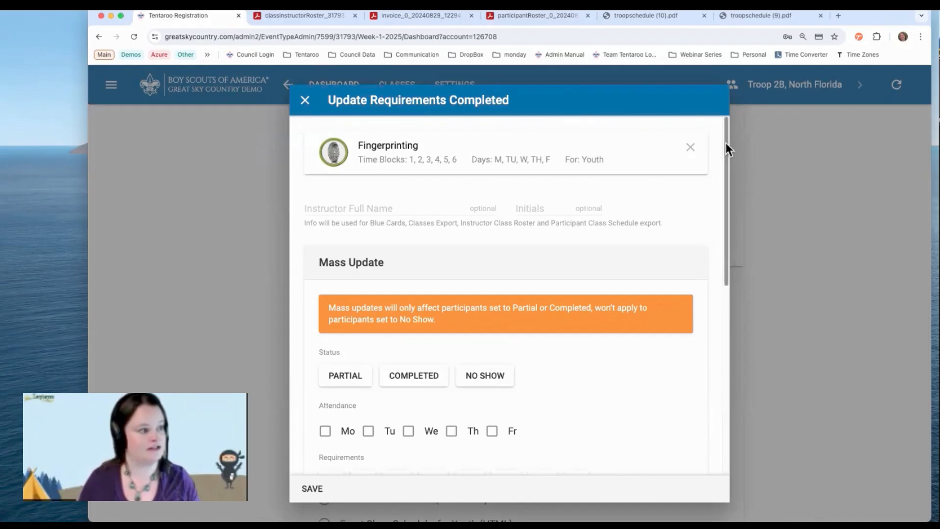
Switch the requirements completed entry from Fingerprinting to the 2nd Class Rank class under Trail to Eagle.
{"action": "left_click", "coordinate": [690, 147]}
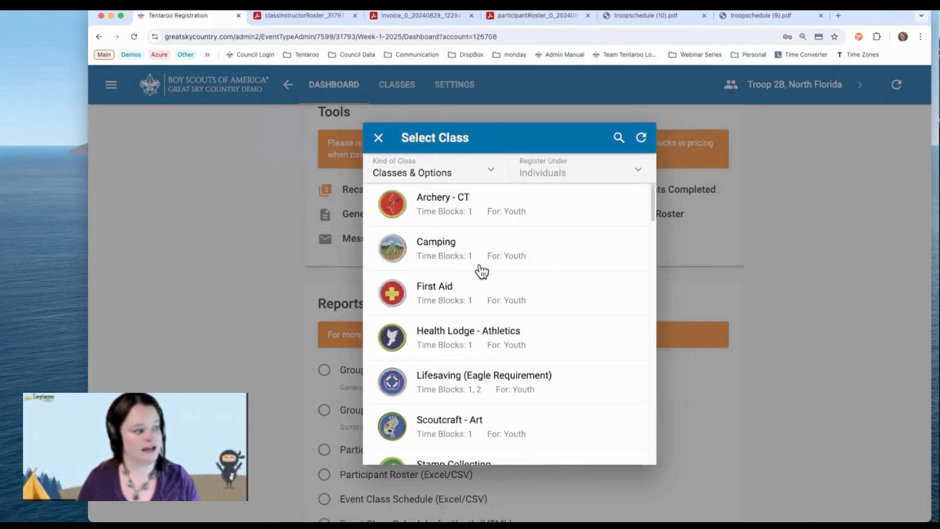
{"action": "scroll", "coordinate": [482, 271], "scroll_direction": "down", "scroll_amount": 9}
{"action": "scroll", "coordinate": [482, 271], "scroll_direction": "down", "scroll_amount": 3}
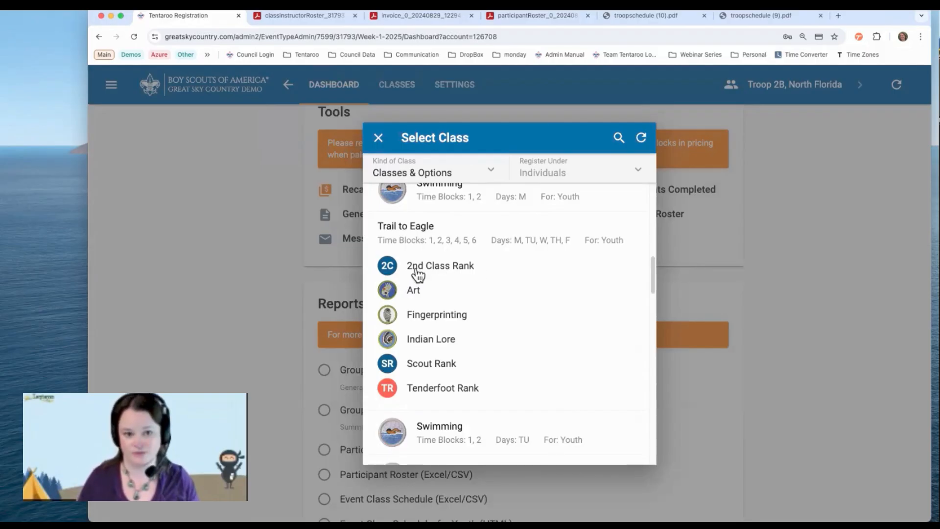
{"action": "left_click", "coordinate": [418, 272]}
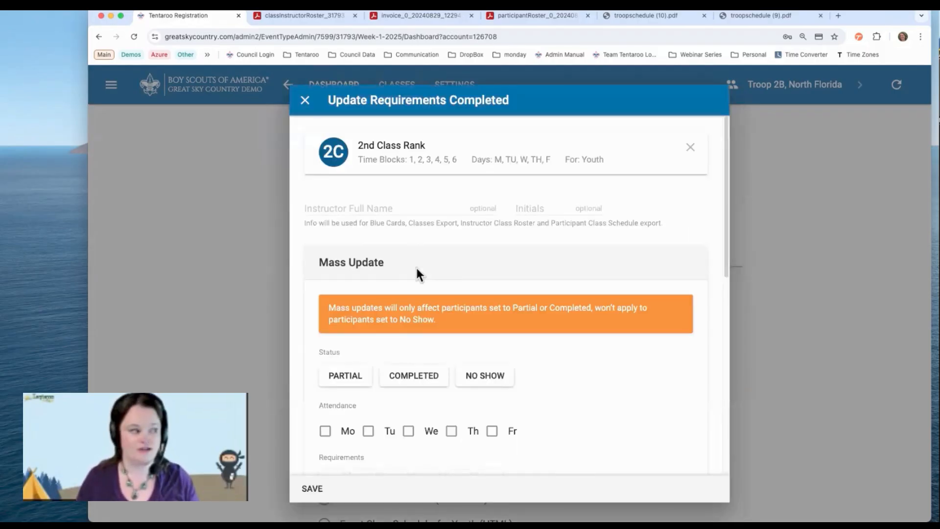
Mass update all 2nd Class Rank participants to Completed, with Monday to Wednesday attendance and requirements 1 to 4.
{"action": "scroll", "coordinate": [416, 270], "scroll_direction": "down", "scroll_amount": 5}
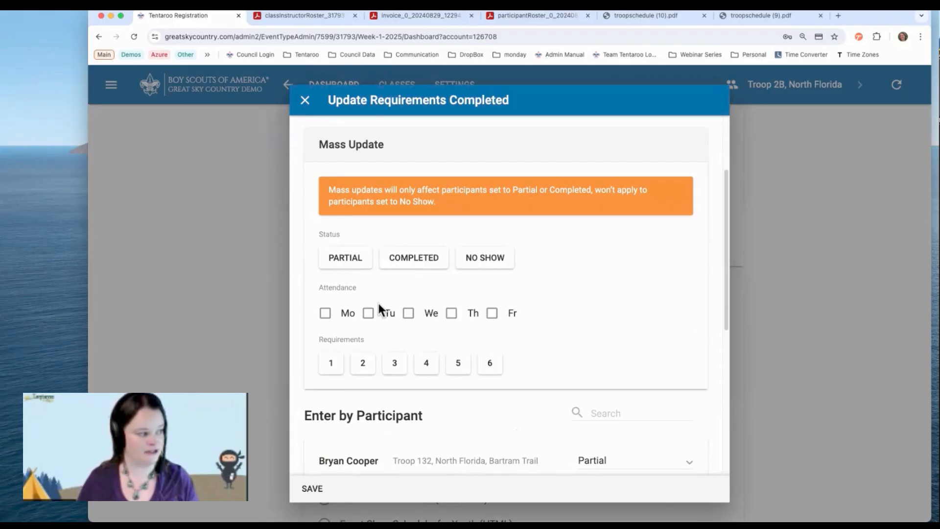
{"action": "left_click", "coordinate": [414, 262]}
{"action": "left_click", "coordinate": [326, 313]}
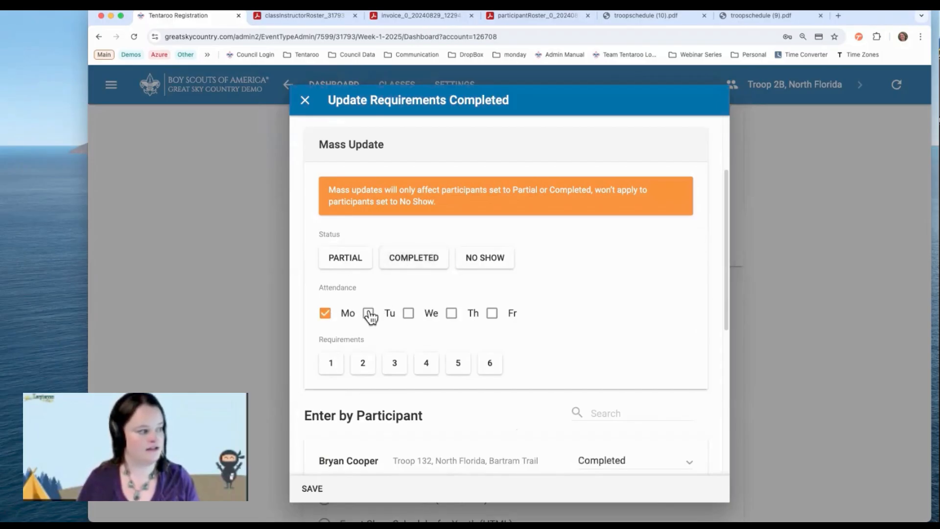
{"action": "left_click", "coordinate": [368, 313]}
{"action": "left_click", "coordinate": [408, 314]}
{"action": "left_click", "coordinate": [333, 367]}
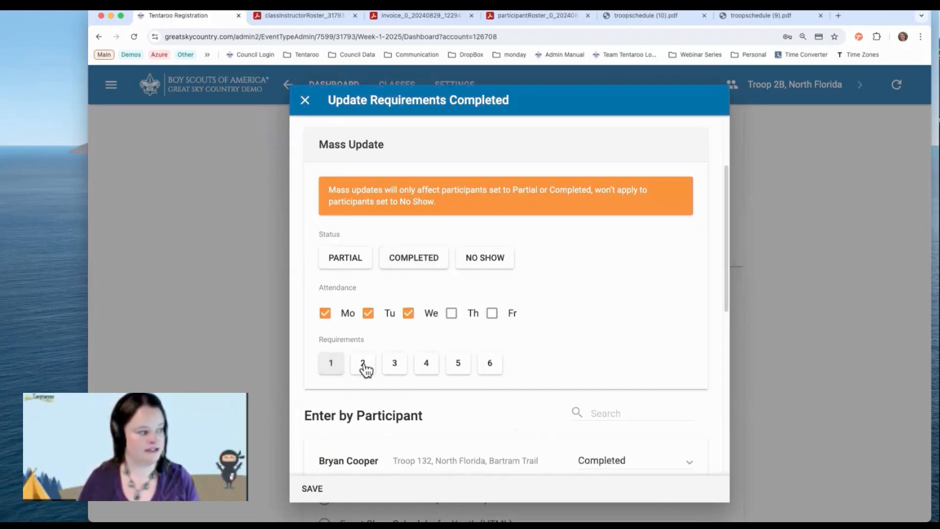
{"action": "left_click", "coordinate": [363, 366]}
{"action": "left_click", "coordinate": [395, 367]}
{"action": "left_click", "coordinate": [433, 367]}
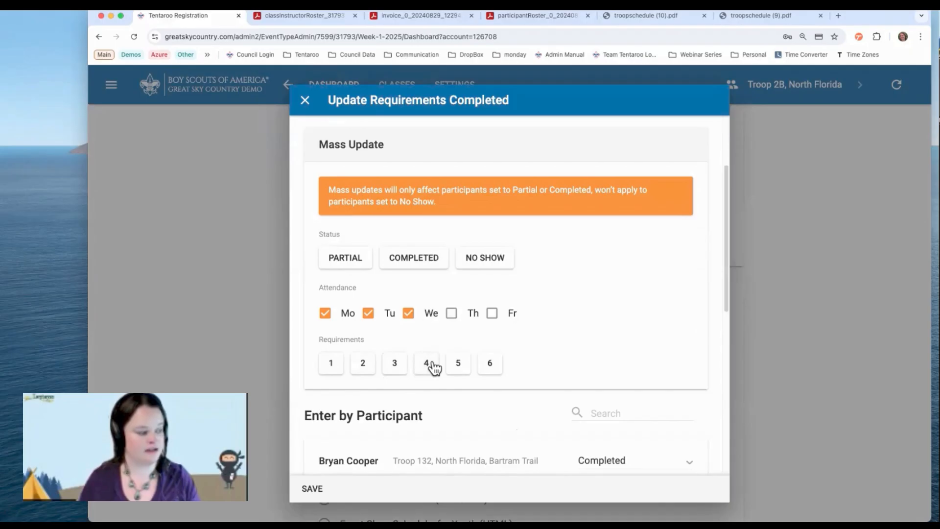
Try adding and clearing all requirements for the first participant, and set that participant's status to No Show.
{"action": "scroll", "coordinate": [434, 368], "scroll_direction": "down", "scroll_amount": 3}
{"action": "scroll", "coordinate": [433, 368], "scroll_direction": "down", "scroll_amount": 5}
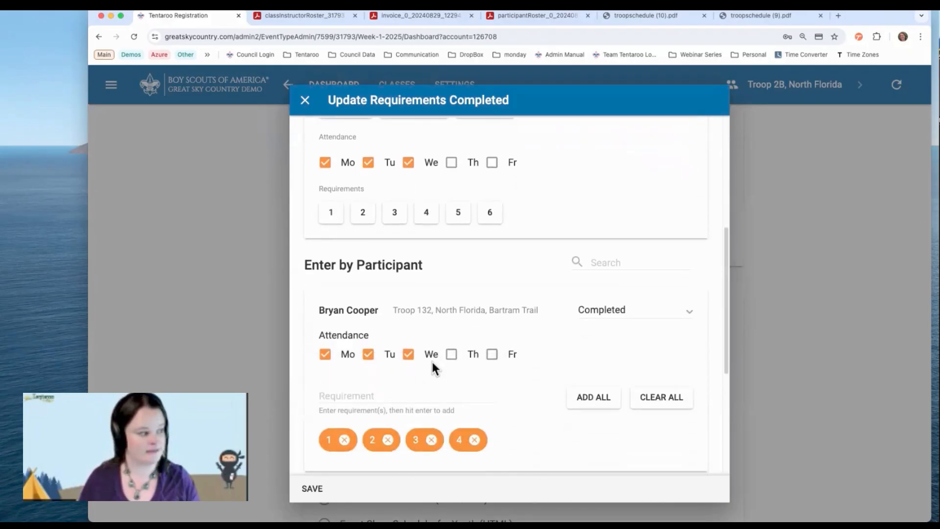
{"action": "scroll", "coordinate": [433, 368], "scroll_direction": "up", "scroll_amount": 1}
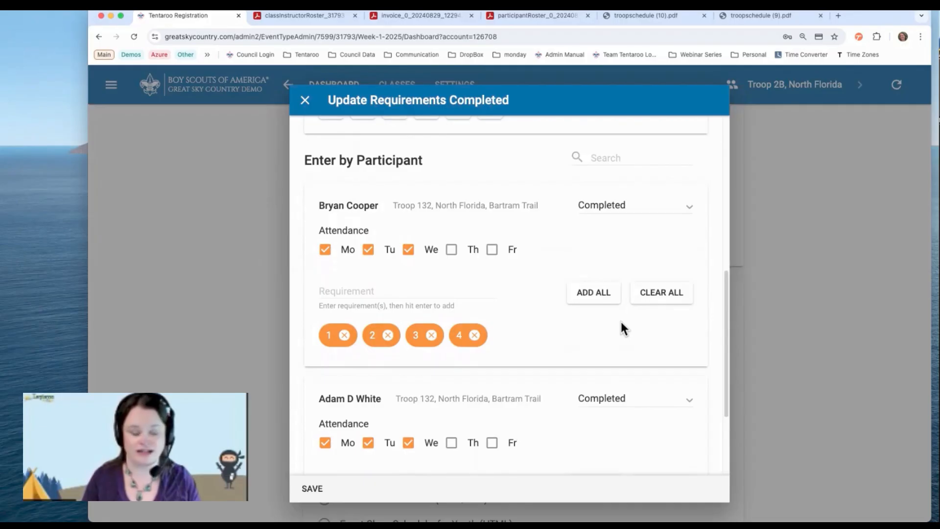
{"action": "left_click", "coordinate": [589, 299]}
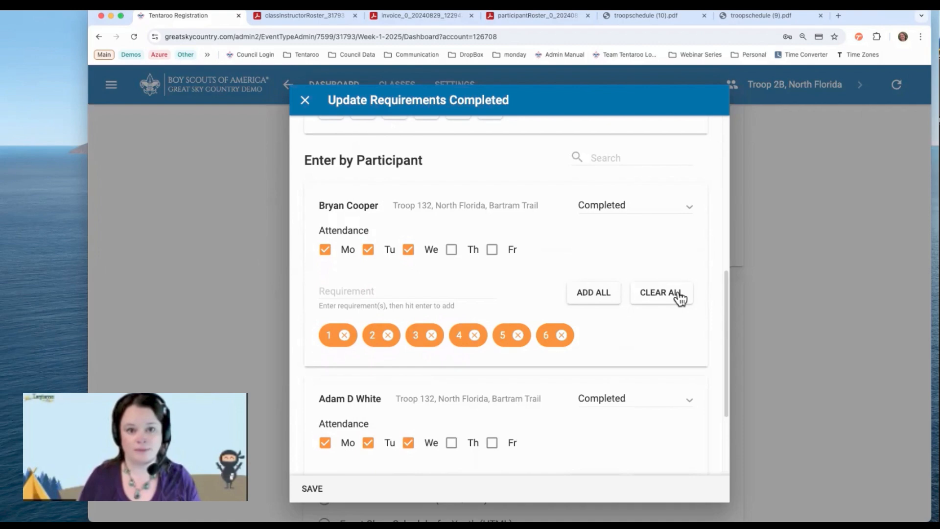
{"action": "left_click", "coordinate": [673, 296]}
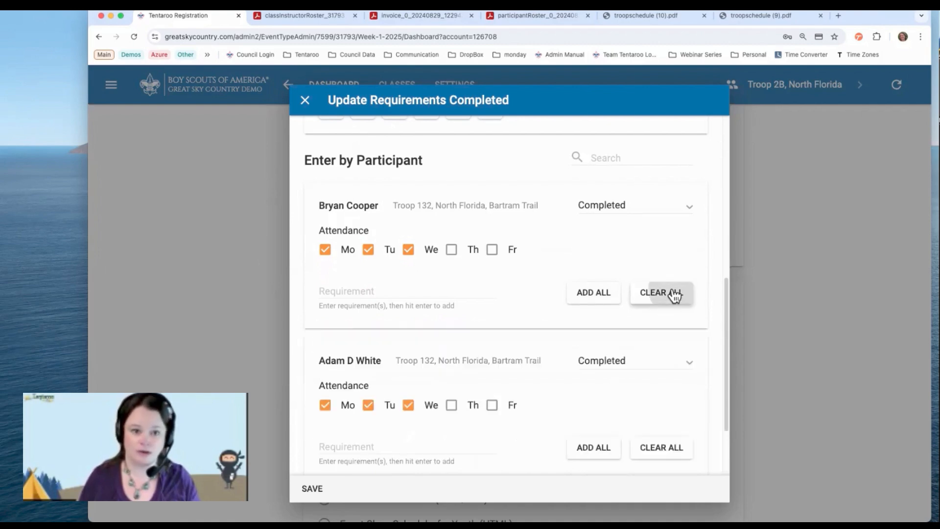
{"action": "left_click", "coordinate": [646, 206]}
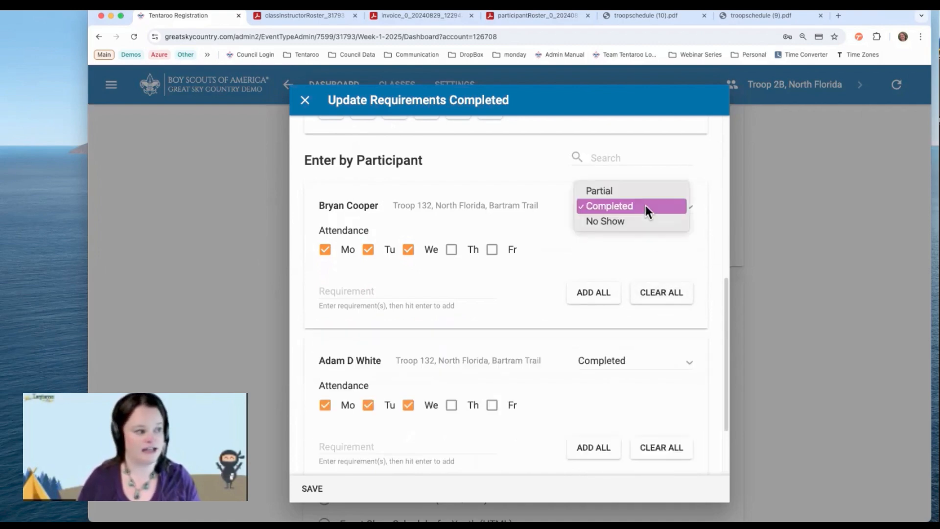
{"action": "left_click", "coordinate": [644, 221]}
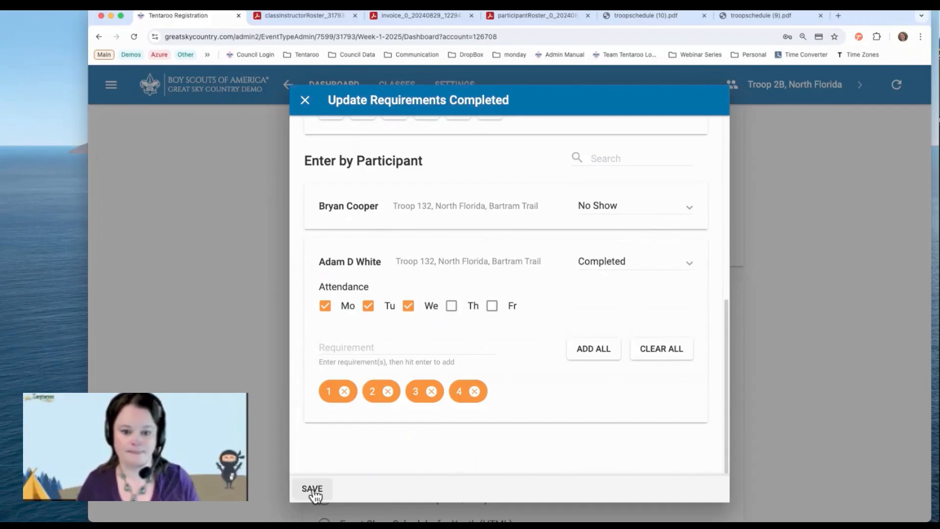
Add requirements 5 and 6 to the second participant and save the completed requirements for 2nd Class Rank.
{"action": "left_click", "coordinate": [329, 349]}
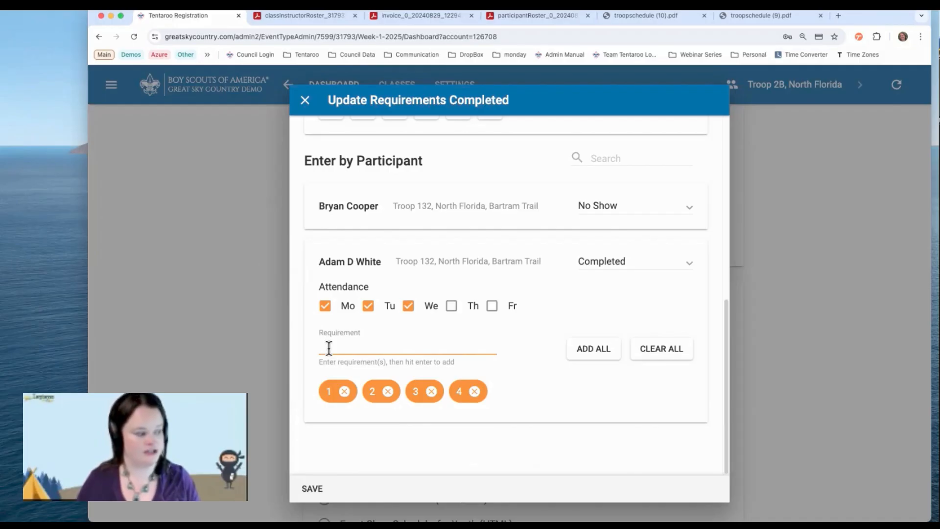
{"action": "type", "text": "5,"}
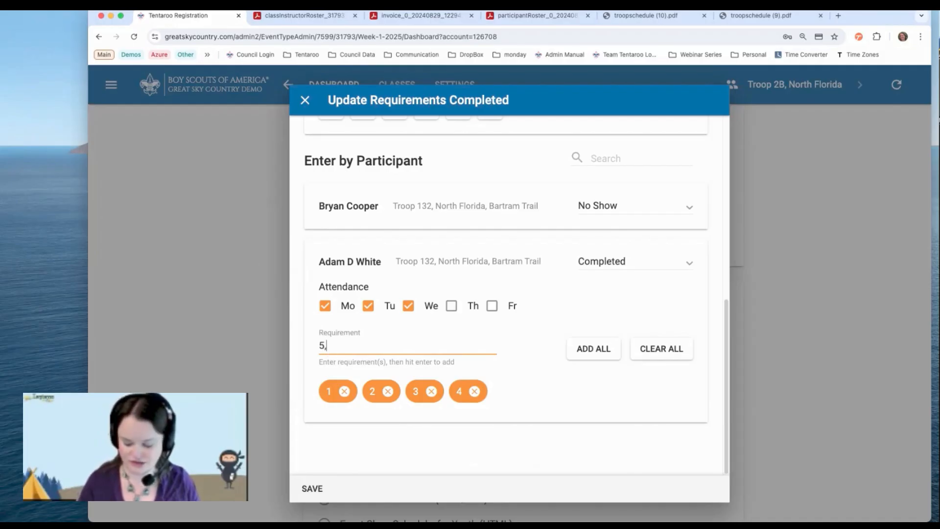
{"action": "type", "text": "6"}
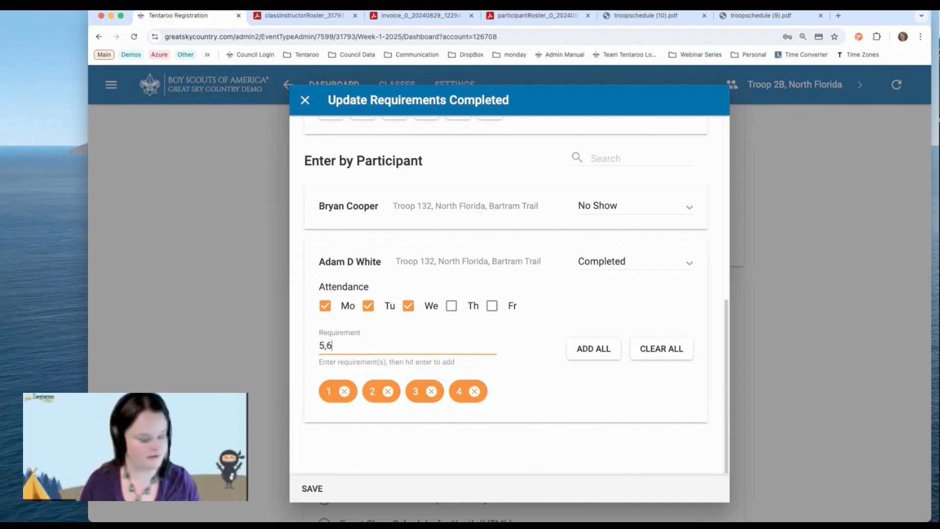
{"action": "key", "text": "Return"}
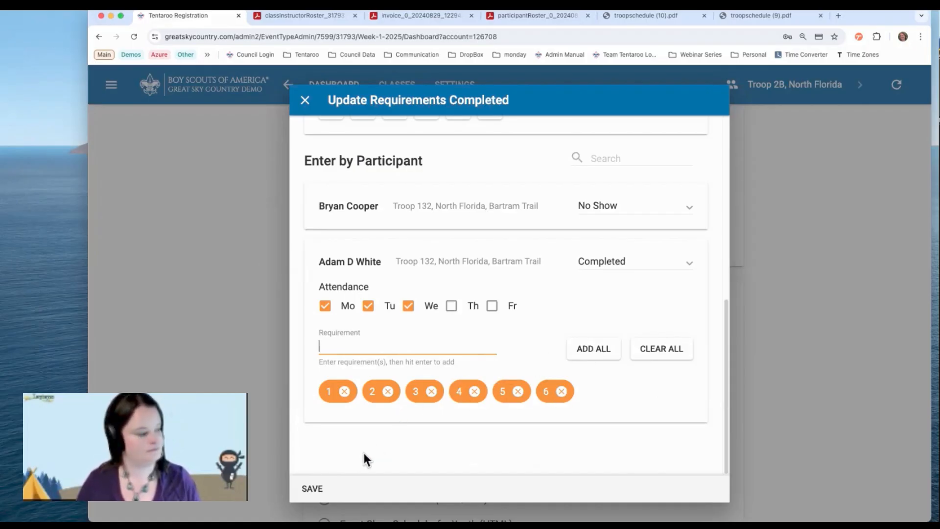
{"action": "left_click", "coordinate": [313, 489]}
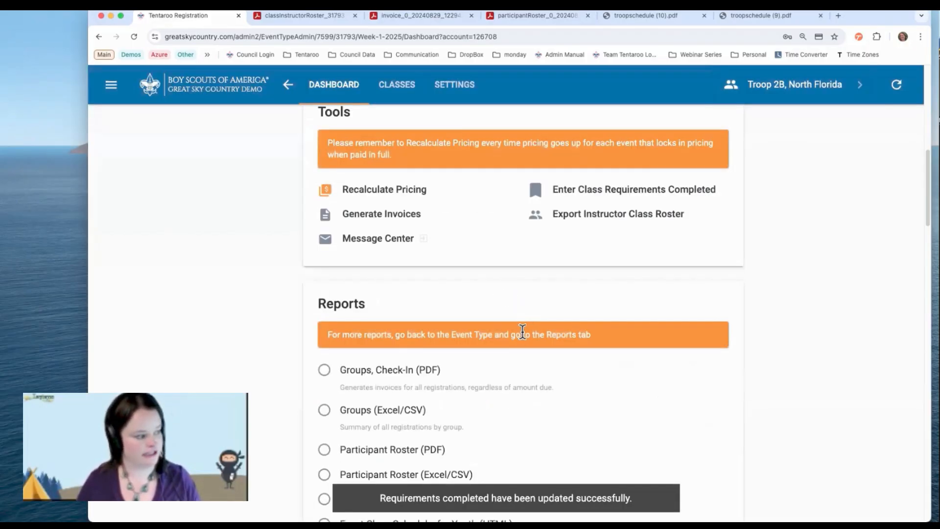
Check the event's classes list for ways to enter requirements for 2nd Class Rank, viewing its entry form and additional class options.
{"action": "left_click", "coordinate": [404, 86]}
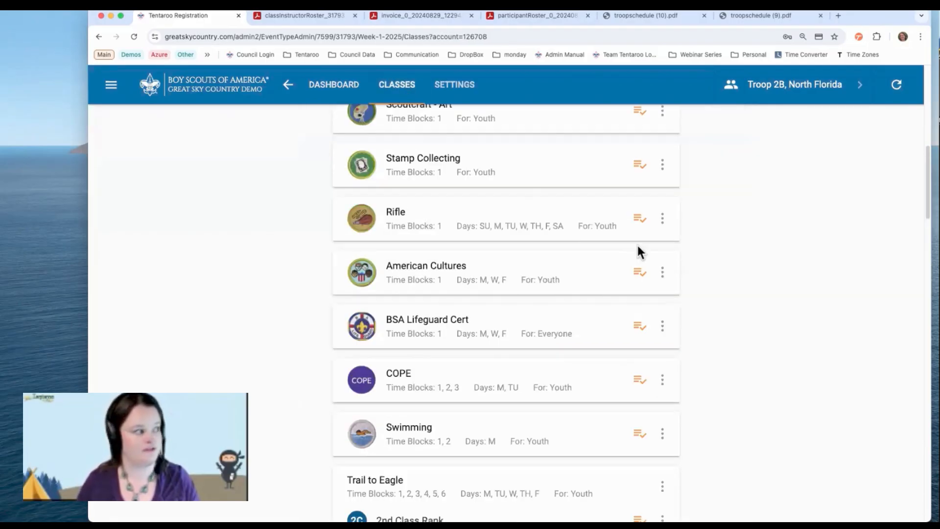
{"action": "scroll", "coordinate": [637, 247], "scroll_direction": "up", "scroll_amount": 1}
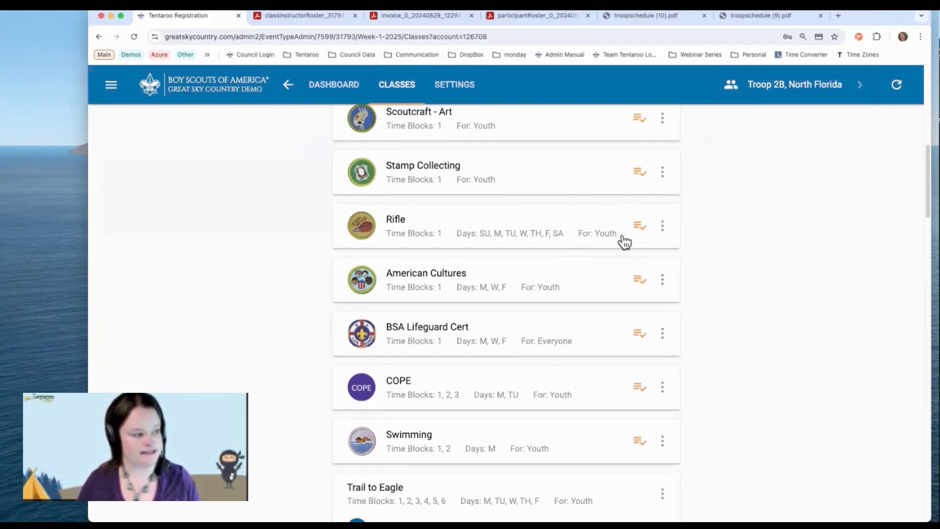
{"action": "scroll", "coordinate": [612, 439], "scroll_direction": "down", "scroll_amount": 2}
{"action": "scroll", "coordinate": [612, 439], "scroll_direction": "down", "scroll_amount": 5}
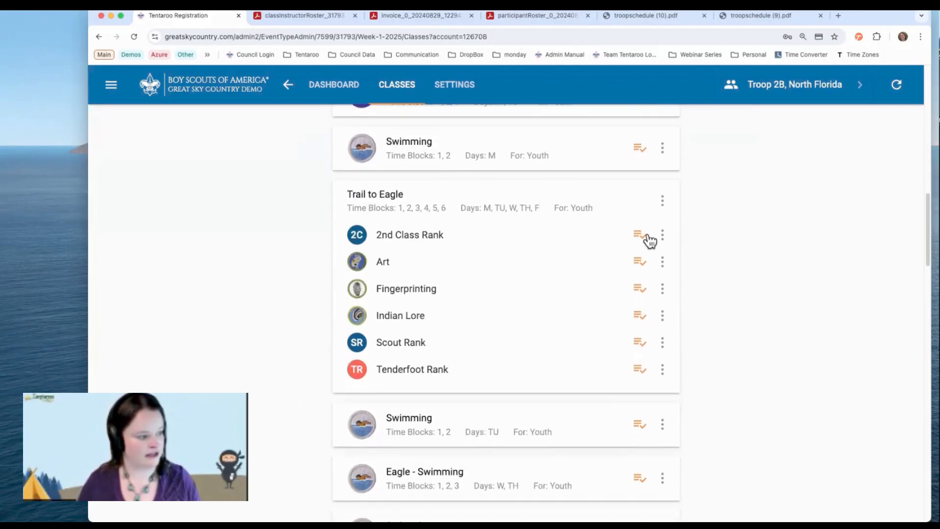
{"action": "left_click", "coordinate": [640, 237]}
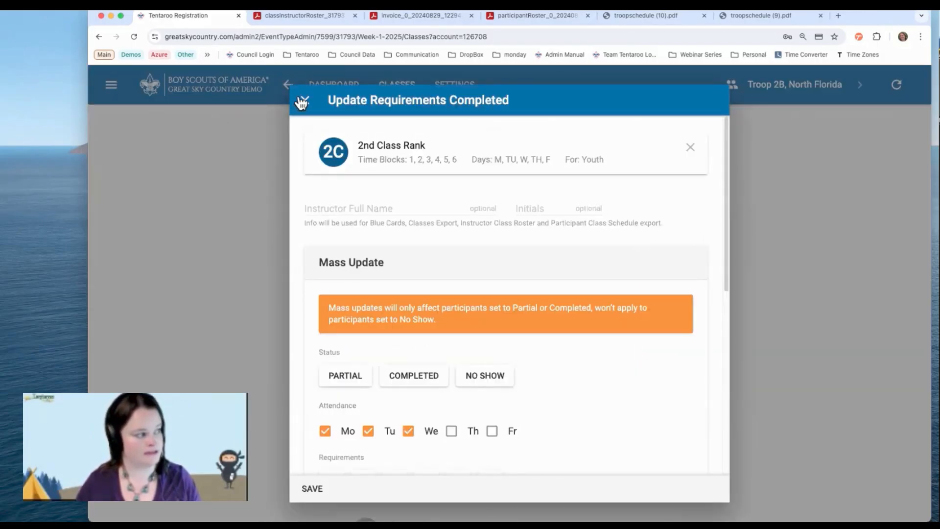
{"action": "left_click", "coordinate": [301, 102]}
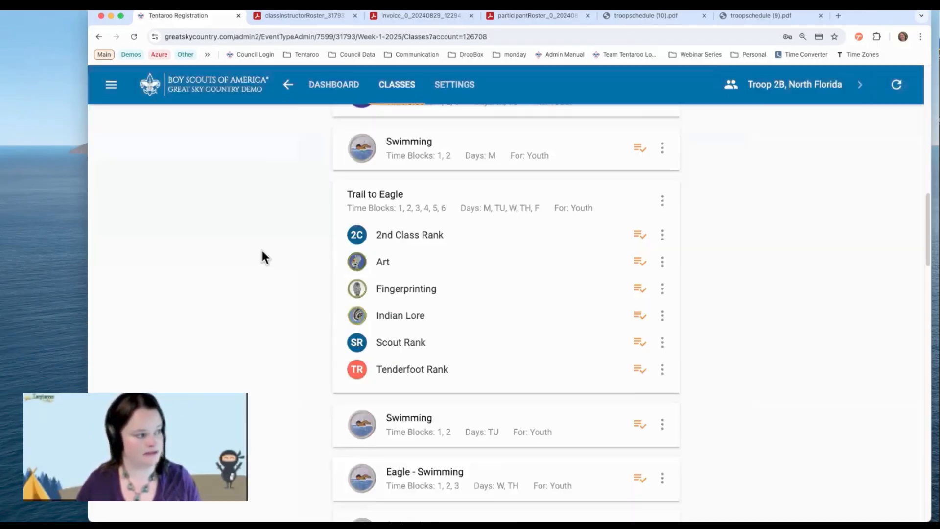
{"action": "left_click", "coordinate": [663, 235]}
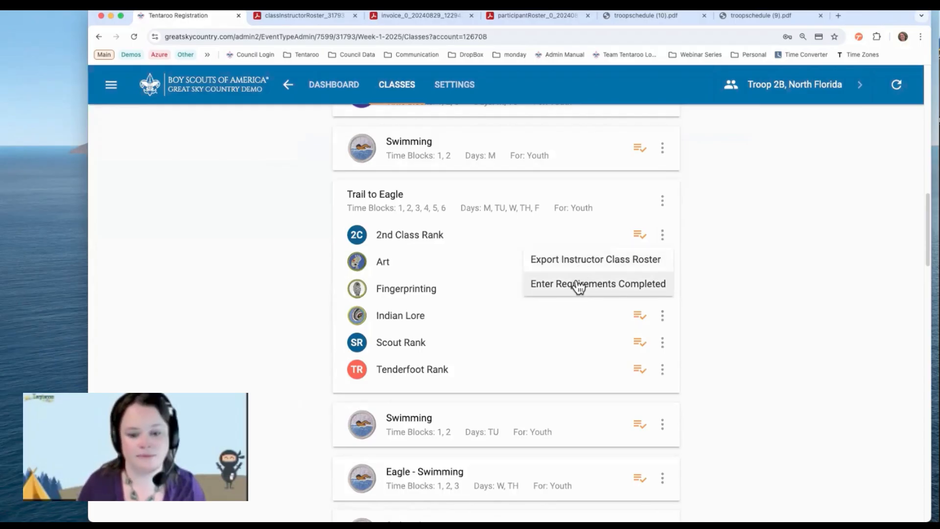
{"action": "scroll", "coordinate": [325, 88], "scroll_direction": "up", "scroll_amount": 2}
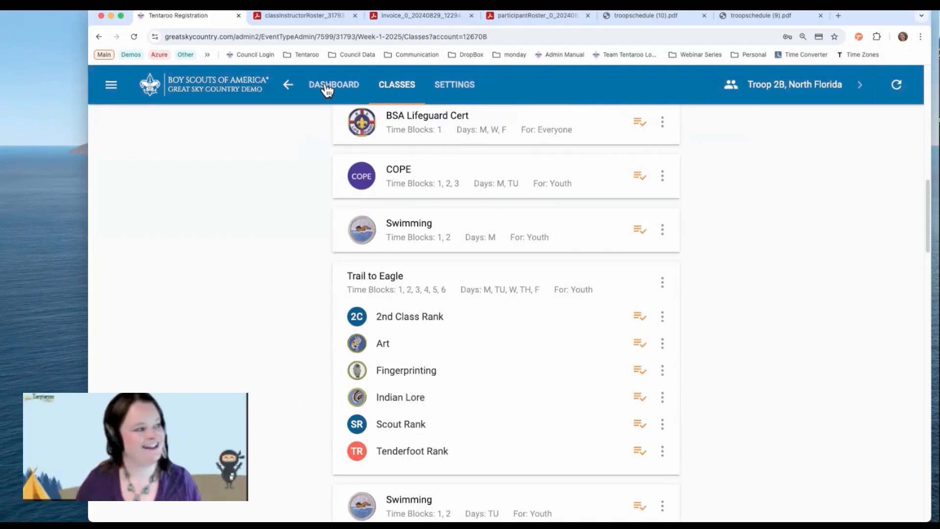
Return to the event dashboard's tools and examine the exported Archery - CT instructor class roster PDF.
{"action": "left_click", "coordinate": [327, 86]}
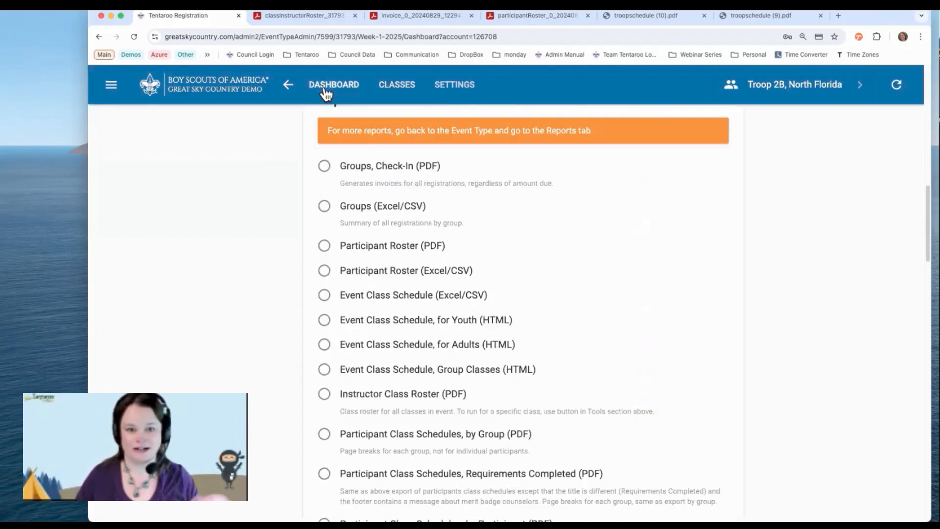
{"action": "scroll", "coordinate": [593, 267], "scroll_direction": "up", "scroll_amount": 3}
{"action": "scroll", "coordinate": [594, 261], "scroll_direction": "up", "scroll_amount": 3}
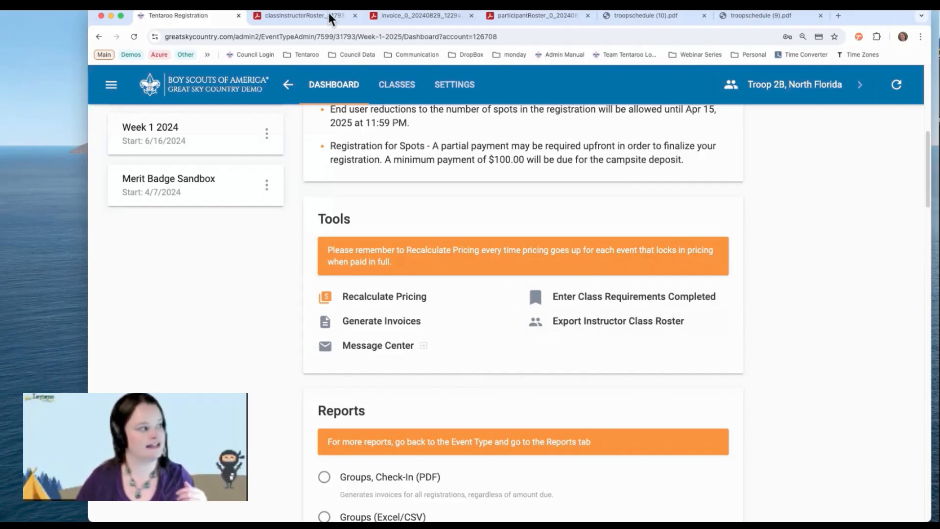
{"action": "left_click", "coordinate": [286, 16]}
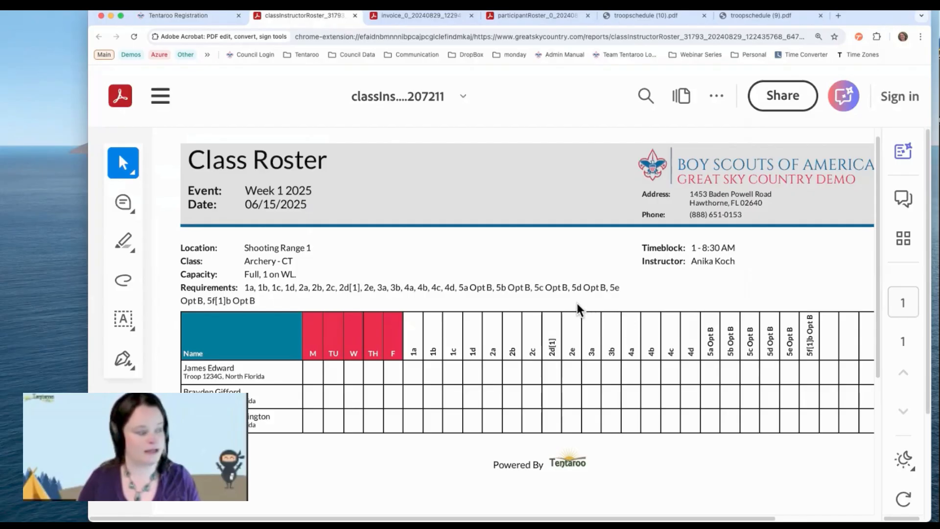
{"action": "left_click", "coordinate": [178, 16]}
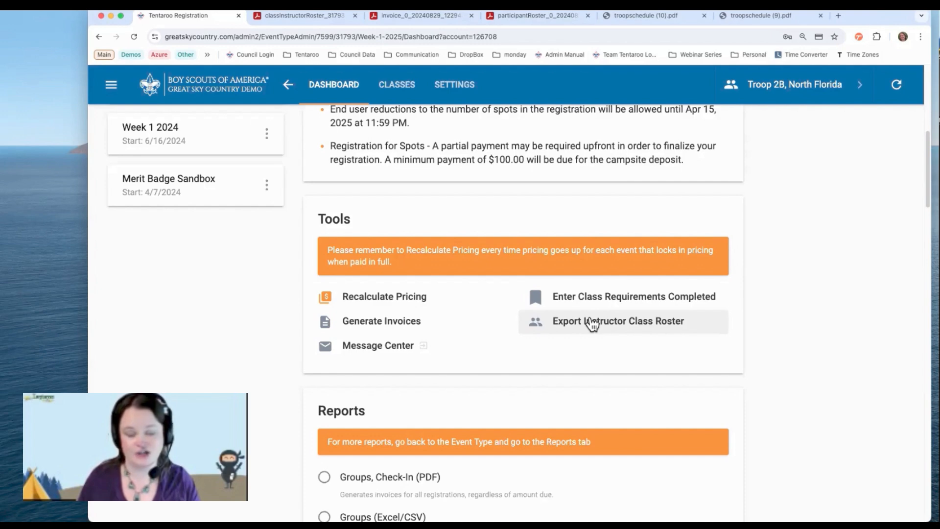
View the blank rows option for the Archery - CT instructor class roster export, and close it without exporting.
{"action": "left_click", "coordinate": [564, 325]}
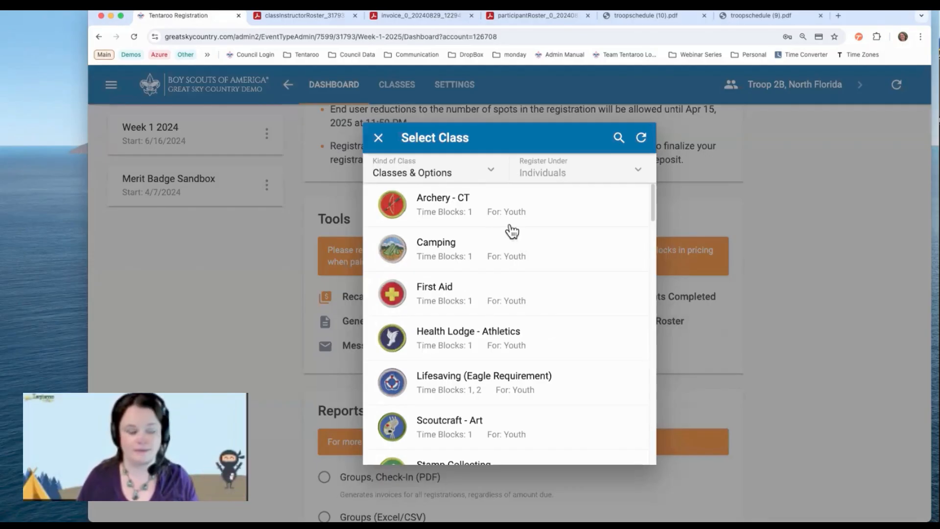
{"action": "left_click", "coordinate": [432, 203]}
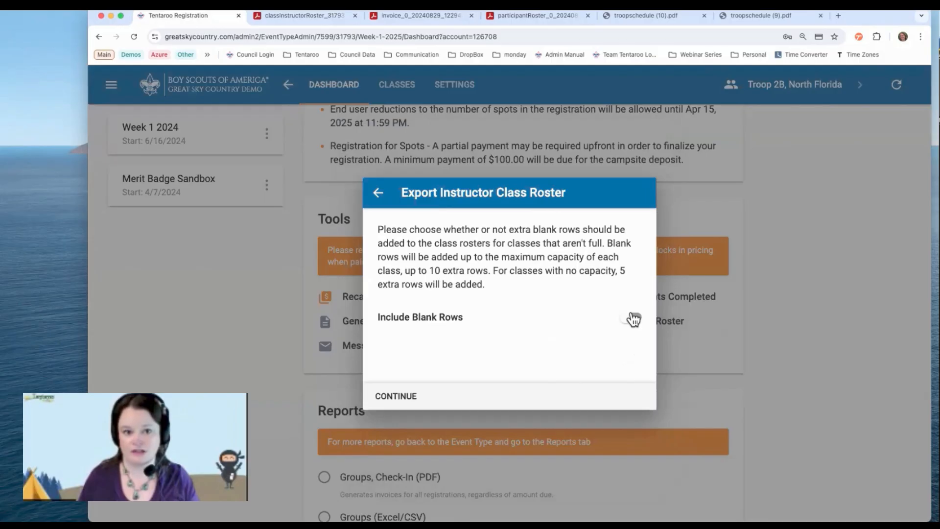
{"action": "left_click", "coordinate": [377, 191]}
{"action": "left_click", "coordinate": [379, 139]}
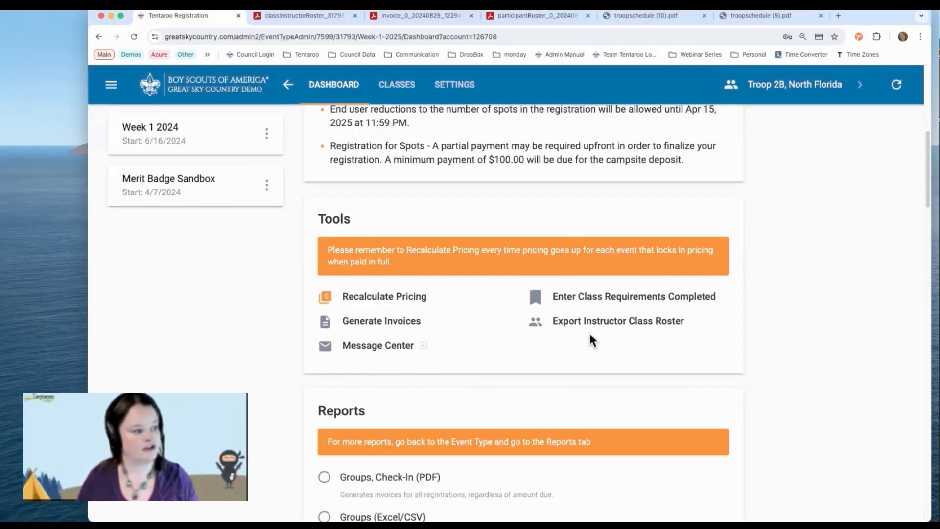
Look through the event's reports, selecting Instructor Class Roster (PDF), and return to the dashboard tools.
{"action": "scroll", "coordinate": [590, 338], "scroll_direction": "down", "scroll_amount": 2}
{"action": "scroll", "coordinate": [591, 336], "scroll_direction": "down", "scroll_amount": 10}
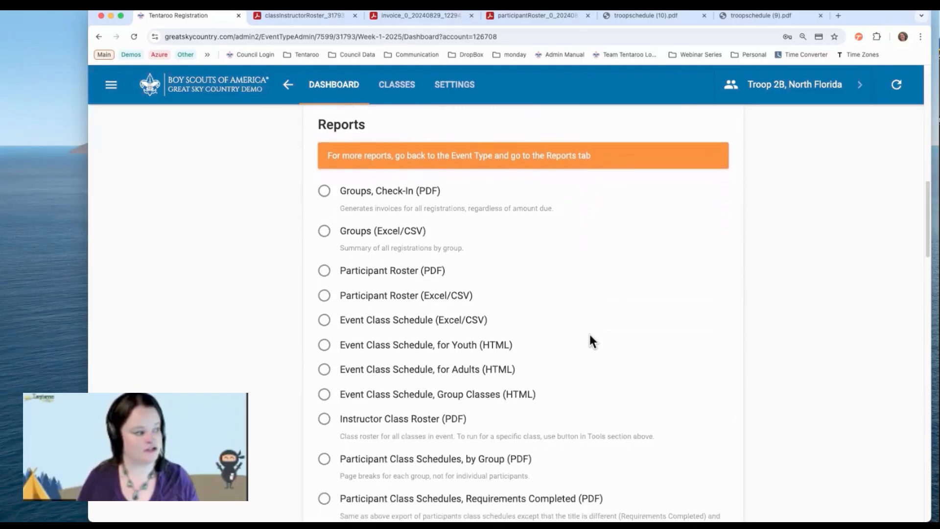
{"action": "scroll", "coordinate": [590, 337], "scroll_direction": "down", "scroll_amount": 2}
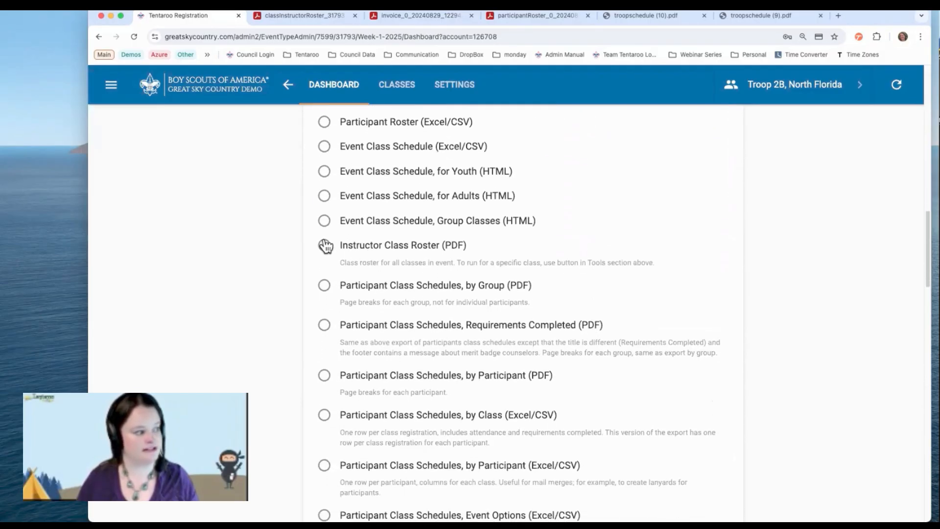
{"action": "left_click", "coordinate": [325, 247]}
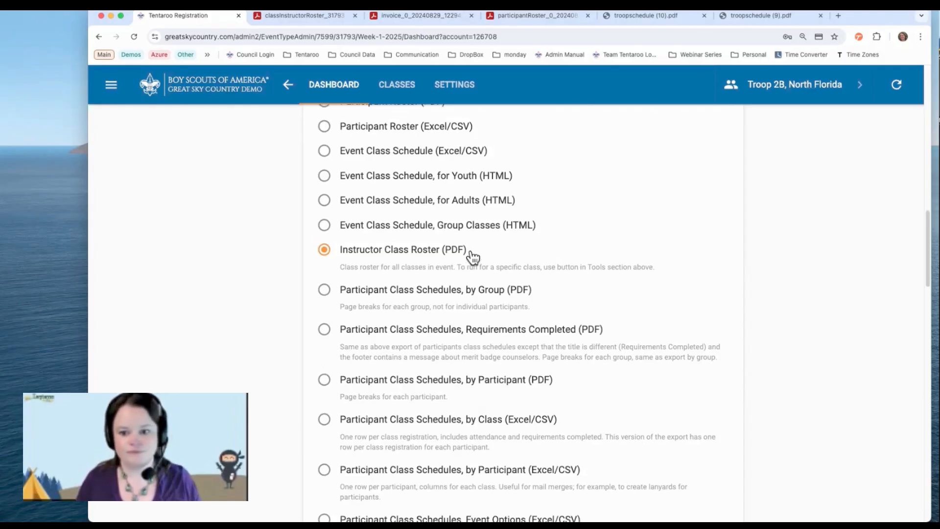
{"action": "scroll", "coordinate": [473, 257], "scroll_direction": "up", "scroll_amount": 8}
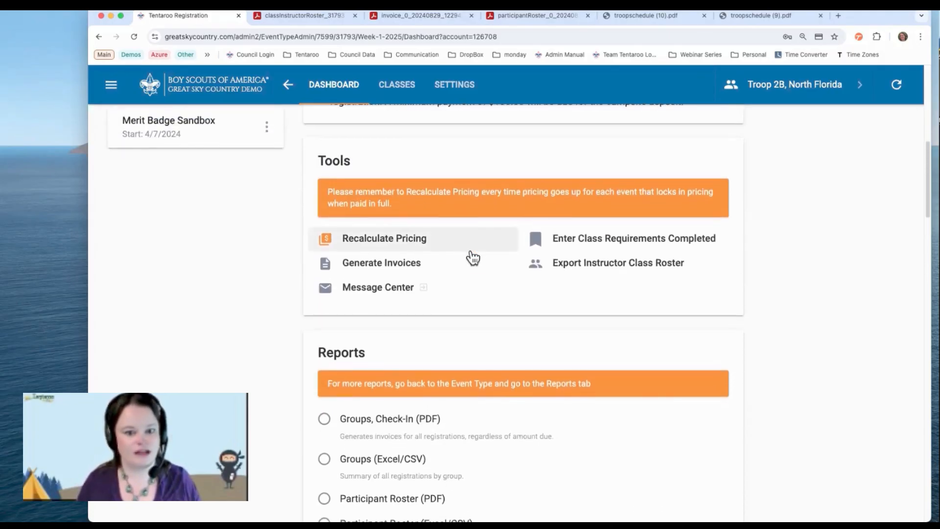
{"action": "scroll", "coordinate": [473, 257], "scroll_direction": "down", "scroll_amount": 1}
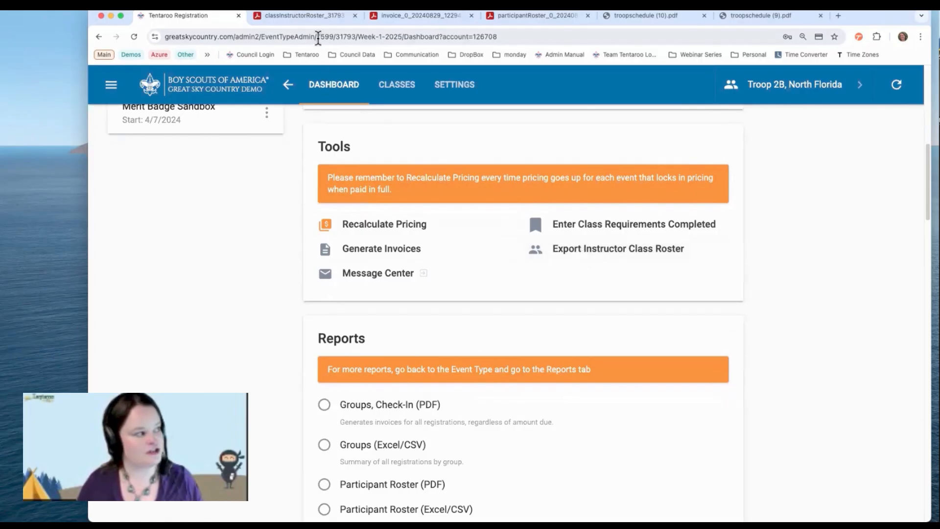
Examine the participant rows in the previously exported Archery - CT class roster PDF and return to the event dashboard.
{"action": "left_click", "coordinate": [309, 14]}
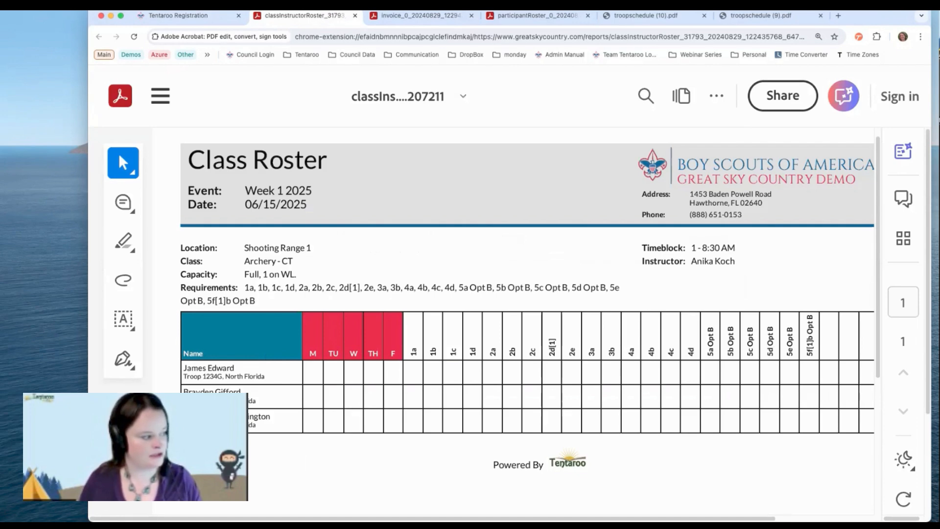
{"action": "left_click", "coordinate": [310, 426]}
{"action": "left_click", "coordinate": [286, 430]}
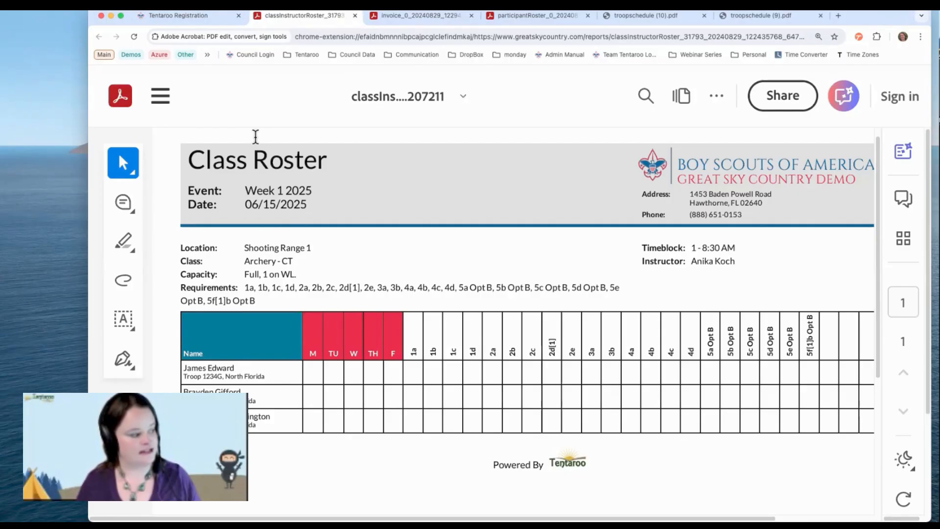
{"action": "left_click", "coordinate": [163, 17]}
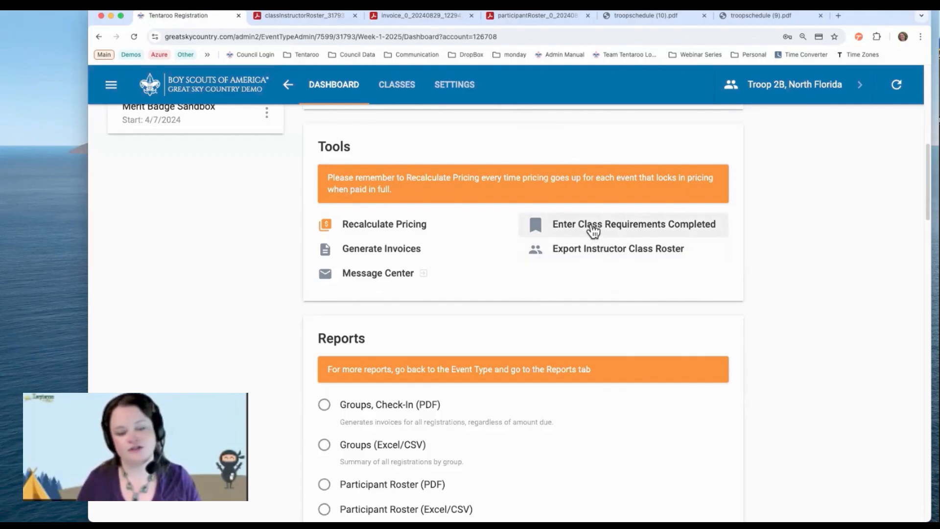
Export the Archery - CT instructor class roster without blank rows and open the finished report at its participant table.
{"action": "left_click", "coordinate": [593, 261]}
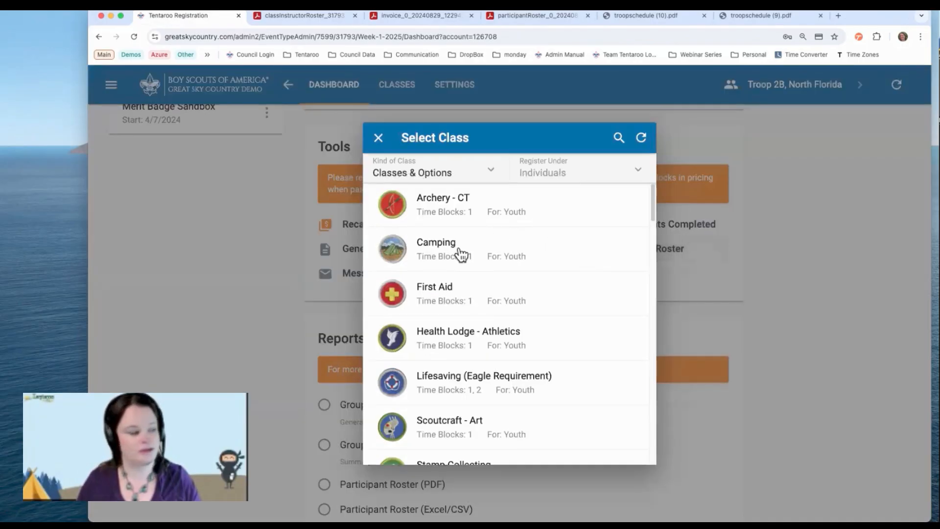
{"action": "left_click", "coordinate": [447, 210]}
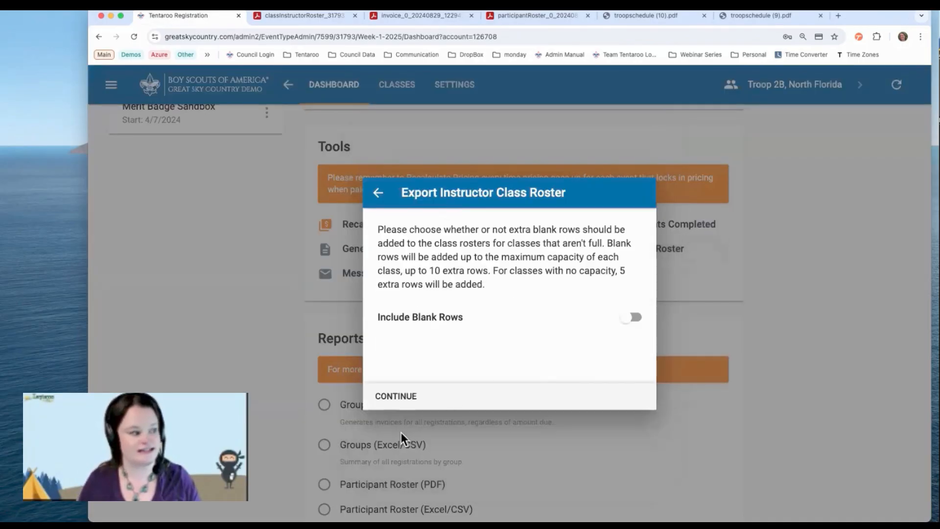
{"action": "left_click", "coordinate": [394, 397]}
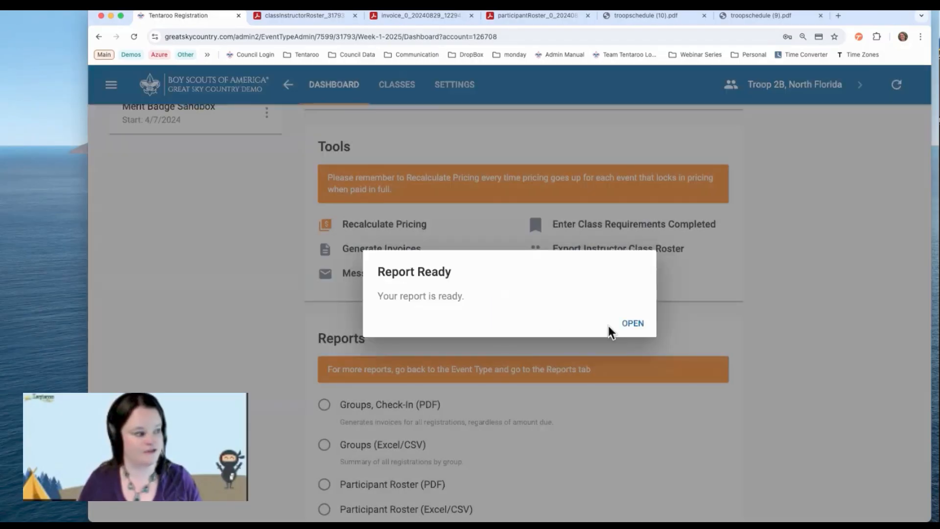
{"action": "left_click", "coordinate": [634, 324]}
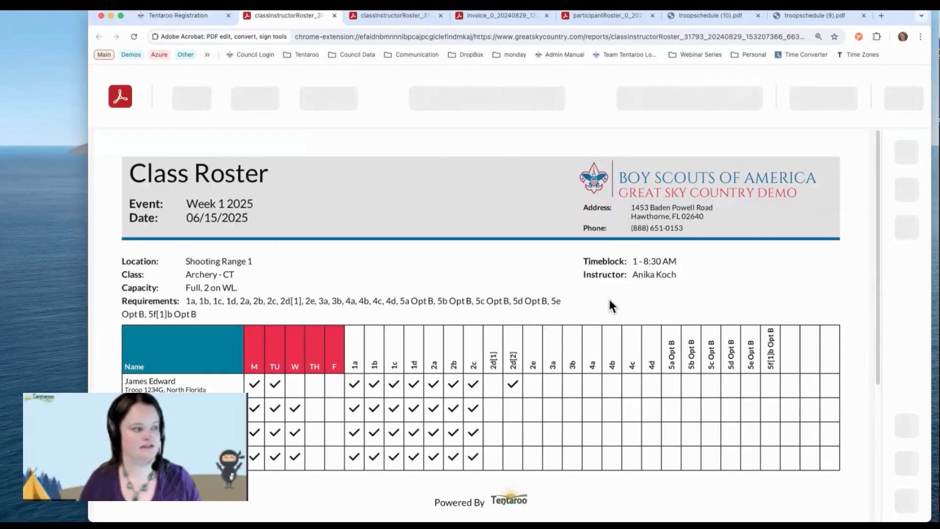
{"action": "scroll", "coordinate": [593, 313], "scroll_direction": "down", "scroll_amount": 4}
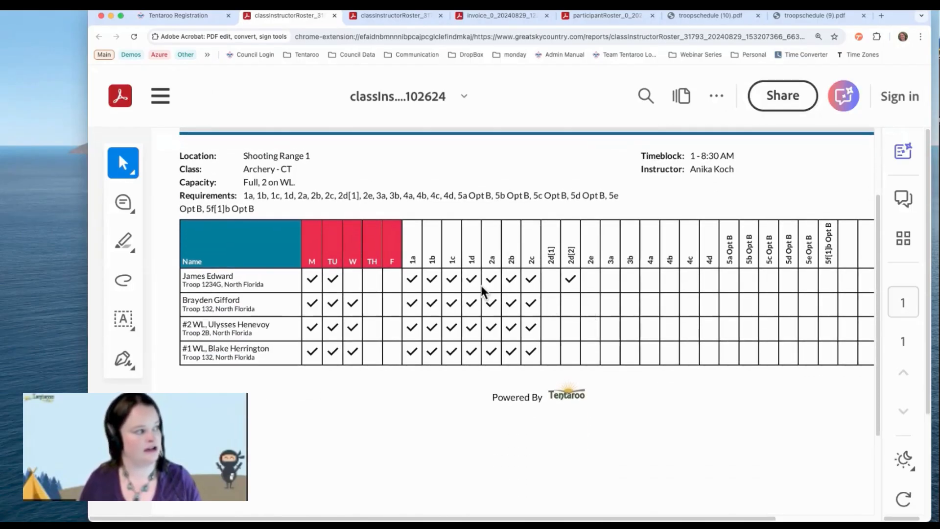
Close both class roster PDFs and go to the dashboard's list of reports.
{"action": "left_click", "coordinate": [335, 16]}
{"action": "left_click", "coordinate": [335, 16]}
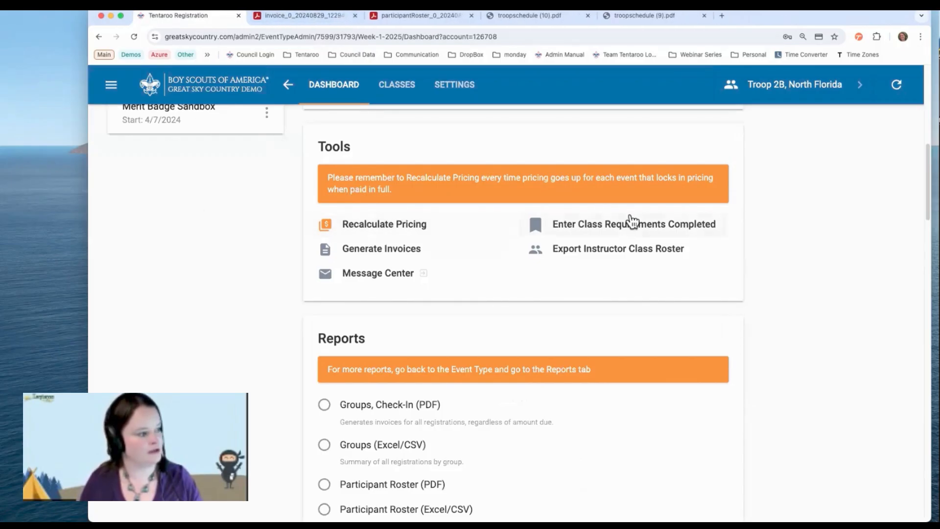
{"action": "scroll", "coordinate": [604, 236], "scroll_direction": "down", "scroll_amount": 5}
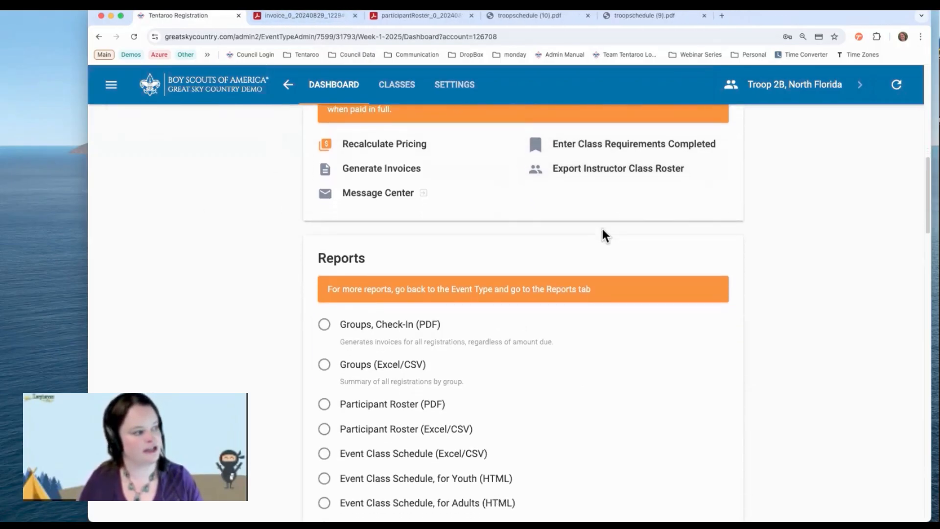
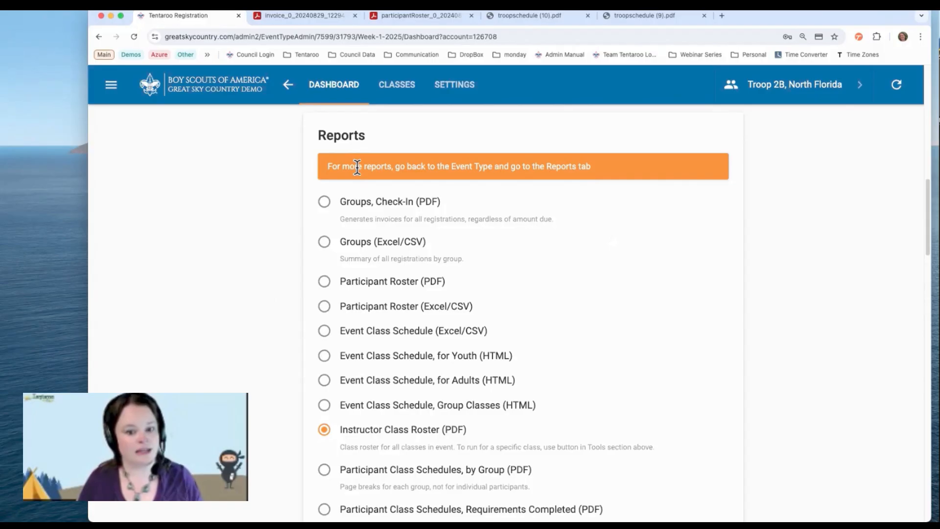
{"action": "scroll", "coordinate": [357, 167], "scroll_direction": "down", "scroll_amount": 1}
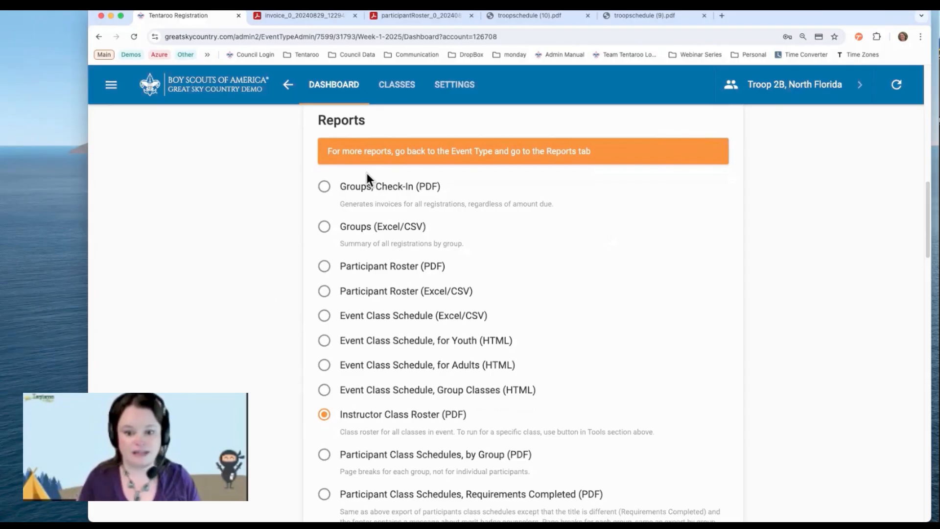
{"action": "scroll", "coordinate": [367, 173], "scroll_direction": "down", "scroll_amount": 1}
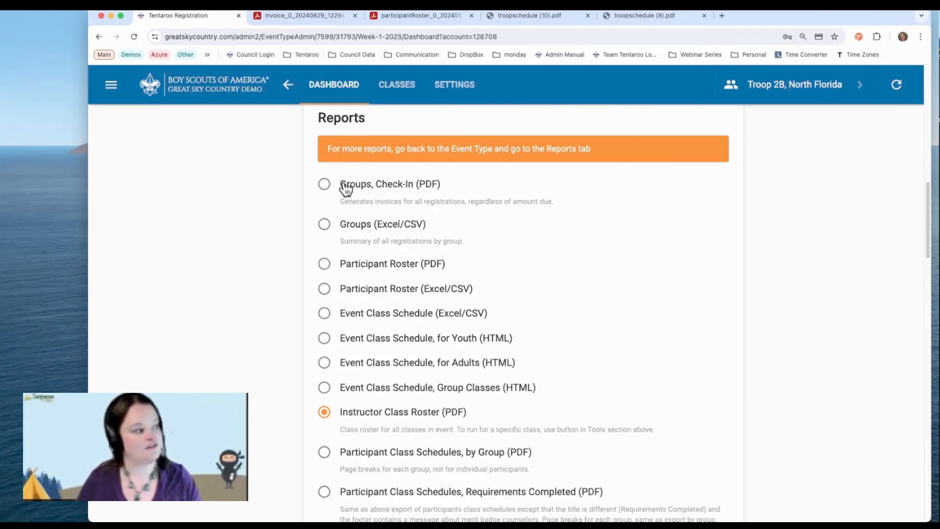
Select the Groups, Check-In (PDF) report, examine the sample group invoice PDF, and return to the reports list.
{"action": "left_click", "coordinate": [324, 184]}
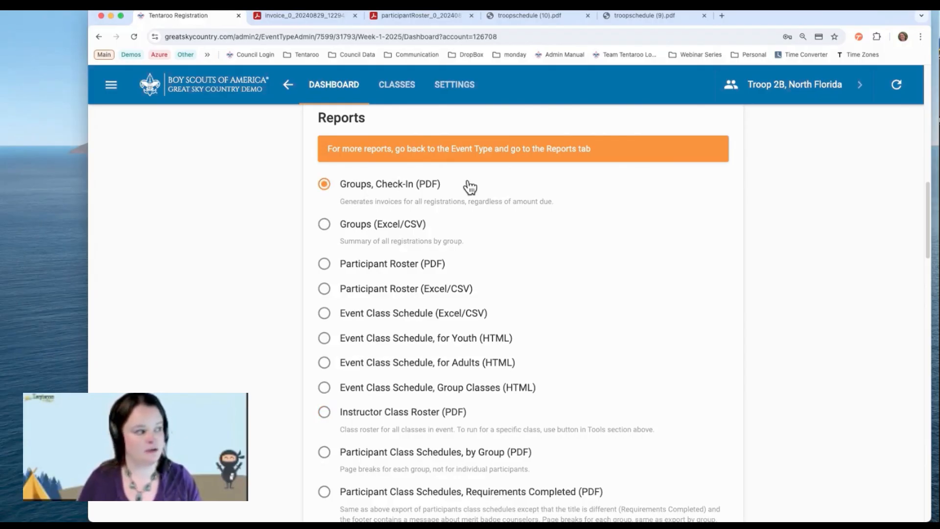
{"action": "left_click", "coordinate": [310, 16]}
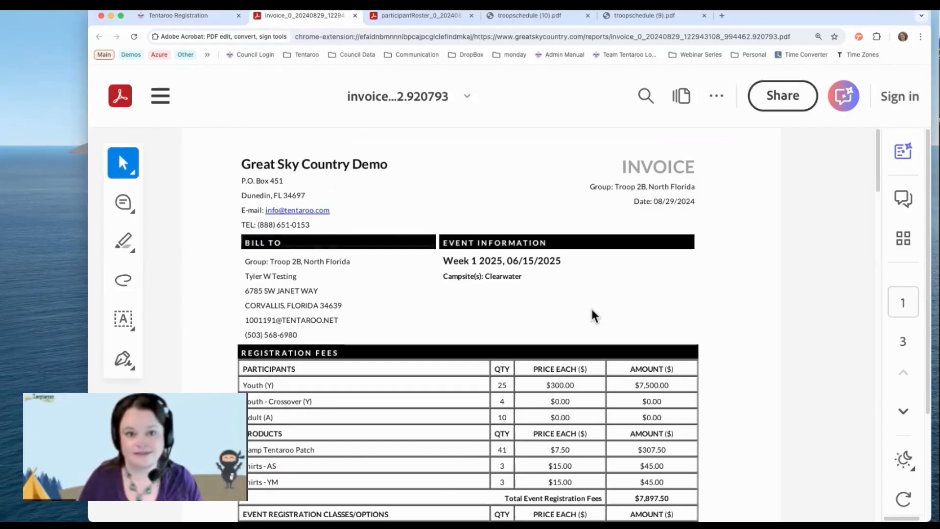
{"action": "scroll", "coordinate": [594, 315], "scroll_direction": "down", "scroll_amount": 5}
{"action": "scroll", "coordinate": [594, 315], "scroll_direction": "down", "scroll_amount": 9}
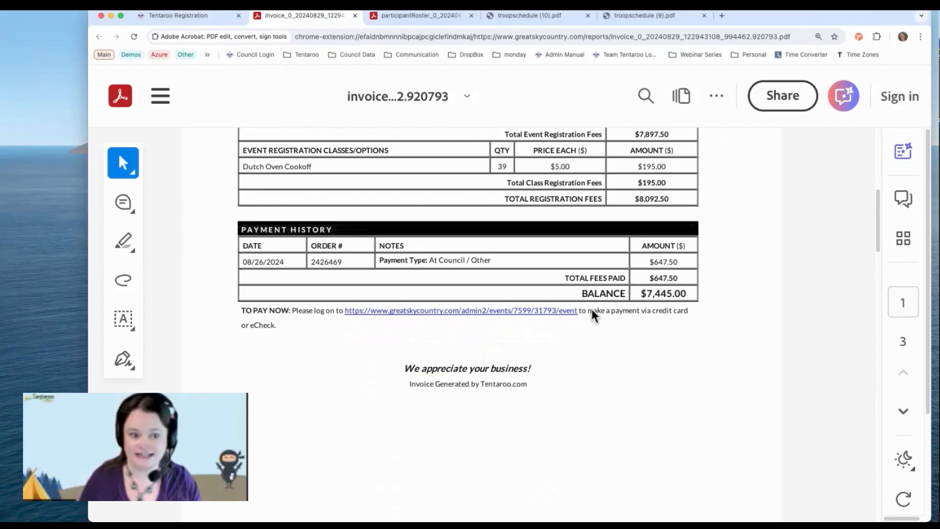
{"action": "scroll", "coordinate": [594, 316], "scroll_direction": "up", "scroll_amount": 15}
{"action": "left_click", "coordinate": [186, 15]}
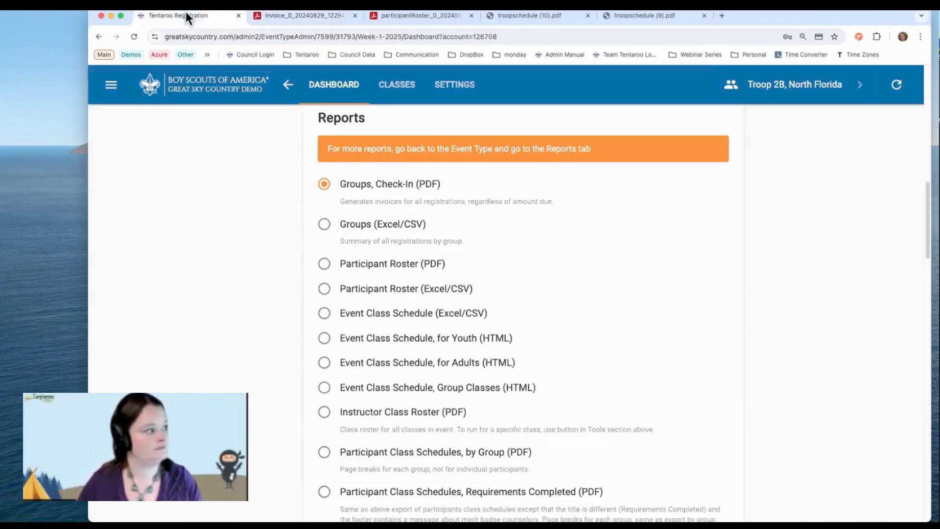
Select the Groups (Excel/CSV) report and switch to the 1 - GROUPS EXPORT workbook in Excel.
{"action": "left_click", "coordinate": [325, 224]}
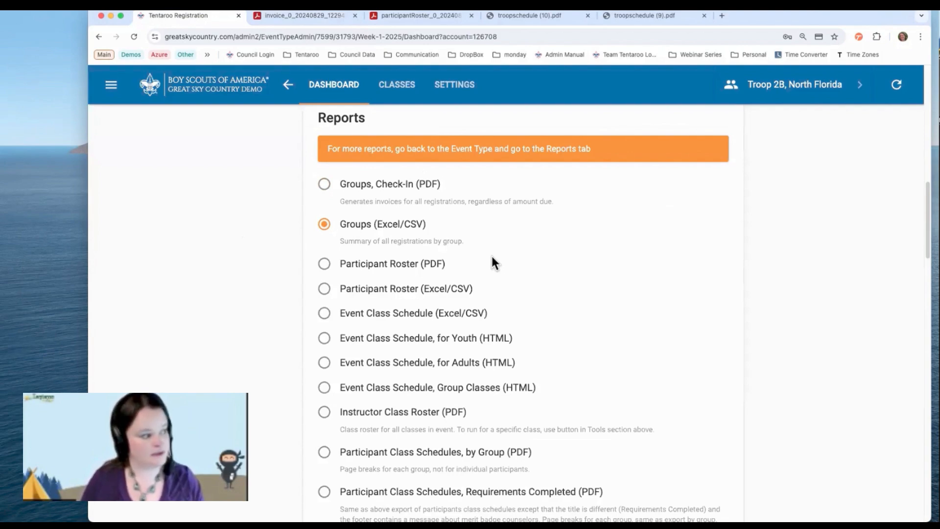
{"action": "key", "text": "ctrl+Right"}
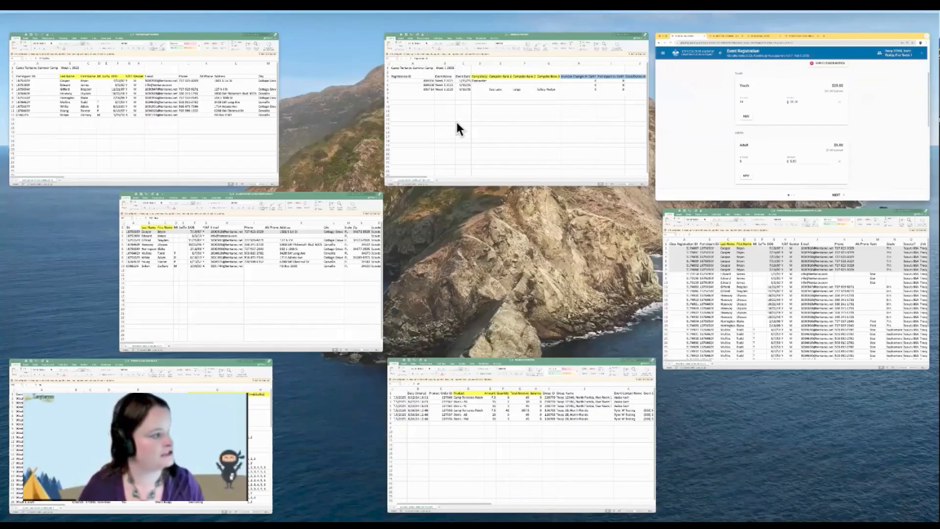
{"action": "left_click", "coordinate": [485, 119]}
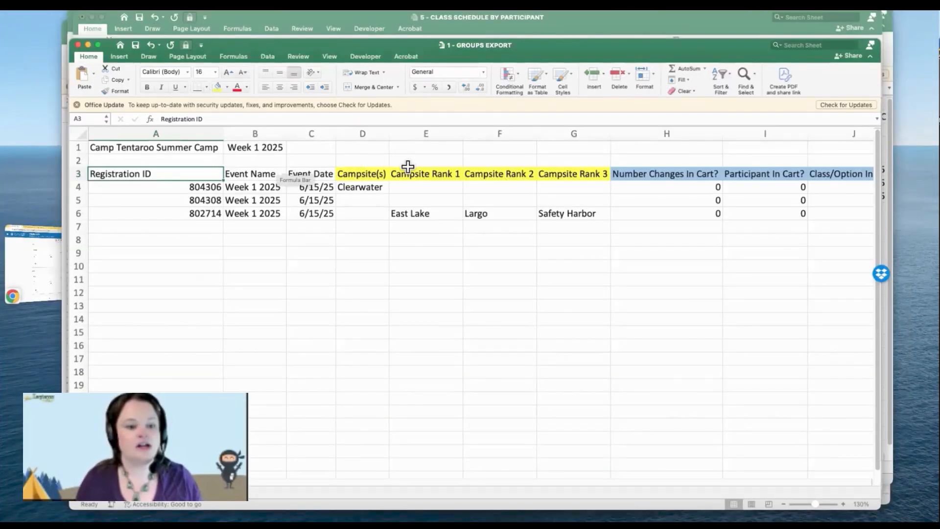
Examine the campsite and campsite rank columns, including the ranked choices in row 6 and the assigned campsite in row 4.
{"action": "left_click_drag", "start_coordinate": [363, 176], "coordinate": [593, 173]}
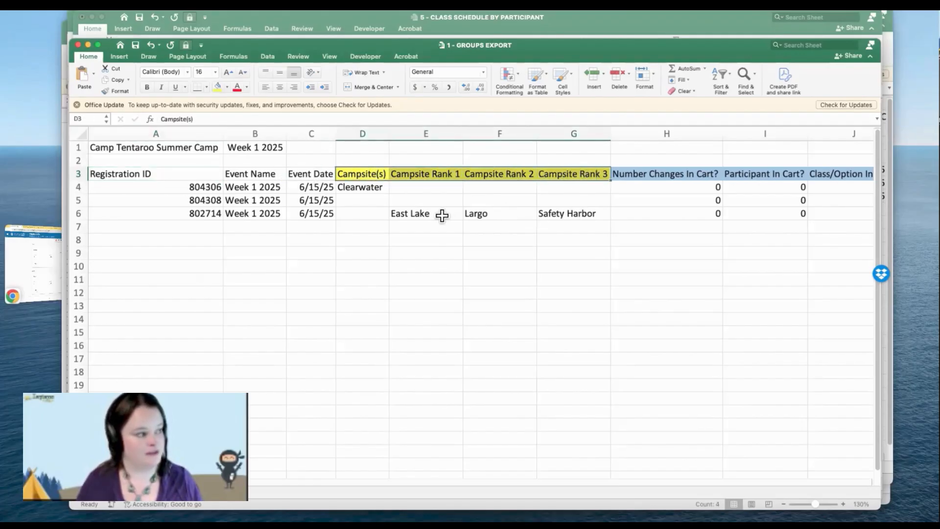
{"action": "left_click_drag", "start_coordinate": [441, 214], "coordinate": [589, 211]}
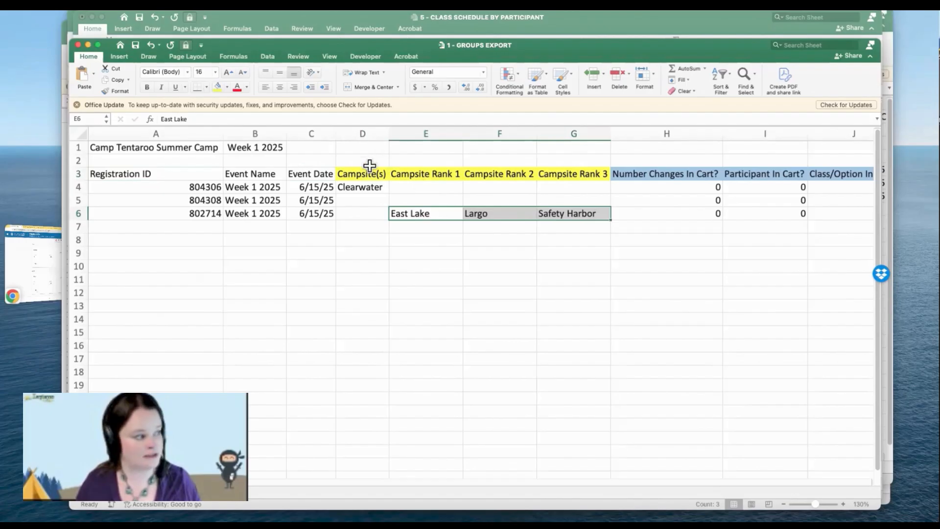
{"action": "left_click", "coordinate": [360, 189]}
Examine the groups export's in-cart columns and compare the youth and adult name counts with the registered numbers.
{"action": "scroll", "coordinate": [636, 213], "scroll_direction": "right", "scroll_amount": 5}
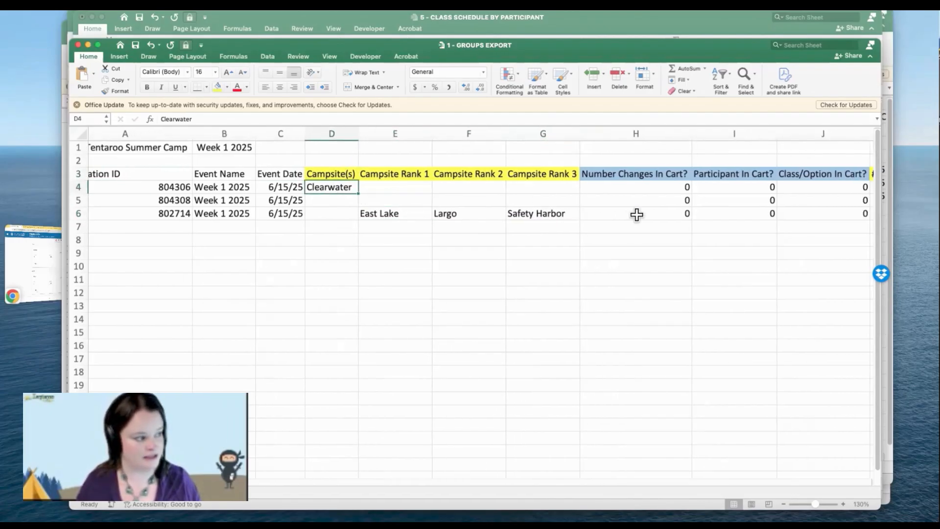
{"action": "scroll", "coordinate": [636, 213], "scroll_direction": "right", "scroll_amount": 5}
{"action": "scroll", "coordinate": [636, 214], "scroll_direction": "left", "scroll_amount": 2}
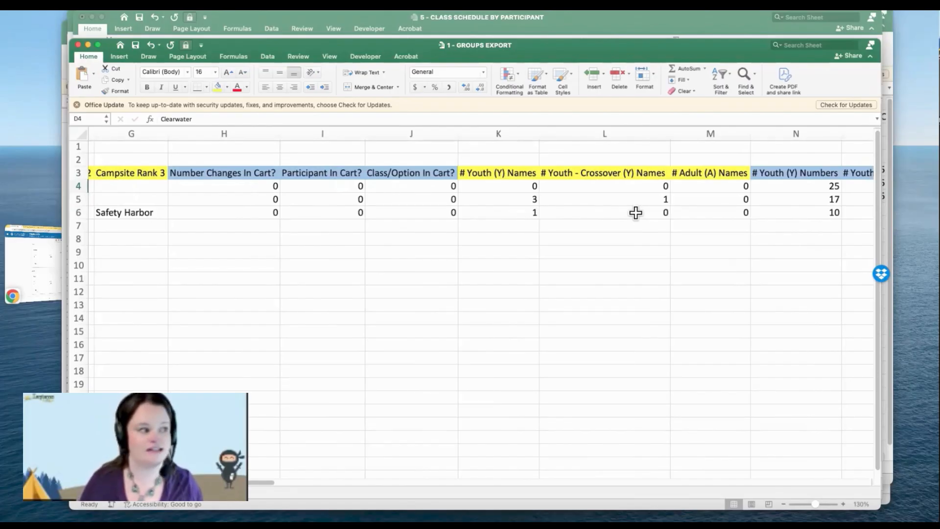
{"action": "left_click", "coordinate": [815, 174]}
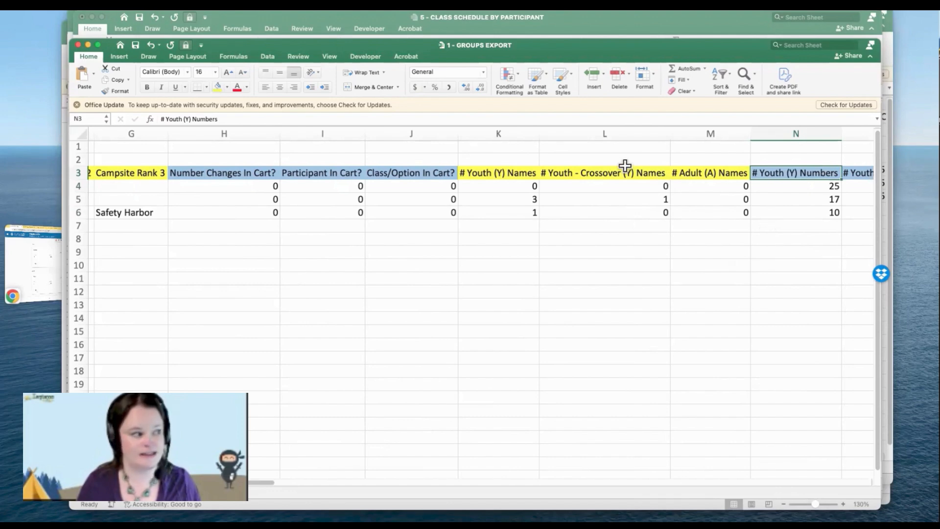
{"action": "left_click", "coordinate": [505, 200]}
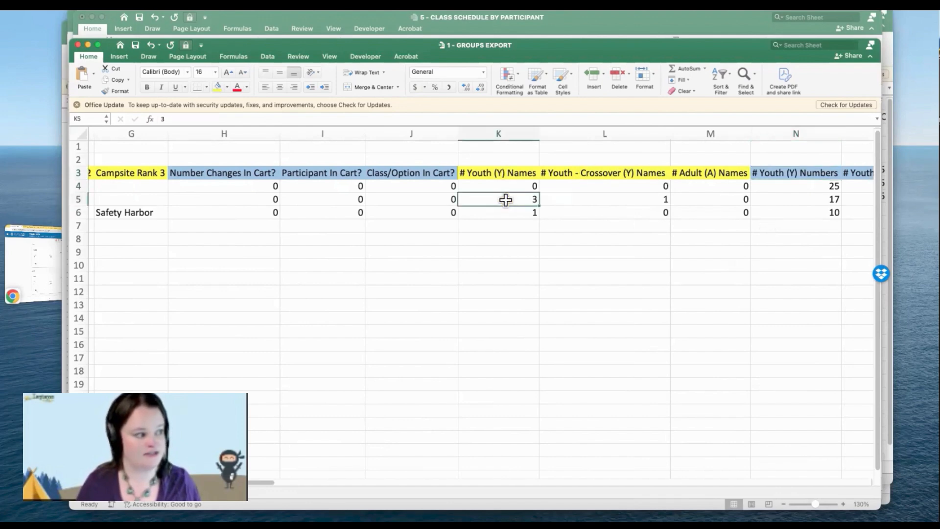
{"action": "left_click_drag", "start_coordinate": [239, 195], "coordinate": [386, 213]}
{"action": "left_click", "coordinate": [392, 216]}
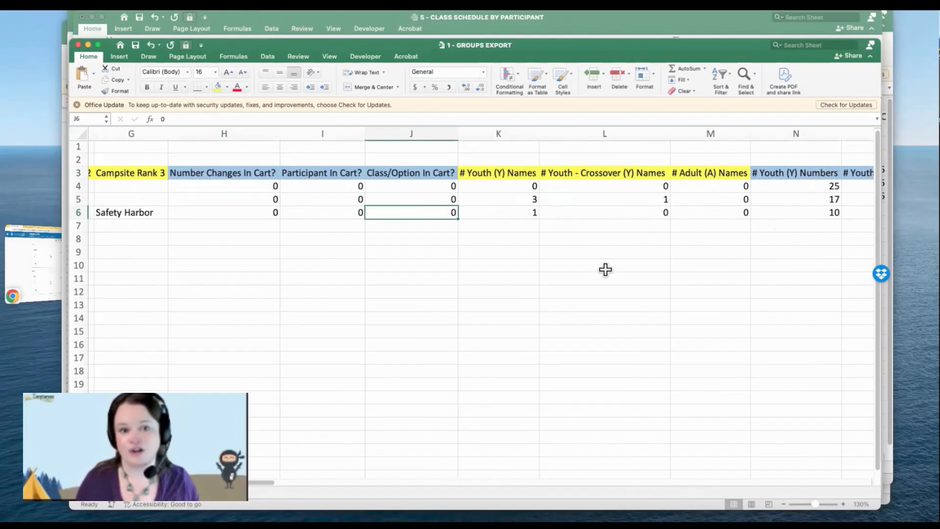
Examine the event and class fee, payment and balance columns, plus the special needs accommodations column and its entry in row 6.
{"action": "scroll", "coordinate": [605, 268], "scroll_direction": "right", "scroll_amount": 5}
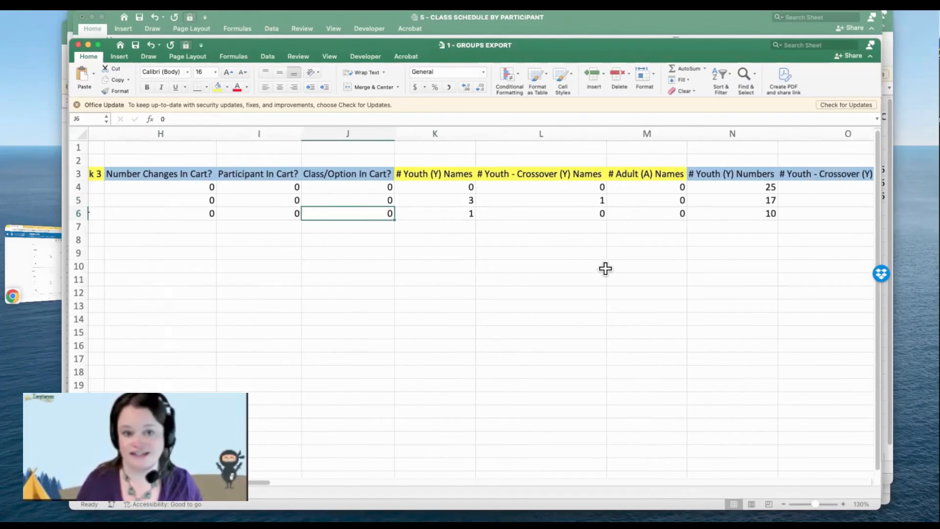
{"action": "scroll", "coordinate": [605, 269], "scroll_direction": "right", "scroll_amount": 6}
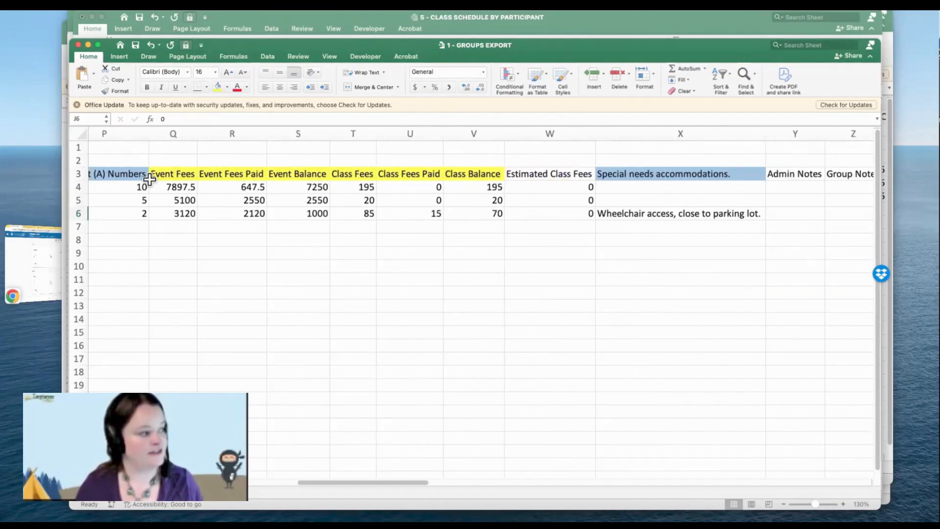
{"action": "left_click_drag", "start_coordinate": [161, 173], "coordinate": [491, 211]}
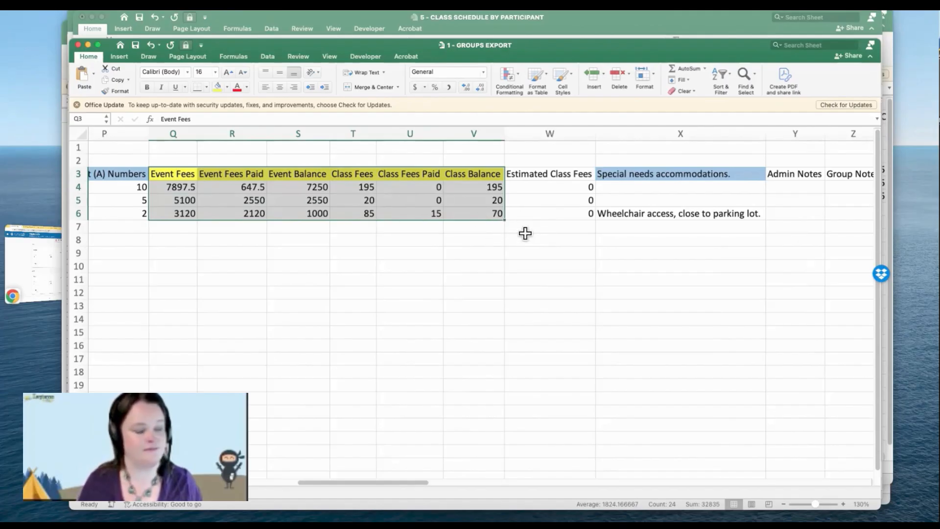
{"action": "scroll", "coordinate": [633, 233], "scroll_direction": "right", "scroll_amount": 5}
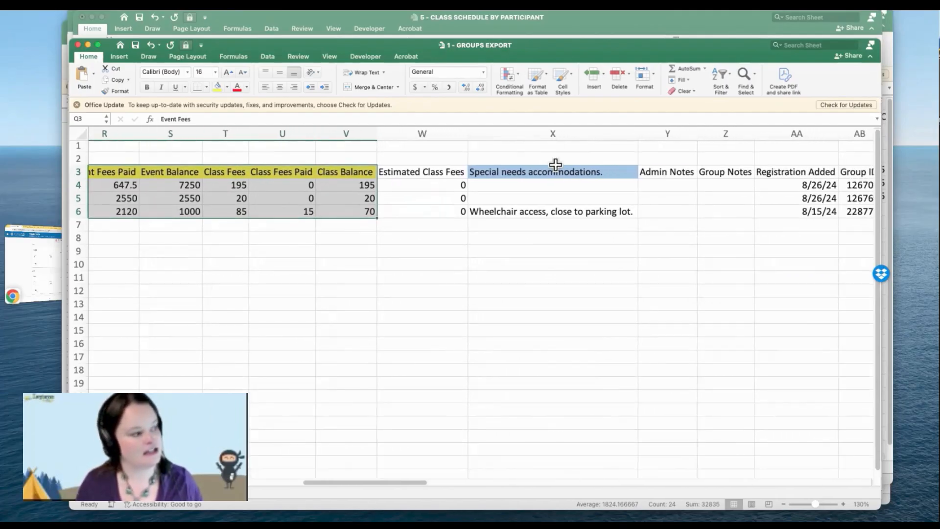
{"action": "left_click", "coordinate": [550, 170]}
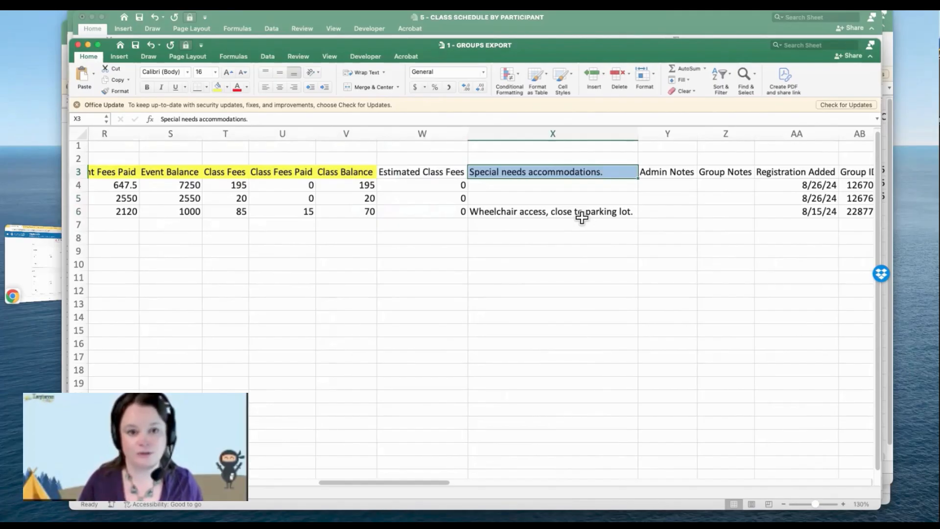
{"action": "scroll", "coordinate": [582, 218], "scroll_direction": "right", "scroll_amount": 6}
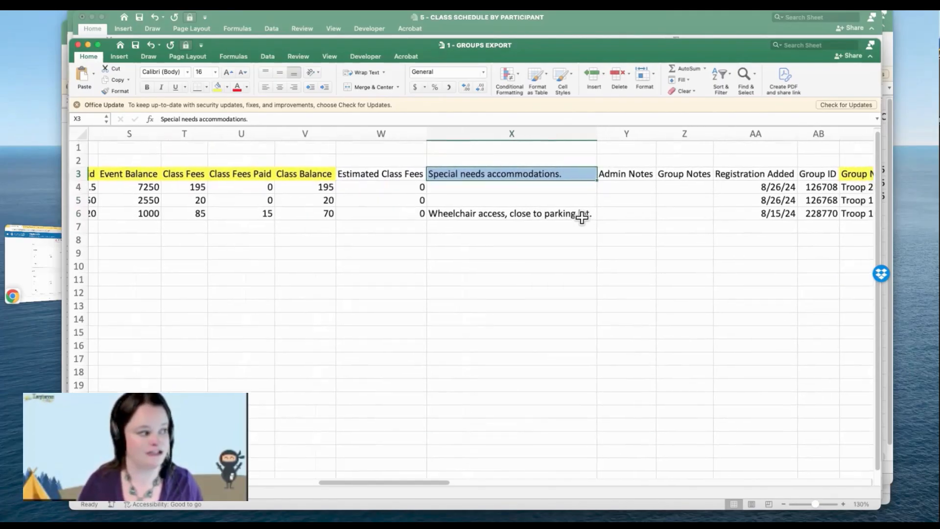
{"action": "left_click", "coordinate": [326, 213]}
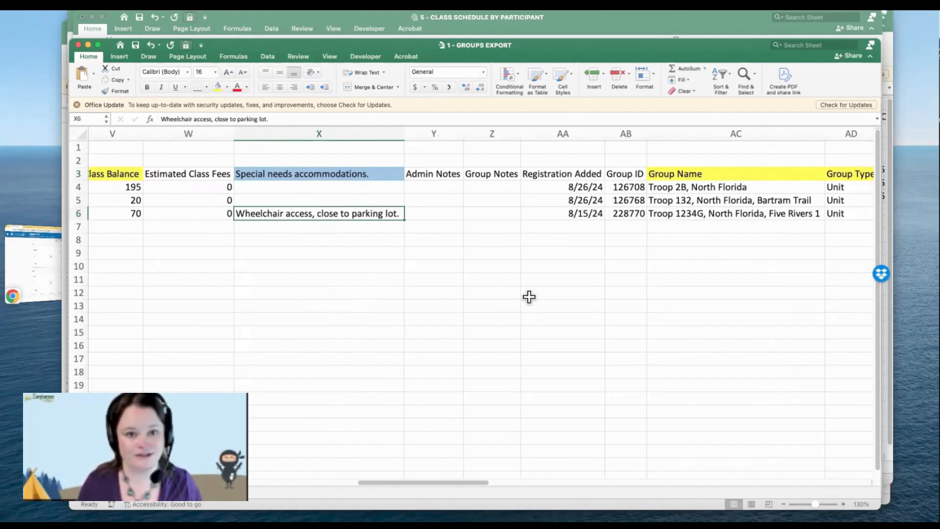
Examine the group name, group type and username columns for the three registered groups.
{"action": "scroll", "coordinate": [529, 297], "scroll_direction": "right", "scroll_amount": 3}
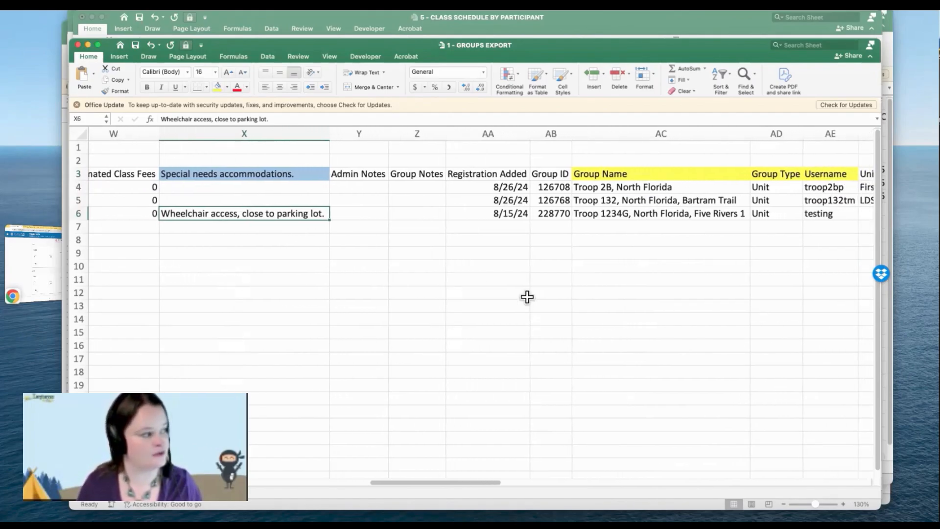
{"action": "scroll", "coordinate": [527, 296], "scroll_direction": "right", "scroll_amount": 5}
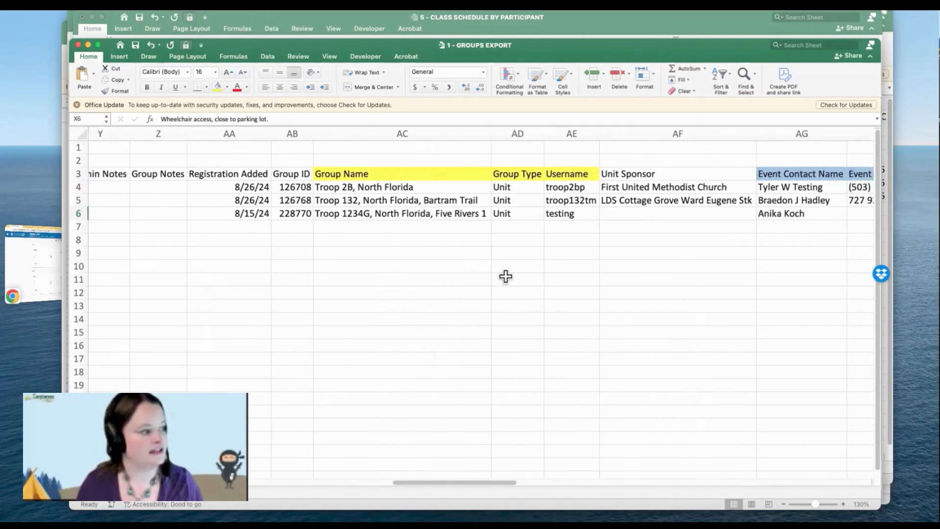
{"action": "scroll", "coordinate": [504, 274], "scroll_direction": "right", "scroll_amount": 1}
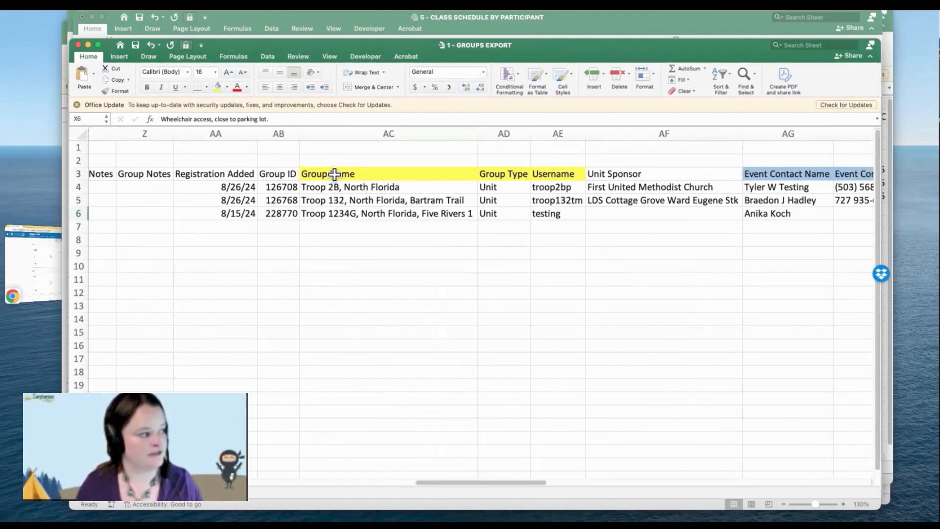
{"action": "left_click_drag", "start_coordinate": [335, 174], "coordinate": [547, 213]}
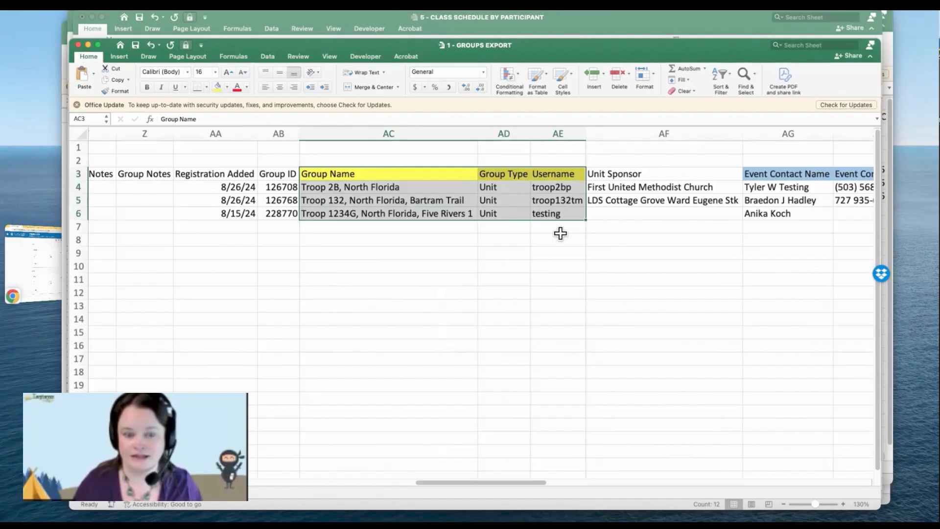
{"action": "left_click", "coordinate": [560, 233]}
Compare the event contact columns with the group contact columns, including the second contacts' names, phones and emails.
{"action": "scroll", "coordinate": [690, 226], "scroll_direction": "right", "scroll_amount": 10}
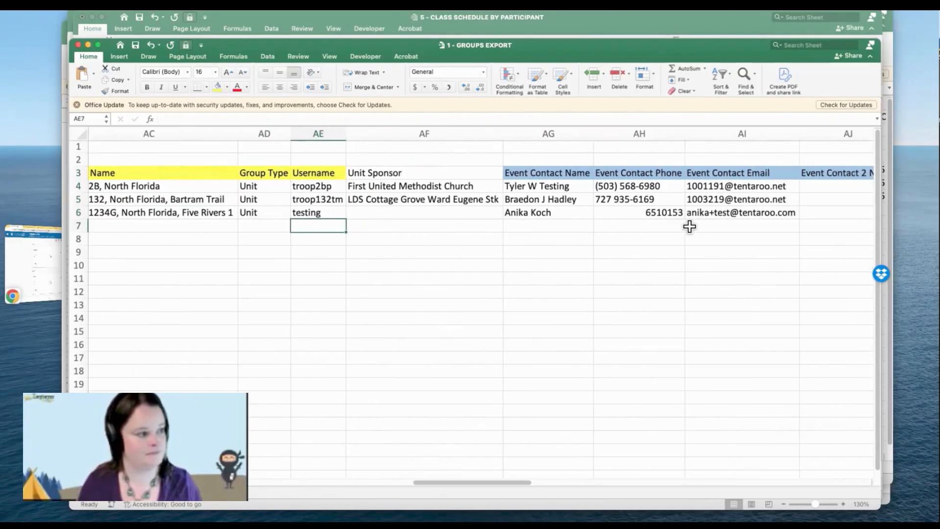
{"action": "scroll", "coordinate": [689, 226], "scroll_direction": "right", "scroll_amount": 8}
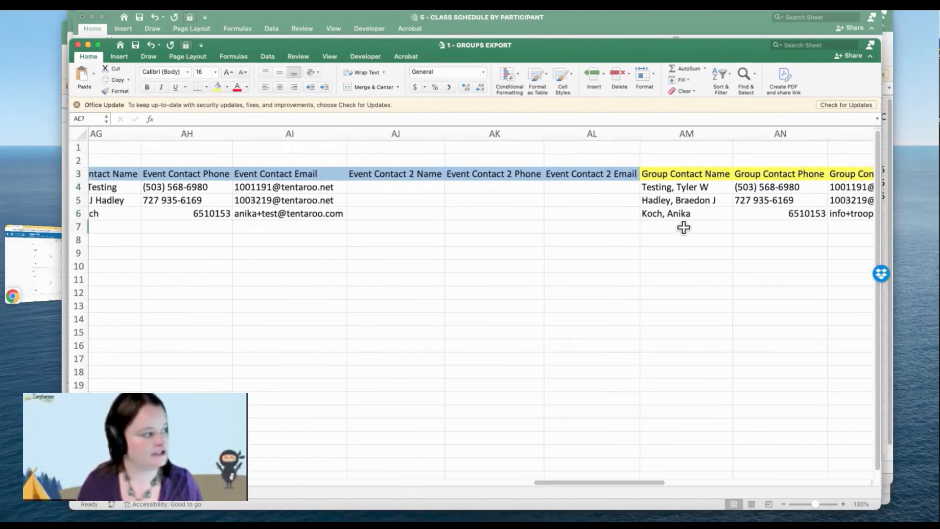
{"action": "scroll", "coordinate": [683, 227], "scroll_direction": "left", "scroll_amount": 1}
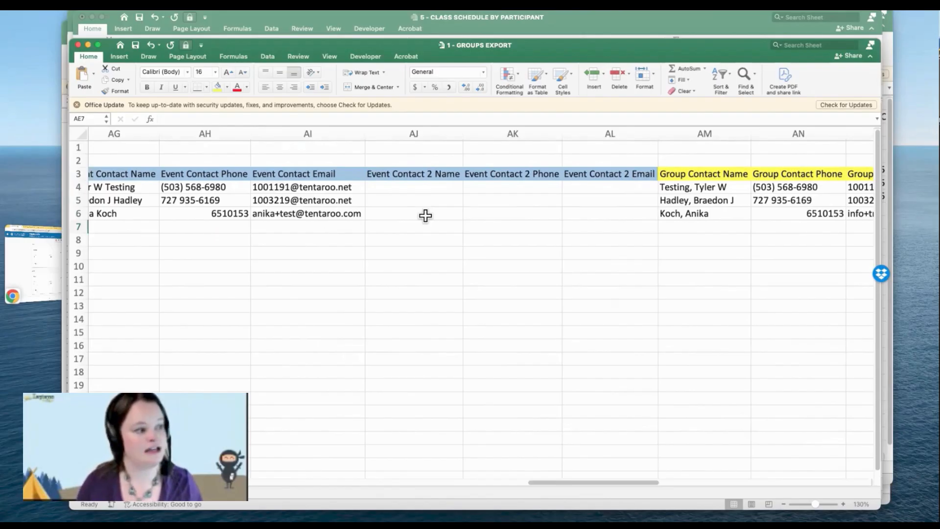
{"action": "scroll", "coordinate": [425, 215], "scroll_direction": "right", "scroll_amount": 10}
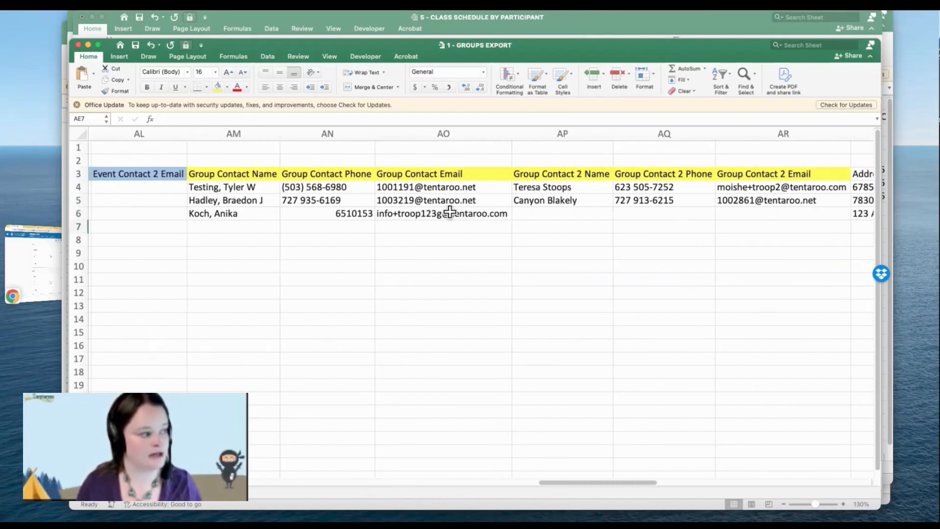
{"action": "scroll", "coordinate": [449, 212], "scroll_direction": "right", "scroll_amount": 3}
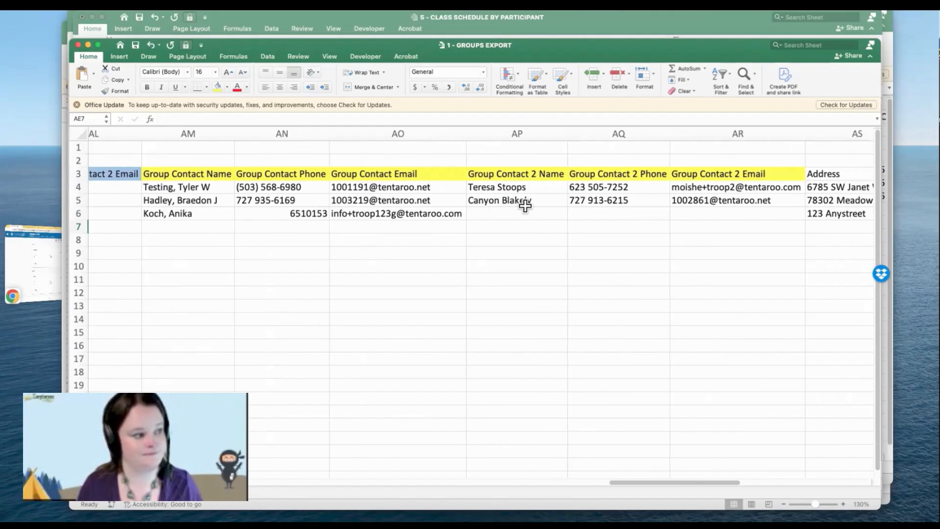
Examine the available credit and event pricing tier columns, then the remaining unit, council and district columns.
{"action": "scroll", "coordinate": [525, 206], "scroll_direction": "right", "scroll_amount": 12}
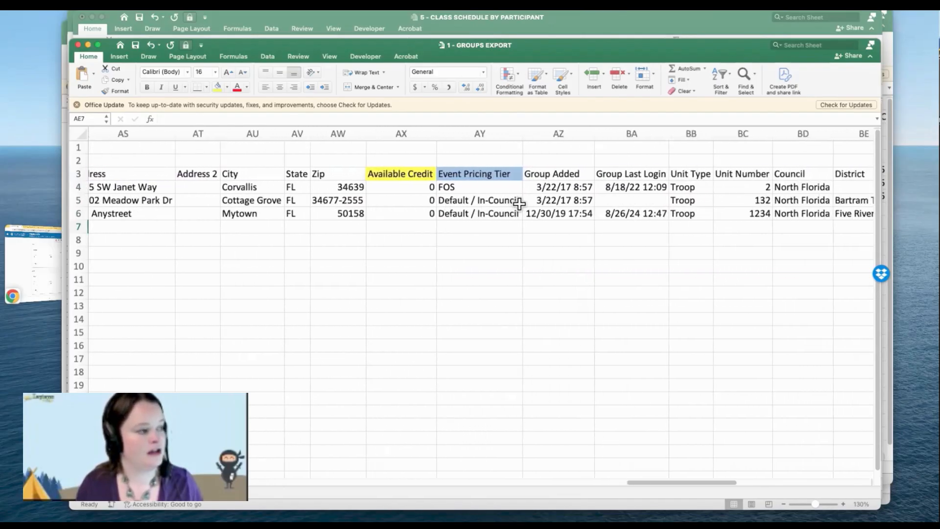
{"action": "scroll", "coordinate": [519, 204], "scroll_direction": "right", "scroll_amount": 1}
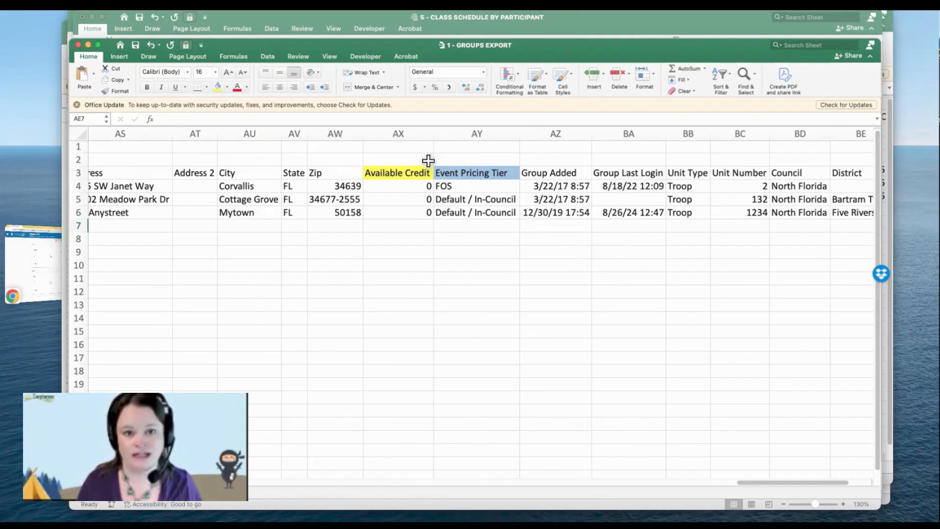
{"action": "left_click_drag", "start_coordinate": [393, 173], "coordinate": [401, 216]}
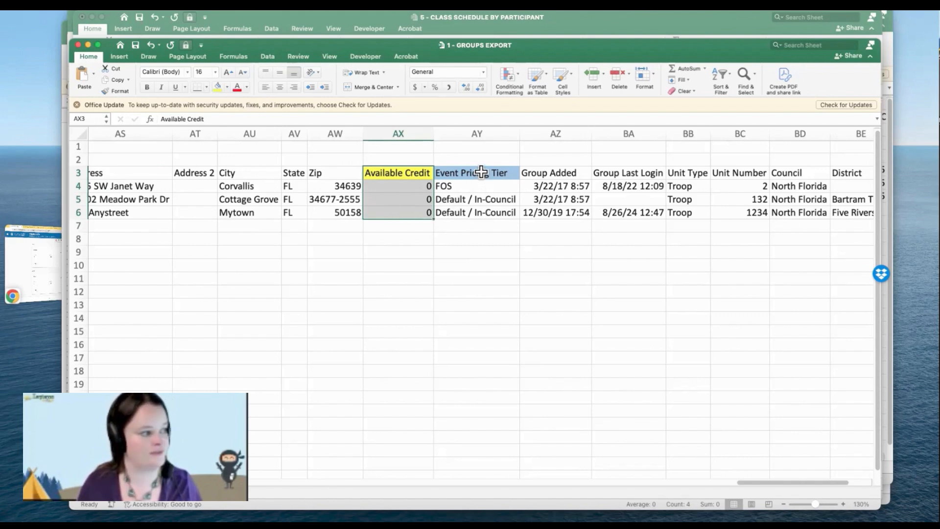
{"action": "left_click_drag", "start_coordinate": [480, 175], "coordinate": [484, 212]}
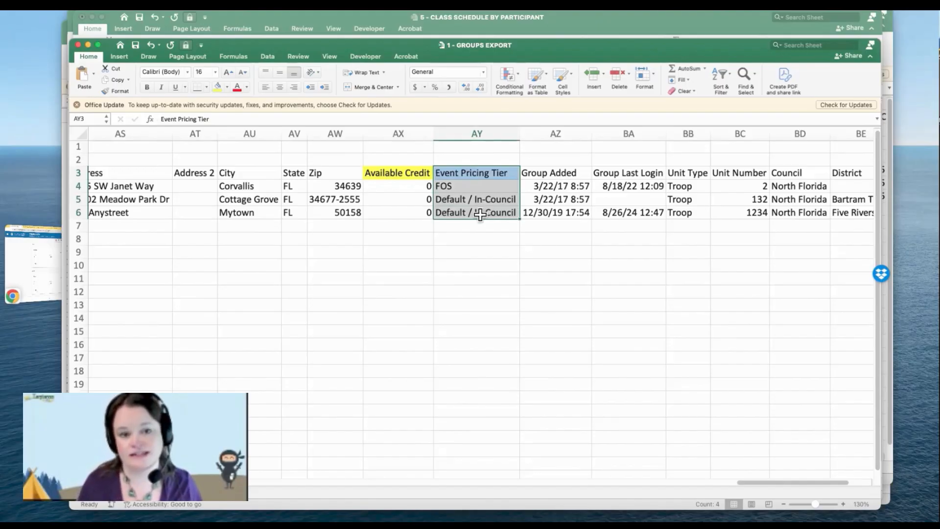
{"action": "left_click", "coordinate": [480, 215]}
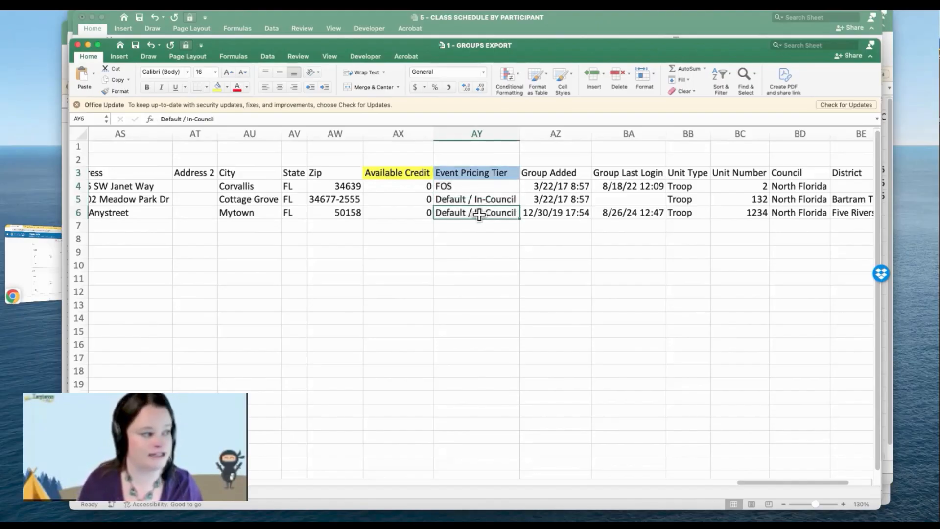
{"action": "scroll", "coordinate": [480, 215], "scroll_direction": "right", "scroll_amount": 5}
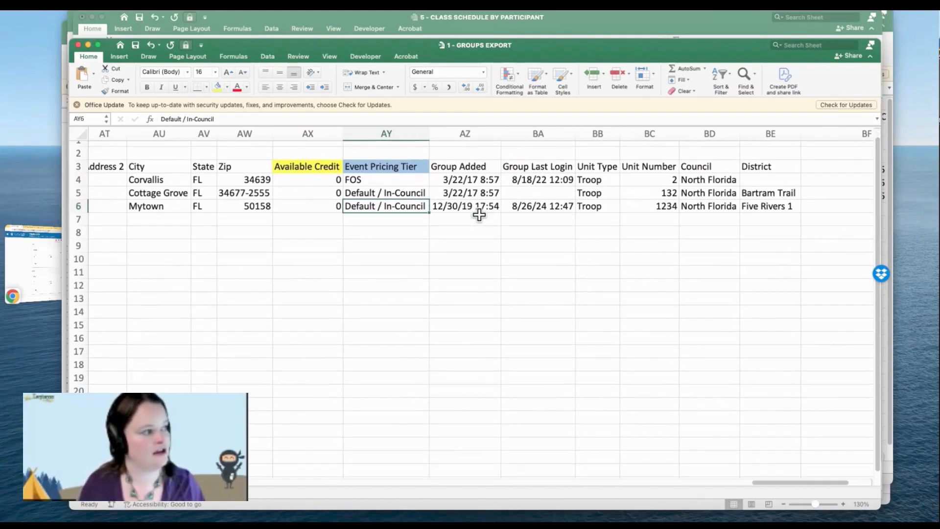
Close the Groups Export workbook and show the Participant Roster (PDF) report for Week 1 2025 in the browser.
{"action": "left_click", "coordinate": [77, 45]}
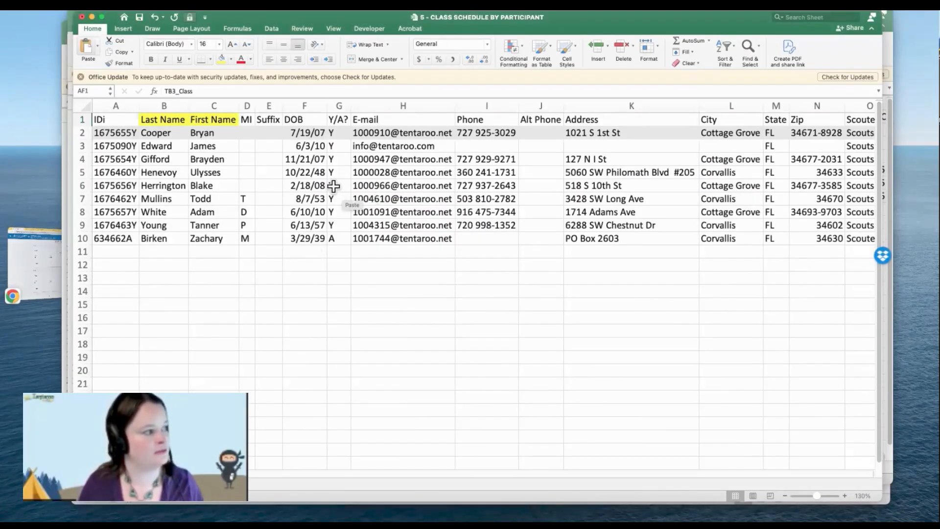
{"action": "key", "text": "ctrl+Left"}
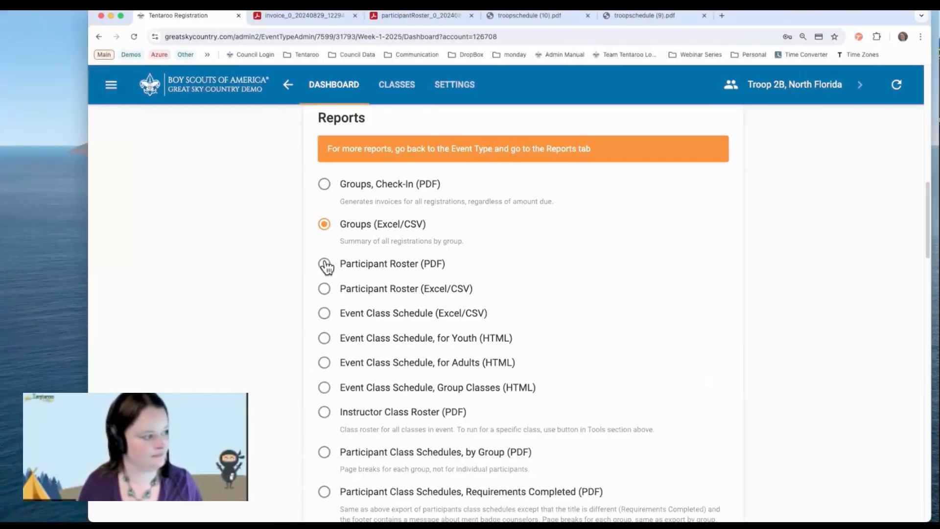
{"action": "left_click", "coordinate": [325, 265]}
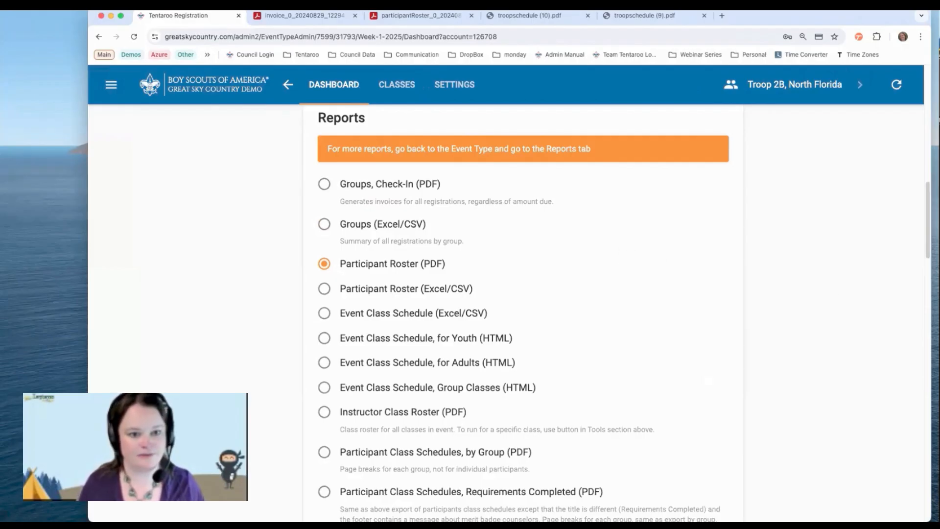
{"action": "left_click", "coordinate": [427, 19]}
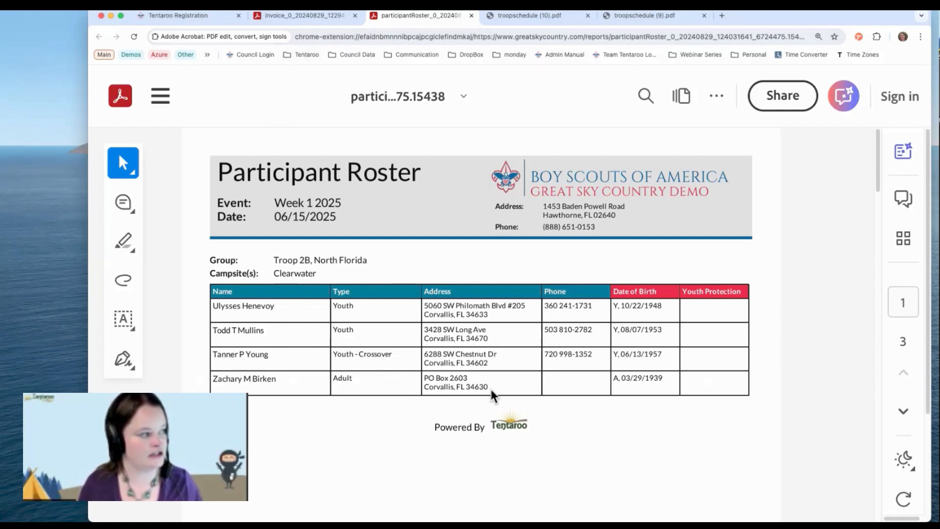
Close the invoice and participant roster PDFs, and choose the Participant Roster (Excel/CSV) report on the event dashboard.
{"action": "left_click", "coordinate": [355, 15]}
{"action": "left_click", "coordinate": [355, 15]}
{"action": "left_click", "coordinate": [192, 16]}
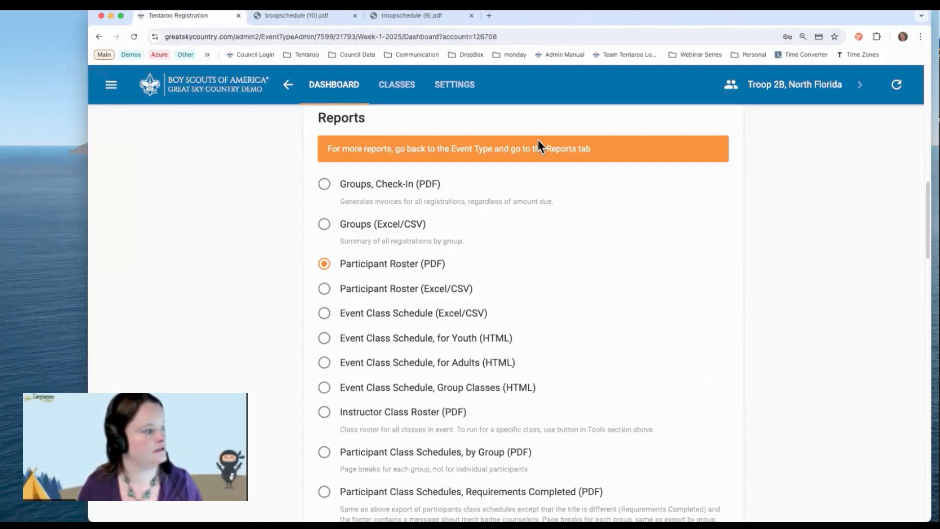
{"action": "left_click", "coordinate": [325, 289]}
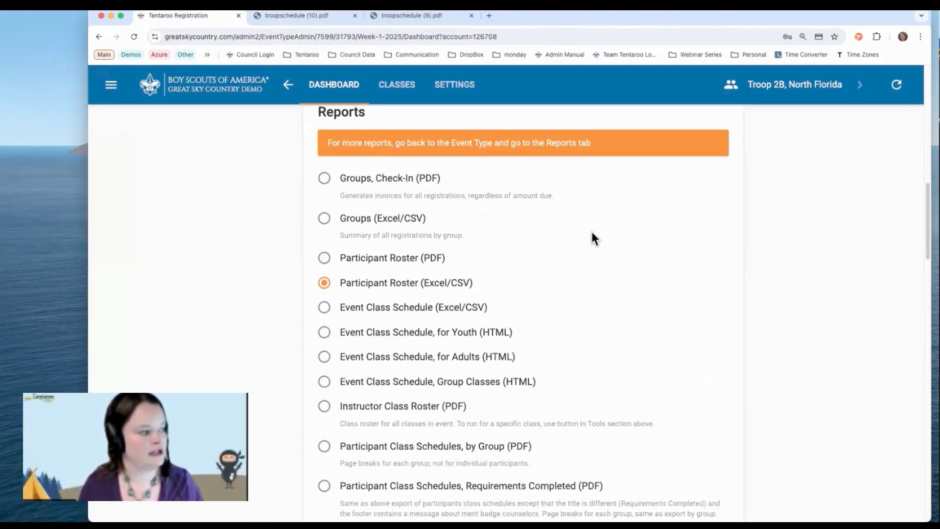
{"action": "scroll", "coordinate": [593, 235], "scroll_direction": "down", "scroll_amount": 2}
{"action": "scroll", "coordinate": [593, 234], "scroll_direction": "down", "scroll_amount": 2}
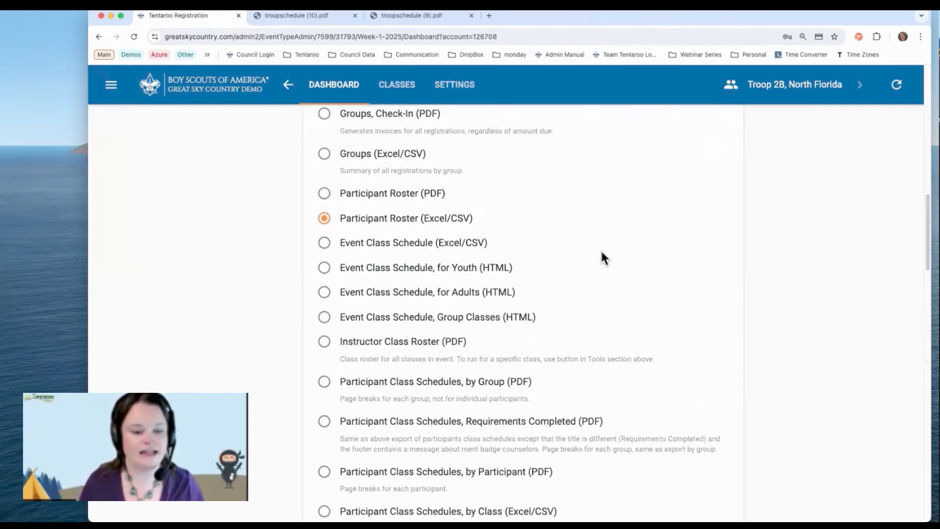
Switch to the 2 - Participant Roster workbook in Excel and point out the highlighted headers from Last Name through Gender.
{"action": "key", "text": "ctrl+Right"}
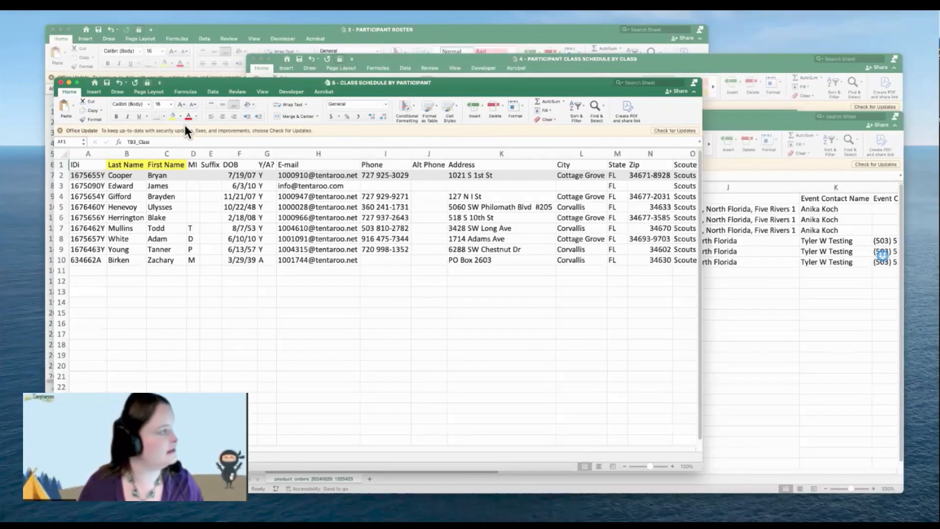
{"action": "key", "text": "ctrl+Up"}
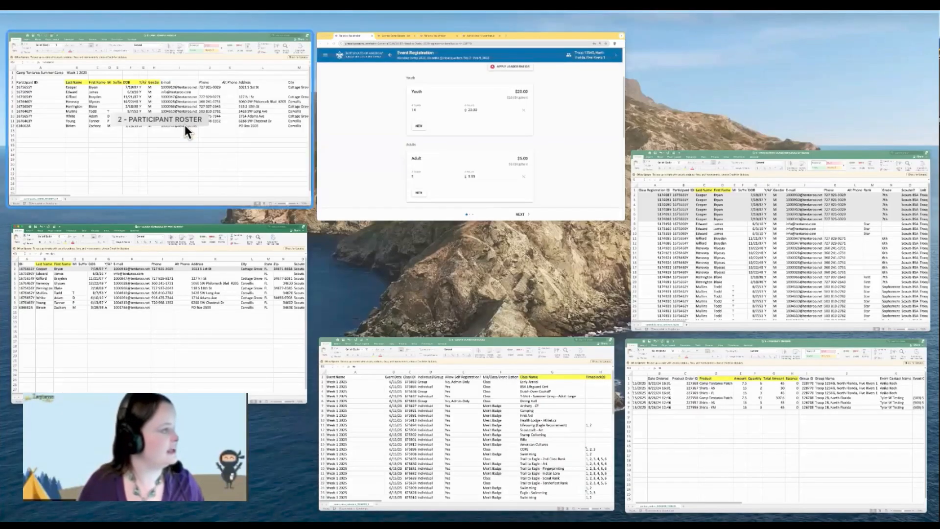
{"action": "left_click", "coordinate": [185, 125]}
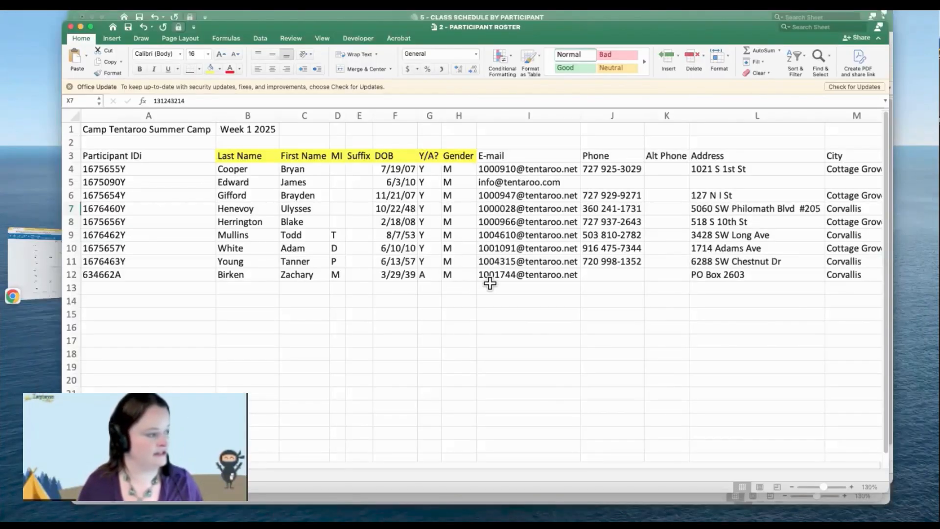
{"action": "left_click_drag", "start_coordinate": [241, 156], "coordinate": [451, 155]}
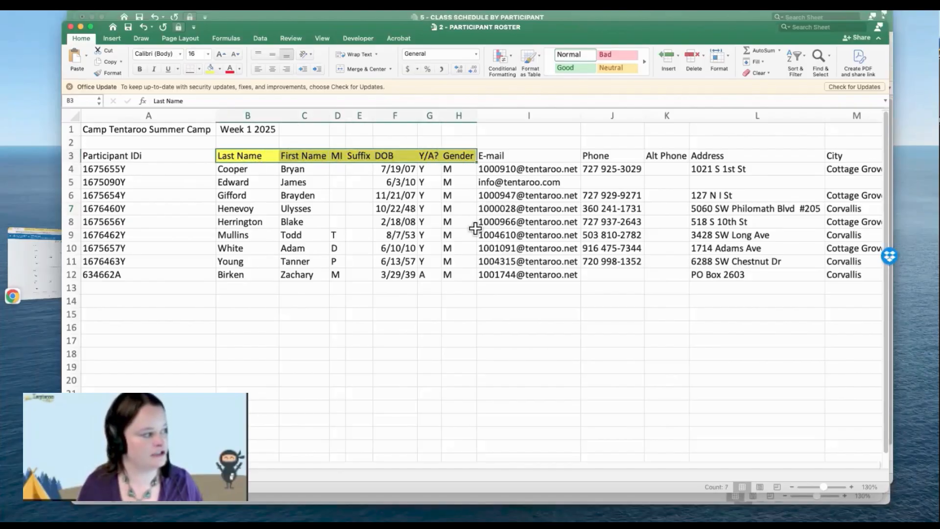
{"action": "left_click", "coordinate": [314, 238]}
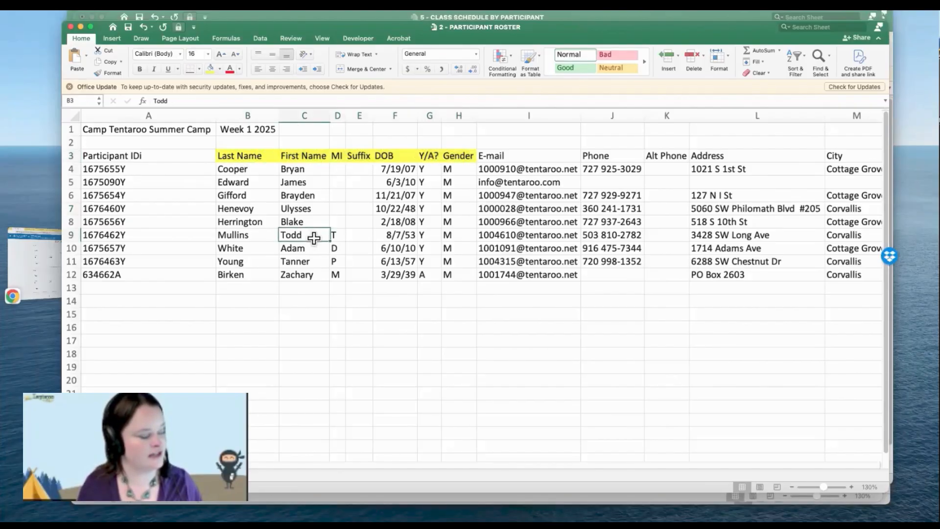
Examine the roster's Rank, Grade, Unit, Council and District columns and continue to the health-related columns.
{"action": "scroll", "coordinate": [583, 221], "scroll_direction": "right", "scroll_amount": 10}
{"action": "scroll", "coordinate": [580, 220], "scroll_direction": "right", "scroll_amount": 6}
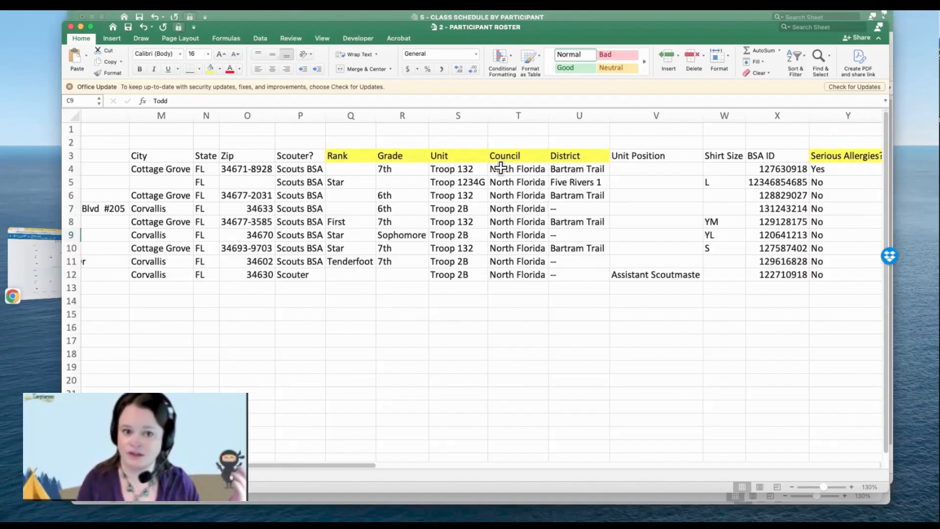
{"action": "scroll", "coordinate": [500, 169], "scroll_direction": "right", "scroll_amount": 10}
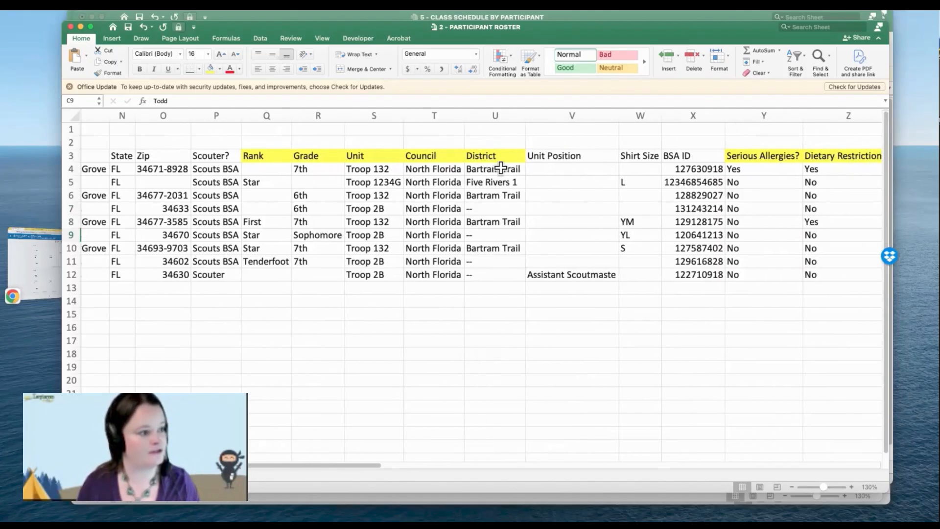
{"action": "scroll", "coordinate": [501, 168], "scroll_direction": "right", "scroll_amount": 4}
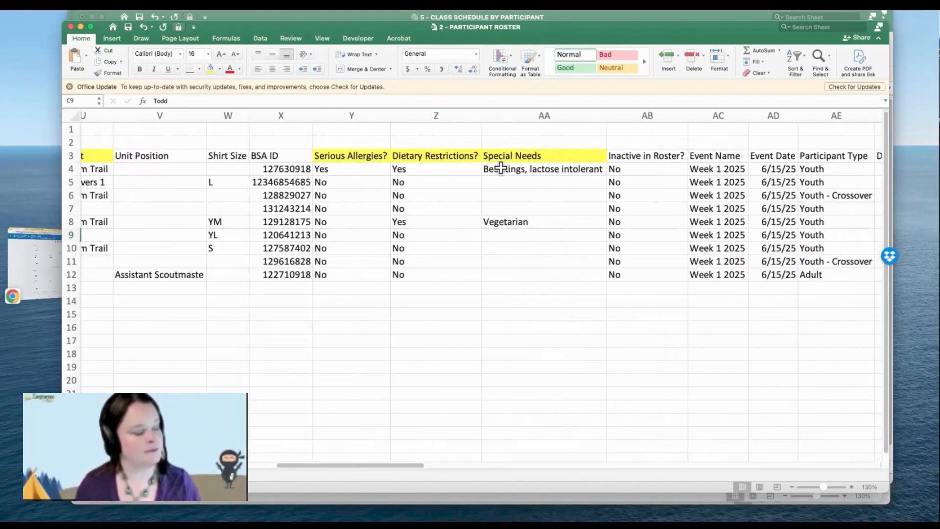
Highlight the Serious Allergies?, Dietary Restrictions? and Special Needs columns of the roster for review.
{"action": "left_click", "coordinate": [344, 114]}
{"action": "left_click_drag", "start_coordinate": [343, 114], "coordinate": [483, 117]}
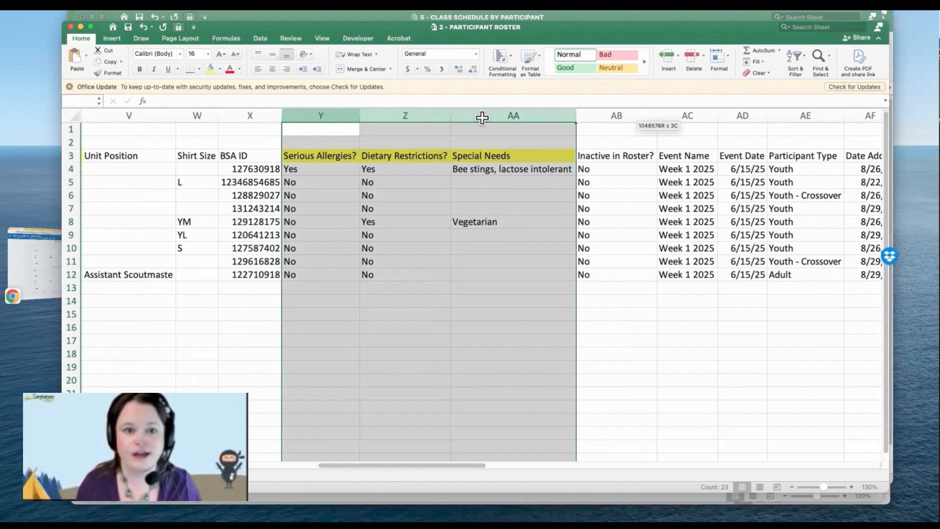
{"action": "left_click_drag", "start_coordinate": [483, 117], "coordinate": [482, 119]}
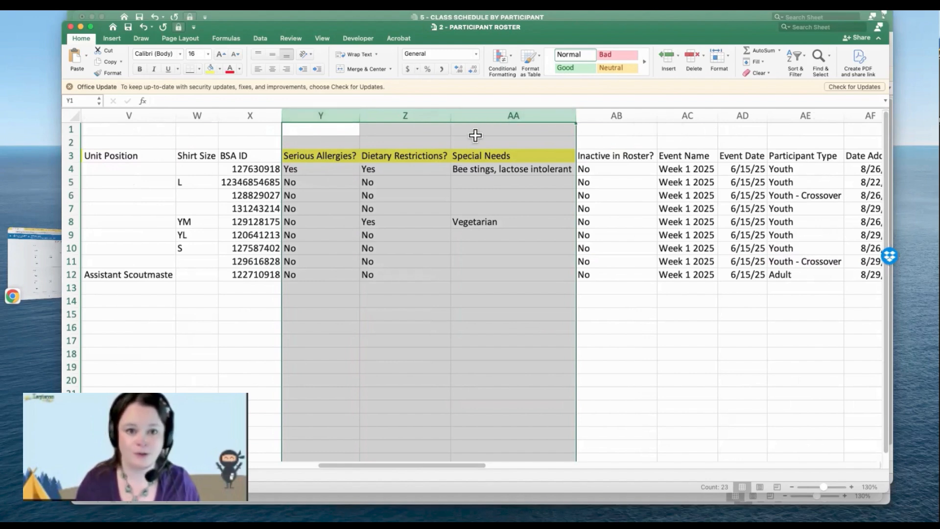
{"action": "left_click", "coordinate": [482, 211]}
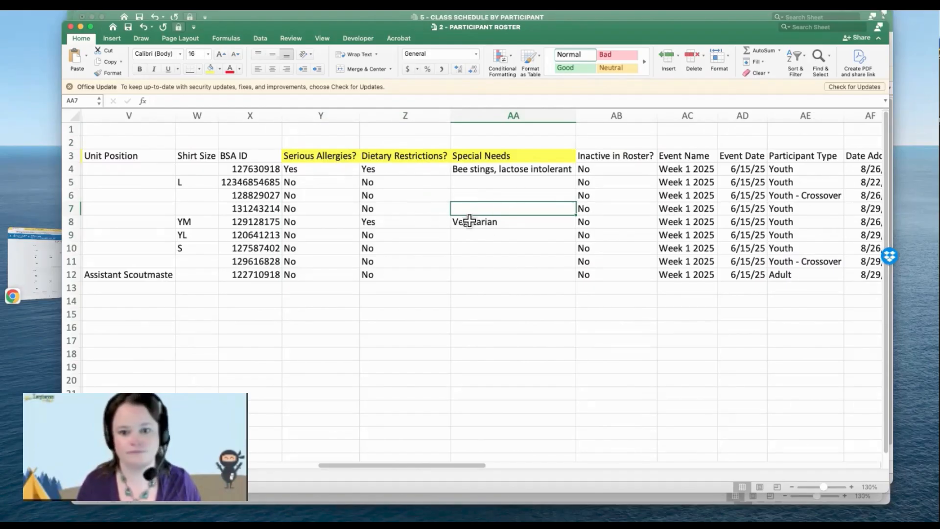
Choose the Event Class Schedule (Excel/CSV) report in the browser and bring up the 3 - Event Class Schedule workbook in Excel.
{"action": "key", "text": "ctrl+Left"}
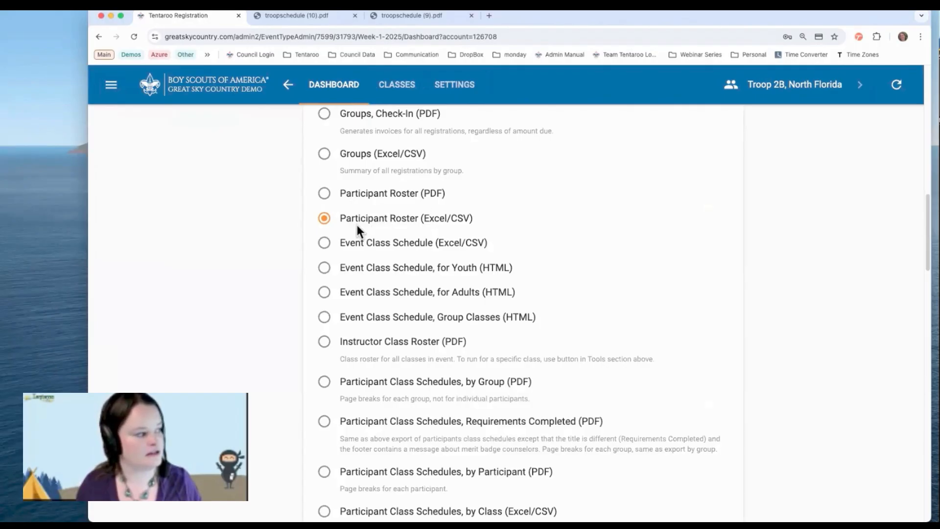
{"action": "left_click", "coordinate": [324, 244]}
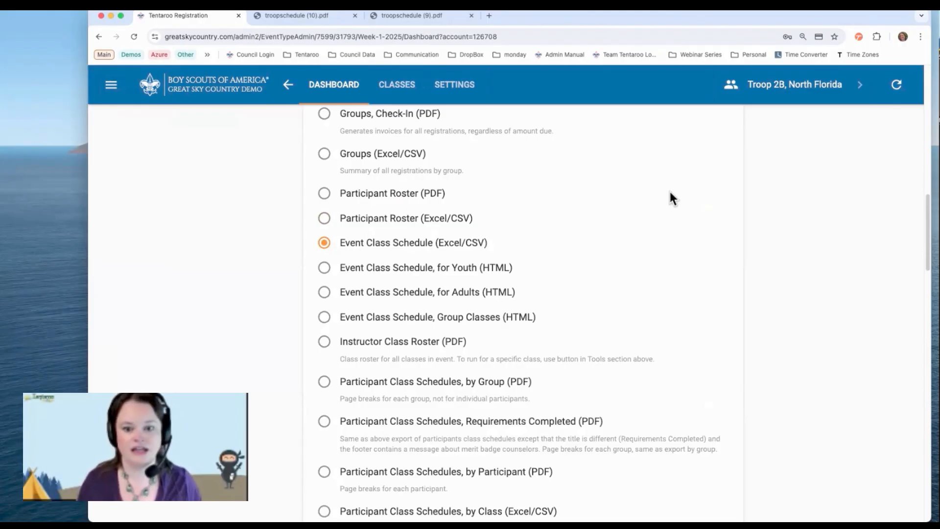
{"action": "key", "text": "ctrl+Right"}
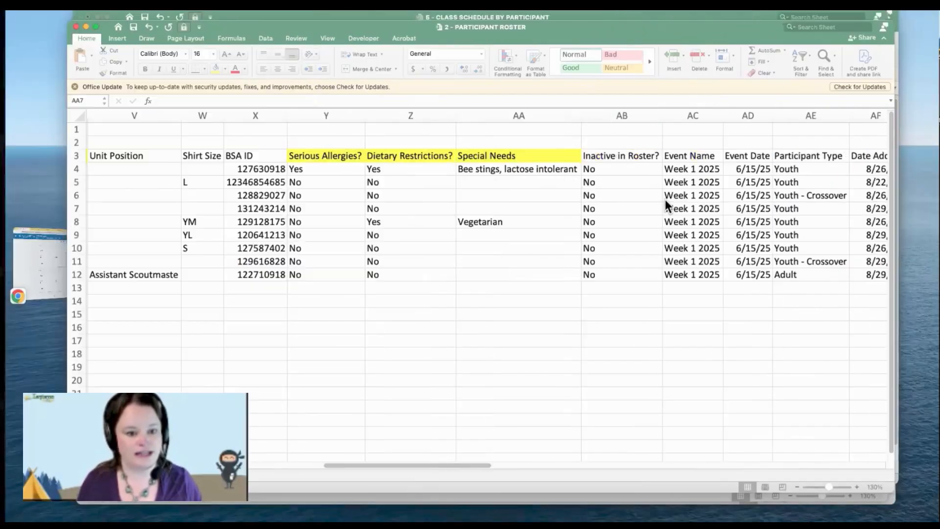
{"action": "key", "text": "ctrl+Up"}
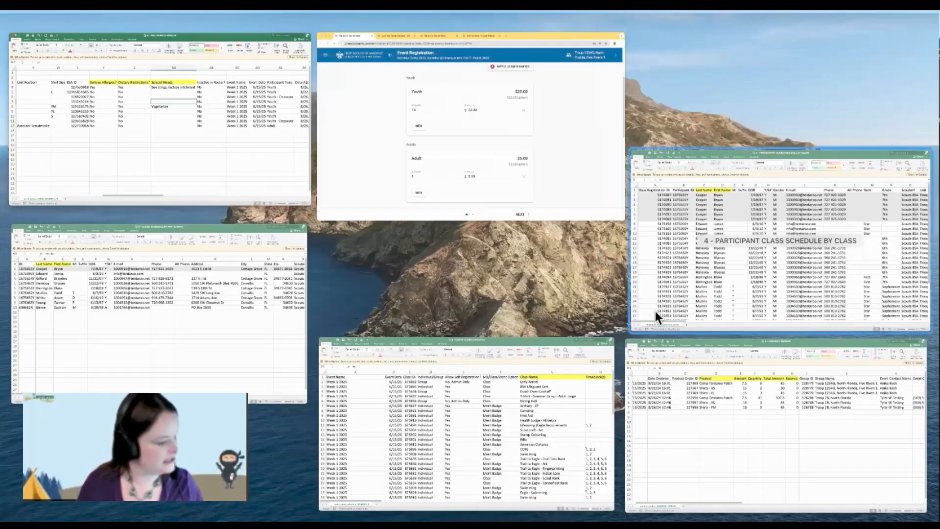
{"action": "left_click", "coordinate": [513, 395]}
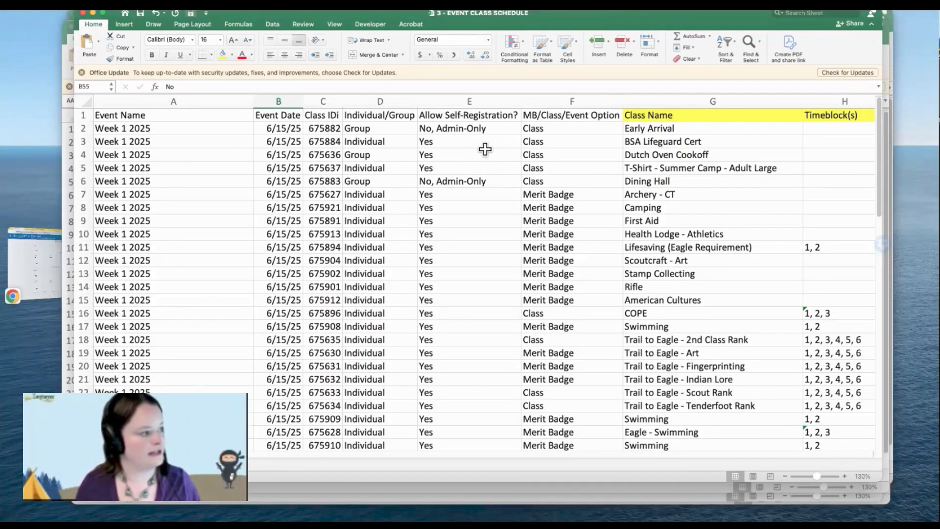
Review the Class Name, Timeblock(s), Start Time/TB, Days and Description columns of the class schedule.
{"action": "scroll", "coordinate": [485, 149], "scroll_direction": "right", "scroll_amount": 3}
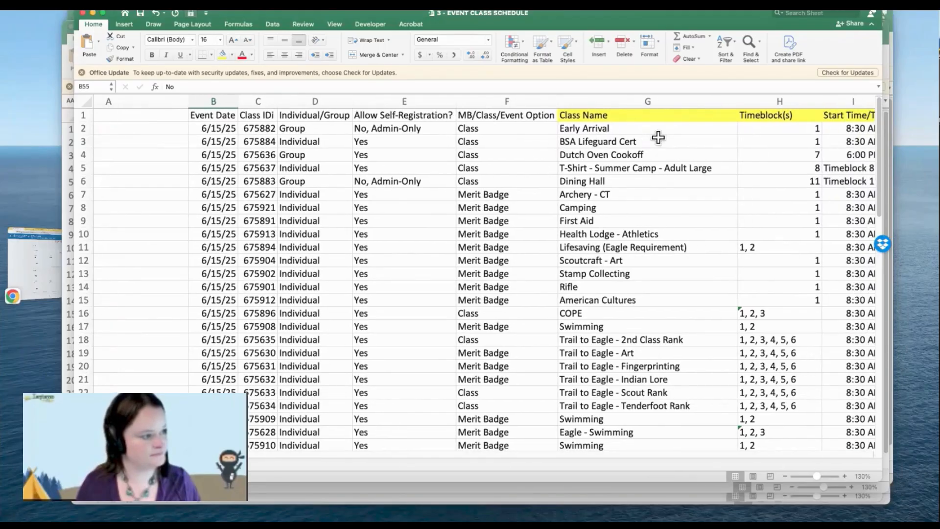
{"action": "scroll", "coordinate": [658, 137], "scroll_direction": "right", "scroll_amount": 5}
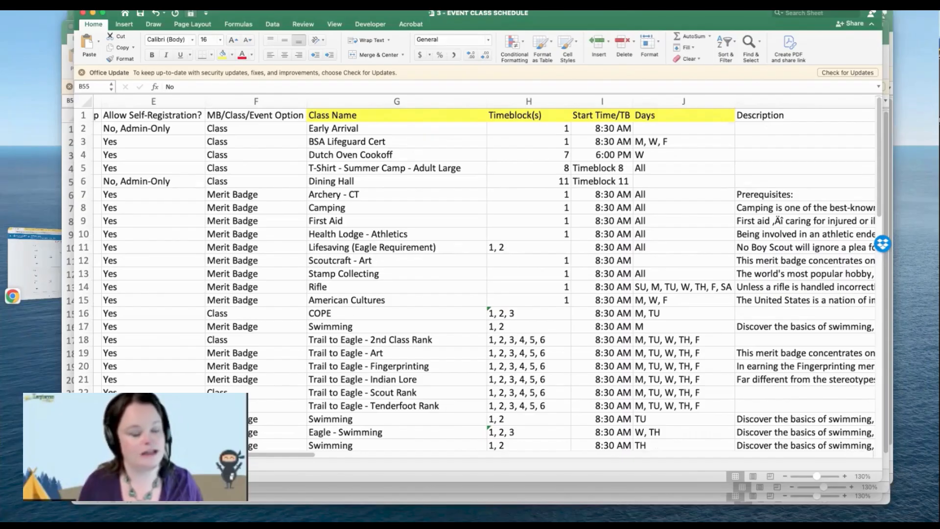
{"action": "scroll", "coordinate": [725, 229], "scroll_direction": "right", "scroll_amount": 2}
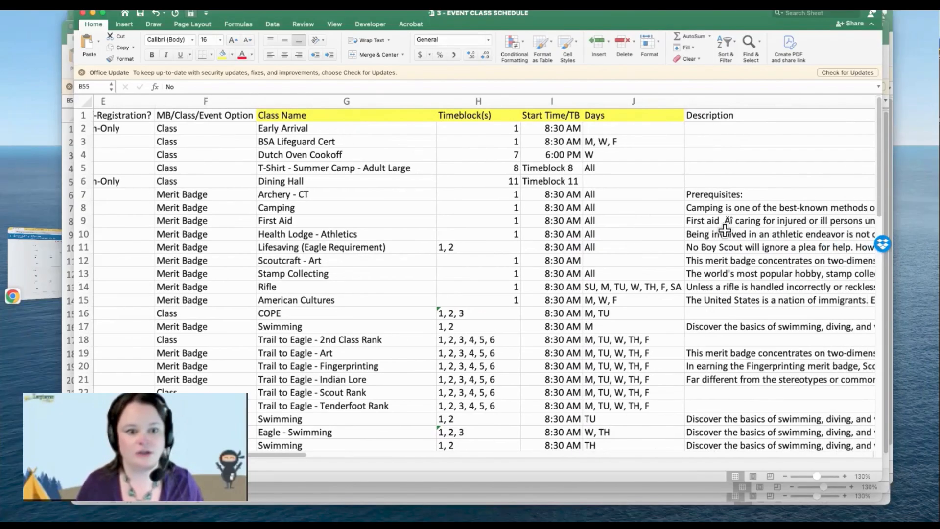
{"action": "scroll", "coordinate": [725, 229], "scroll_direction": "right", "scroll_amount": 20}
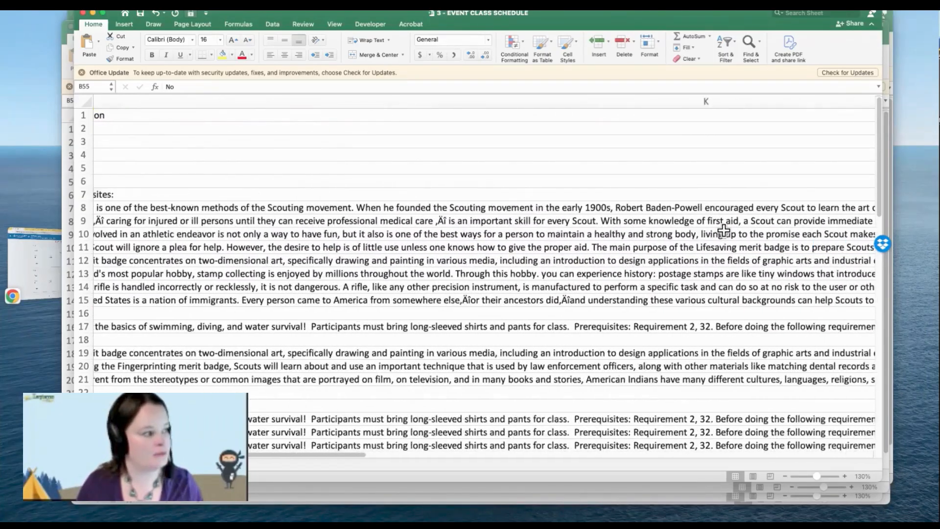
Review the class fee, location and enrollment columns, and select the # Available cell for the Archery - CT class.
{"action": "scroll", "coordinate": [724, 230], "scroll_direction": "right", "scroll_amount": 15}
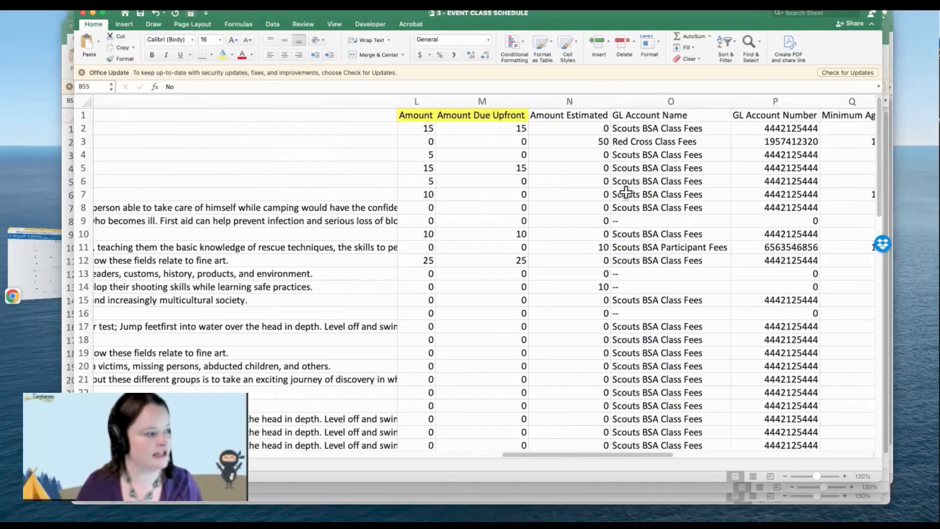
{"action": "scroll", "coordinate": [656, 189], "scroll_direction": "right", "scroll_amount": 3}
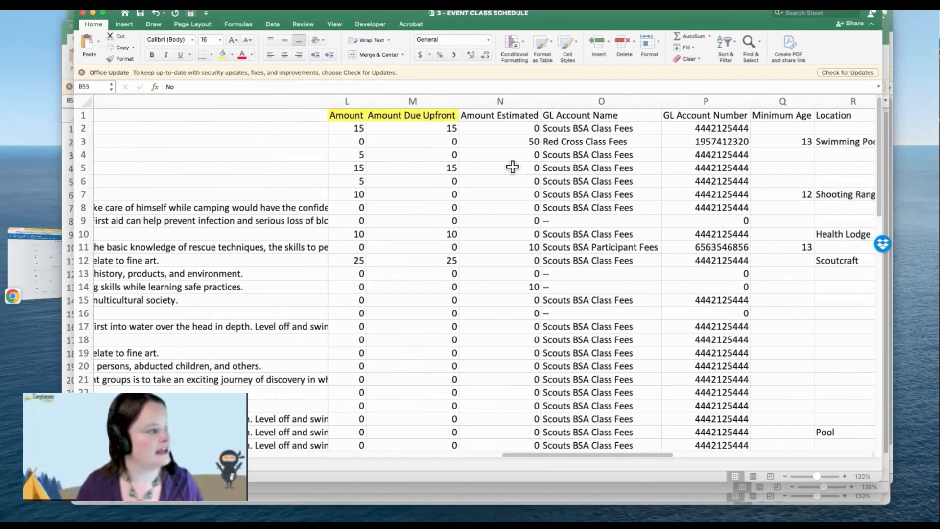
{"action": "scroll", "coordinate": [588, 151], "scroll_direction": "right", "scroll_amount": 8}
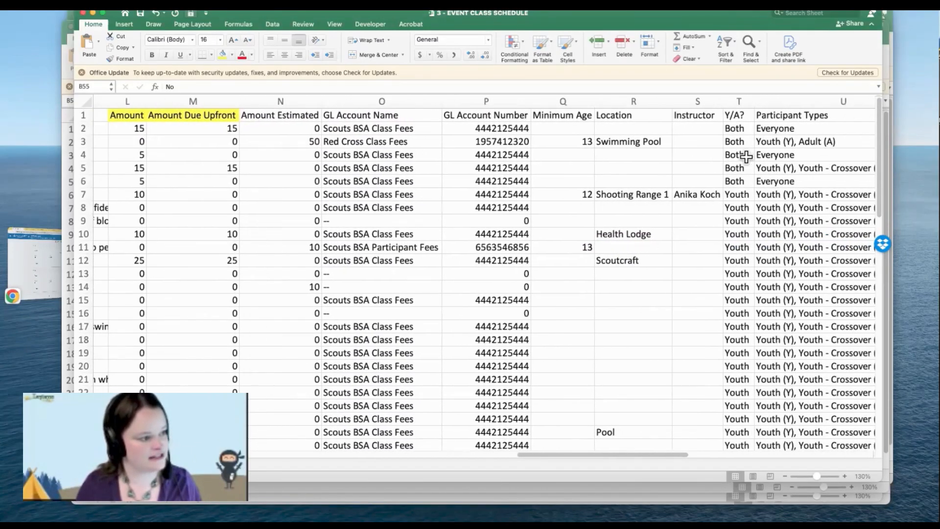
{"action": "scroll", "coordinate": [725, 156], "scroll_direction": "right", "scroll_amount": 10}
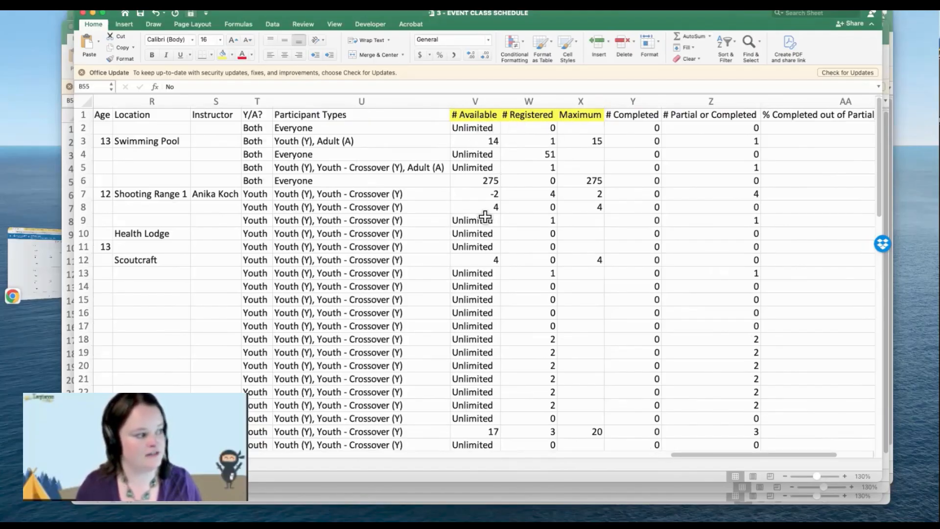
{"action": "left_click", "coordinate": [483, 195]}
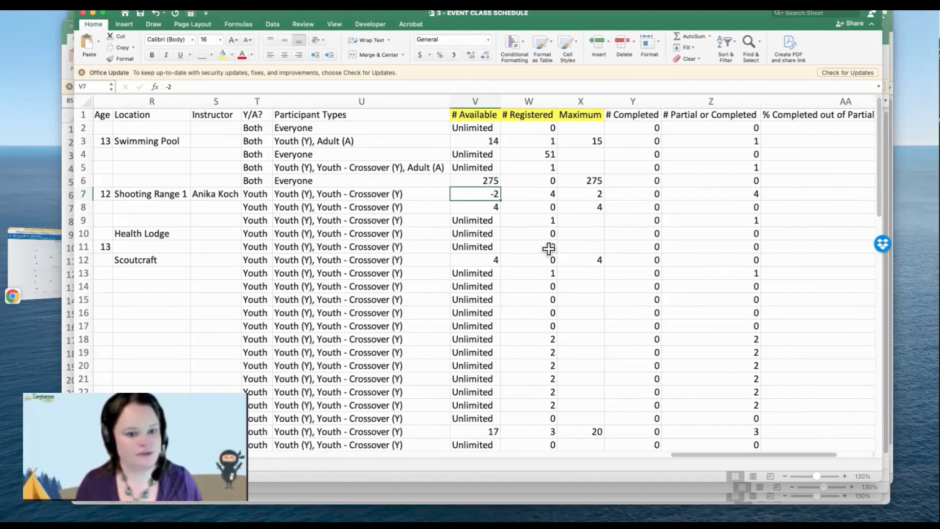
Examine the Totals by Class Type section below the class list in the schedule.
{"action": "scroll", "coordinate": [539, 248], "scroll_direction": "left", "scroll_amount": 20}
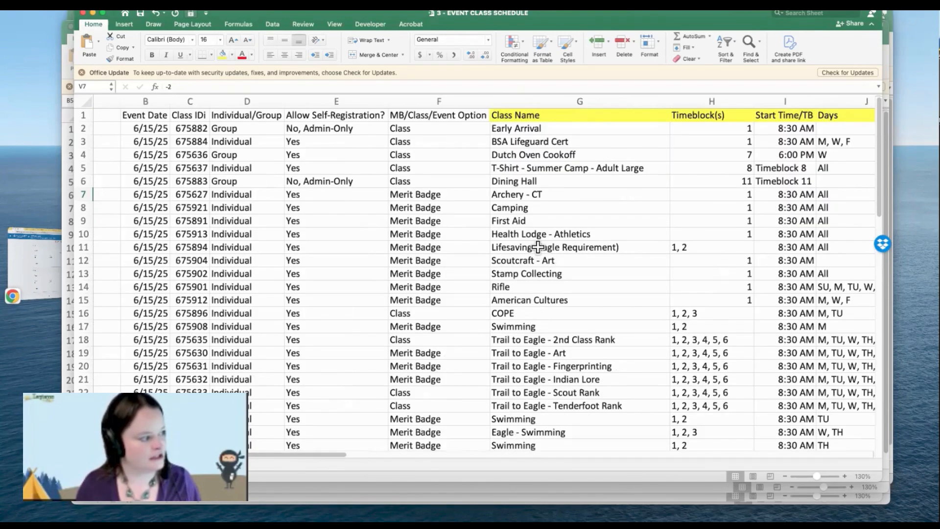
{"action": "scroll", "coordinate": [538, 247], "scroll_direction": "down", "scroll_amount": 15}
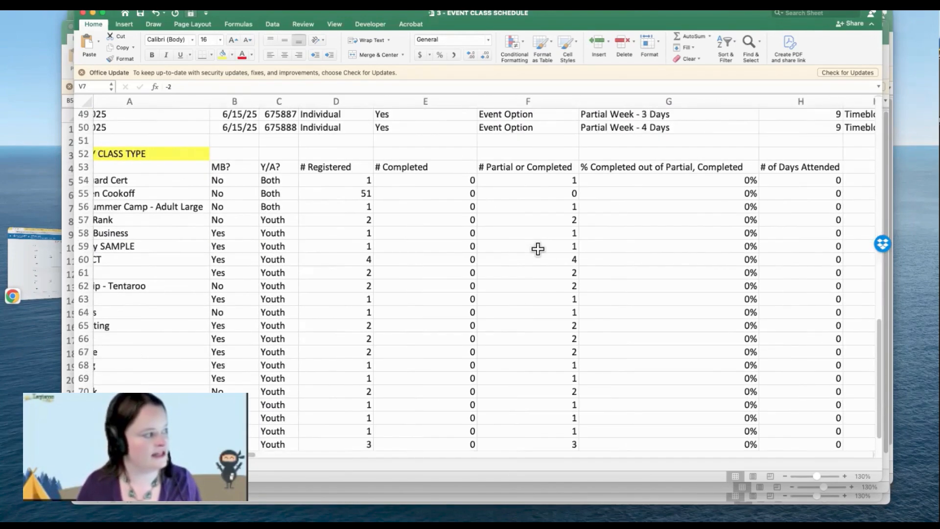
{"action": "scroll", "coordinate": [538, 248], "scroll_direction": "left", "scroll_amount": 2}
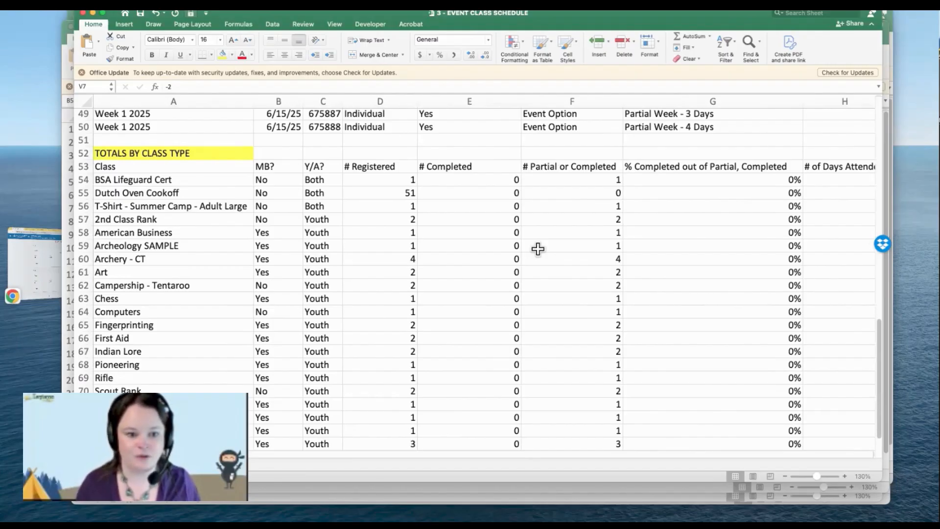
Check the remaining rows of the class type totals, close the Event Class Schedule workbook and return to the dashboard in the browser.
{"action": "scroll", "coordinate": [537, 248], "scroll_direction": "down", "scroll_amount": 3}
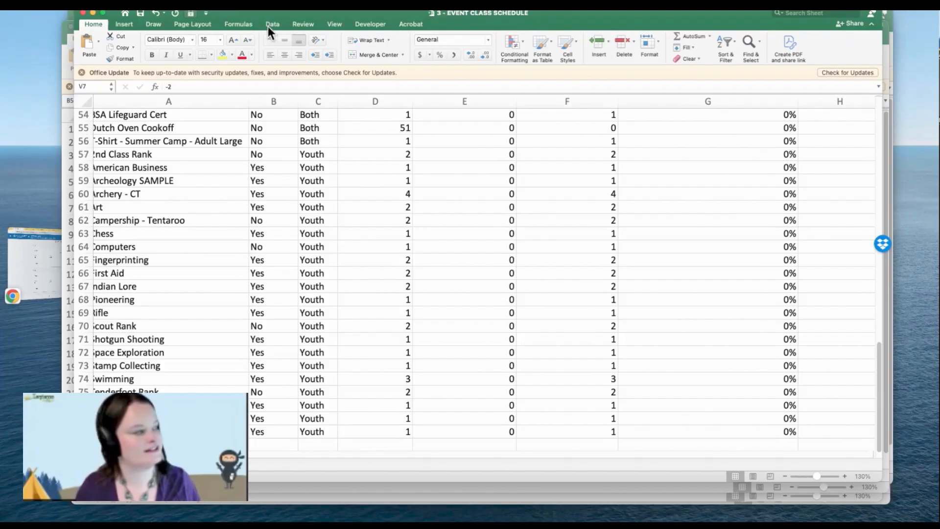
{"action": "left_click", "coordinate": [84, 12]}
{"action": "key", "text": "ctrl+Left"}
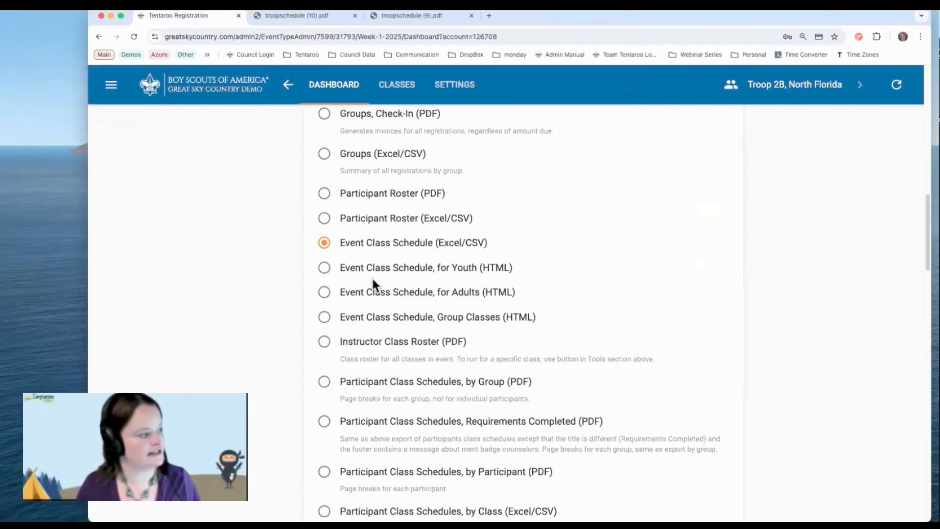
Generate the Event Class Schedule, for Youth (HTML) report from the dashboard's report list.
{"action": "scroll", "coordinate": [349, 275], "scroll_direction": "down", "scroll_amount": 3}
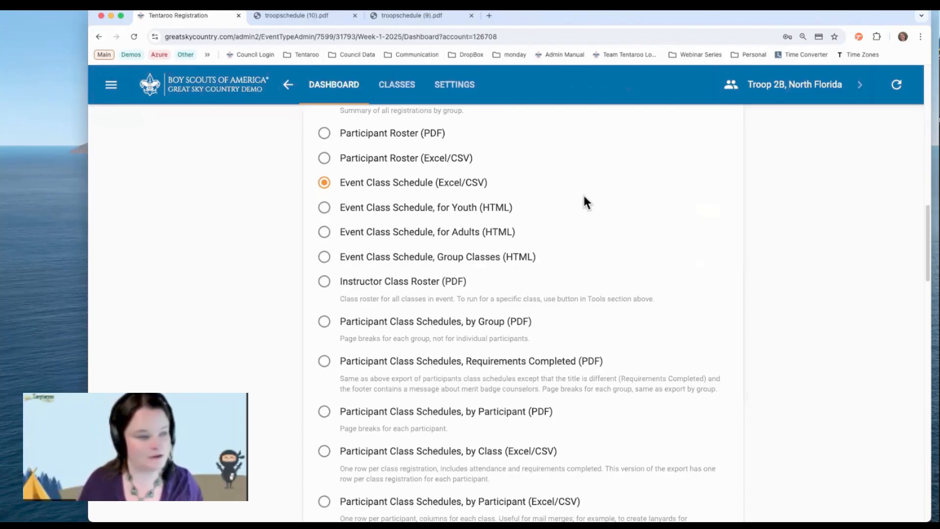
{"action": "left_click", "coordinate": [327, 216]}
{"action": "scroll", "coordinate": [424, 301], "scroll_direction": "down", "scroll_amount": 6}
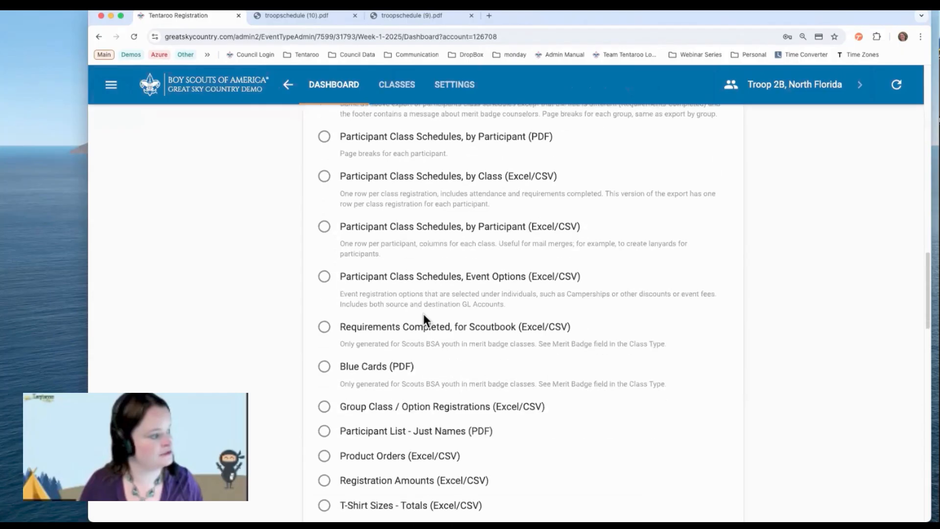
{"action": "scroll", "coordinate": [424, 317], "scroll_direction": "down", "scroll_amount": 5}
{"action": "left_click", "coordinate": [344, 336]}
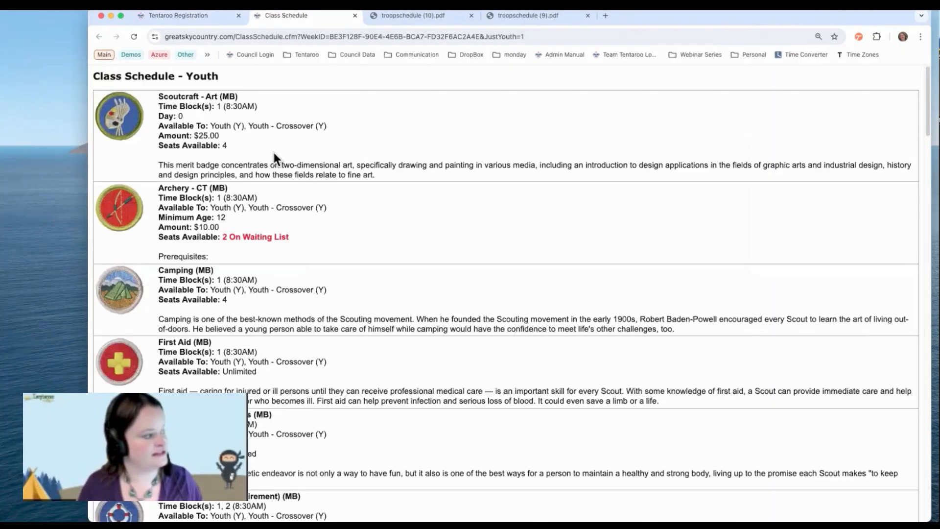
Copy the full web address of the generated Class Schedule - Youth page.
{"action": "left_click", "coordinate": [237, 37]}
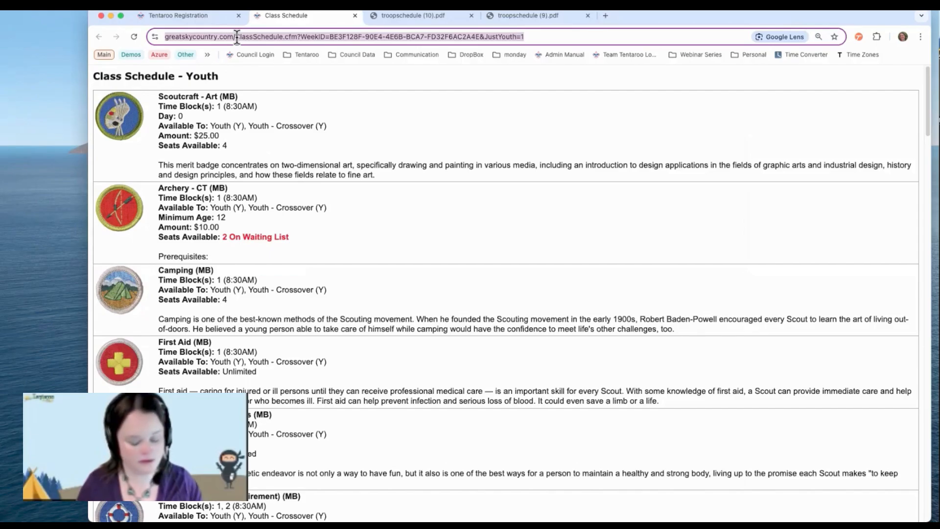
{"action": "right_click", "coordinate": [237, 37]}
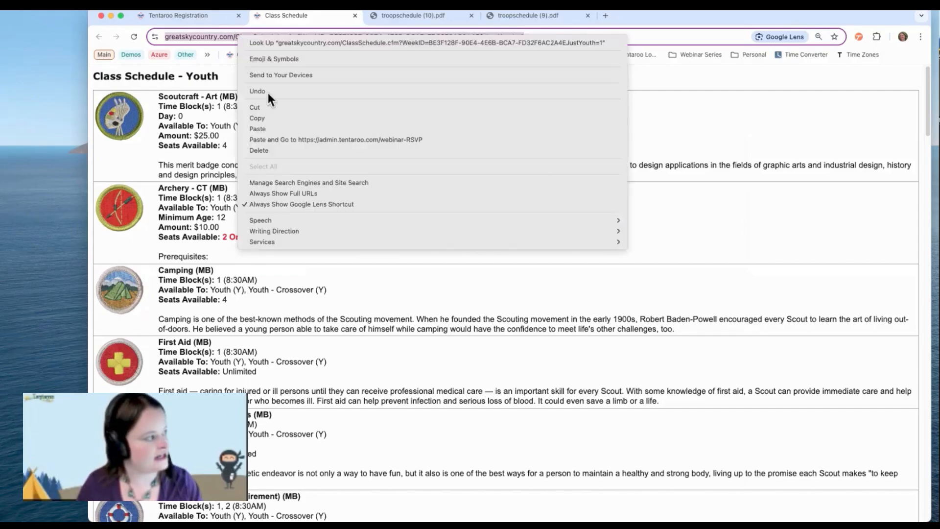
{"action": "left_click", "coordinate": [262, 118]}
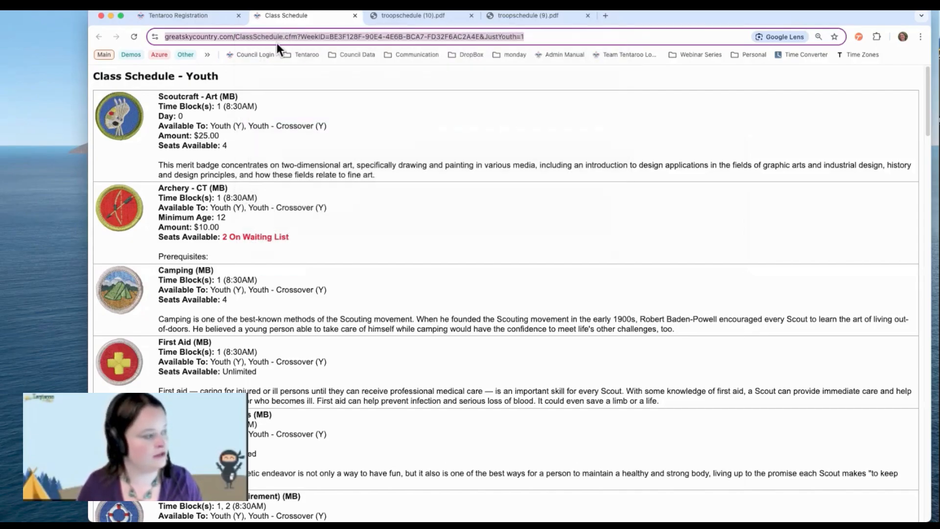
Bring up the council's Summer Camp Classes page in the other browser window and look through its embedded weekly youth schedules.
{"action": "key", "text": "ctrl+Right"}
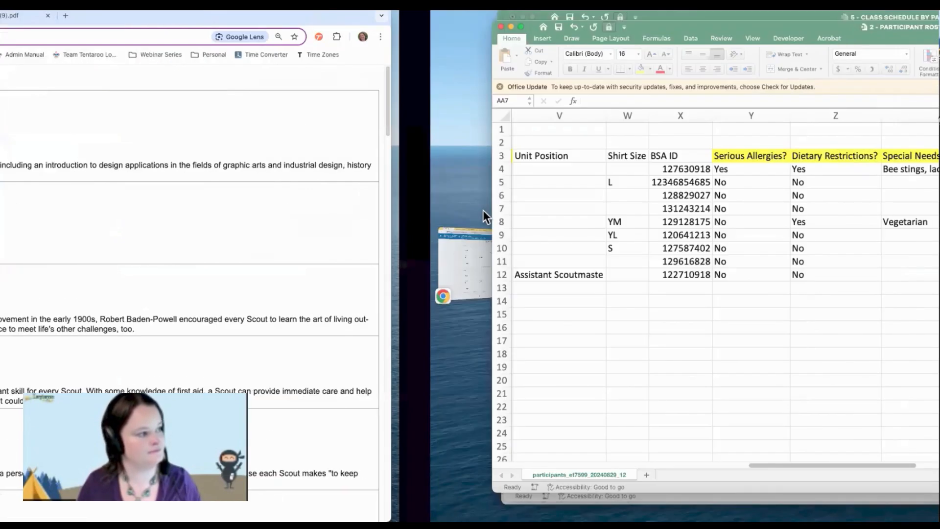
{"action": "left_click", "coordinate": [57, 278]}
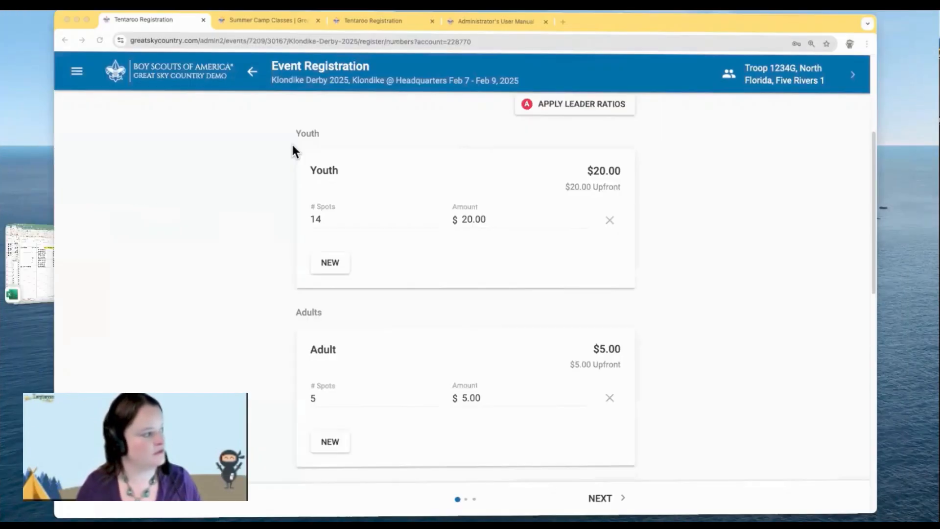
{"action": "left_click", "coordinate": [301, 16]}
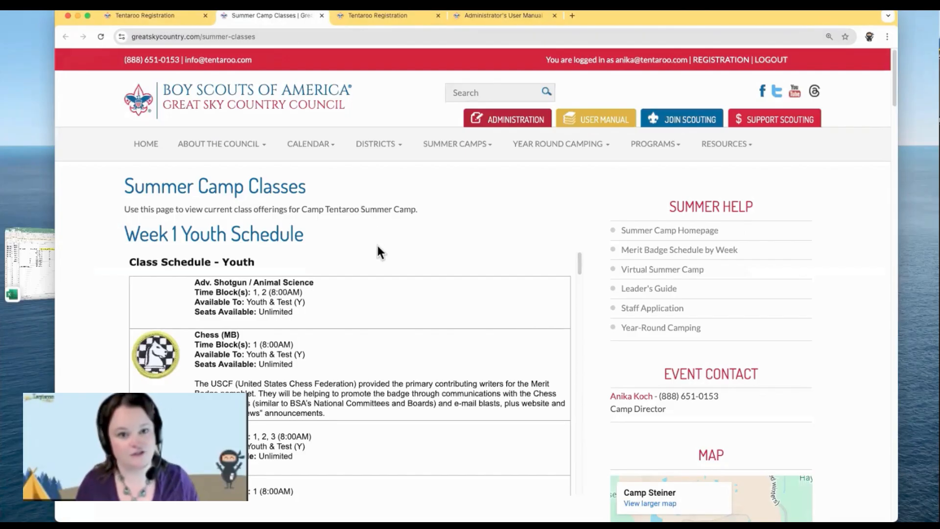
{"action": "scroll", "coordinate": [380, 254], "scroll_direction": "down", "scroll_amount": 5}
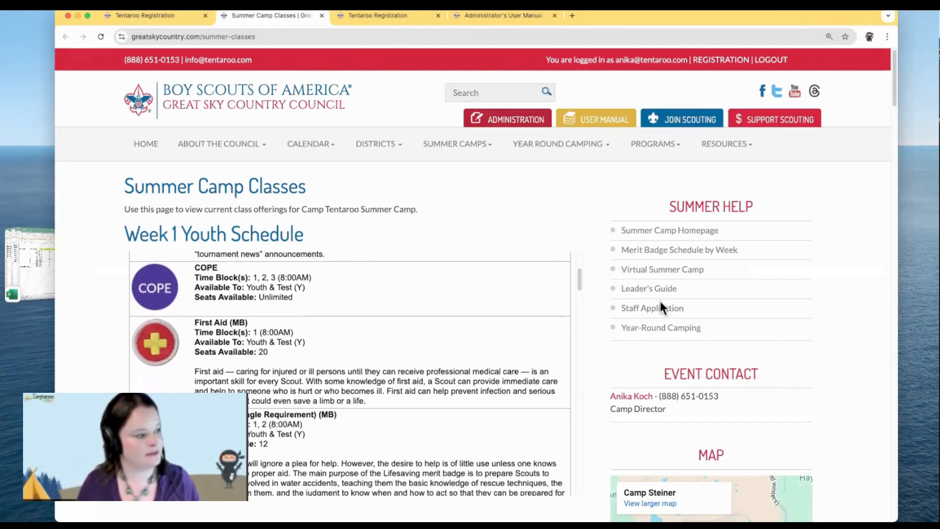
{"action": "scroll", "coordinate": [605, 303], "scroll_direction": "down", "scroll_amount": 10}
{"action": "scroll", "coordinate": [606, 311], "scroll_direction": "down", "scroll_amount": 3}
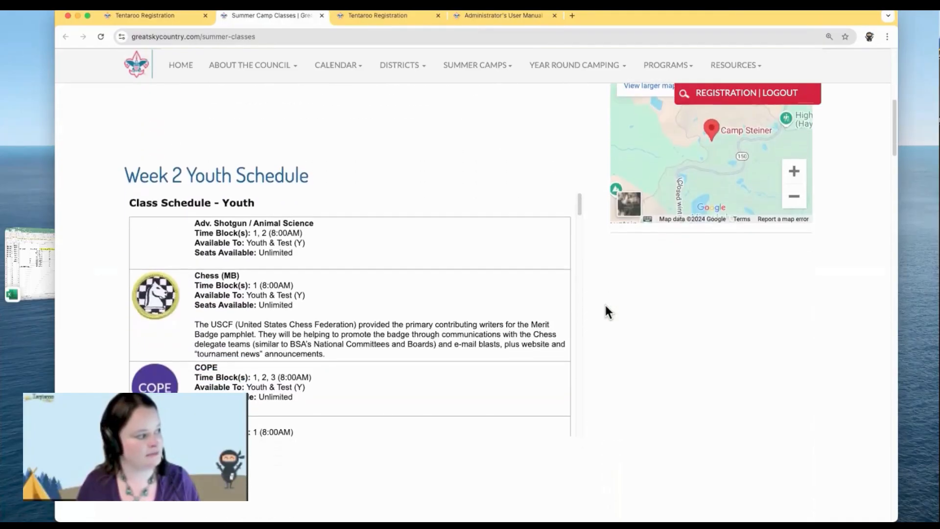
{"action": "scroll", "coordinate": [609, 311], "scroll_direction": "down", "scroll_amount": 10}
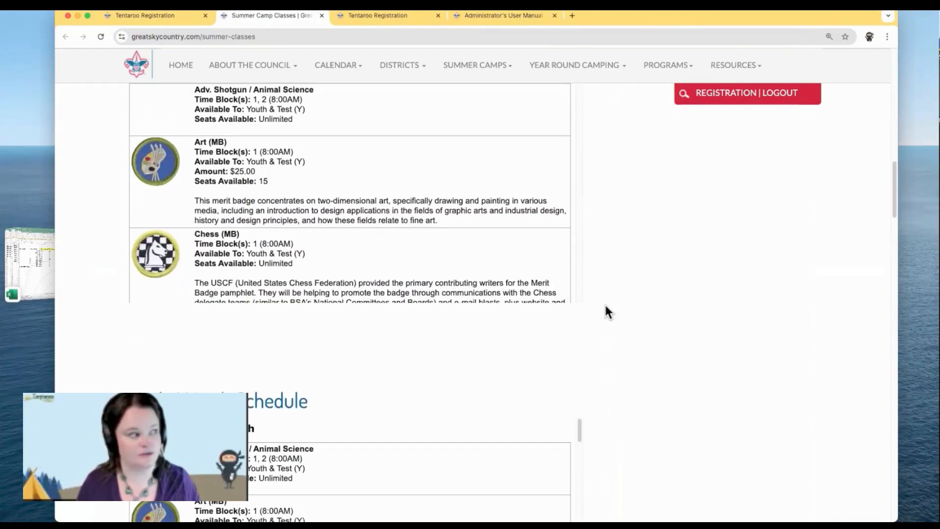
{"action": "scroll", "coordinate": [608, 312], "scroll_direction": "up", "scroll_amount": 15}
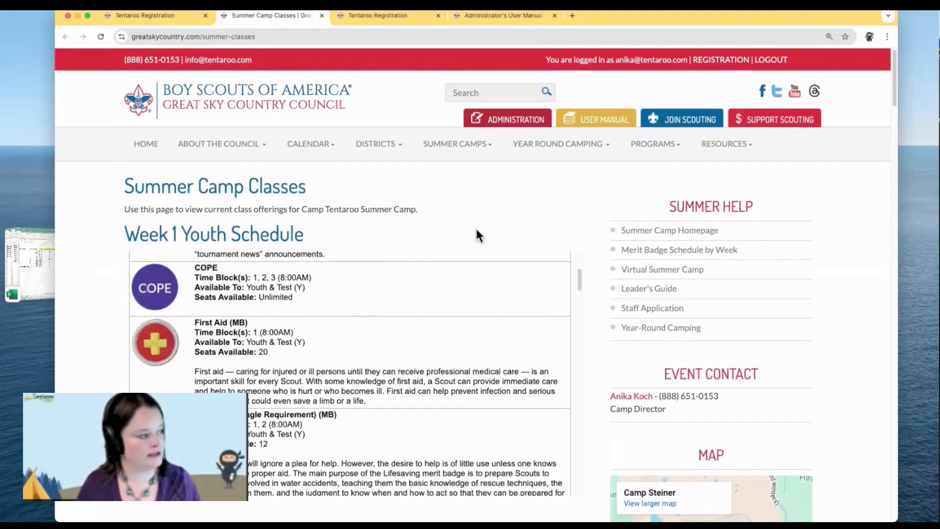
Go to the Summer Camp Classes page editor, check its page settings, and show the content as HTML source.
{"action": "left_click", "coordinate": [380, 15]}
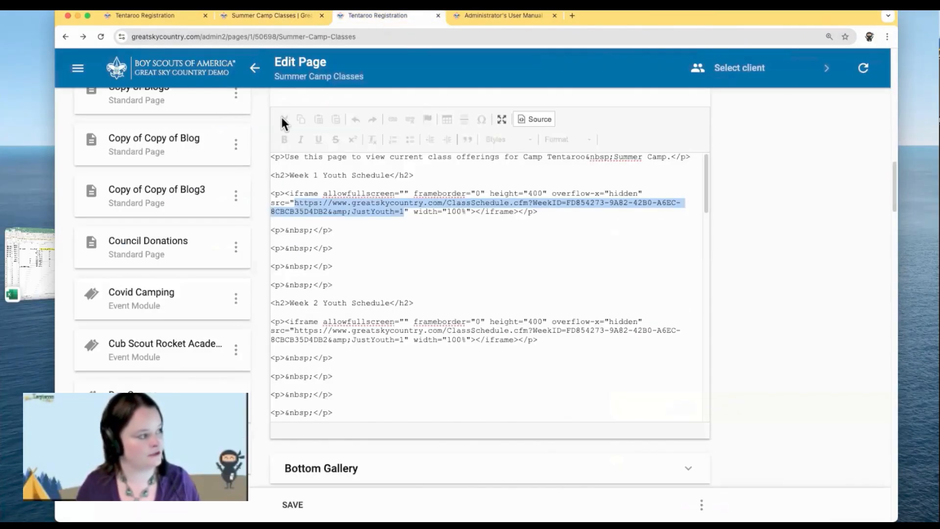
{"action": "left_click", "coordinate": [530, 120]}
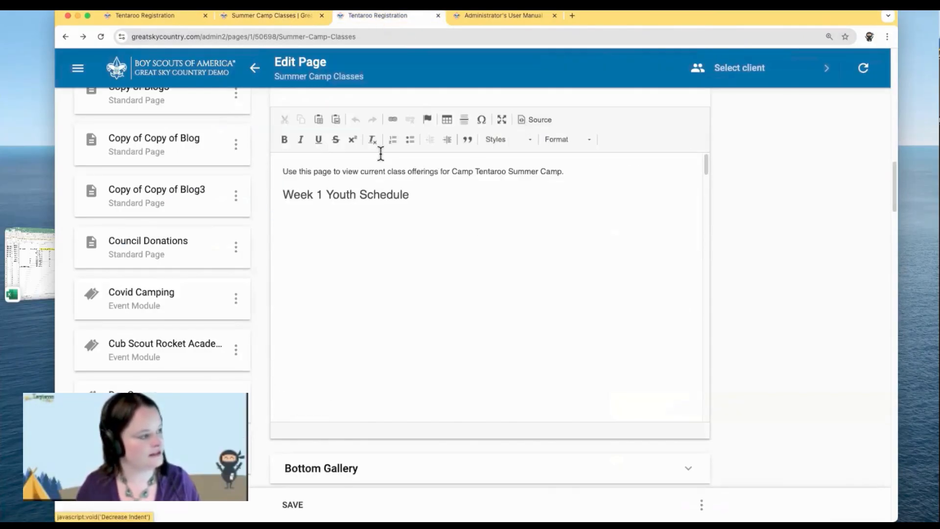
{"action": "scroll", "coordinate": [385, 162], "scroll_direction": "up", "scroll_amount": 5}
{"action": "scroll", "coordinate": [385, 162], "scroll_direction": "up", "scroll_amount": 10}
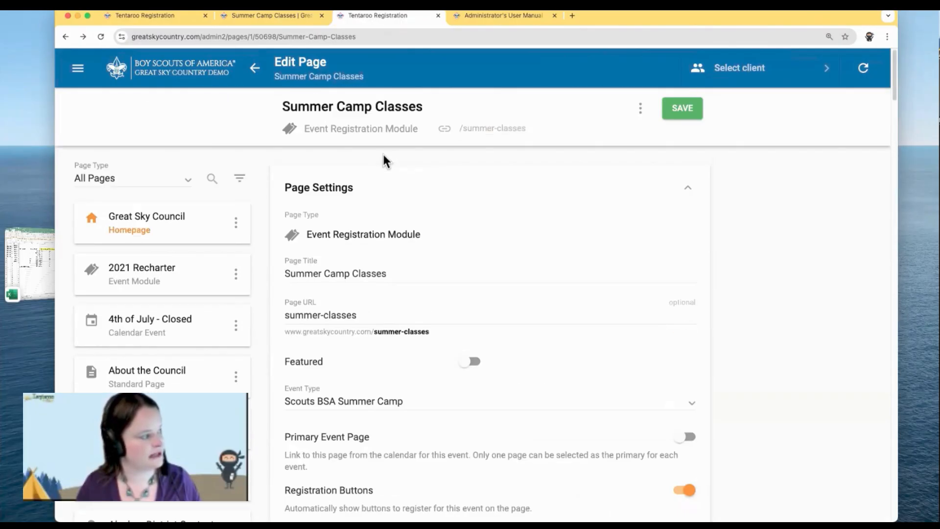
{"action": "scroll", "coordinate": [384, 161], "scroll_direction": "down", "scroll_amount": 12}
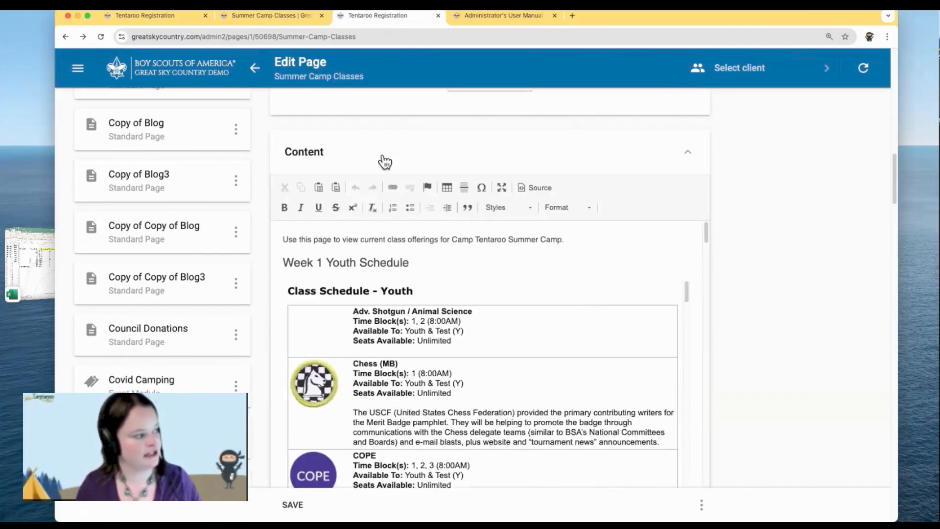
{"action": "left_click", "coordinate": [532, 188]}
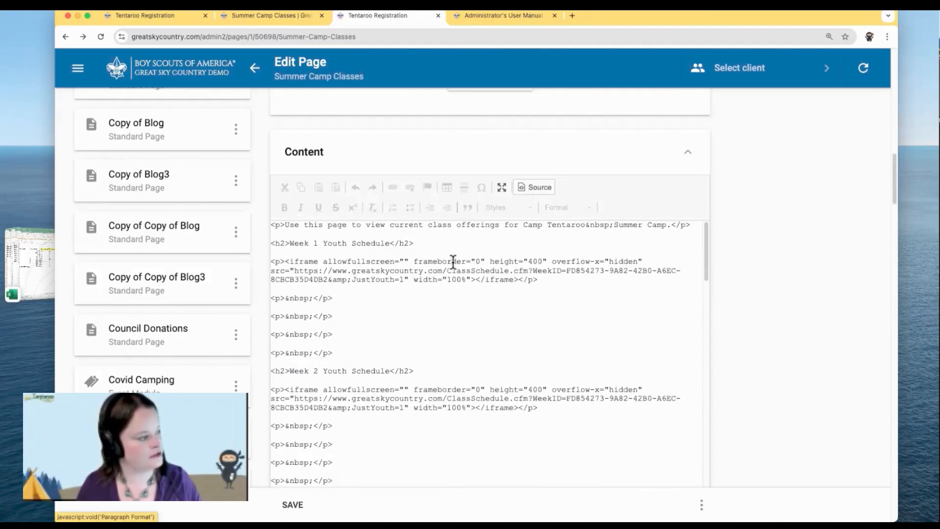
{"action": "scroll", "coordinate": [744, 172], "scroll_direction": "down", "scroll_amount": 2}
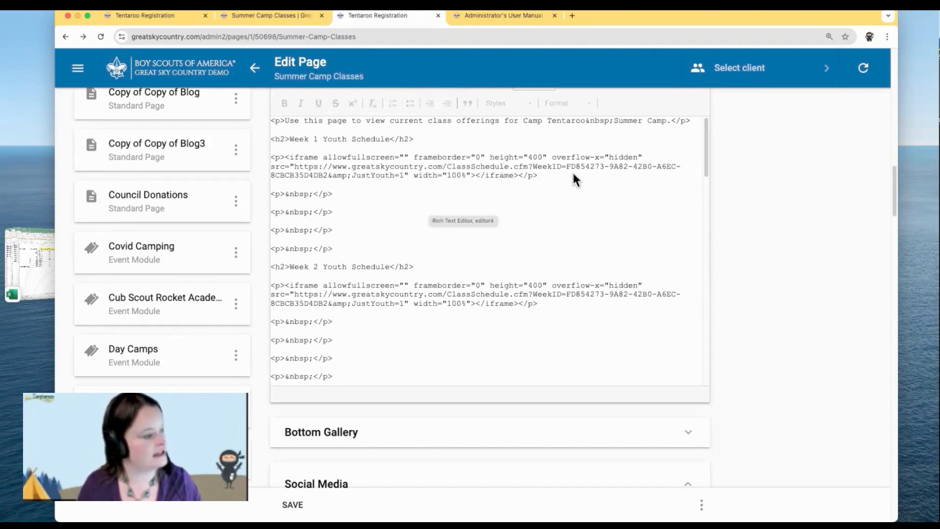
Replace the Week 1 Youth Schedule iframe's src address with the copied class schedule URL and save the page.
{"action": "double_click", "coordinate": [298, 157]}
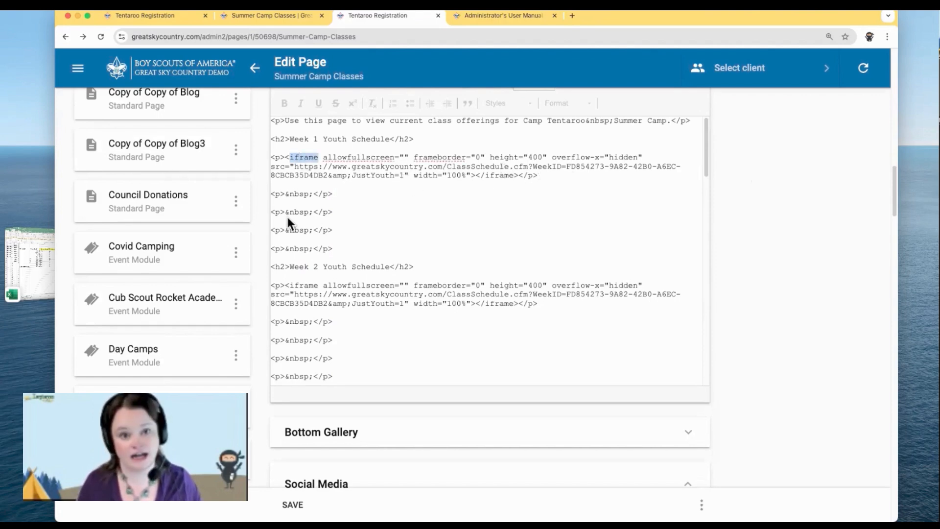
{"action": "left_click", "coordinate": [295, 166]}
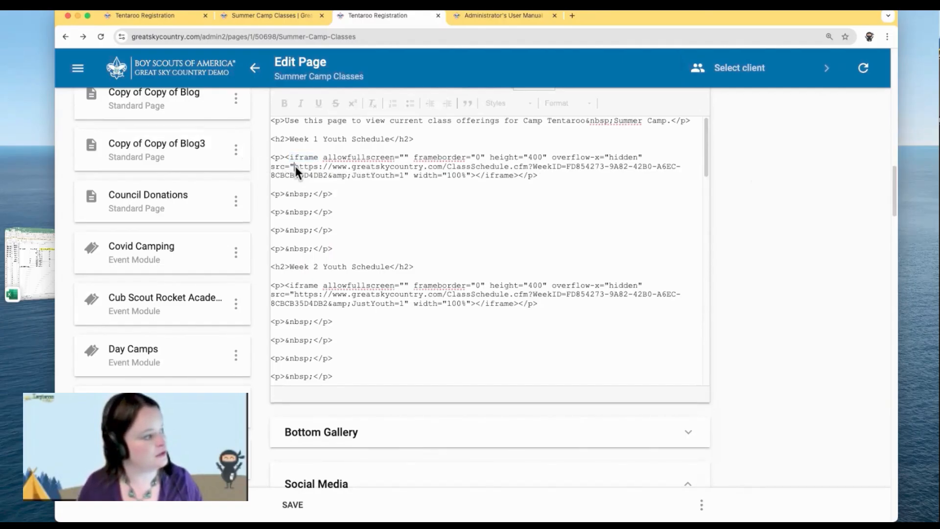
{"action": "mouse_move", "coordinate": [387, 171]}
{"action": "left_mouse_down"}
{"action": "mouse_move", "coordinate": [405, 172]}
{"action": "mouse_move", "coordinate": [374, 184]}
{"action": "mouse_move", "coordinate": [396, 186]}
{"action": "left_mouse_up"}
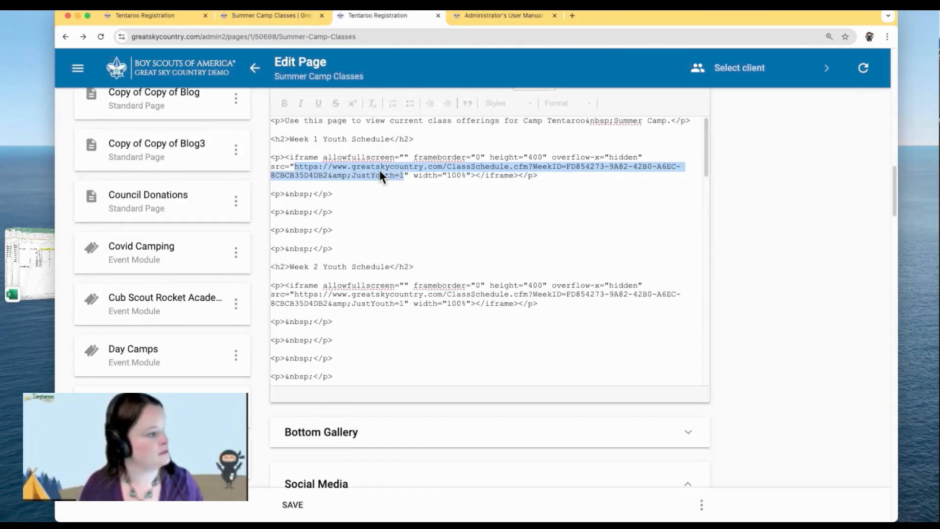
{"action": "right_click", "coordinate": [381, 171]}
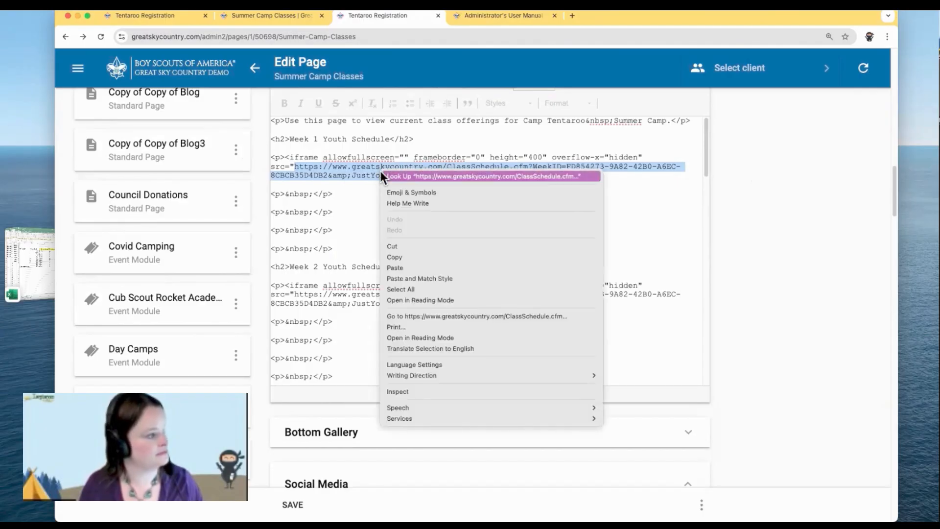
{"action": "left_click", "coordinate": [402, 270]}
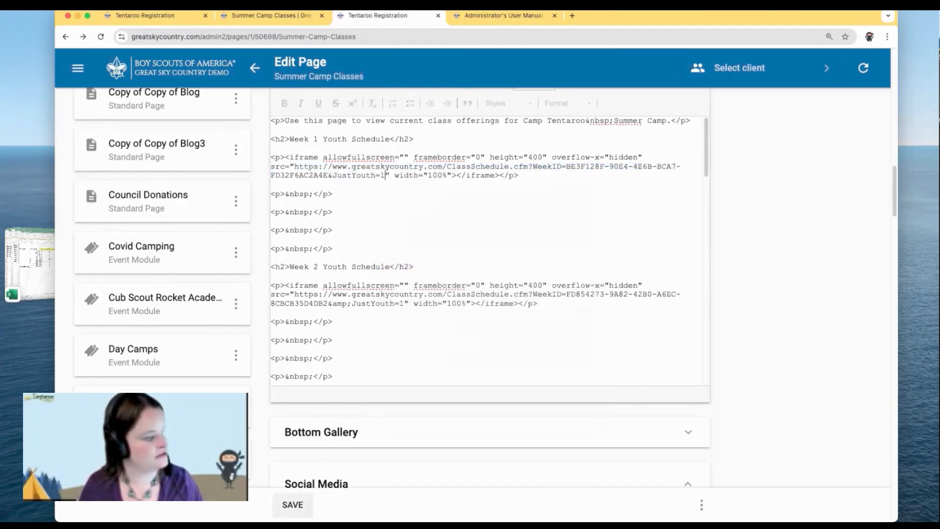
{"action": "left_click", "coordinate": [292, 504]}
Reload the public Summer Camp Classes page to check the embedded Week 1 Youth Schedule.
{"action": "left_click", "coordinate": [272, 13]}
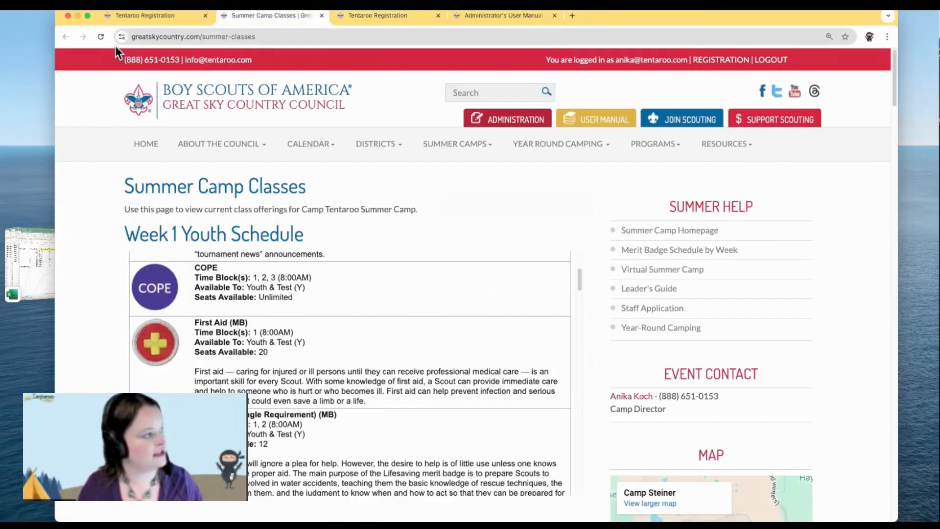
{"action": "scroll", "coordinate": [179, 311], "scroll_direction": "up", "scroll_amount": 5}
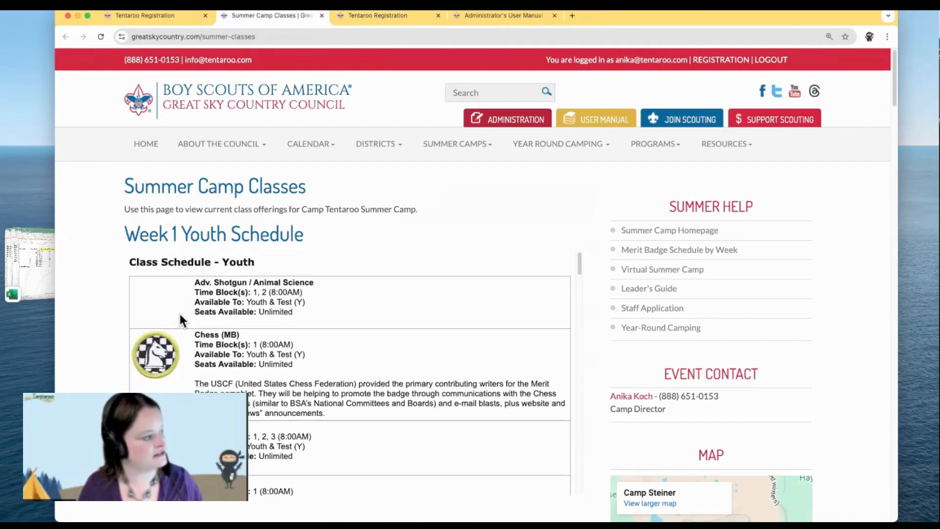
{"action": "left_click", "coordinate": [100, 37]}
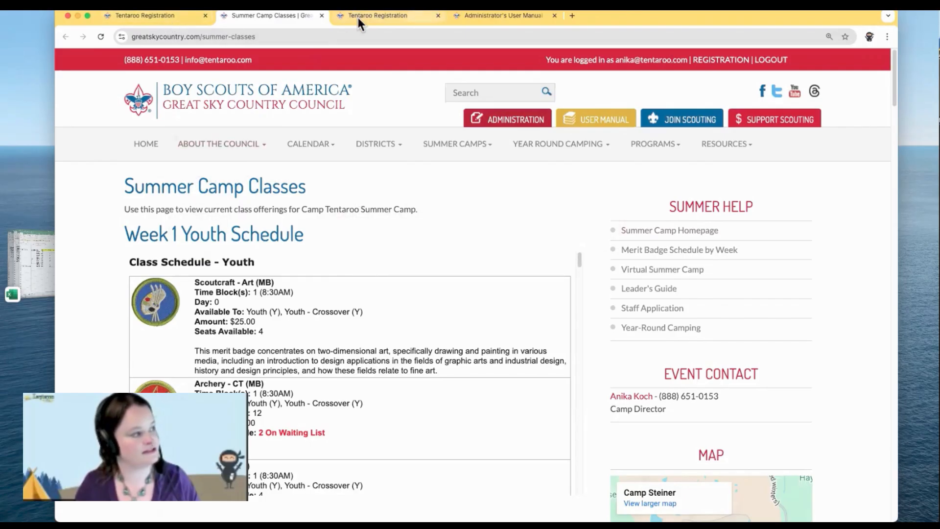
Close the generated Class Schedule page in the first browser window and return to the dashboard's list of class schedule reports.
{"action": "key", "text": "ctrl+Left"}
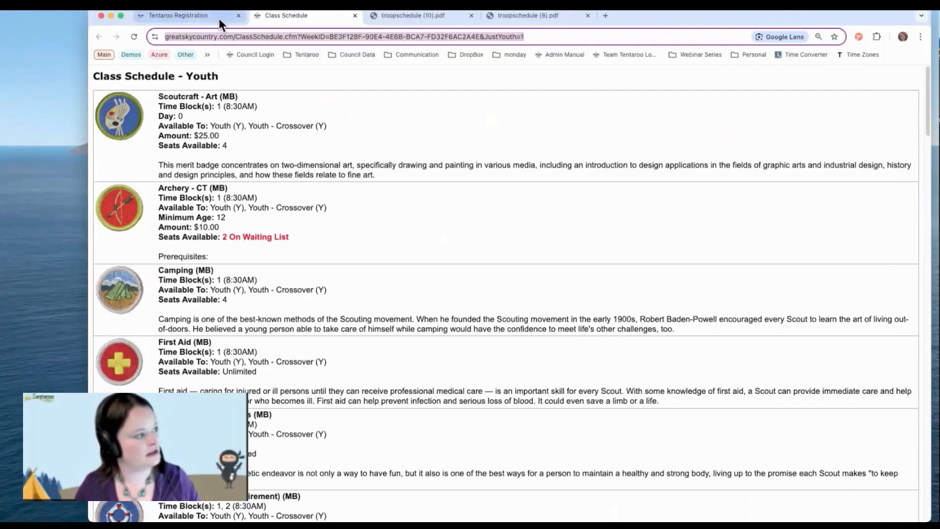
{"action": "left_click", "coordinate": [355, 15]}
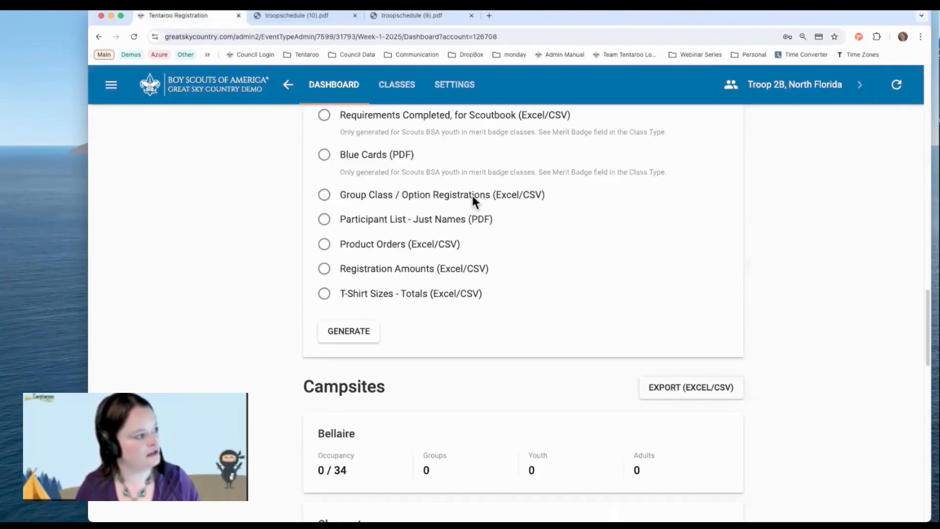
{"action": "scroll", "coordinate": [472, 196], "scroll_direction": "up", "scroll_amount": 10}
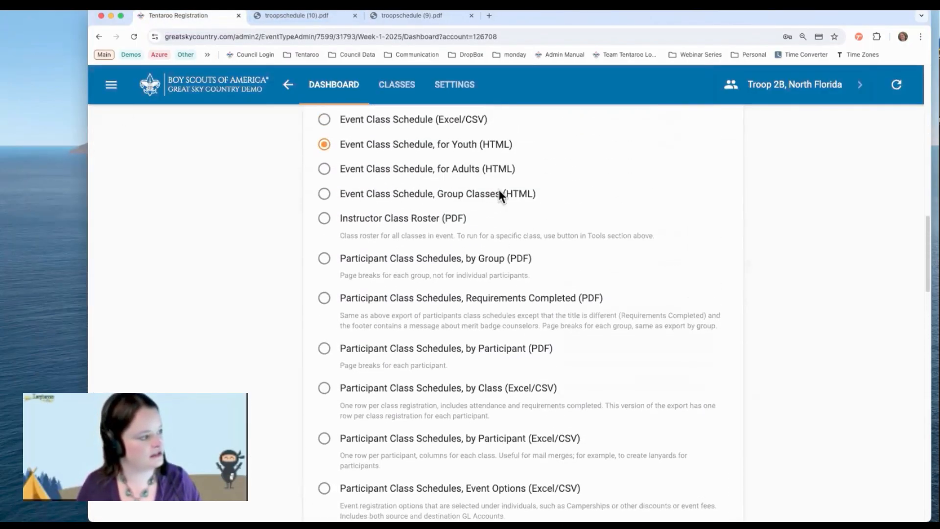
{"action": "scroll", "coordinate": [499, 194], "scroll_direction": "up", "scroll_amount": 2}
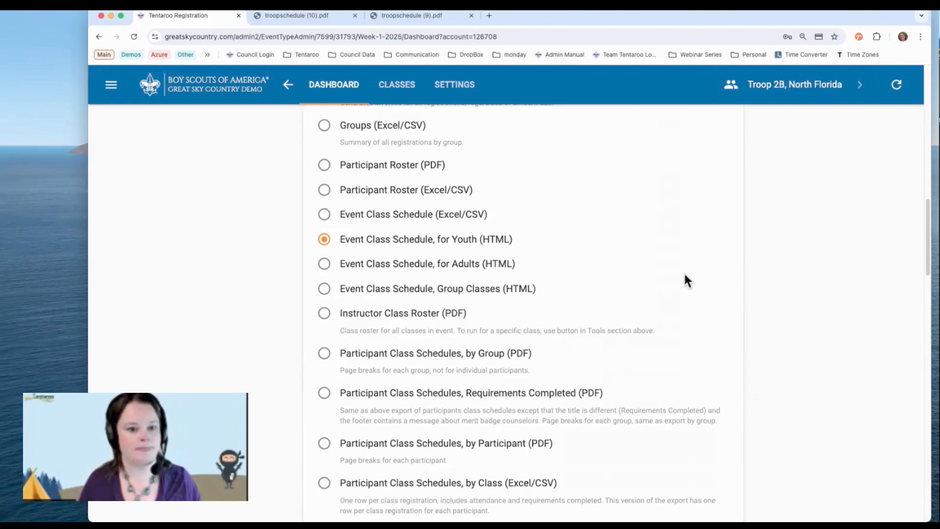
Select the Instructor Class Roster (PDF) report and look over the participant class schedule options below it.
{"action": "left_click", "coordinate": [323, 315]}
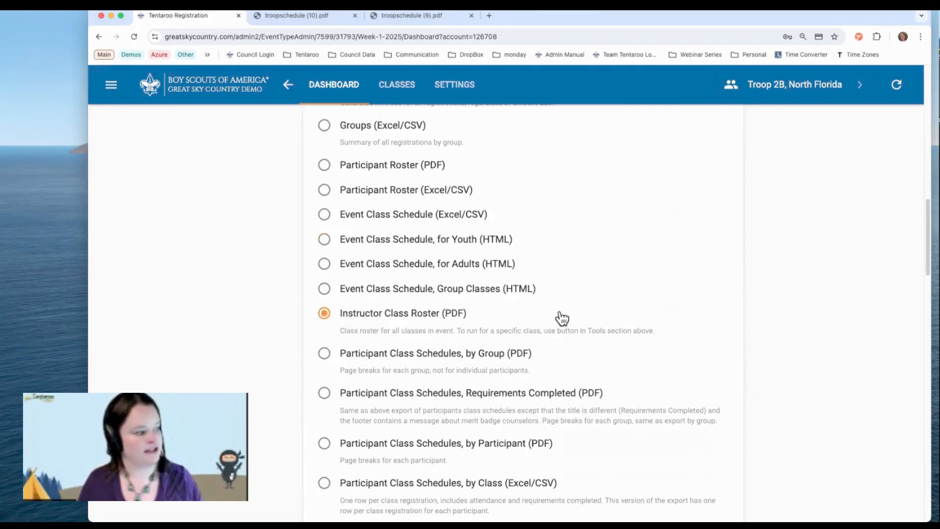
{"action": "scroll", "coordinate": [558, 318], "scroll_direction": "down", "scroll_amount": 1}
{"action": "scroll", "coordinate": [558, 314], "scroll_direction": "down", "scroll_amount": 4}
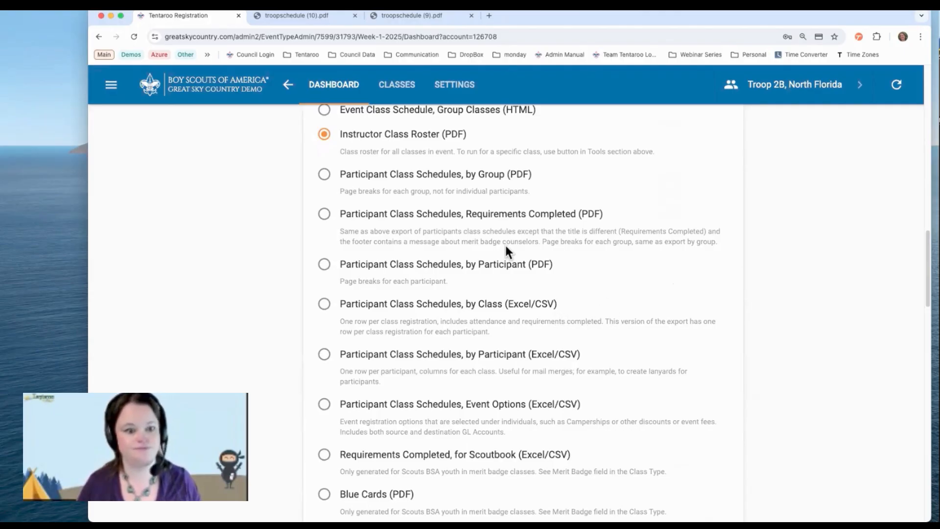
Select the Participant Class Schedules, by Group (PDF) report and review Troop 2B's class times and locations in troopschedule (10).pdf.
{"action": "left_click", "coordinate": [324, 175]}
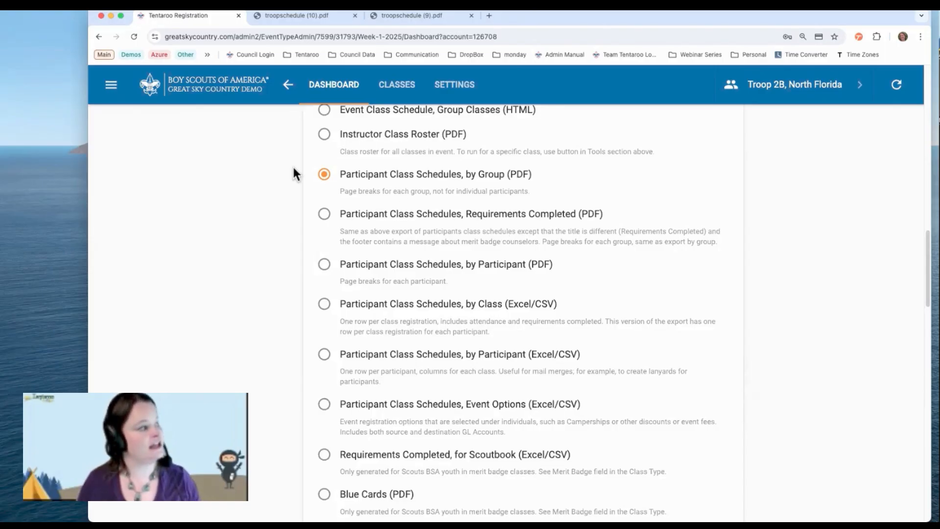
{"action": "left_click", "coordinate": [280, 15]}
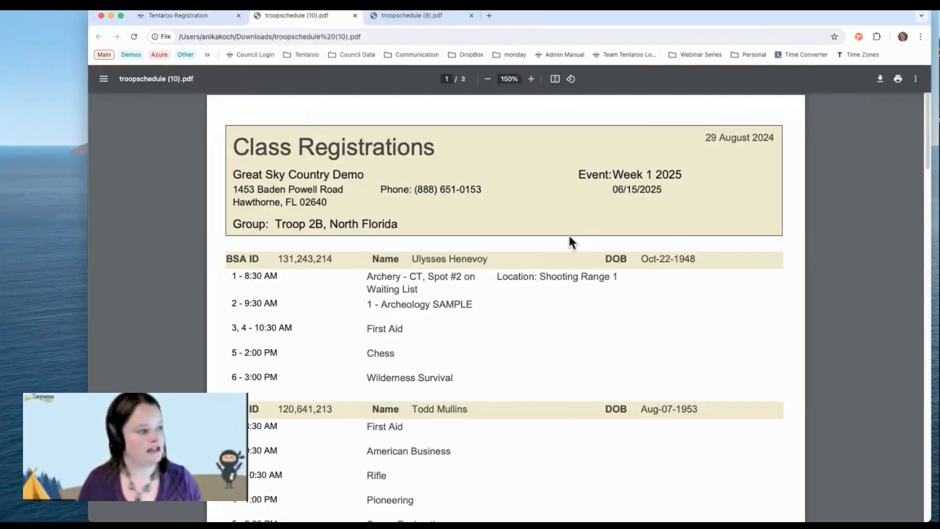
{"action": "scroll", "coordinate": [569, 237], "scroll_direction": "down", "scroll_amount": 3}
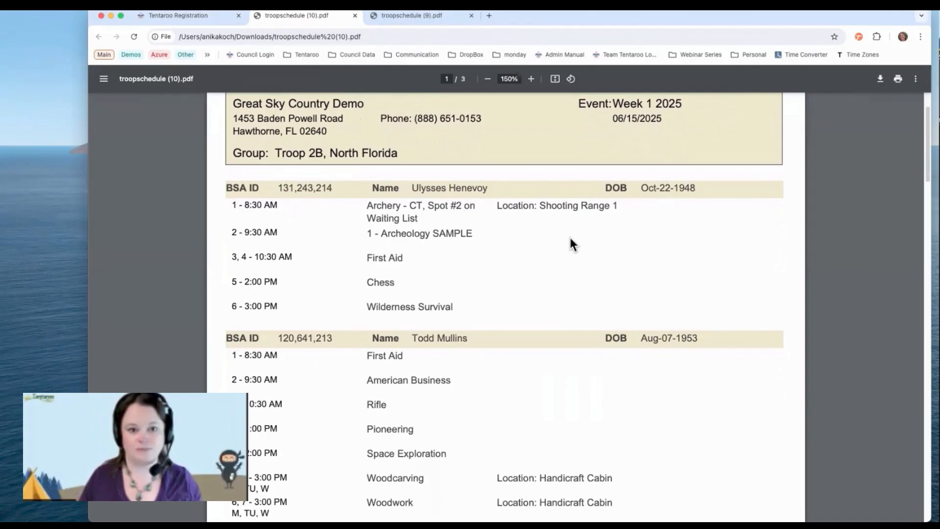
{"action": "scroll", "coordinate": [571, 240], "scroll_direction": "down", "scroll_amount": 2}
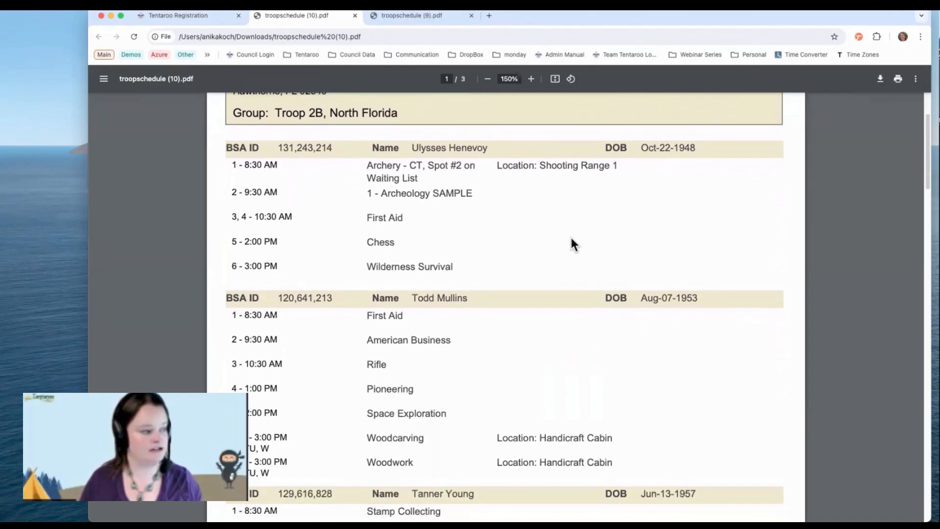
{"action": "left_click_drag", "start_coordinate": [498, 165], "coordinate": [619, 175]}
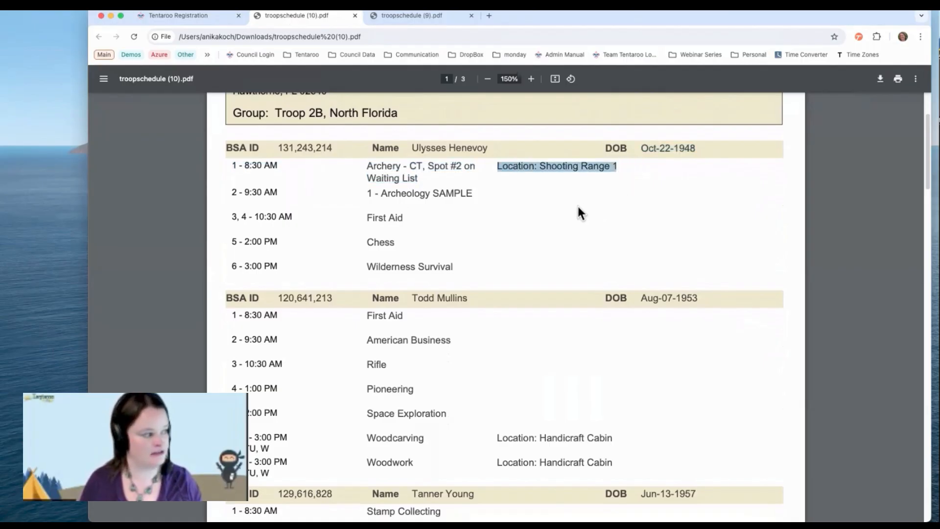
Read on to the Troop 132 page of the schedule PDF and examine an Archery - CT entry's location.
{"action": "scroll", "coordinate": [578, 207], "scroll_direction": "down", "scroll_amount": 6}
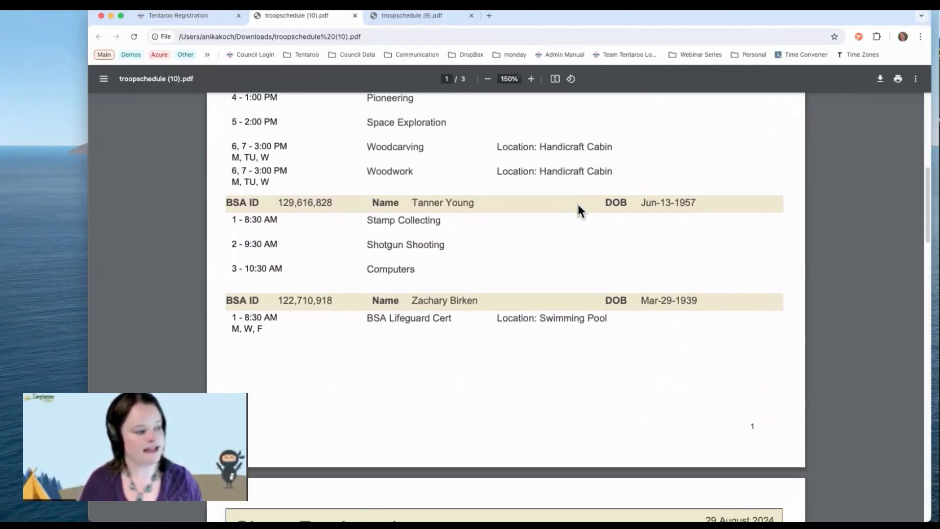
{"action": "scroll", "coordinate": [578, 206], "scroll_direction": "down", "scroll_amount": 7}
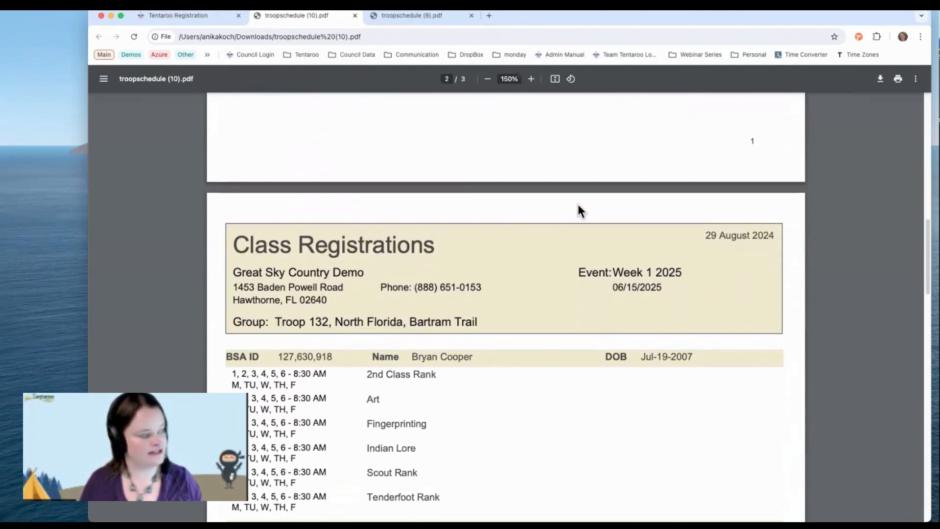
{"action": "scroll", "coordinate": [578, 207], "scroll_direction": "down", "scroll_amount": 3}
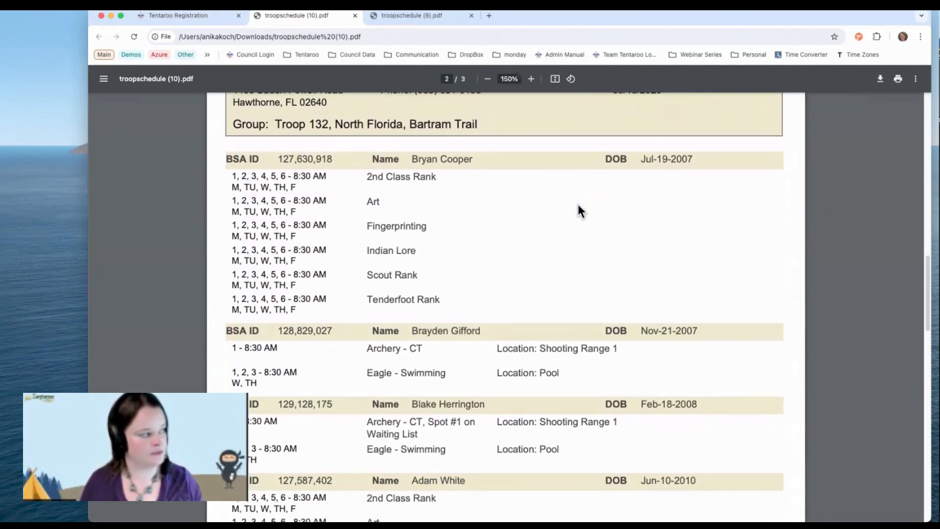
{"action": "scroll", "coordinate": [578, 210], "scroll_direction": "up", "scroll_amount": 1}
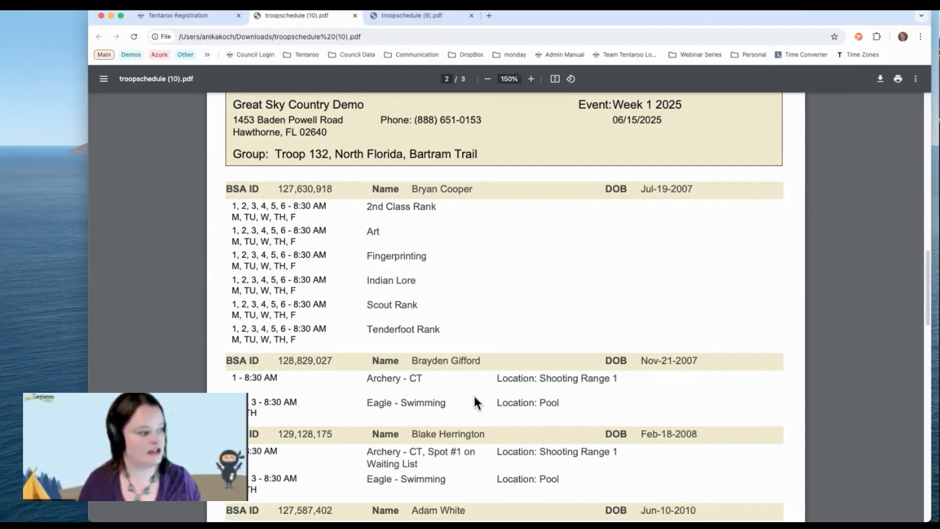
{"action": "left_click_drag", "start_coordinate": [496, 378], "coordinate": [631, 380]}
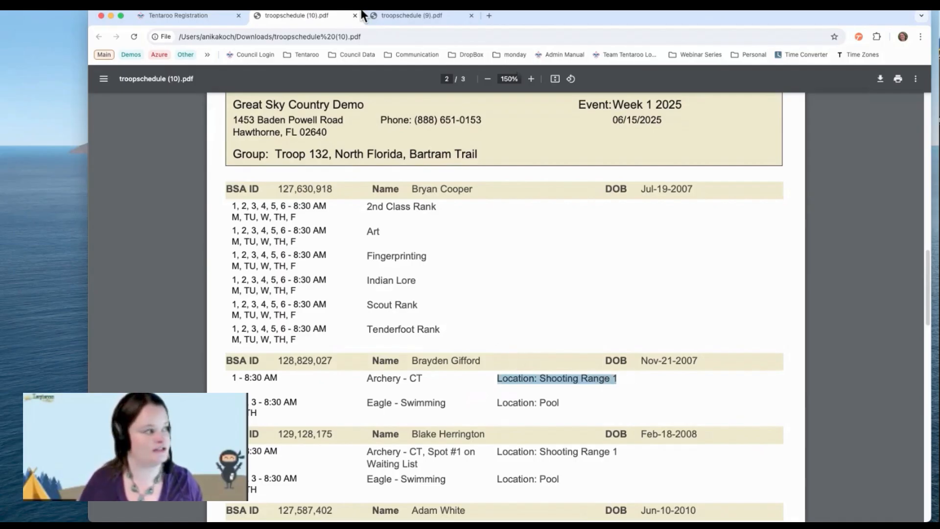
Examine the First Aid attendance, partial and completed entries in troopschedule (9).pdf, and close both schedule PDFs.
{"action": "left_click", "coordinate": [395, 15]}
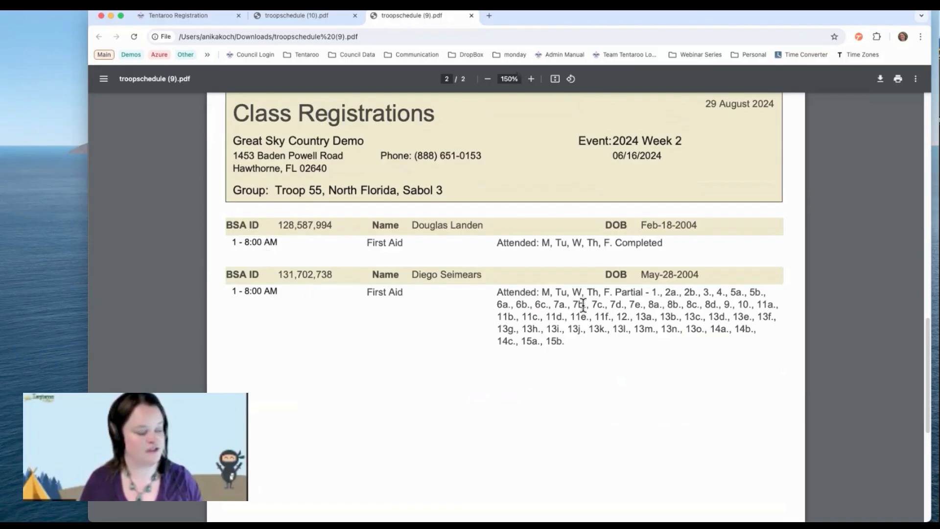
{"action": "left_click_drag", "start_coordinate": [498, 292], "coordinate": [649, 344]}
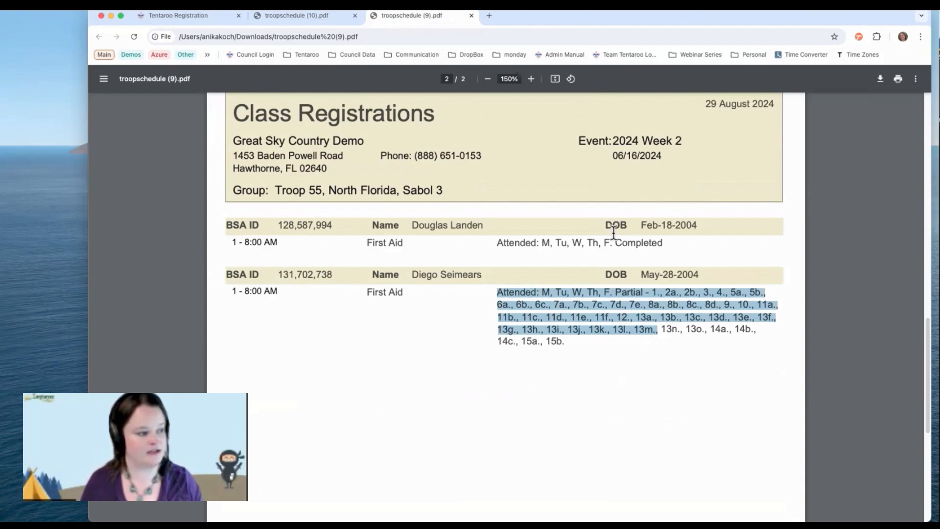
{"action": "double_click", "coordinate": [627, 244]}
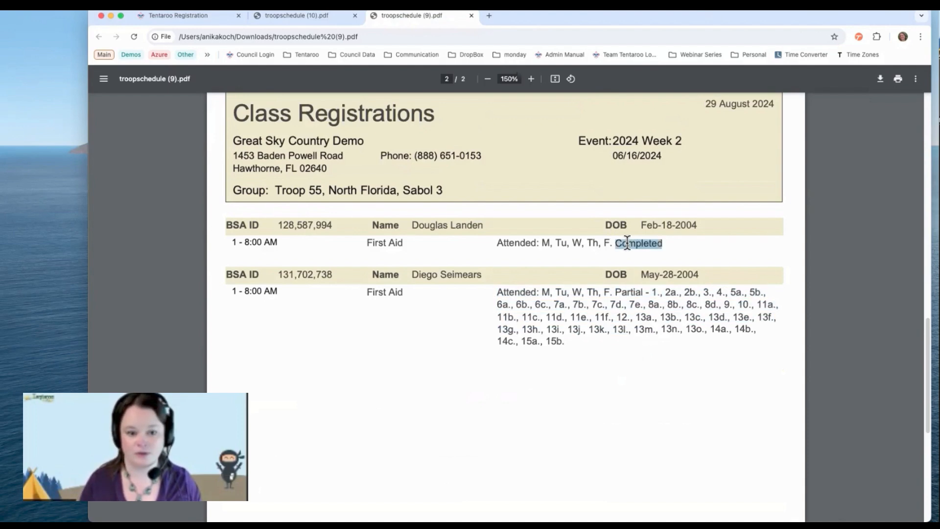
{"action": "left_click", "coordinate": [355, 16]}
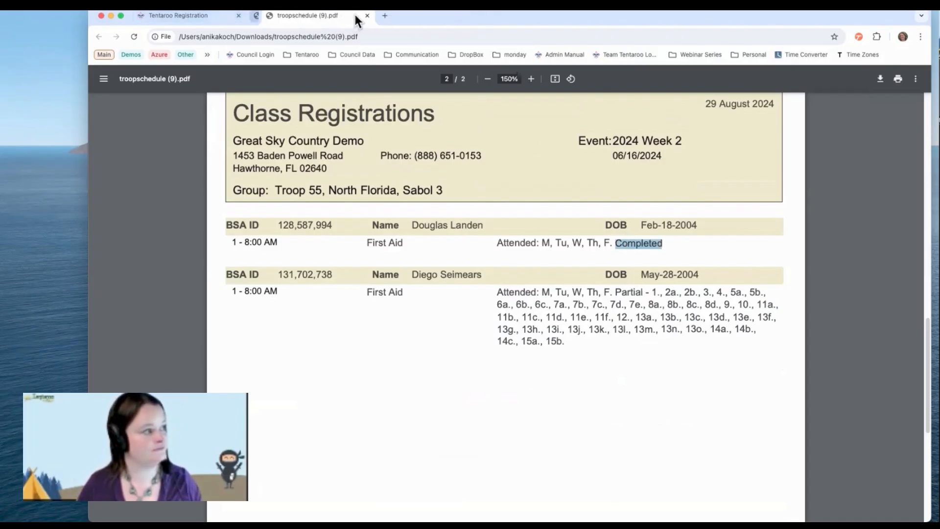
{"action": "left_click", "coordinate": [355, 15]}
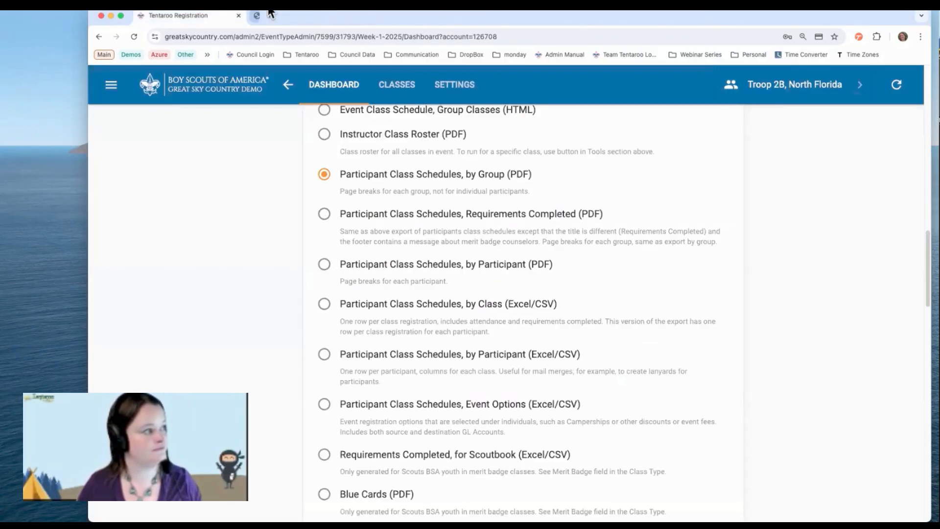
Select the Requirements Completed (PDF) and by Participant (PDF) schedule reports in turn, and look over the remaining export options.
{"action": "left_click", "coordinate": [326, 215]}
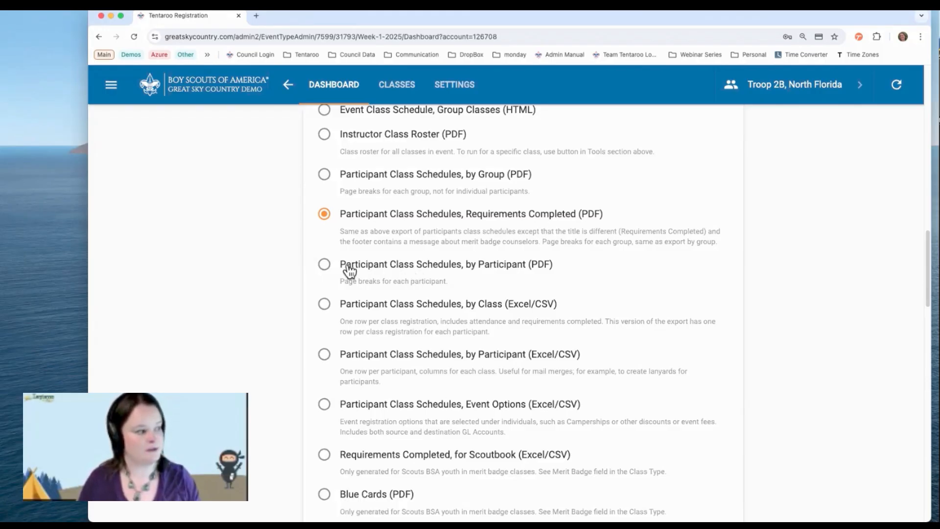
{"action": "left_click", "coordinate": [326, 265]}
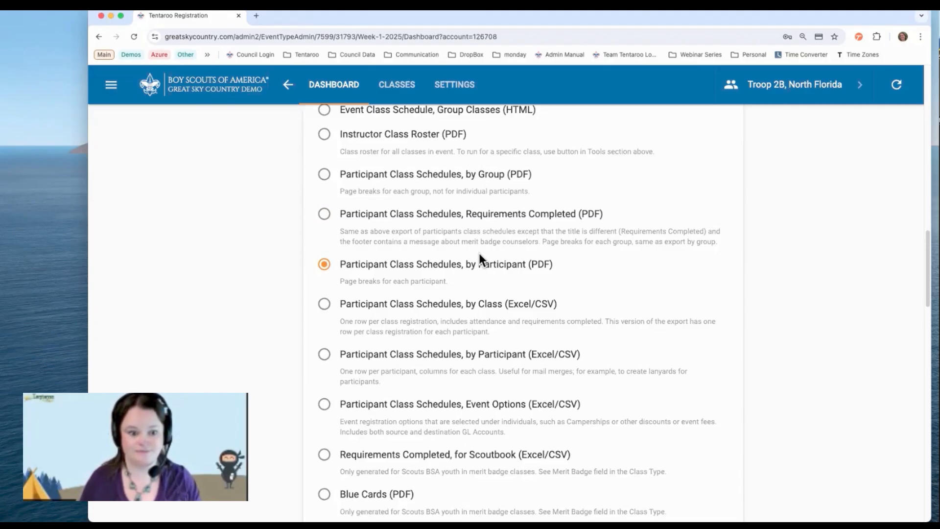
{"action": "scroll", "coordinate": [346, 256], "scroll_direction": "down", "scroll_amount": 3}
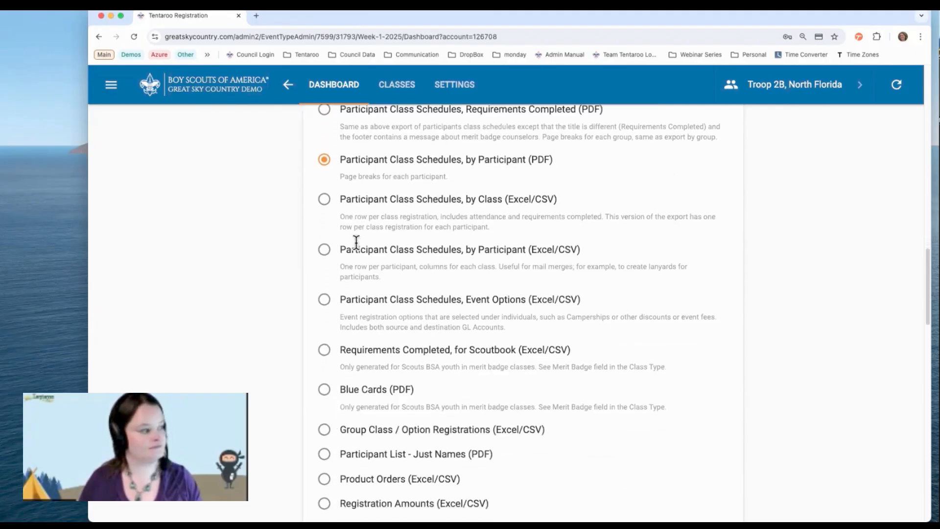
{"action": "scroll", "coordinate": [356, 245], "scroll_direction": "down", "scroll_amount": 1}
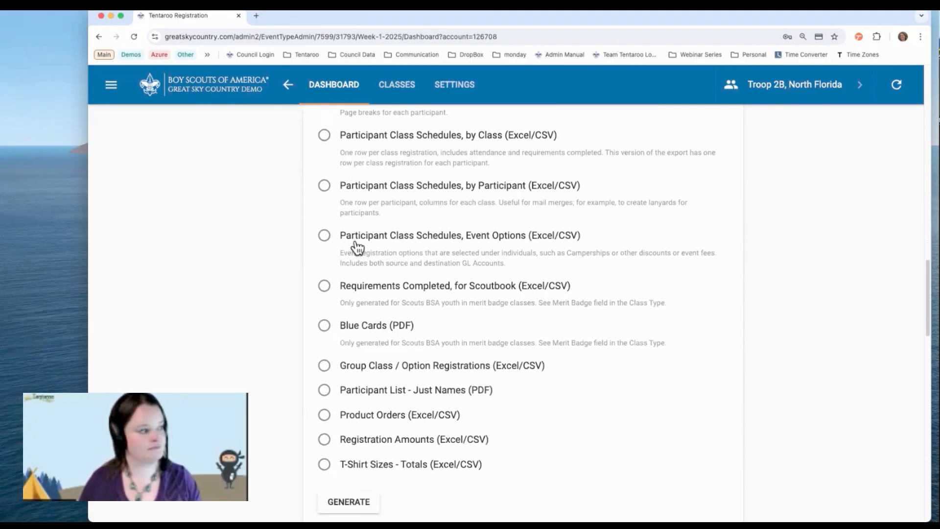
Select Participant Class Schedules, by Class (Excel/CSV), switch to its Excel workbook and examine the class details and Spot # on Waiting List entries.
{"action": "left_click", "coordinate": [325, 136]}
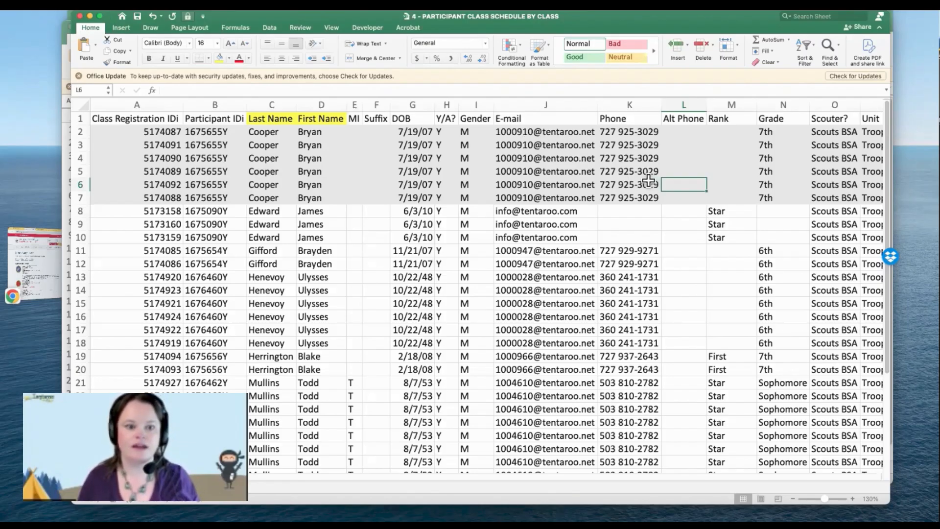
{"action": "scroll", "coordinate": [649, 182], "scroll_direction": "right", "scroll_amount": 10}
{"action": "scroll", "coordinate": [647, 180], "scroll_direction": "right", "scroll_amount": 10}
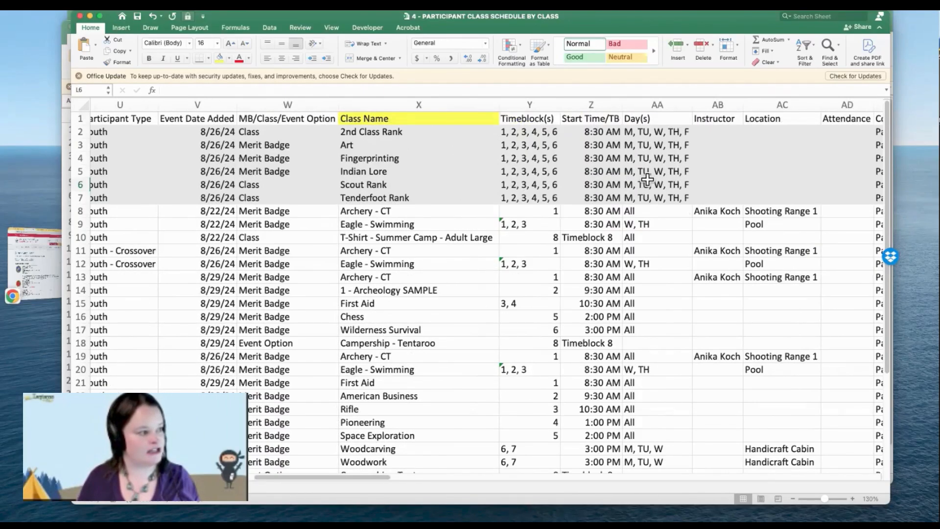
{"action": "scroll", "coordinate": [648, 180], "scroll_direction": "right", "scroll_amount": 6}
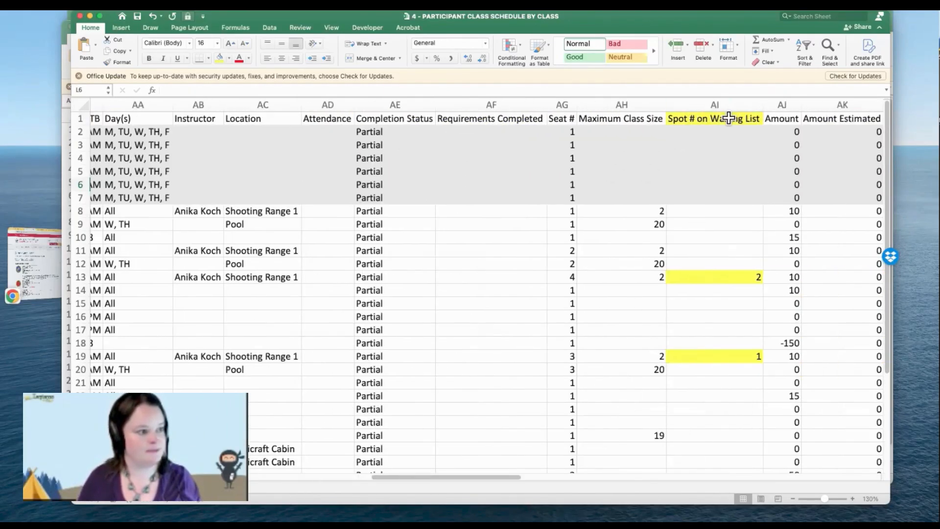
{"action": "left_click", "coordinate": [729, 118]}
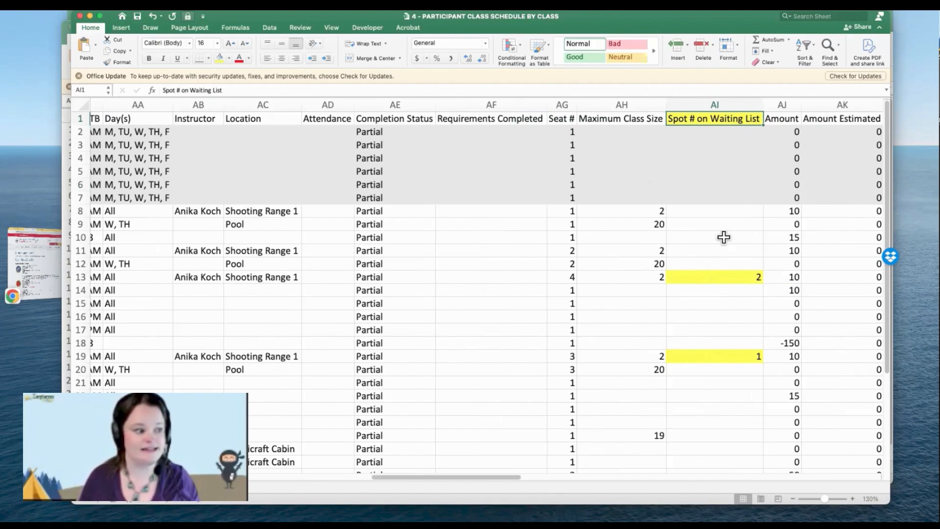
{"action": "left_click", "coordinate": [724, 279]}
{"action": "left_click", "coordinate": [725, 360]}
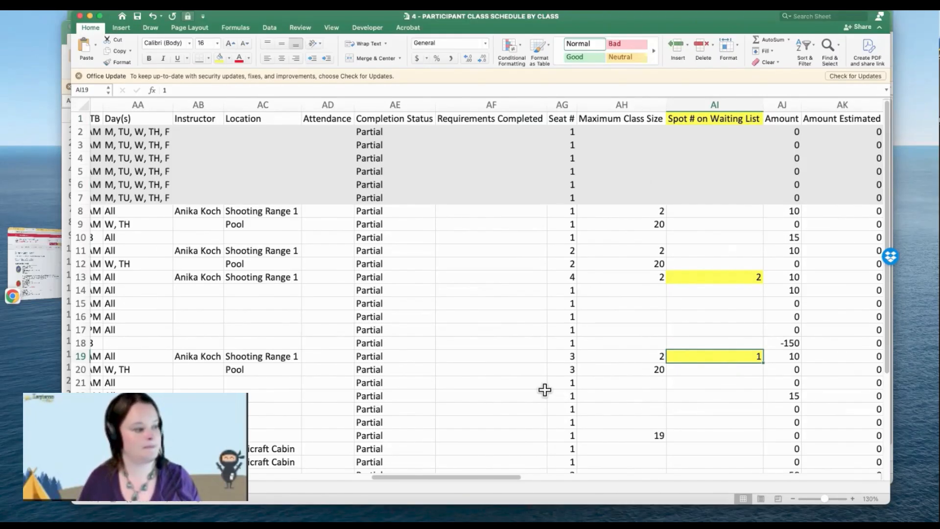
Select Participant Class Schedules, by Participant (Excel/CSV) on the dashboard, and bring up the 5 - CLASS SCHEDULE BY PARTICIPANT workbook in Excel.
{"action": "key", "text": "ctrl+Left"}
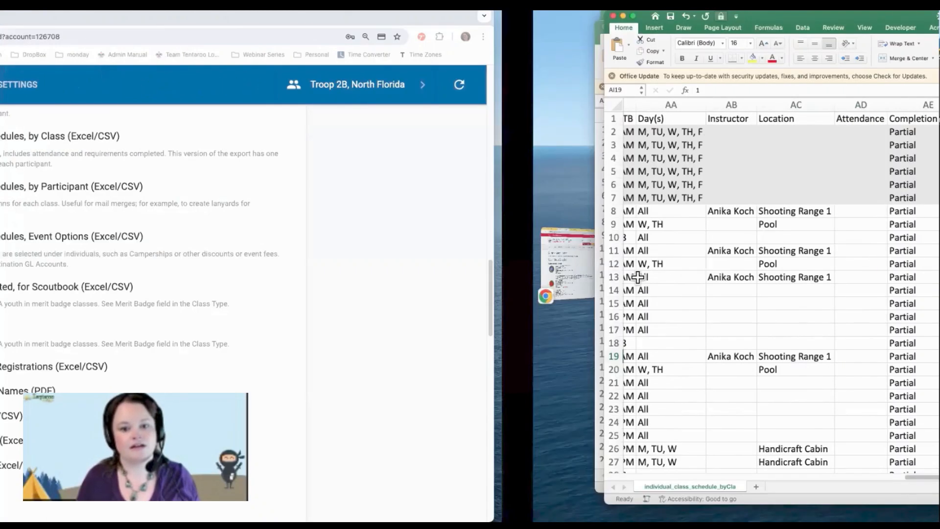
{"action": "left_click", "coordinate": [324, 187]}
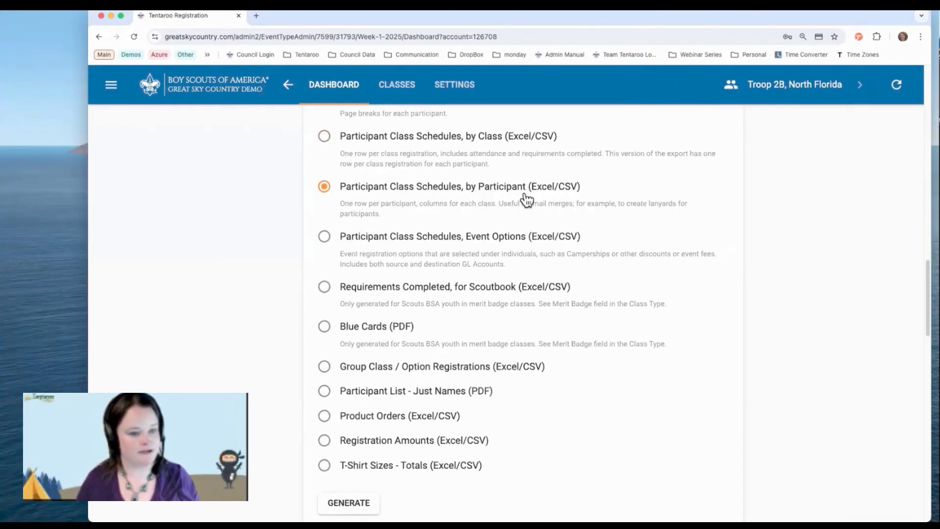
{"action": "key", "text": "ctrl+Right"}
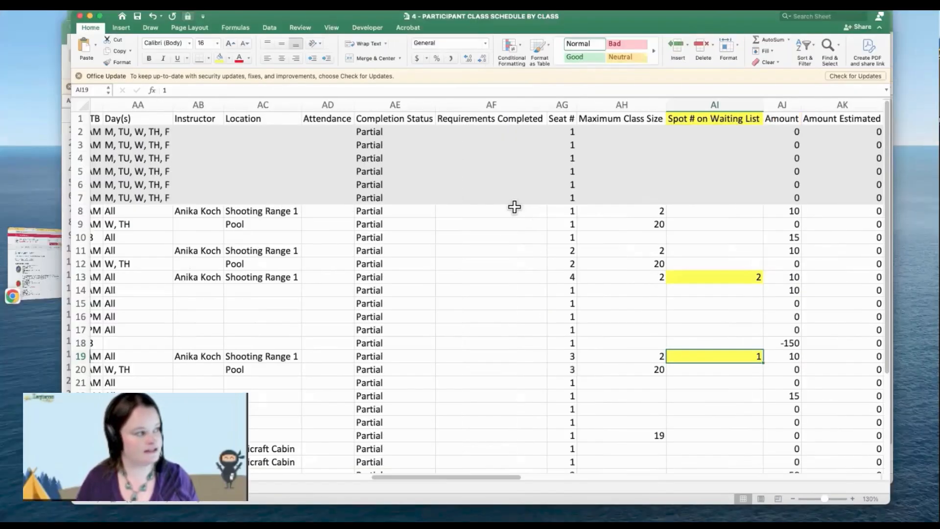
{"action": "key", "text": "ctrl+Up"}
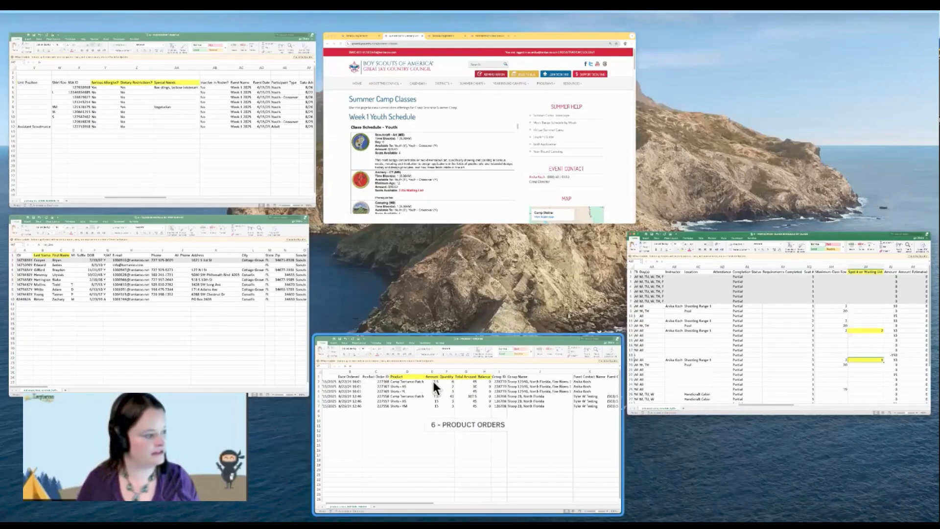
{"action": "left_click", "coordinate": [431, 379]}
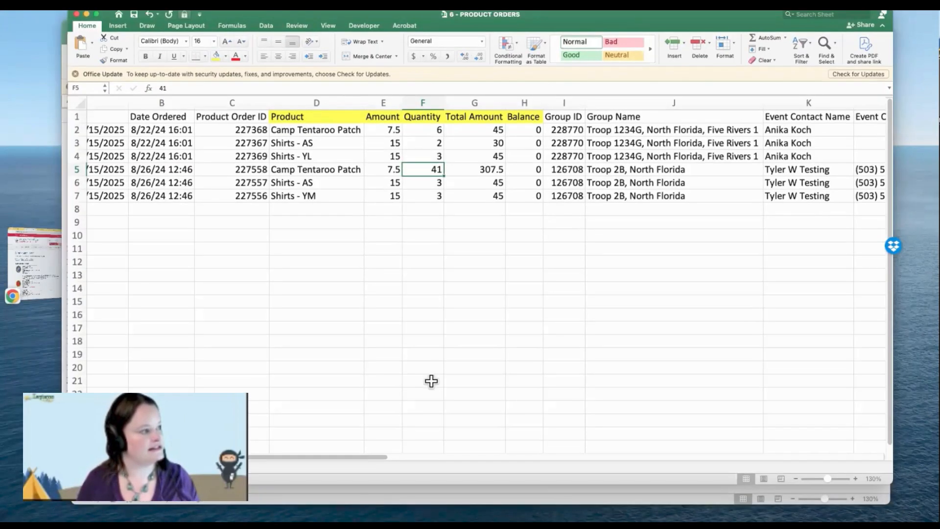
{"action": "key", "text": "ctrl+Up"}
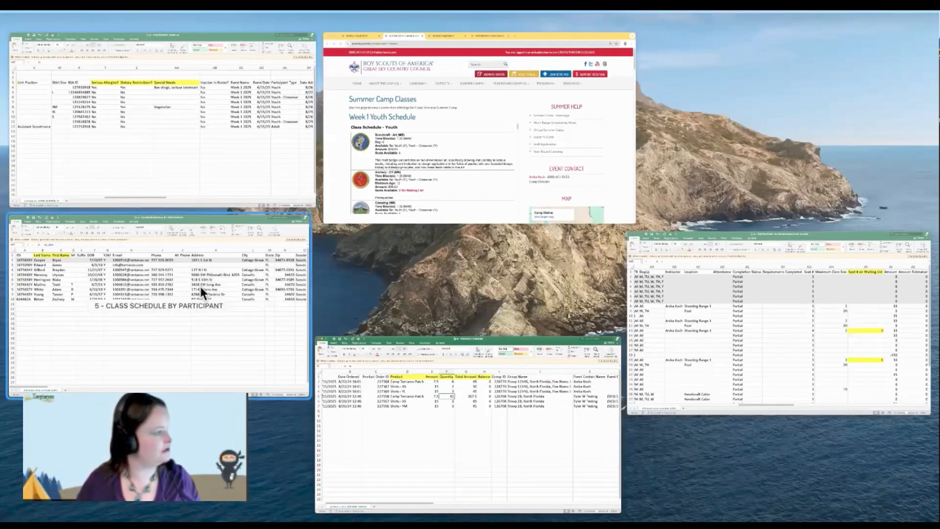
{"action": "left_click", "coordinate": [200, 286]}
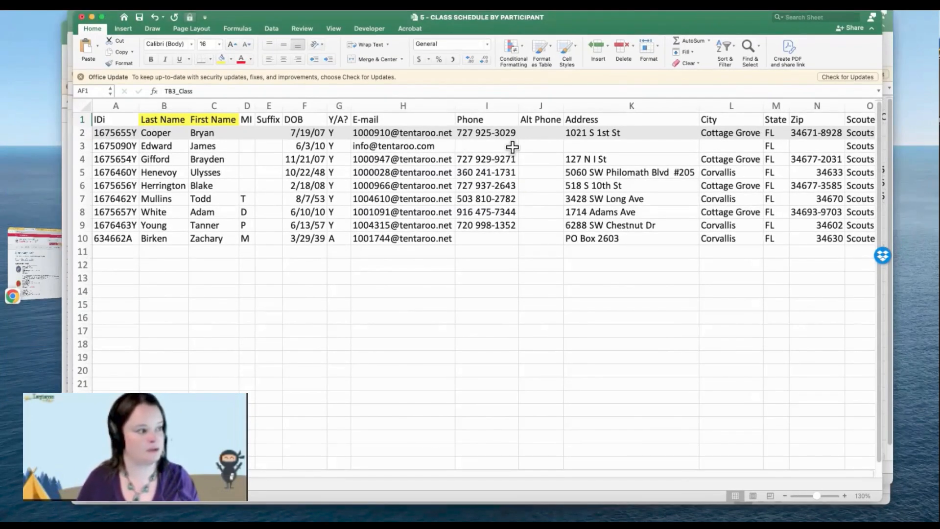
Examine the TB1_Class column and the first participant's list of classes in the by-participant workbook.
{"action": "scroll", "coordinate": [789, 156], "scroll_direction": "right", "scroll_amount": 15}
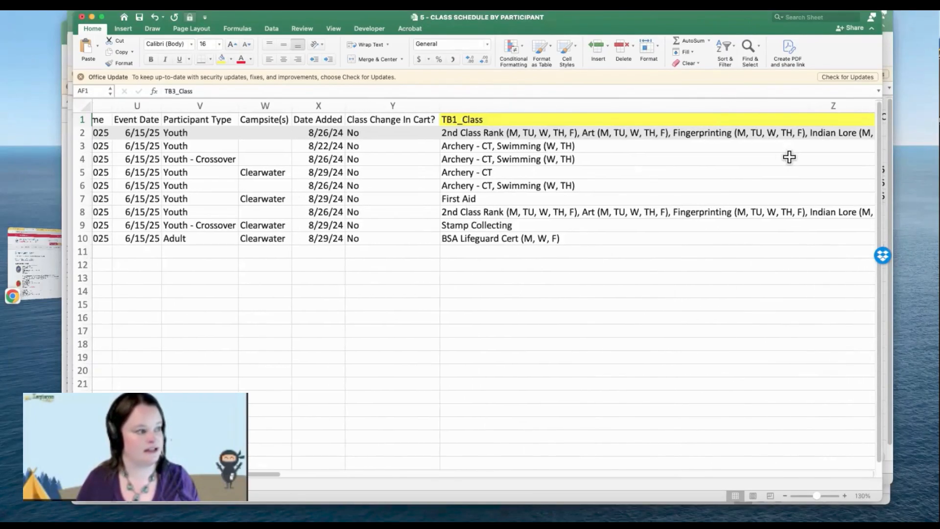
{"action": "scroll", "coordinate": [789, 157], "scroll_direction": "right", "scroll_amount": 5}
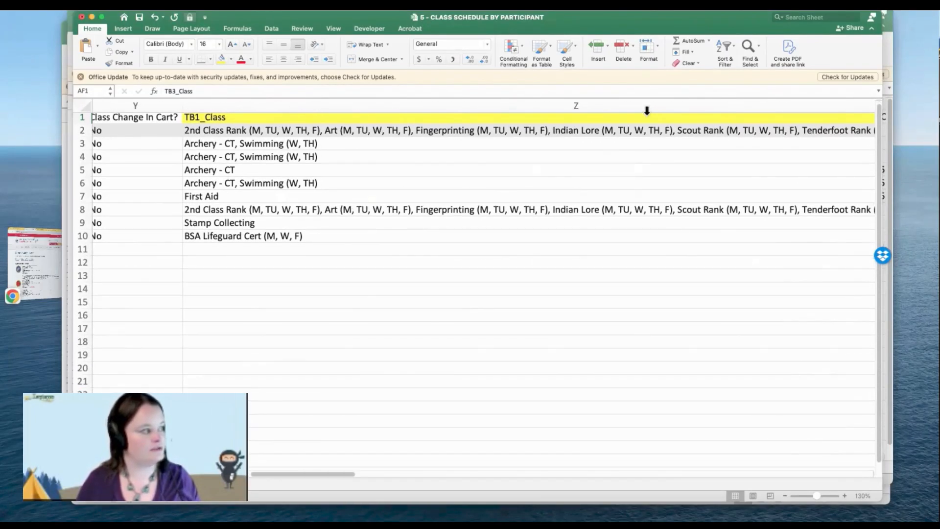
{"action": "left_click", "coordinate": [647, 110]}
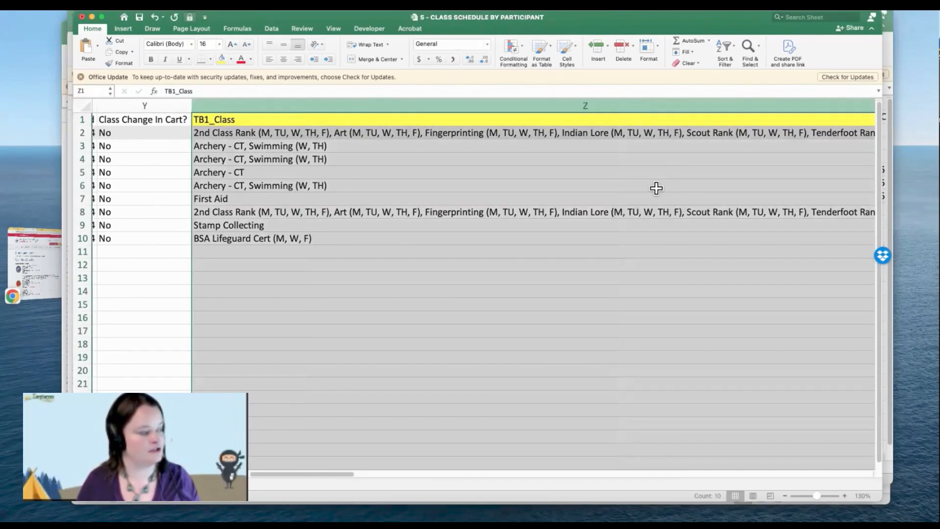
{"action": "left_click", "coordinate": [529, 133]}
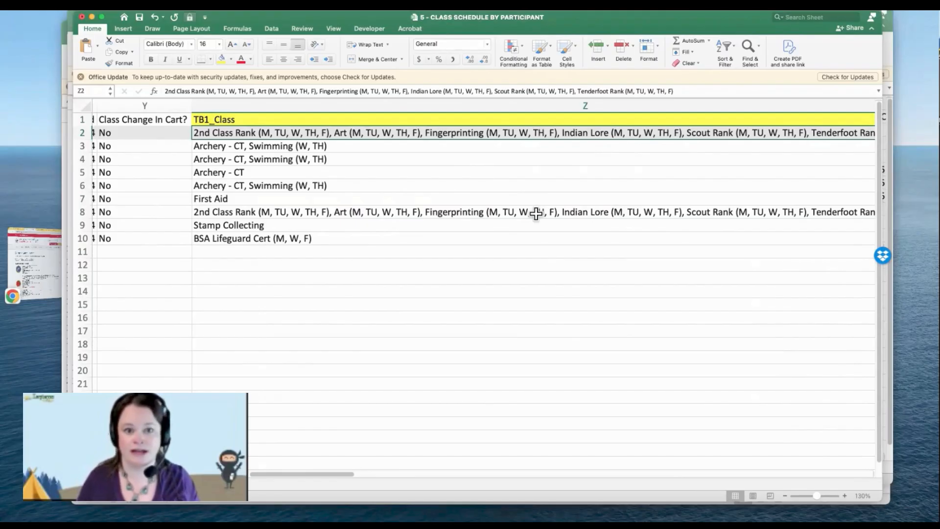
Examine the class, location and start-time columns for each time block in the by-participant workbook.
{"action": "scroll", "coordinate": [535, 212], "scroll_direction": "right", "scroll_amount": 10}
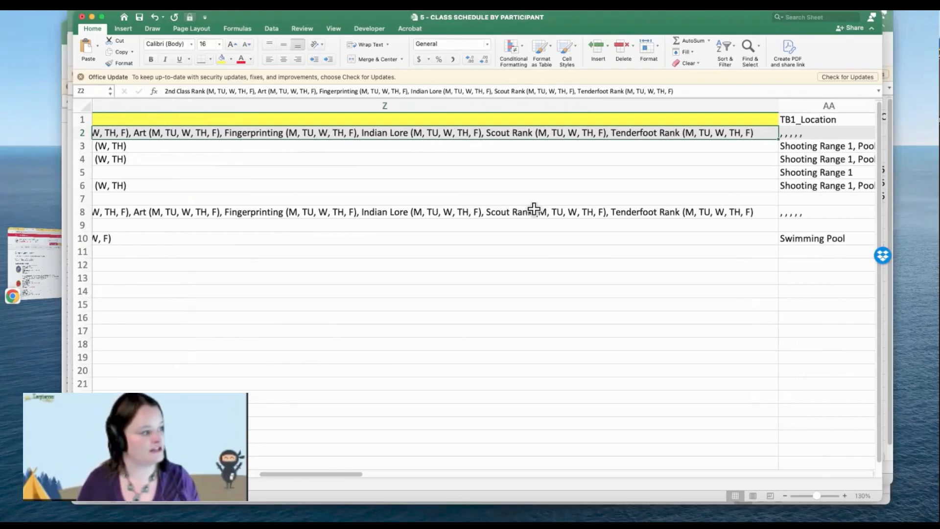
{"action": "scroll", "coordinate": [534, 209], "scroll_direction": "right", "scroll_amount": 15}
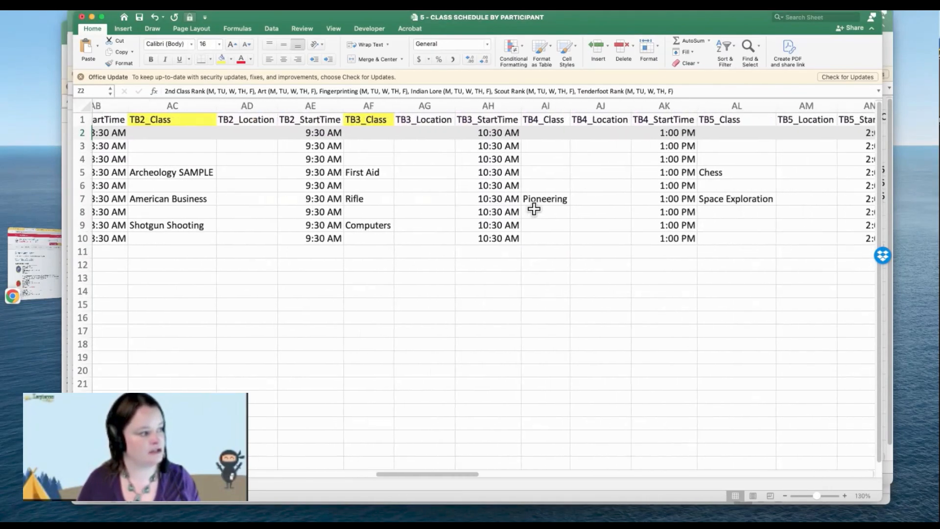
{"action": "scroll", "coordinate": [534, 209], "scroll_direction": "right", "scroll_amount": 2}
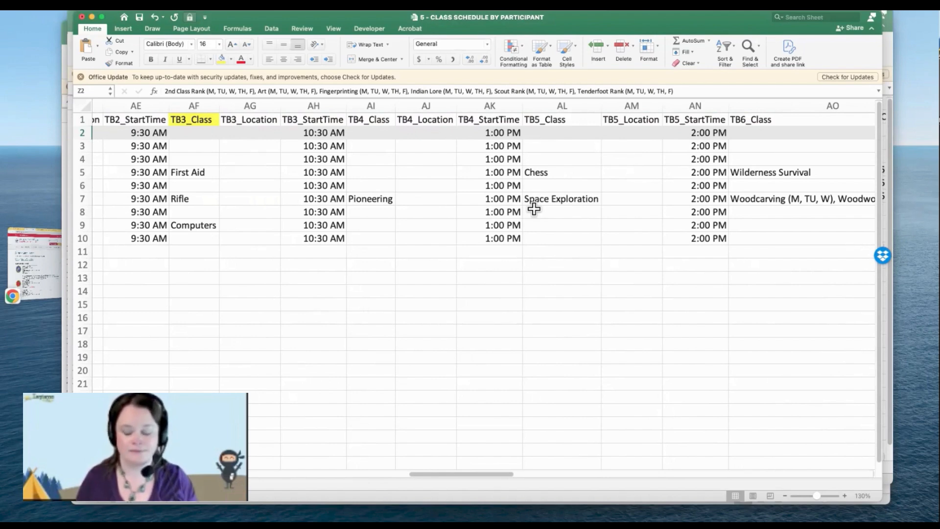
{"action": "scroll", "coordinate": [533, 209], "scroll_direction": "left", "scroll_amount": 10}
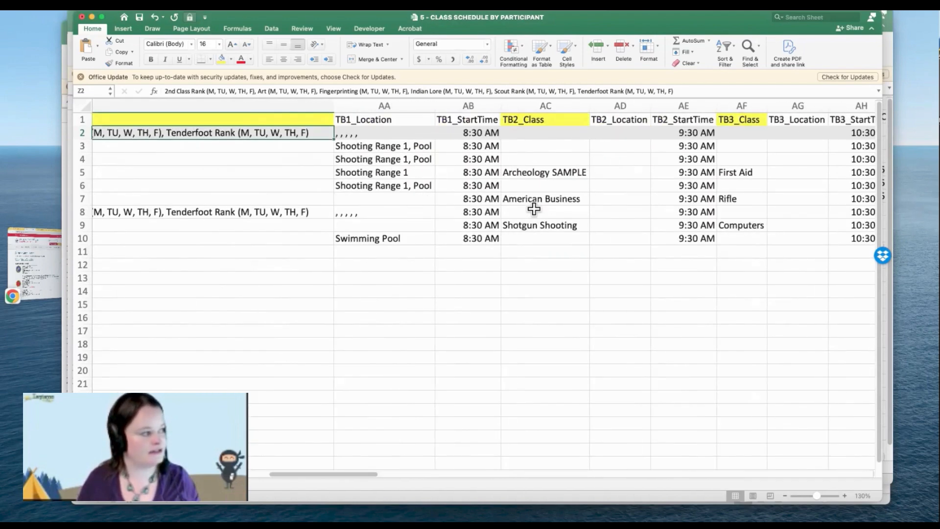
Close the by-participant workbook and select Participant Class Schedules, Event Options (Excel/CSV) on the dashboard in Chrome.
{"action": "left_click", "coordinate": [82, 17]}
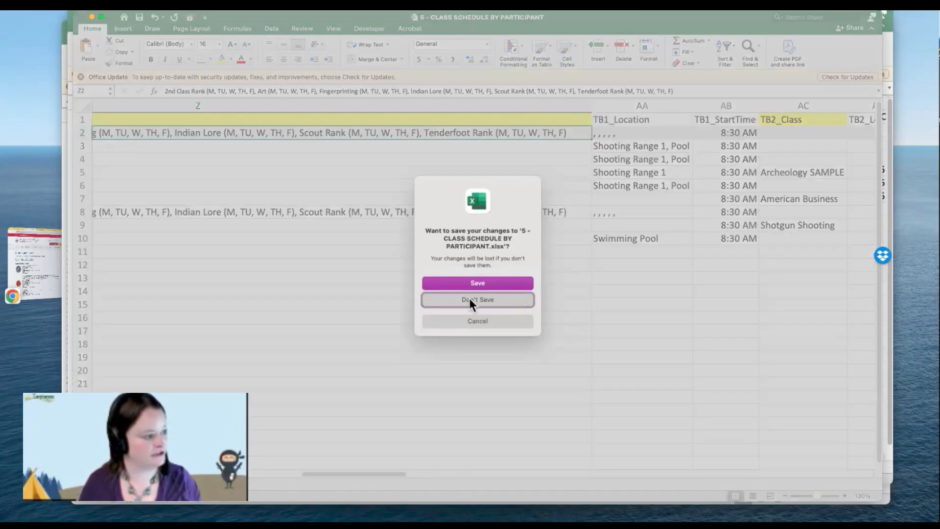
{"action": "left_click", "coordinate": [475, 281]}
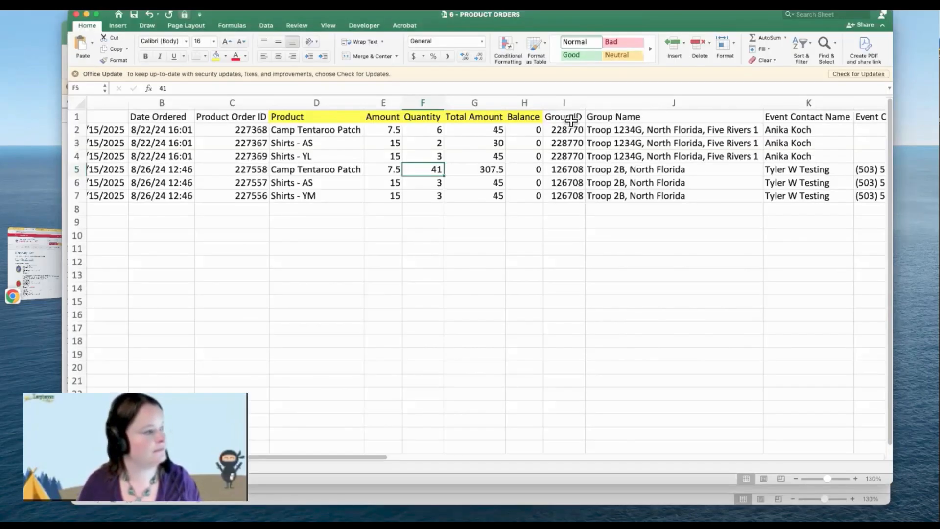
{"action": "key", "text": "ctrl+Left"}
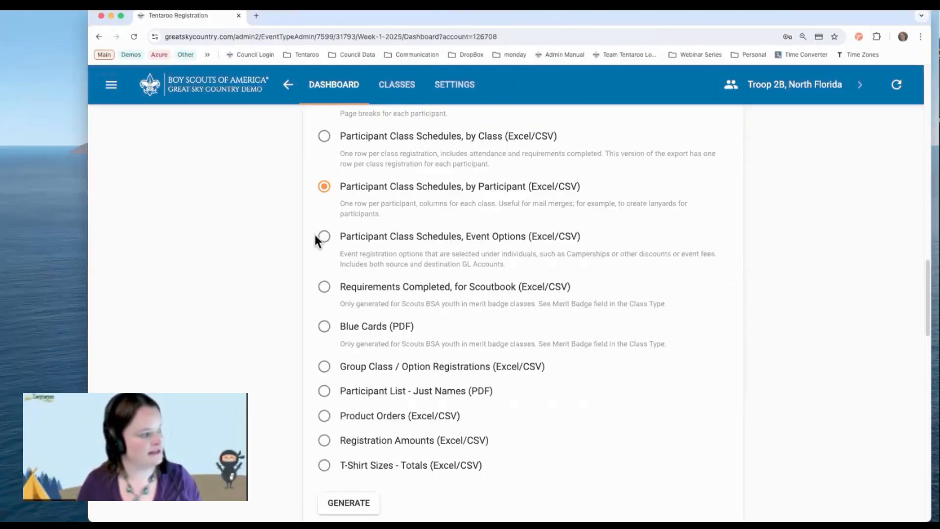
{"action": "left_click", "coordinate": [318, 237]}
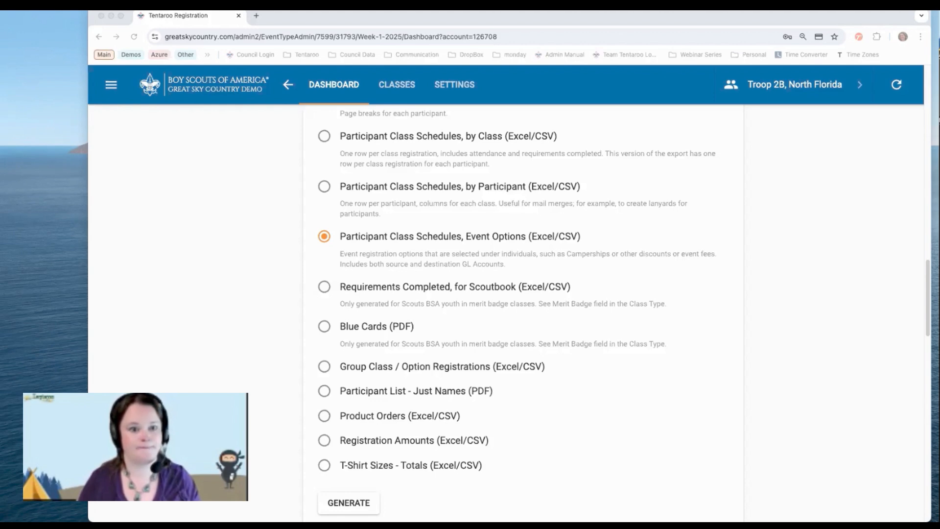
Select Requirements Completed, for Scoutbook (Excel/CSV) and set its group to Troop 132, North Florida, Bartram Trail.
{"action": "left_click", "coordinate": [325, 287]}
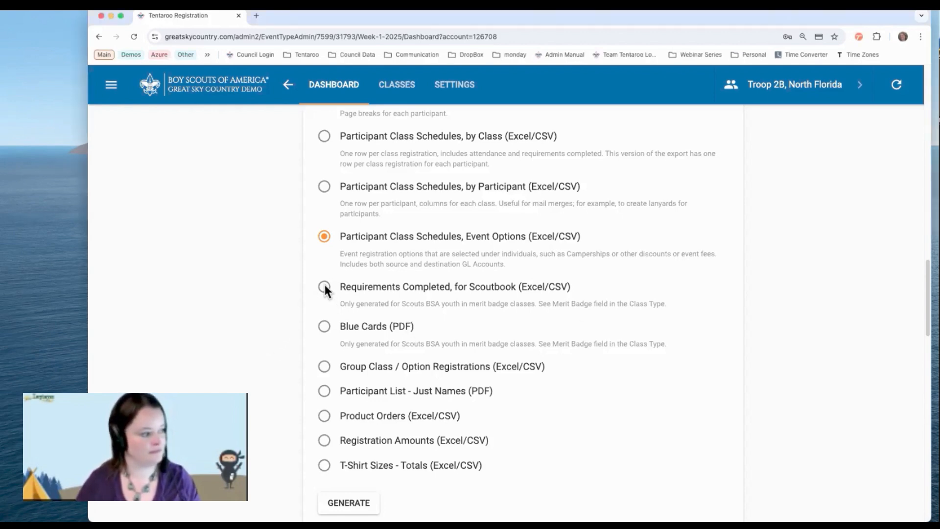
{"action": "left_click", "coordinate": [325, 289]}
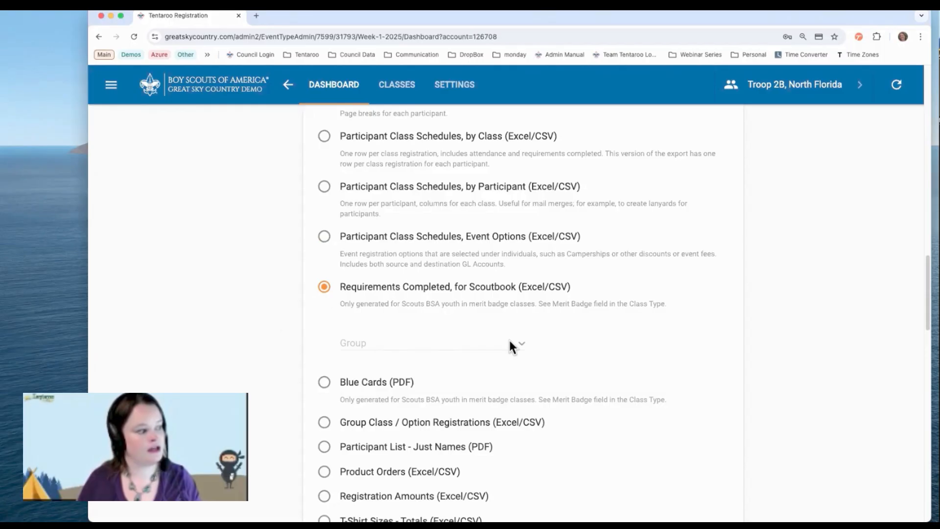
{"action": "scroll", "coordinate": [511, 341], "scroll_direction": "down", "scroll_amount": 3}
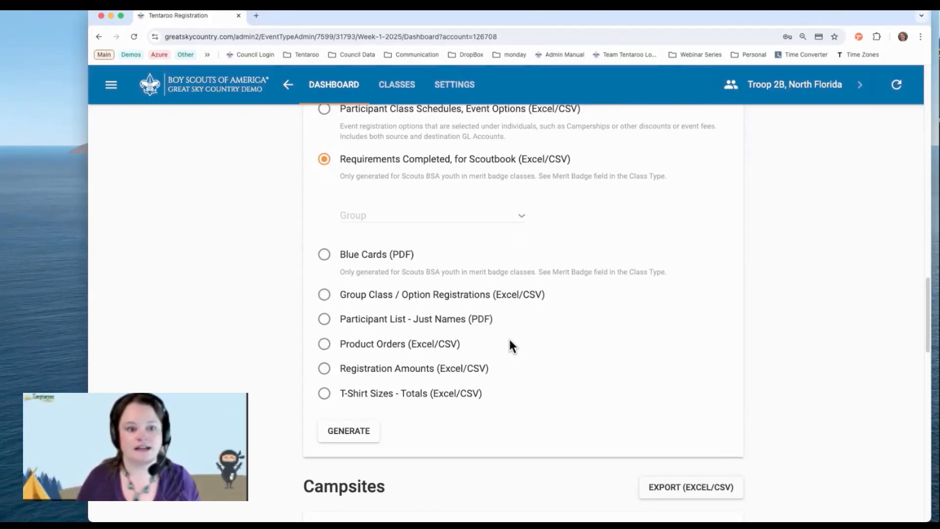
{"action": "left_click", "coordinate": [377, 223]}
{"action": "left_click", "coordinate": [380, 240]}
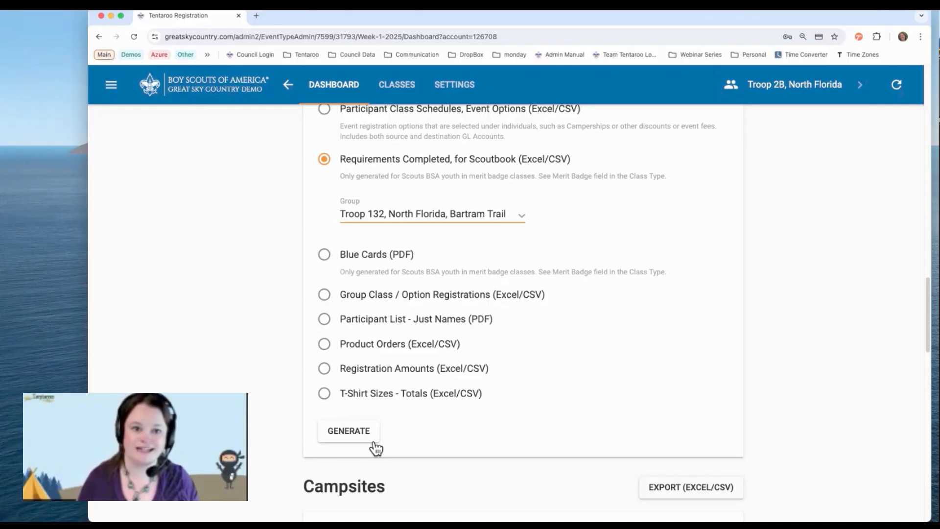
Select Blue Cards (PDF) for Troop 132, North Florida, Bartram Trail, with the Back side chosen.
{"action": "left_click", "coordinate": [323, 255]}
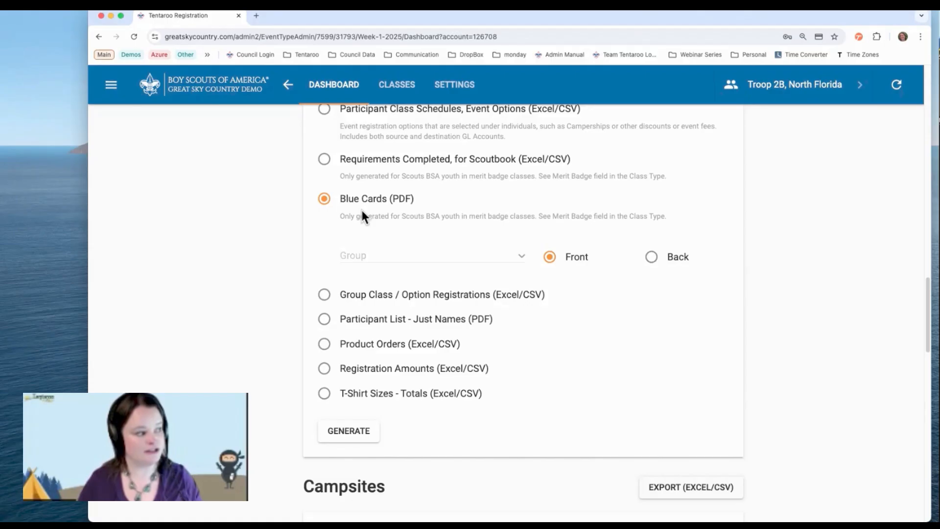
{"action": "left_click", "coordinate": [363, 255]}
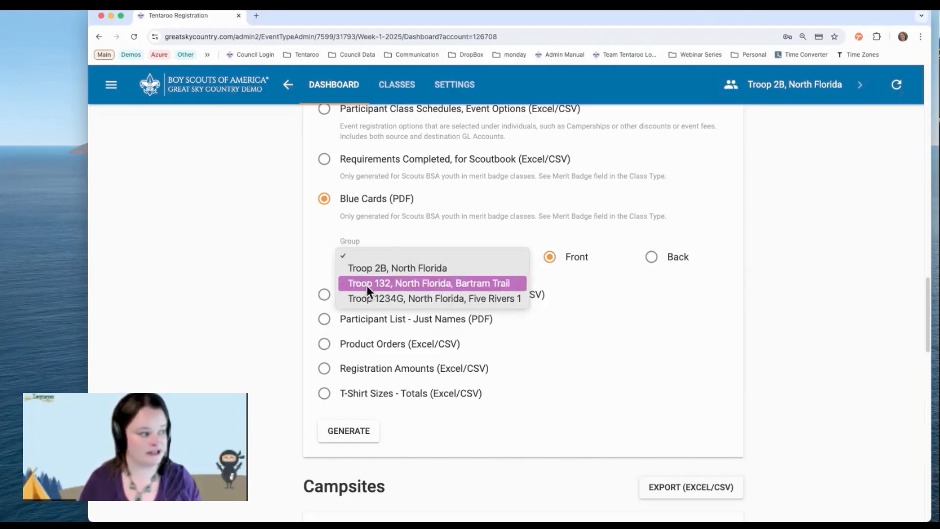
{"action": "left_click", "coordinate": [366, 284]}
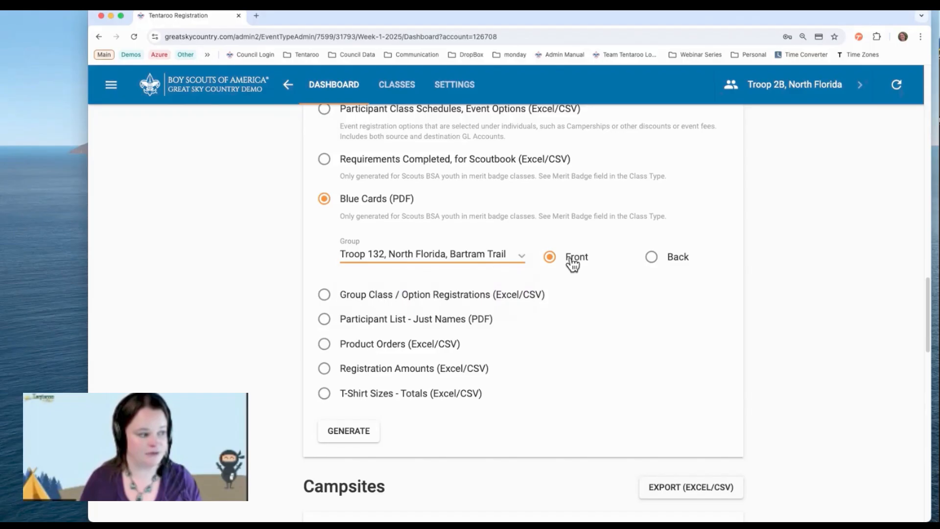
{"action": "left_click", "coordinate": [676, 267]}
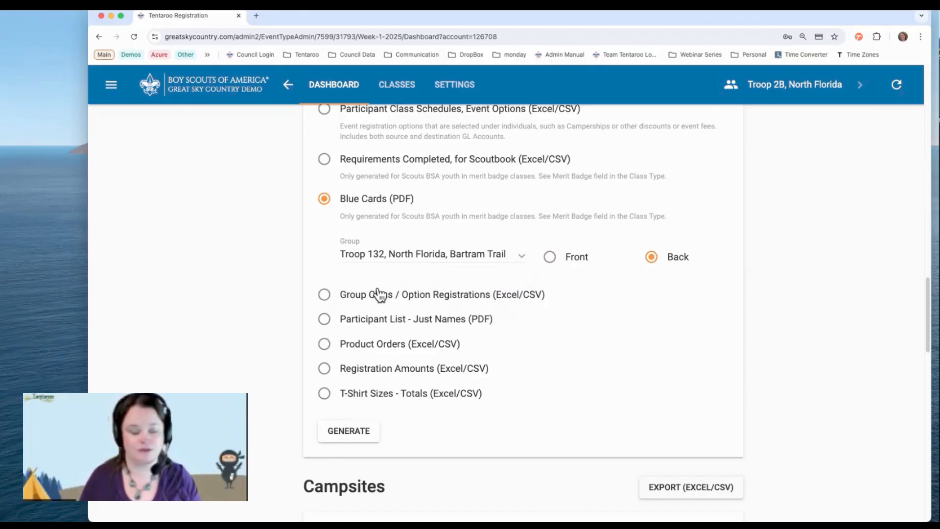
Select Group Class / Option Registrations (Excel/CSV), Participant List - Just Names (PDF) and Product Orders (Excel/CSV) in turn.
{"action": "left_click", "coordinate": [324, 296]}
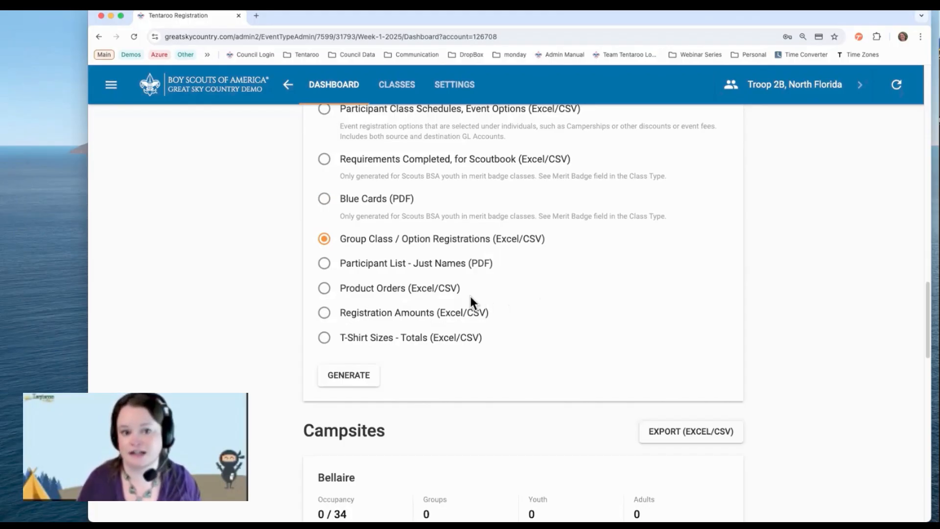
{"action": "left_click", "coordinate": [322, 265]}
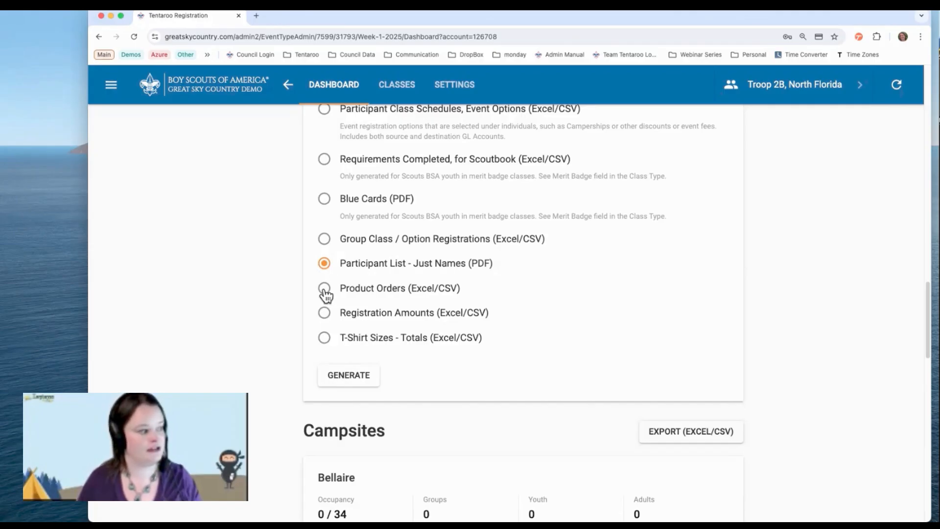
{"action": "left_click", "coordinate": [325, 291]}
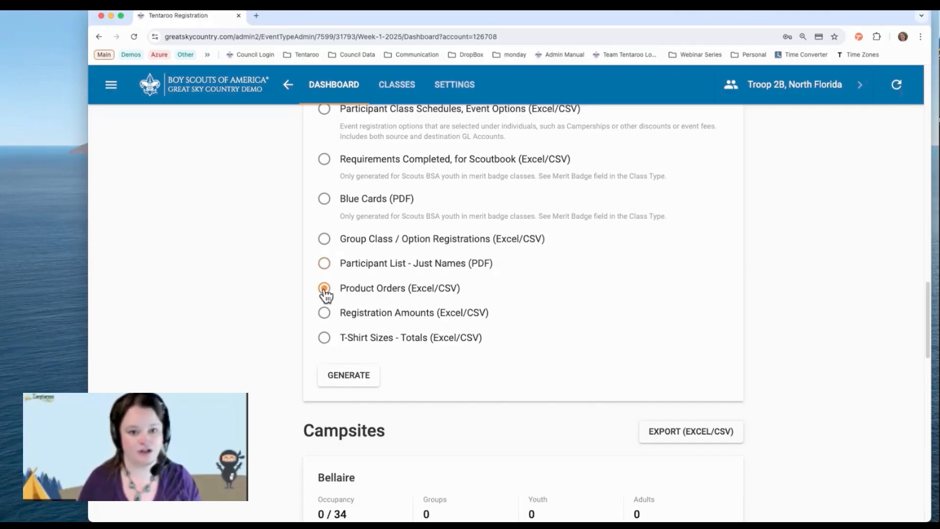
Bring up the 6 - PRODUCT ORDERS workbook in Excel and examine the product, quantity, amount and group name columns.
{"action": "key", "text": "ctrl+Right"}
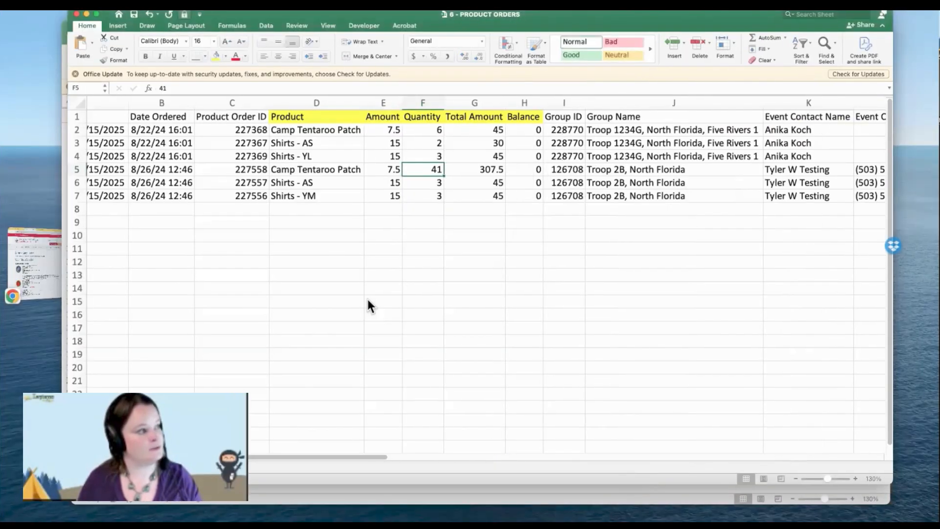
{"action": "key", "text": "ctrl+Up"}
{"action": "left_click", "coordinate": [357, 310]}
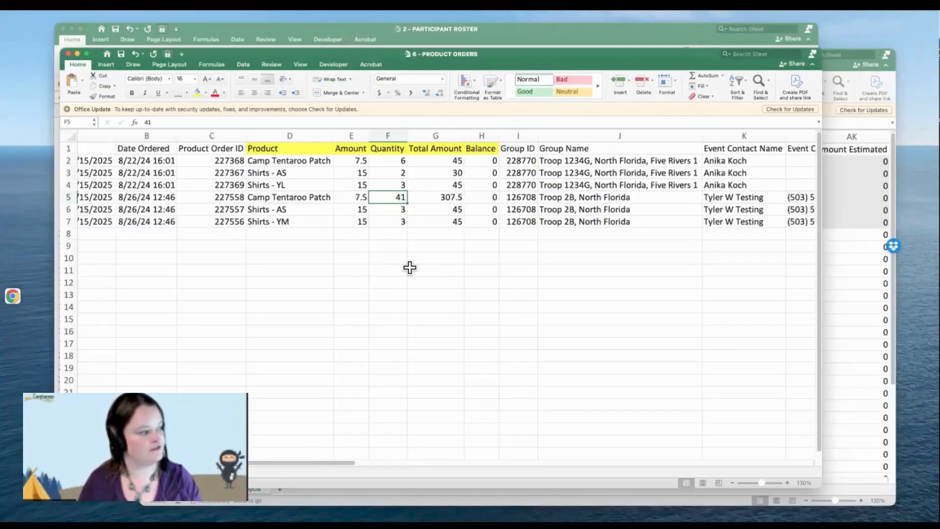
{"action": "key", "text": "ctrl+Up"}
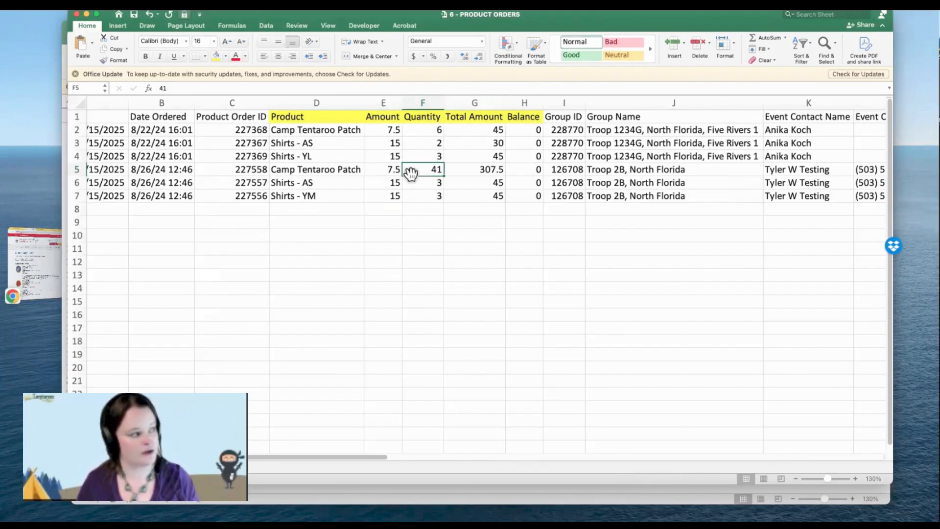
{"action": "left_click", "coordinate": [635, 131]}
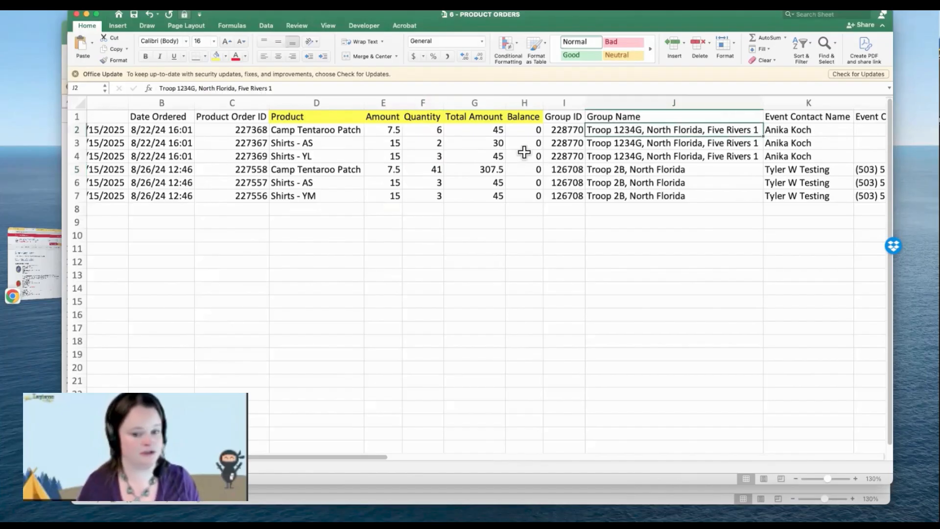
Return to the dashboard in Chrome and select the Registration Amounts and T-Shirt Sizes - Totals (Excel/CSV) reports in turn.
{"action": "key", "text": "ctrl+Right"}
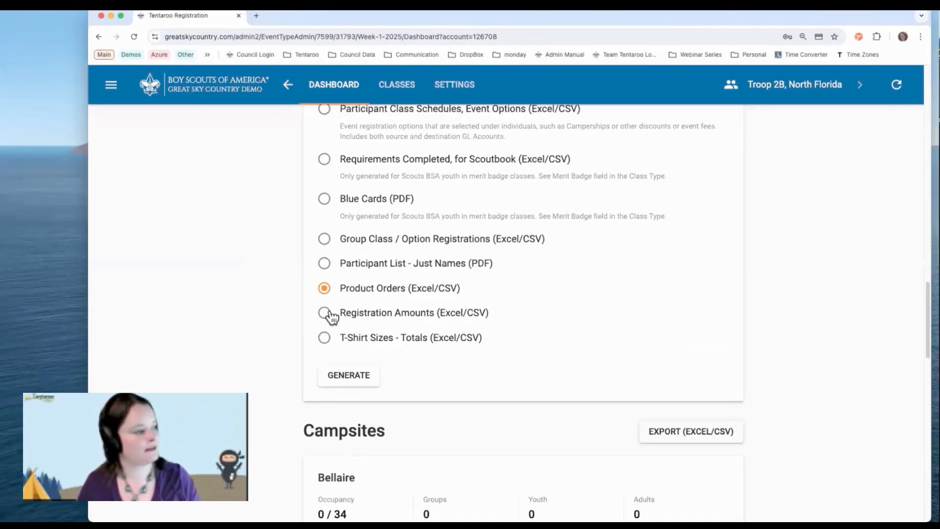
{"action": "left_click", "coordinate": [323, 314]}
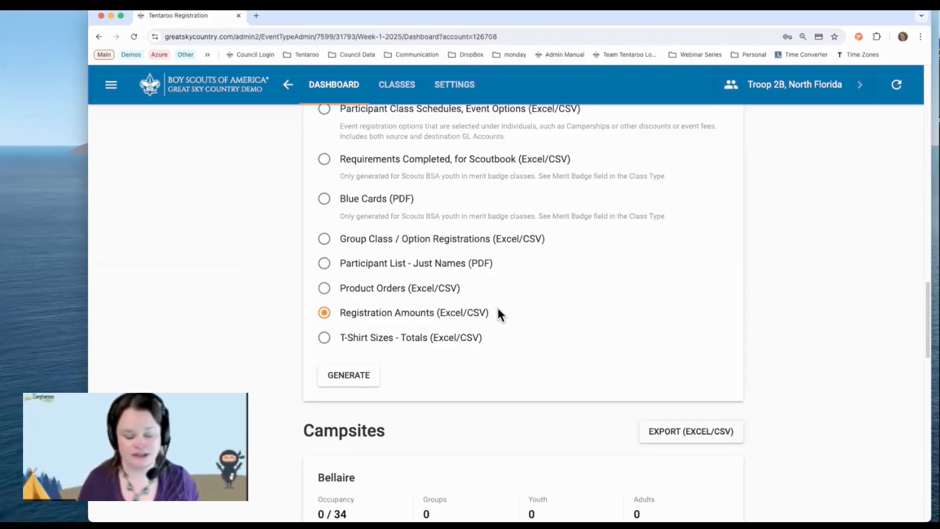
{"action": "scroll", "coordinate": [499, 311], "scroll_direction": "down", "scroll_amount": 2}
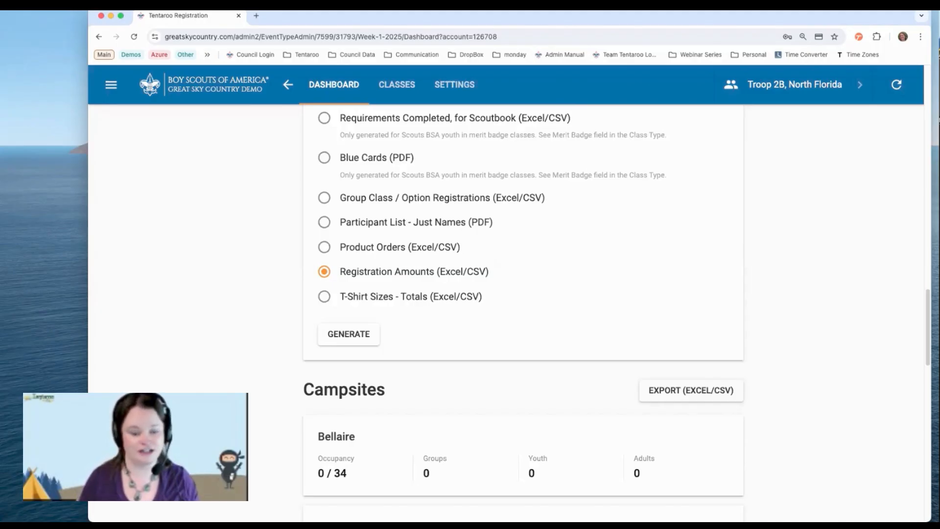
{"action": "left_click", "coordinate": [324, 297]}
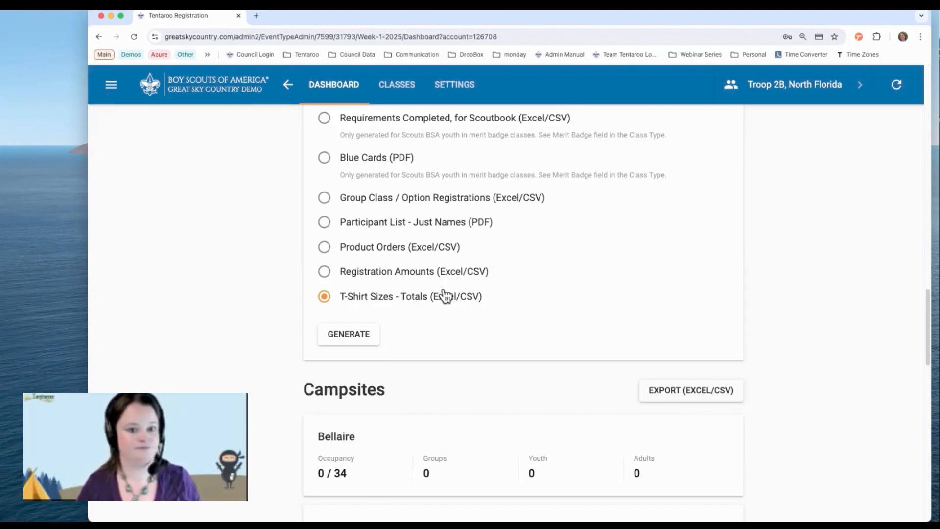
{"action": "scroll", "coordinate": [443, 292], "scroll_direction": "down", "scroll_amount": 3}
{"action": "scroll", "coordinate": [444, 293], "scroll_direction": "up", "scroll_amount": 2}
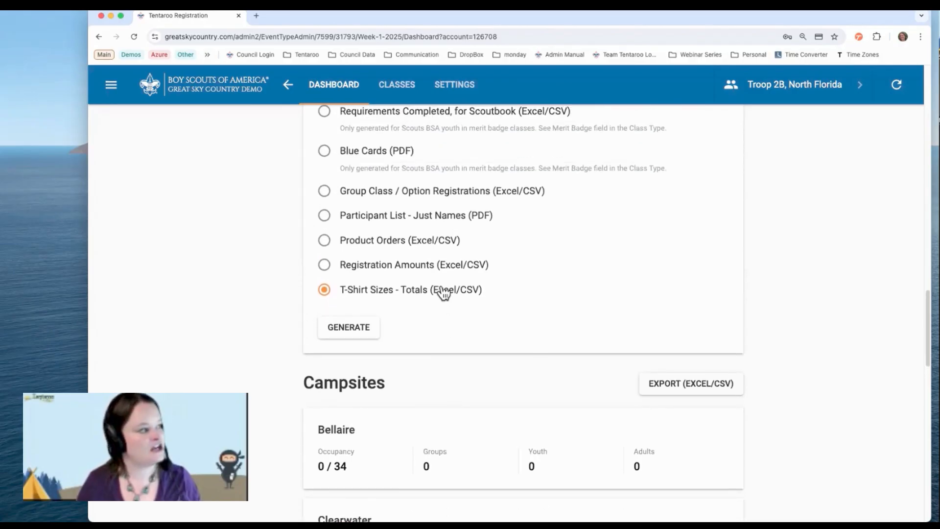
Leave the event dashboard for the Camp Tentaroo Summer Camp Reports page and look over its report options.
{"action": "left_click", "coordinate": [289, 87]}
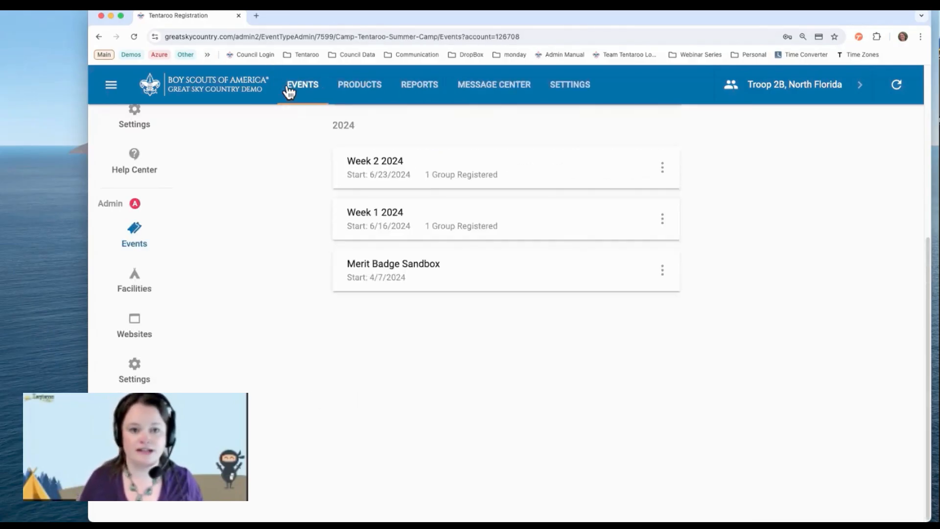
{"action": "left_click", "coordinate": [429, 90]}
{"action": "scroll", "coordinate": [414, 145], "scroll_direction": "up", "scroll_amount": 3}
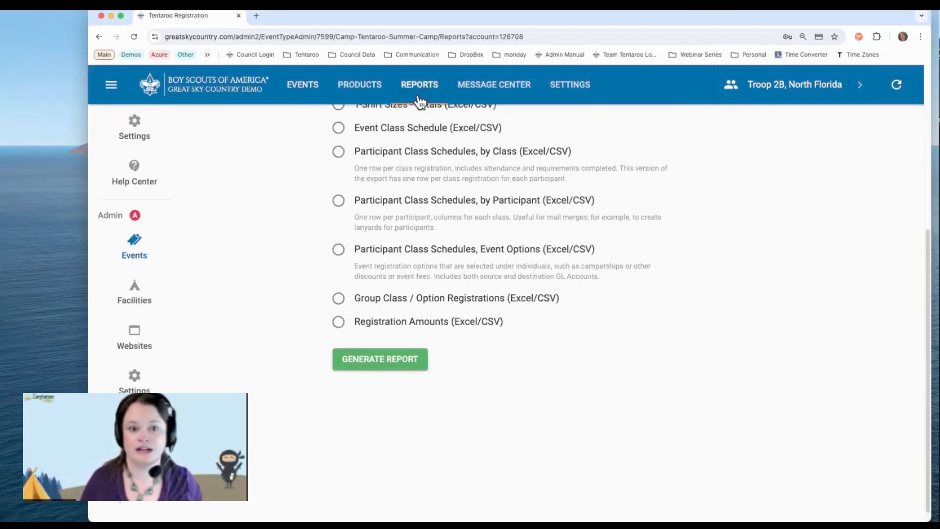
{"action": "scroll", "coordinate": [323, 149], "scroll_direction": "up", "scroll_amount": 5}
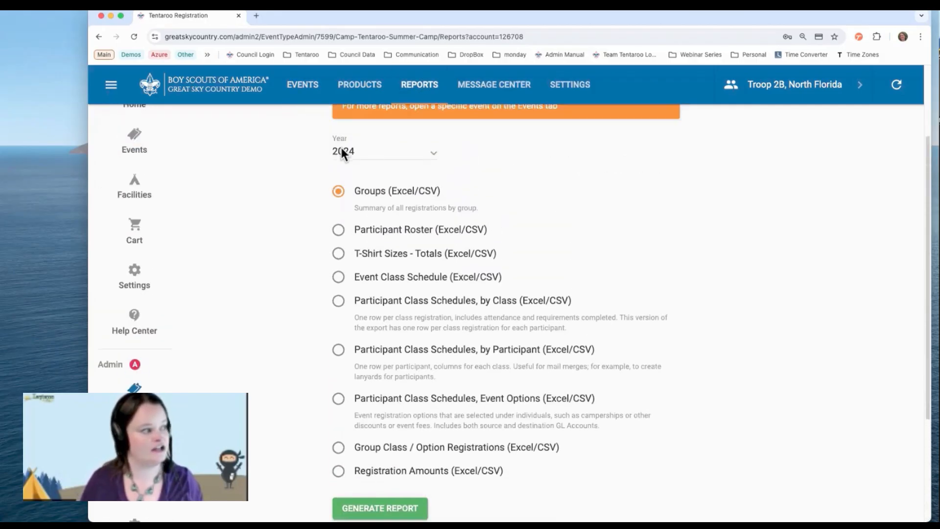
{"action": "scroll", "coordinate": [341, 146], "scroll_direction": "up", "scroll_amount": 2}
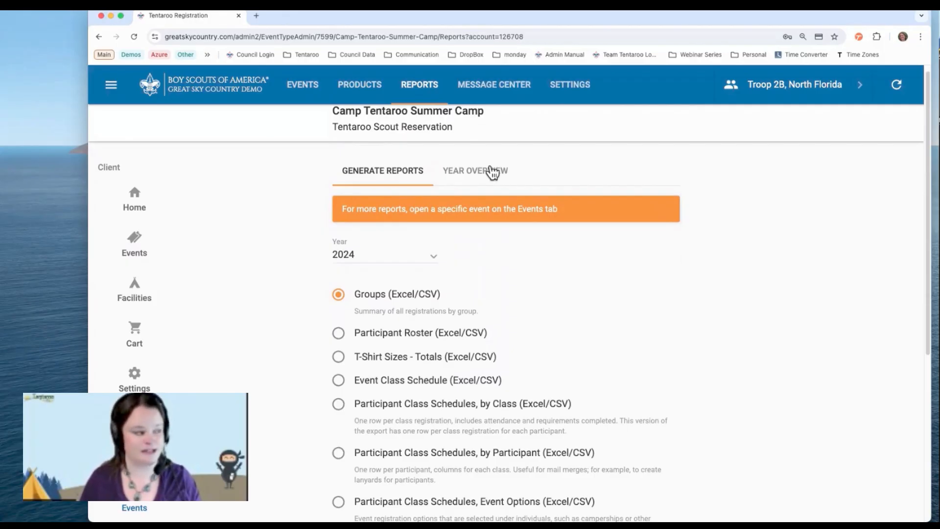
Set the year for the camp-wide reports to 2025.
{"action": "scroll", "coordinate": [354, 254], "scroll_direction": "down", "scroll_amount": 2}
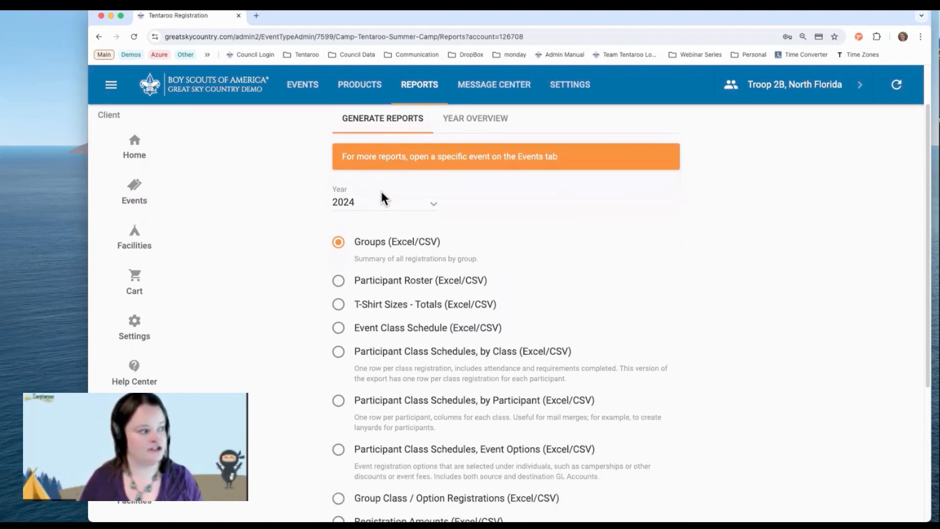
{"action": "left_click", "coordinate": [379, 210]}
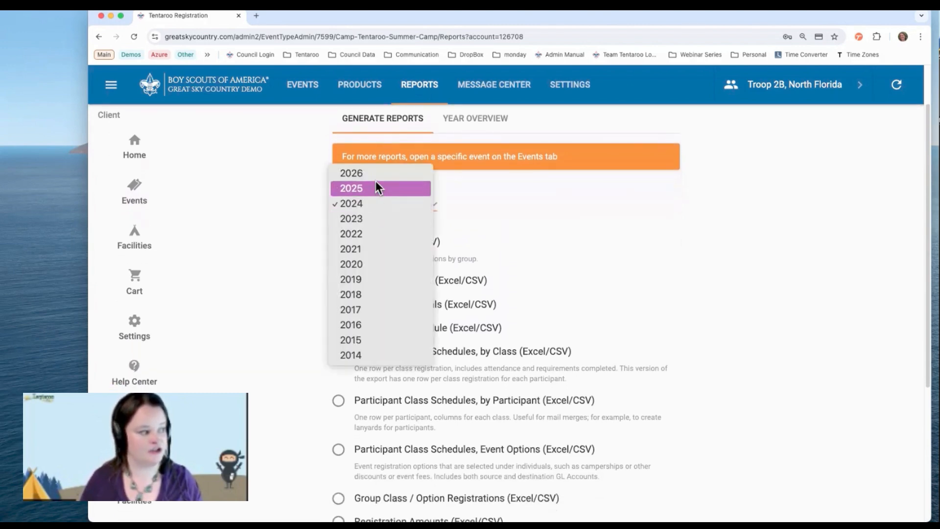
{"action": "left_click", "coordinate": [375, 186]}
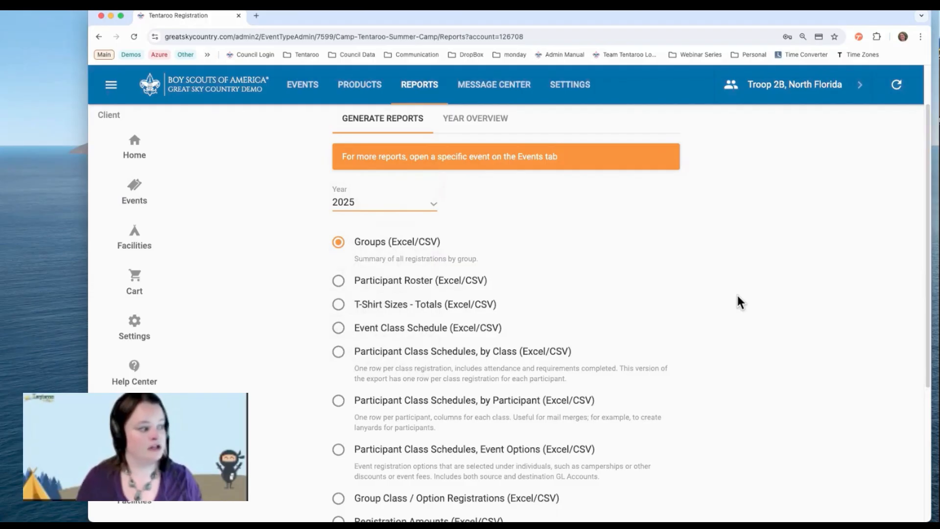
Look over the camp-wide report options, and open the Year Overview to examine the 2024 total, in-council and out-of-council figures.
{"action": "scroll", "coordinate": [517, 297], "scroll_direction": "down", "scroll_amount": 2}
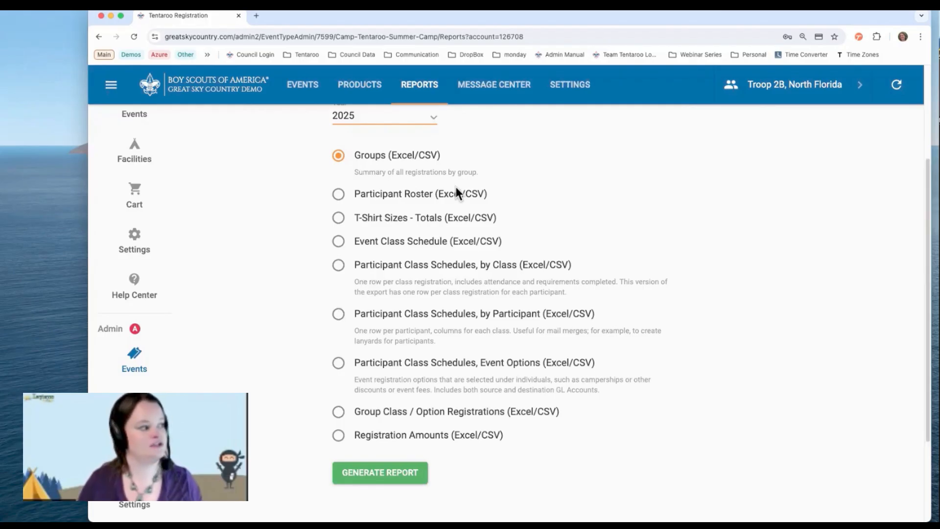
{"action": "scroll", "coordinate": [456, 191], "scroll_direction": "up", "scroll_amount": 3}
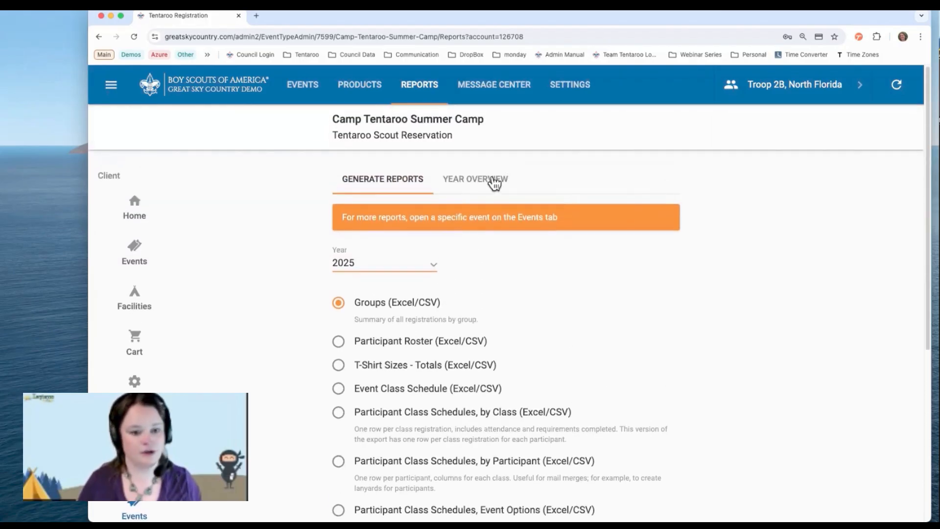
{"action": "left_click", "coordinate": [495, 184]}
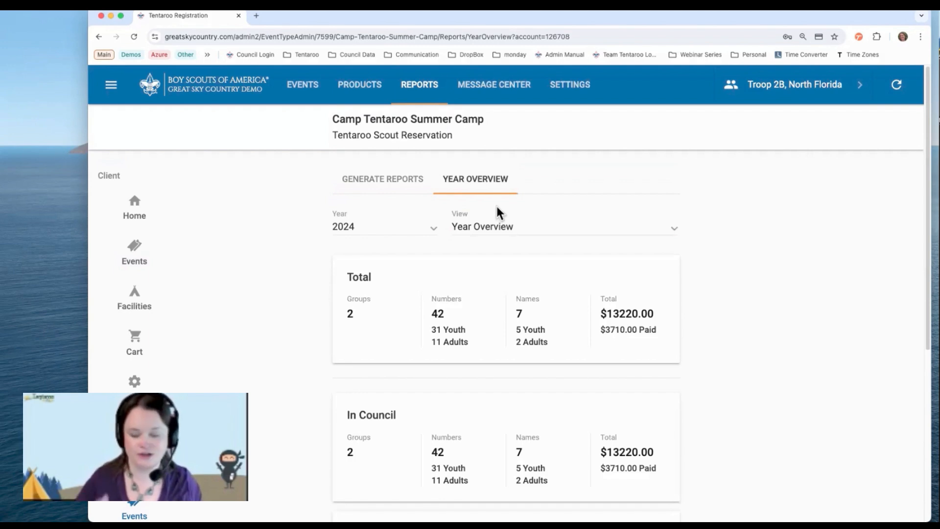
{"action": "left_click", "coordinate": [387, 224]}
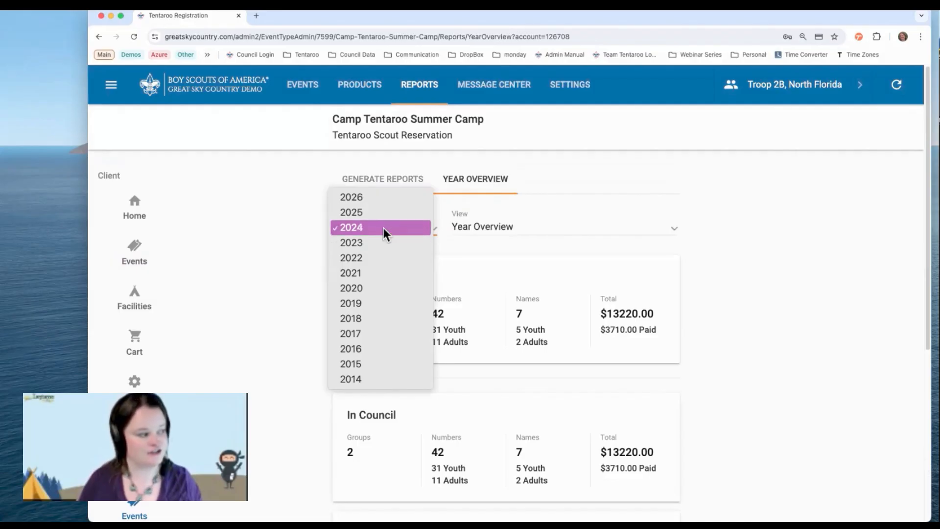
{"action": "left_click", "coordinate": [375, 228]}
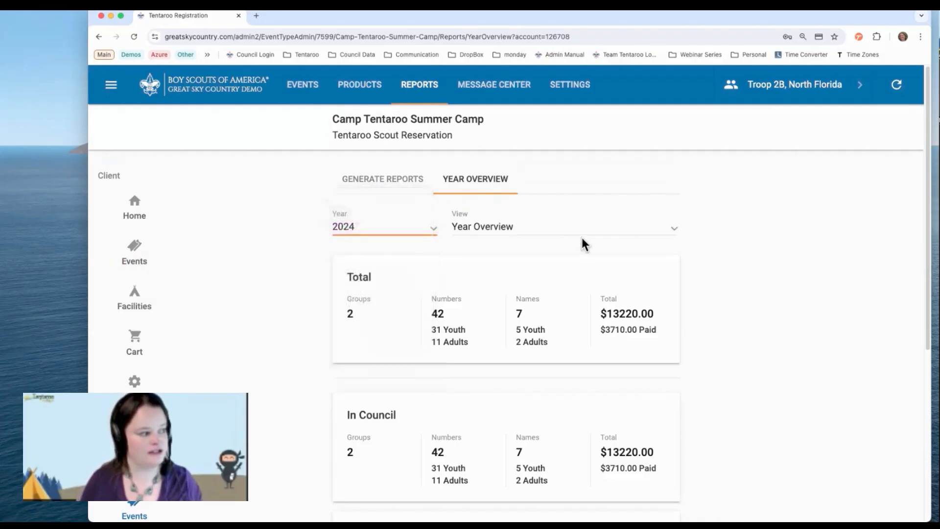
{"action": "scroll", "coordinate": [468, 218], "scroll_direction": "down", "scroll_amount": 3}
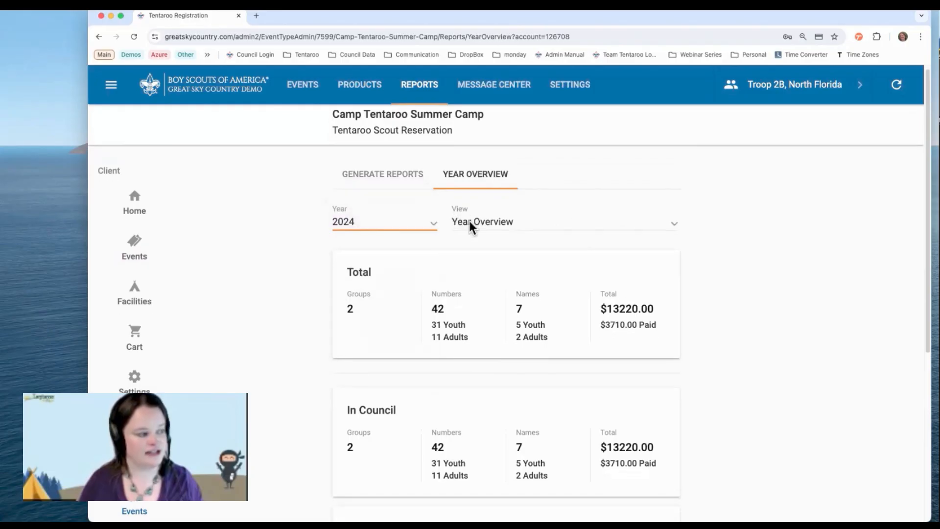
{"action": "scroll", "coordinate": [473, 225], "scroll_direction": "down", "scroll_amount": 1}
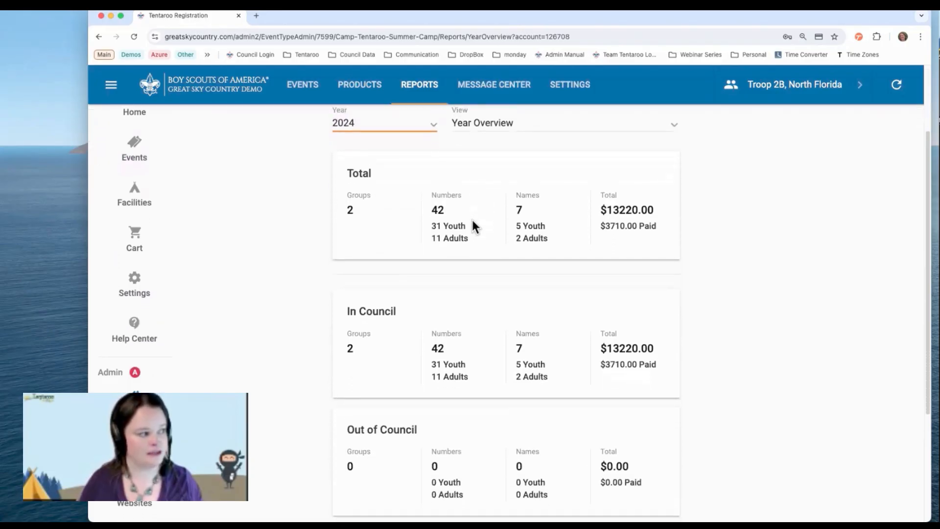
Show the 2024 overview by district and by event in turn.
{"action": "left_click", "coordinate": [553, 129]}
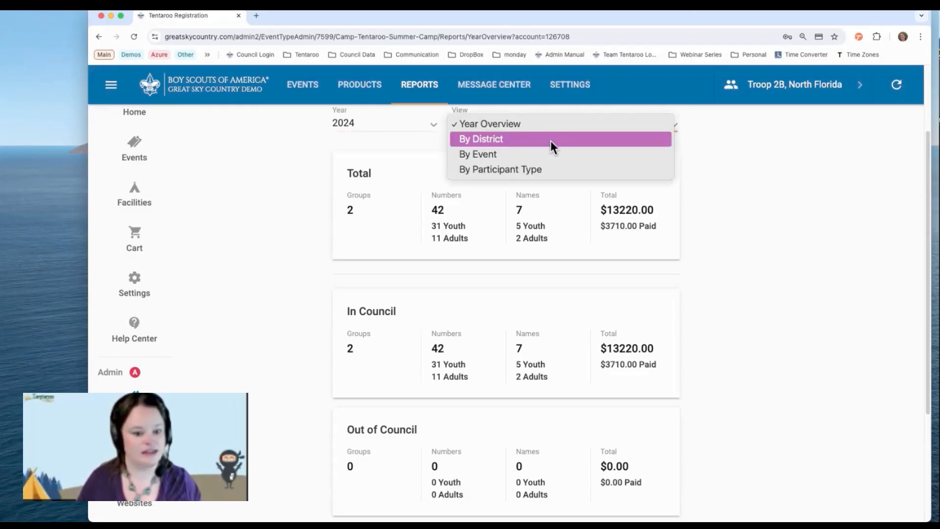
{"action": "left_click", "coordinate": [551, 141]}
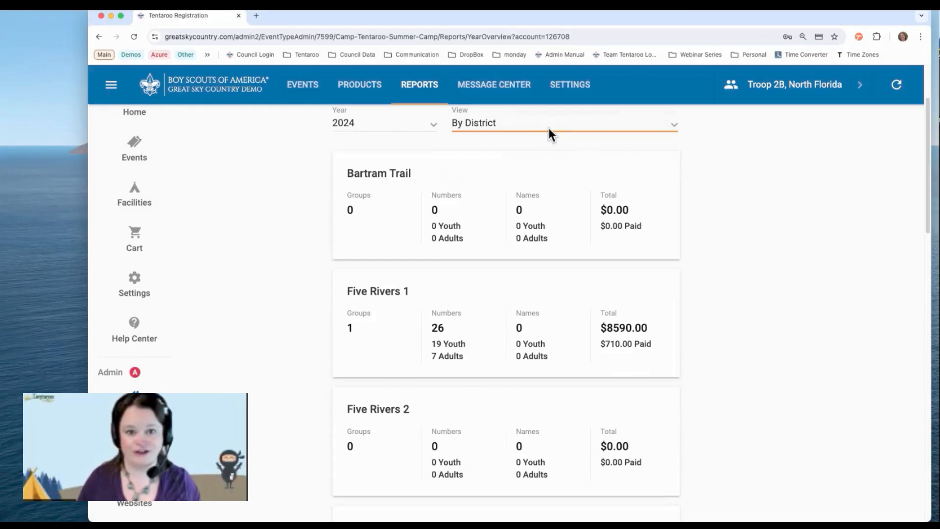
{"action": "left_click", "coordinate": [548, 126]}
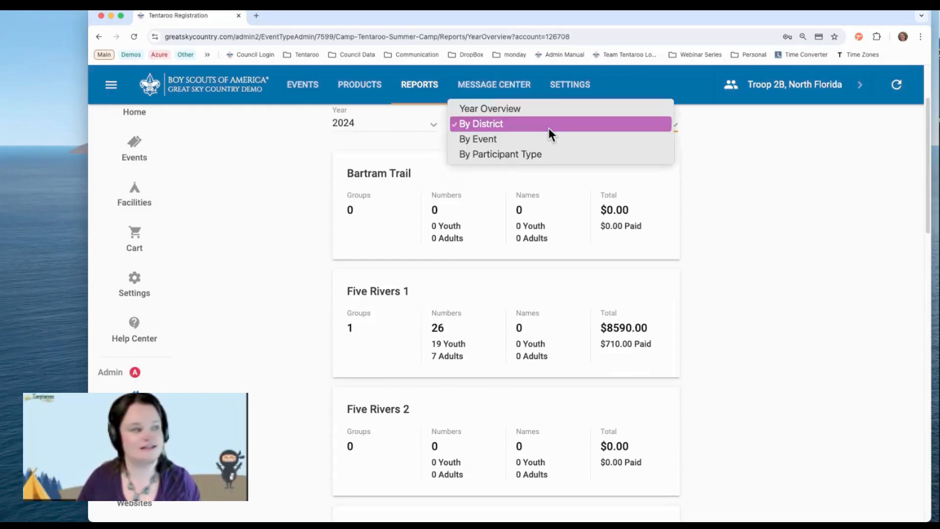
{"action": "left_click", "coordinate": [547, 142]}
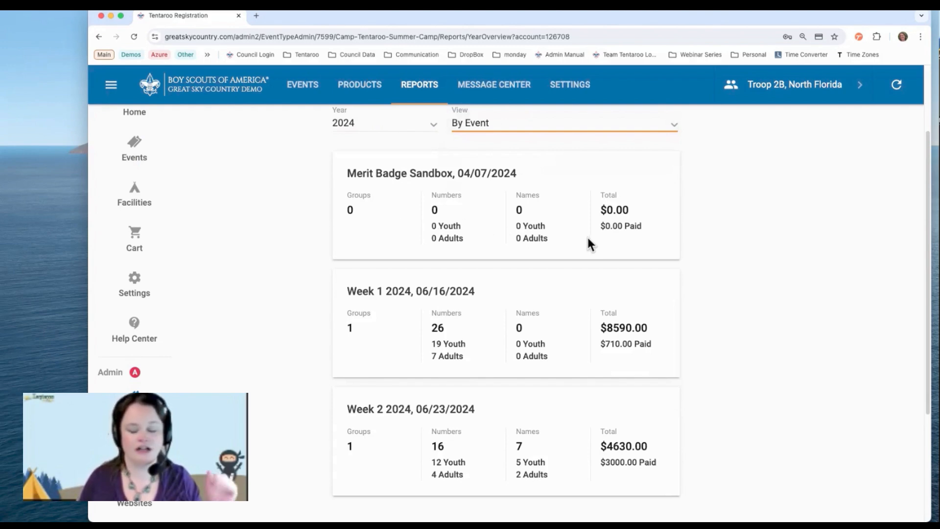
Set the overview year to 2025 and view the figures by participant type for youth and adults.
{"action": "left_click", "coordinate": [406, 122]}
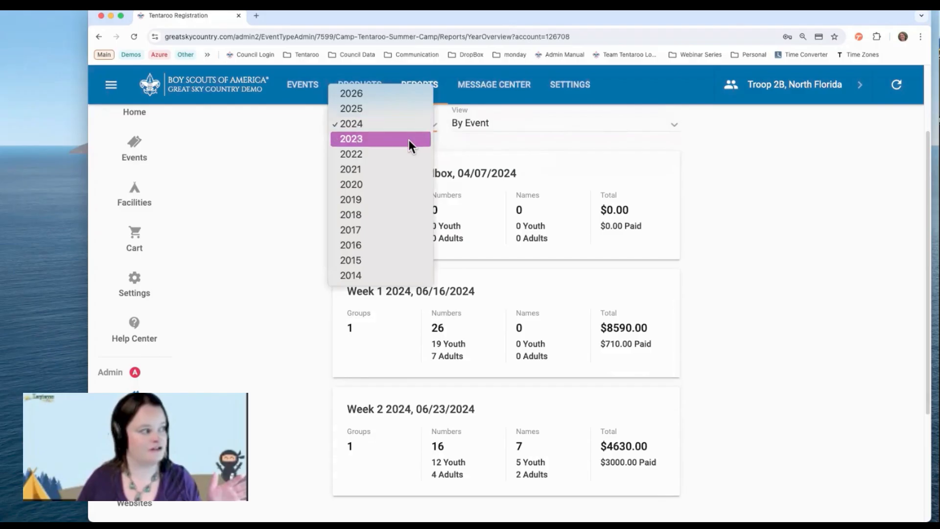
{"action": "left_click", "coordinate": [407, 113]}
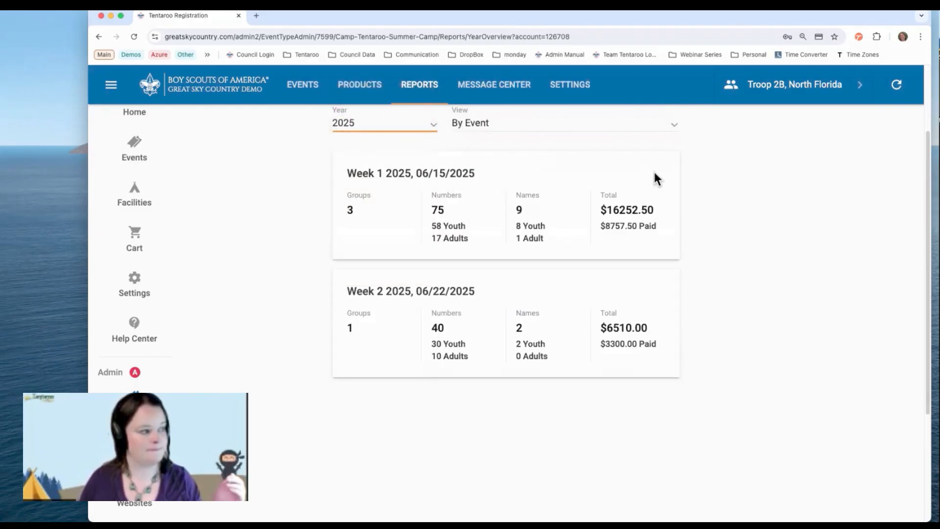
{"action": "left_click", "coordinate": [585, 126]}
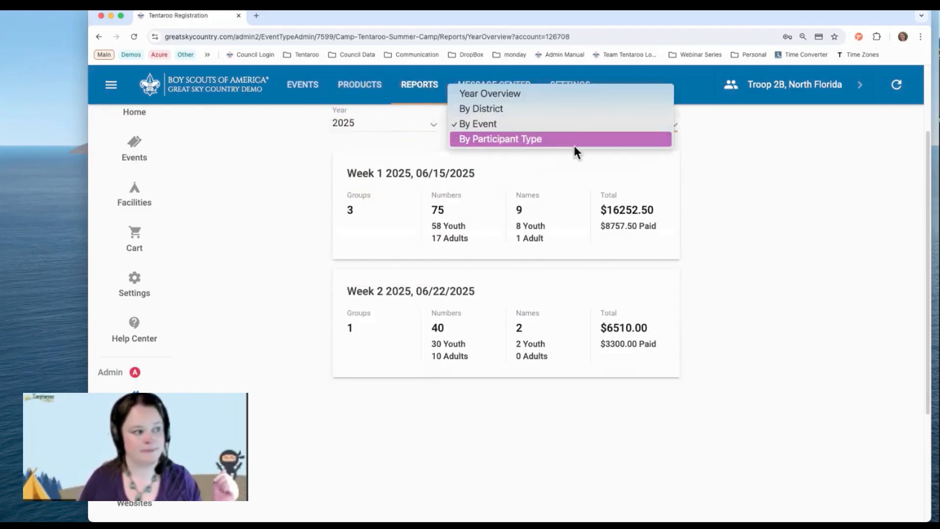
{"action": "left_click", "coordinate": [574, 143]}
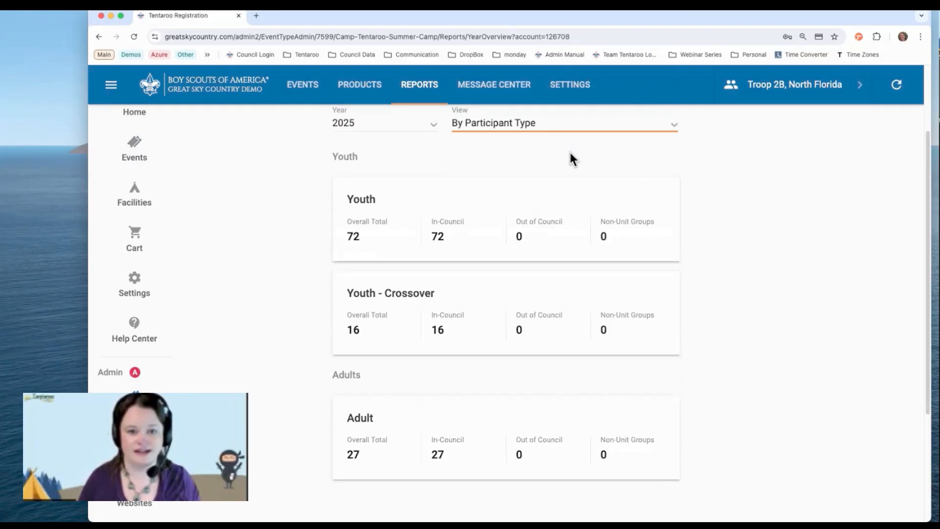
{"action": "scroll", "coordinate": [576, 220], "scroll_direction": "down", "scroll_amount": 2}
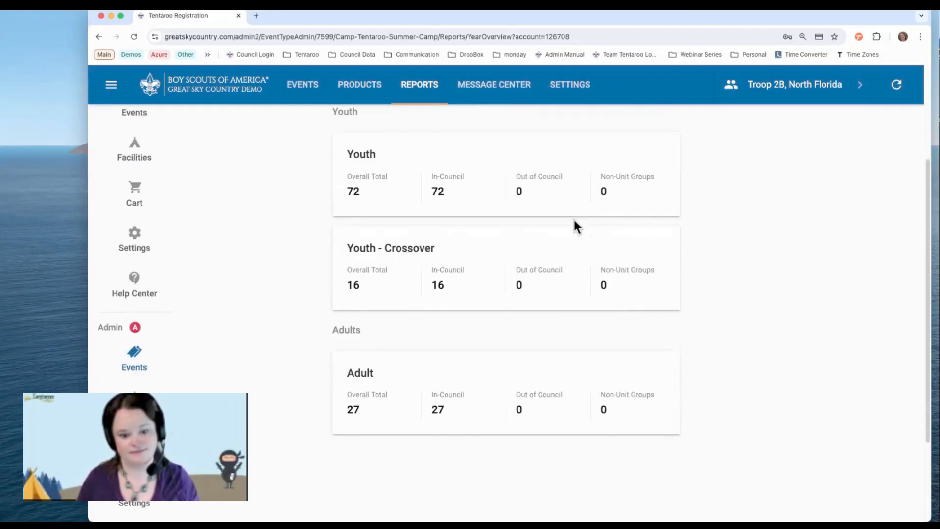
{"action": "scroll", "coordinate": [574, 226], "scroll_direction": "up", "scroll_amount": 5}
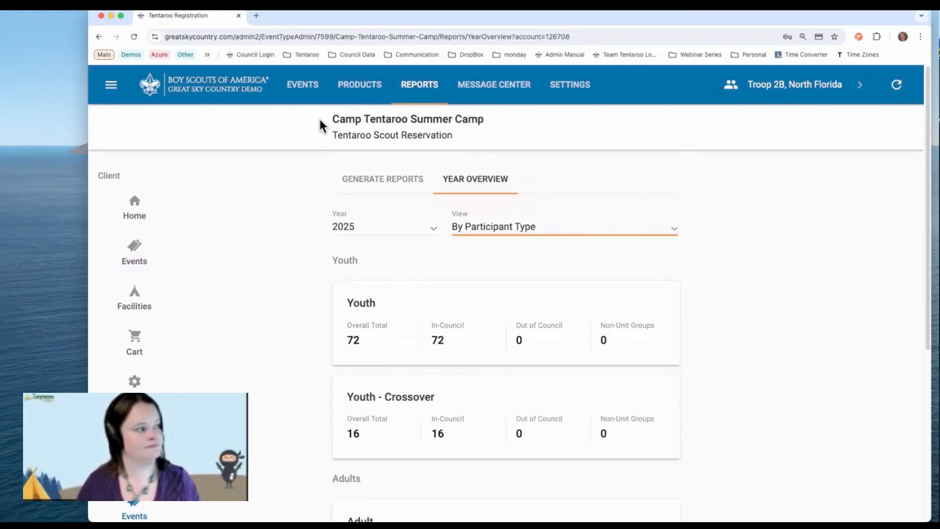
Open the Week 1 2025 event's dashboard from the camp's events and examine the campsite occupancy cards and their export option.
{"action": "left_click", "coordinate": [296, 86]}
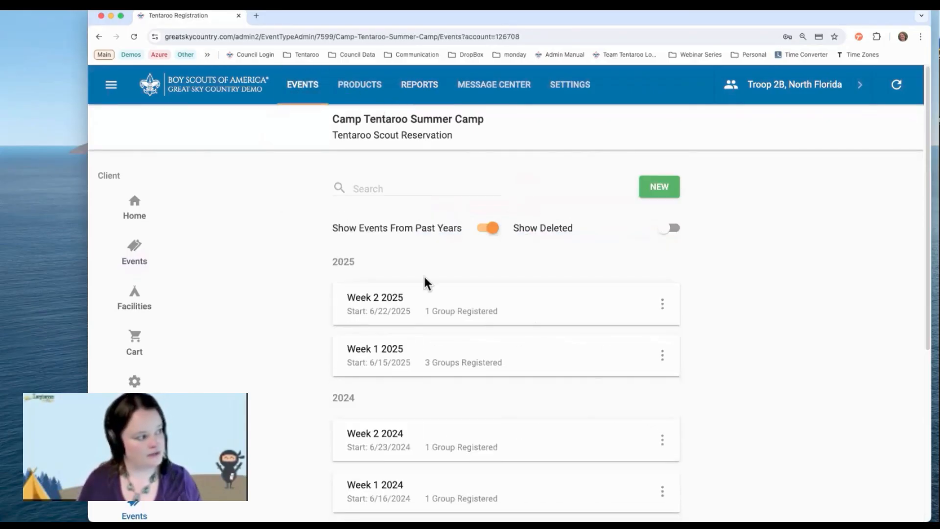
{"action": "left_click", "coordinate": [459, 357]}
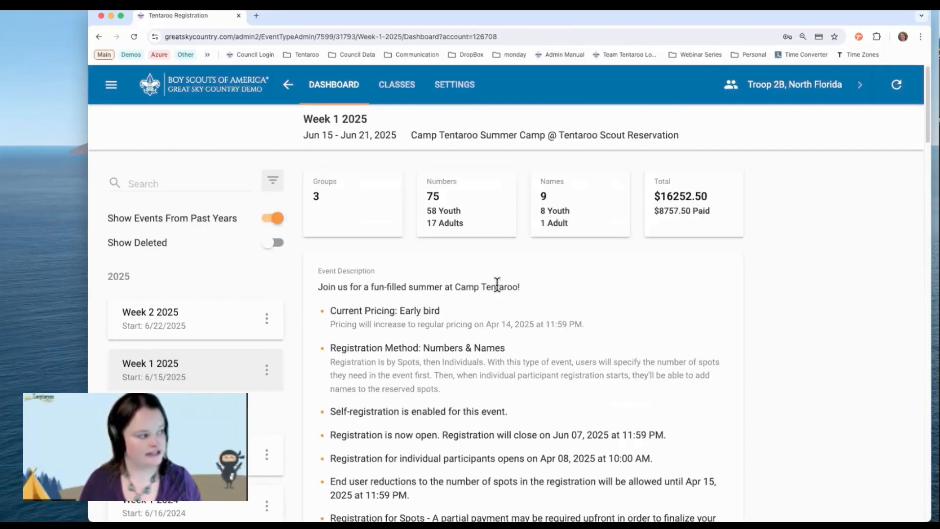
{"action": "scroll", "coordinate": [495, 284], "scroll_direction": "down", "scroll_amount": 3}
{"action": "scroll", "coordinate": [496, 284], "scroll_direction": "down", "scroll_amount": 20}
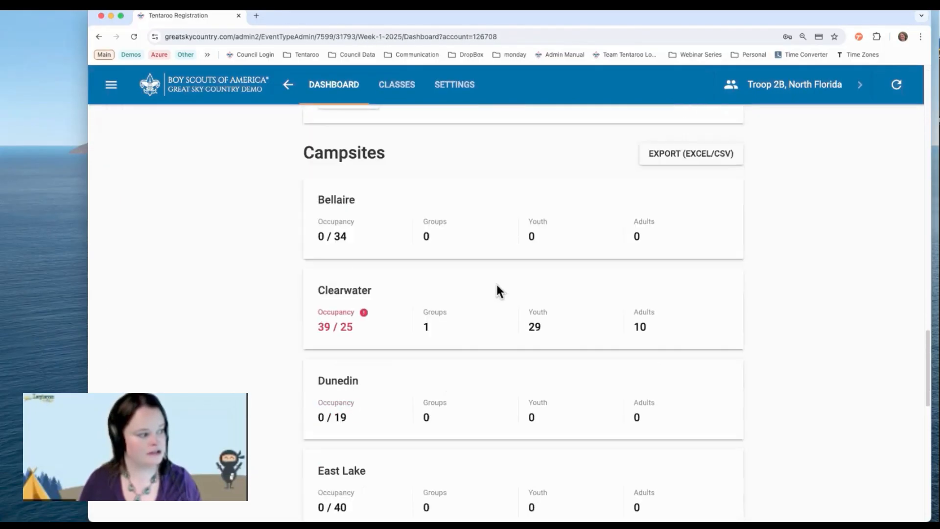
{"action": "scroll", "coordinate": [496, 285], "scroll_direction": "up", "scroll_amount": 2}
{"action": "scroll", "coordinate": [495, 284], "scroll_direction": "up", "scroll_amount": 2}
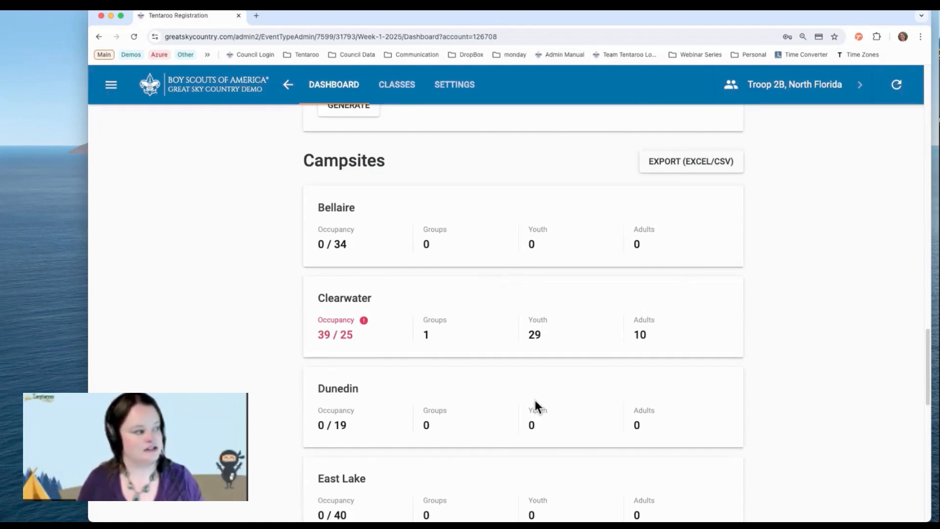
{"action": "scroll", "coordinate": [417, 292], "scroll_direction": "down", "scroll_amount": 3}
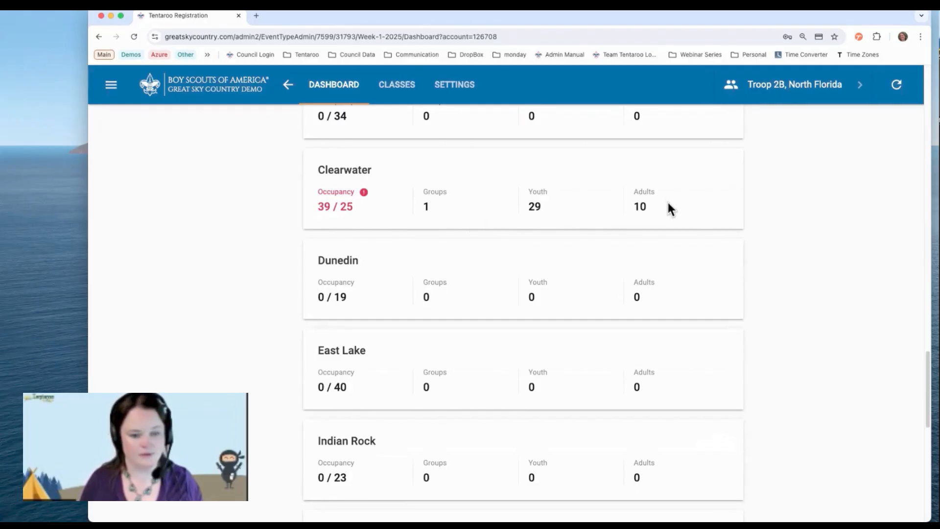
{"action": "scroll", "coordinate": [668, 204], "scroll_direction": "down", "scroll_amount": 3}
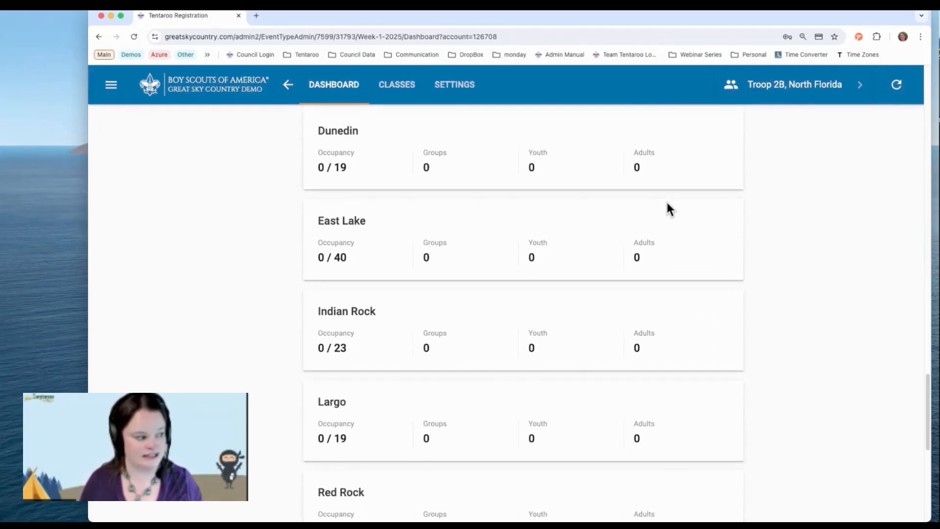
{"action": "scroll", "coordinate": [668, 208], "scroll_direction": "up", "scroll_amount": 8}
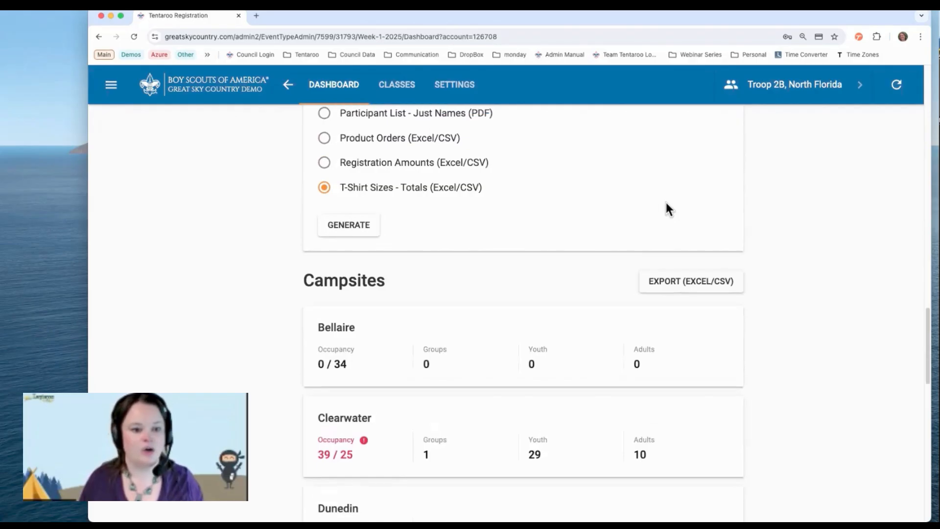
{"action": "scroll", "coordinate": [667, 203], "scroll_direction": "up", "scroll_amount": 2}
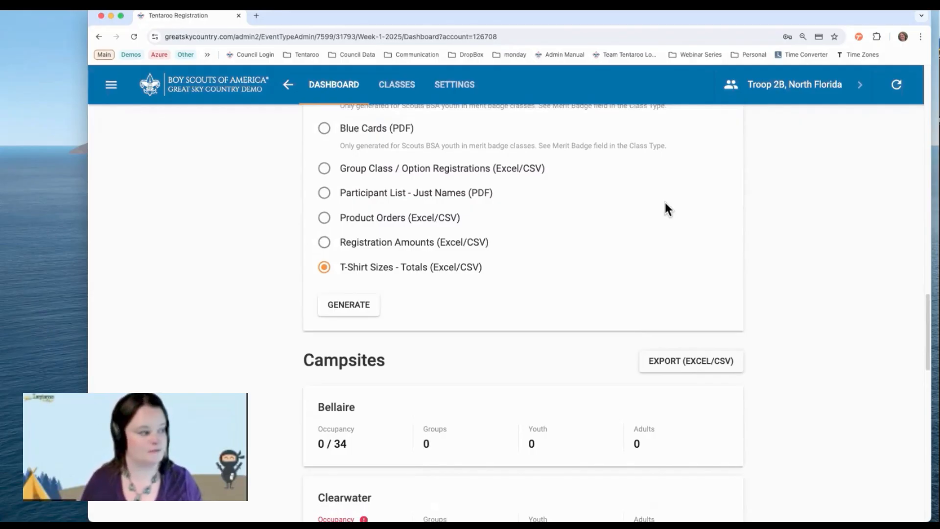
{"action": "scroll", "coordinate": [645, 198], "scroll_direction": "down", "scroll_amount": 3}
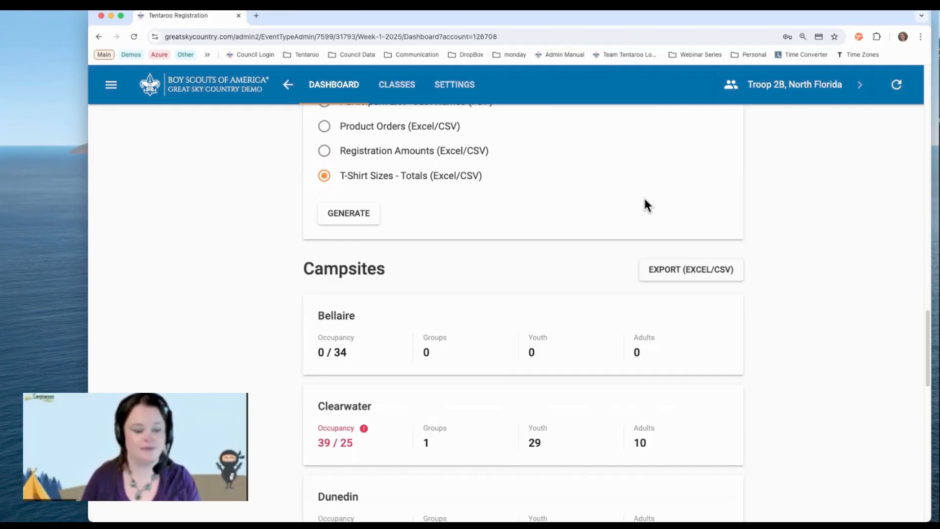
Open the Administrator's User Manual site and look over the features listed on its Managed Features page.
{"action": "left_click", "coordinate": [111, 87]}
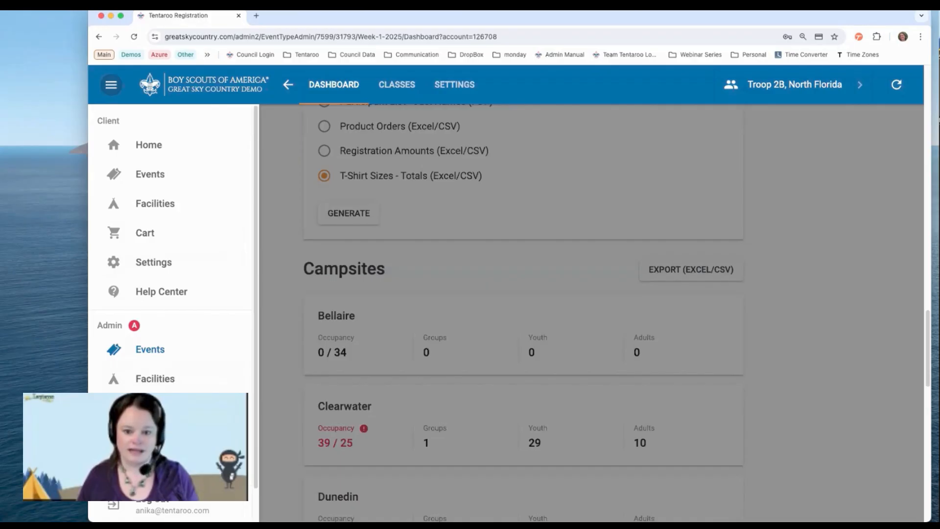
{"action": "left_click", "coordinate": [162, 467]}
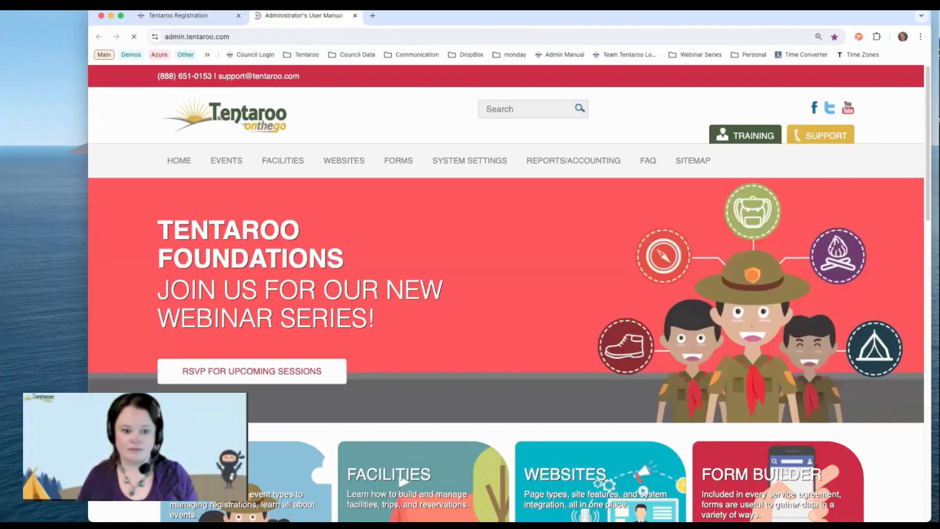
{"action": "scroll", "coordinate": [264, 299], "scroll_direction": "down", "scroll_amount": 8}
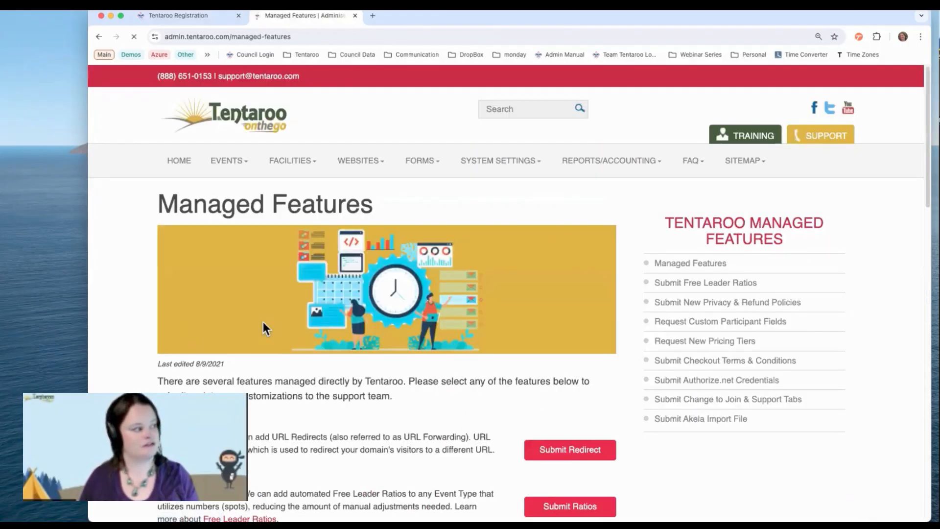
{"action": "scroll", "coordinate": [275, 364], "scroll_direction": "down", "scroll_amount": 2}
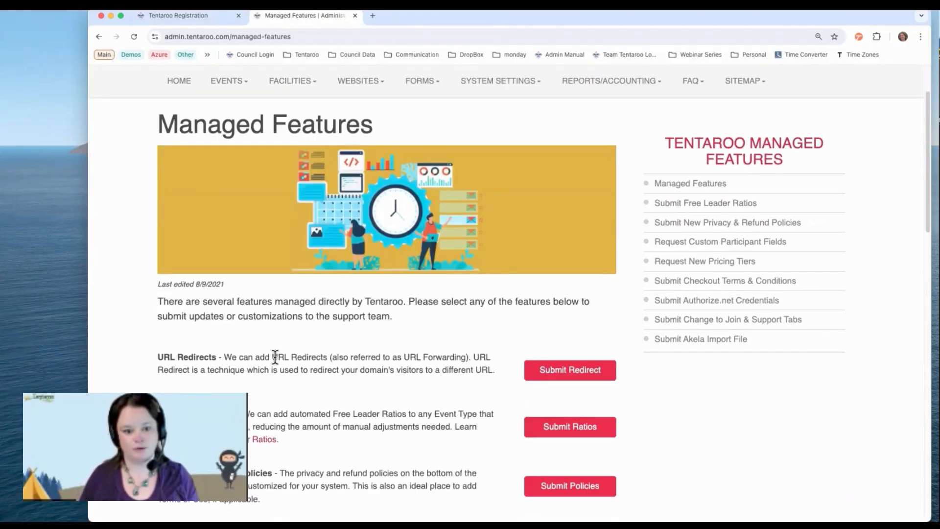
{"action": "scroll", "coordinate": [274, 357], "scroll_direction": "down", "scroll_amount": 1}
{"action": "scroll", "coordinate": [275, 360], "scroll_direction": "down", "scroll_amount": 3}
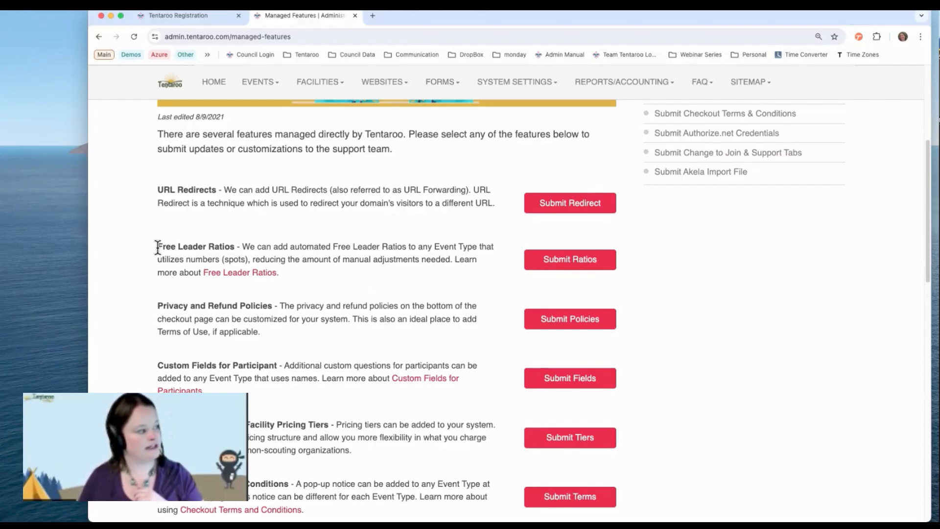
Open the Free Leader Ratios article and read how to recalculate by Date Paid in Full and Date of Registration.
{"action": "left_click_drag", "start_coordinate": [157, 246], "coordinate": [234, 248]}
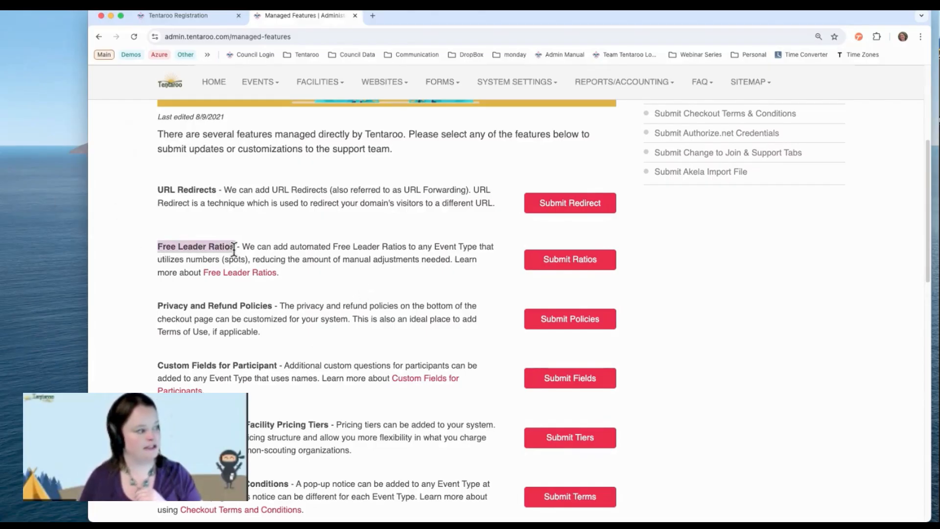
{"action": "left_click", "coordinate": [238, 274]}
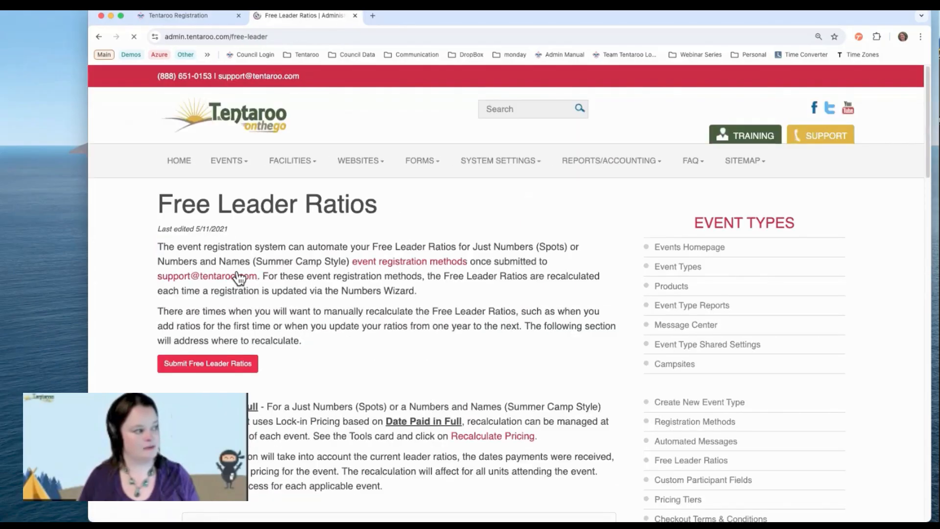
{"action": "scroll", "coordinate": [206, 346], "scroll_direction": "down", "scroll_amount": 6}
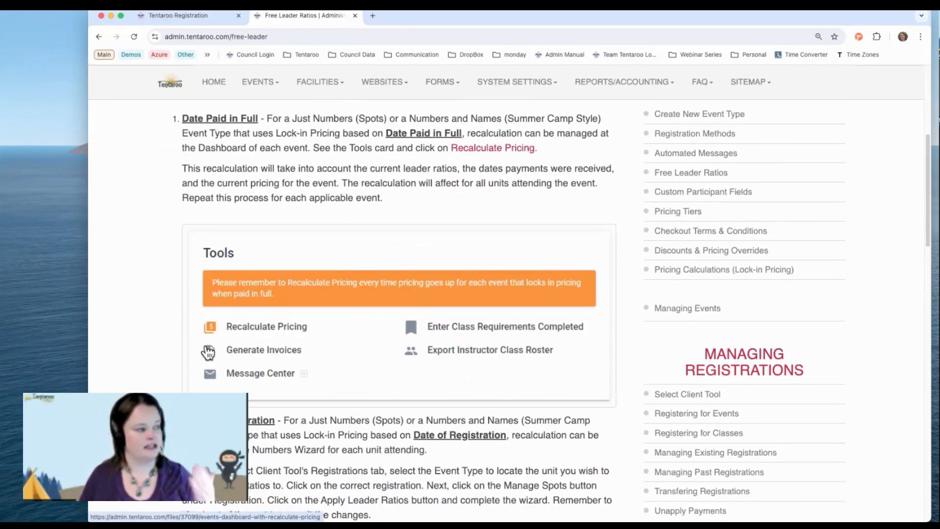
{"action": "scroll", "coordinate": [209, 352], "scroll_direction": "down", "scroll_amount": 5}
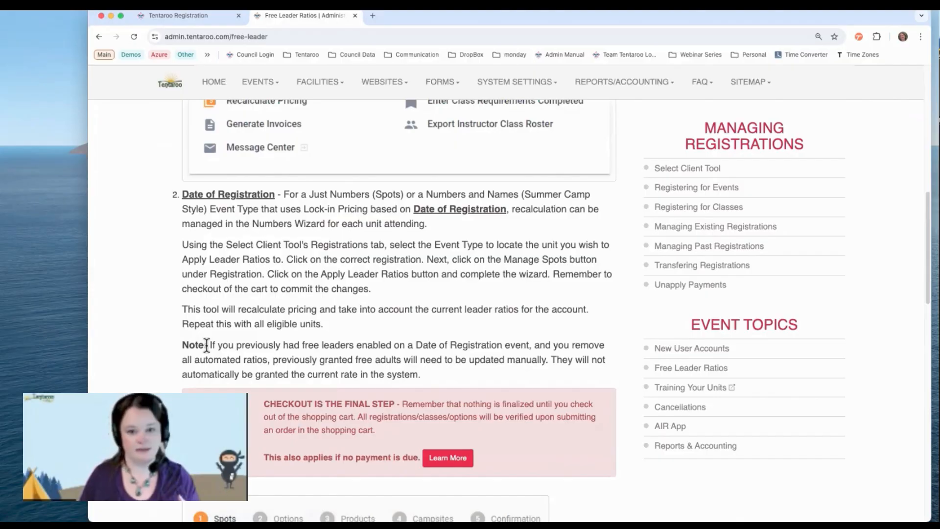
Read the rest of the Free Leader Ratios article, covering the Apply Leader Ratios example and the note on Just Names events.
{"action": "scroll", "coordinate": [207, 346], "scroll_direction": "down", "scroll_amount": 3}
{"action": "scroll", "coordinate": [207, 349], "scroll_direction": "down", "scroll_amount": 3}
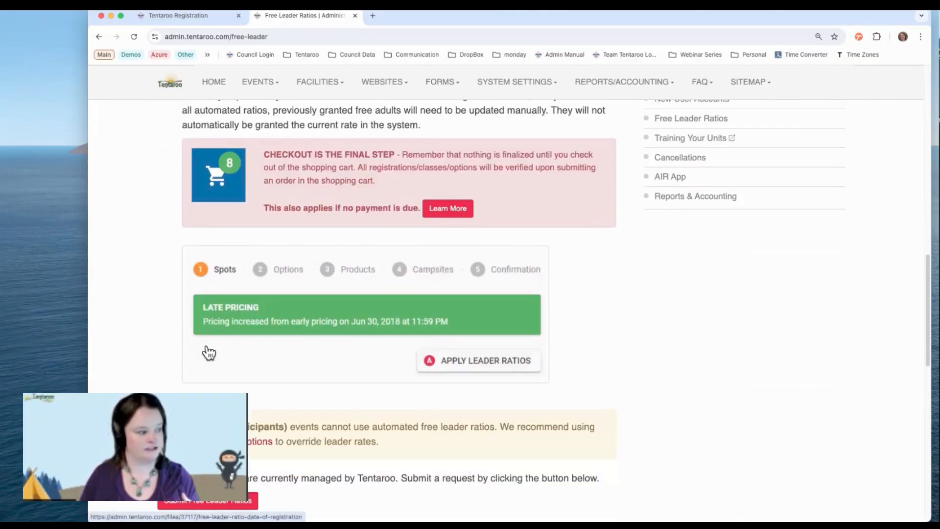
{"action": "scroll", "coordinate": [207, 349], "scroll_direction": "down", "scroll_amount": 1}
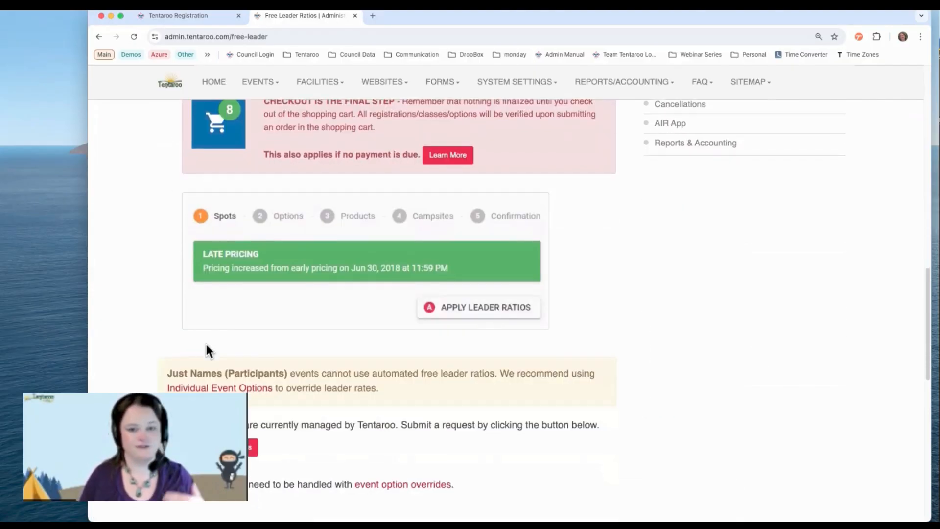
{"action": "scroll", "coordinate": [205, 345], "scroll_direction": "up", "scroll_amount": 10}
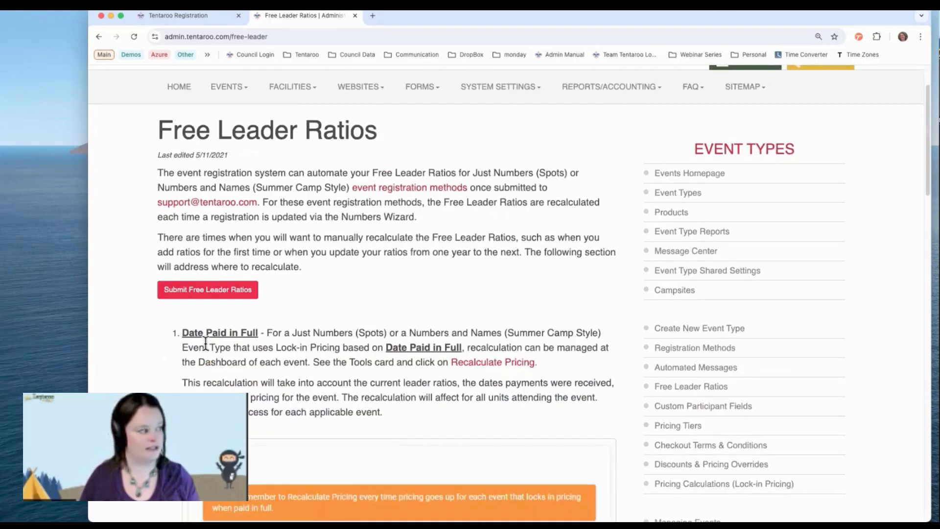
Open the Free Leader Ratios submission form and look over its contact, event type and ratio fields.
{"action": "left_click", "coordinate": [225, 293]}
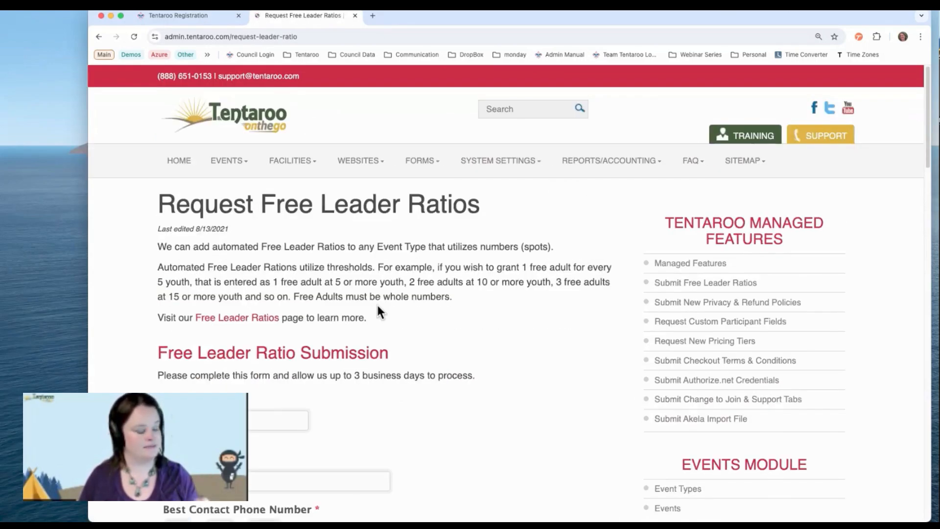
{"action": "scroll", "coordinate": [377, 306], "scroll_direction": "down", "scroll_amount": 6}
{"action": "scroll", "coordinate": [378, 305], "scroll_direction": "down", "scroll_amount": 5}
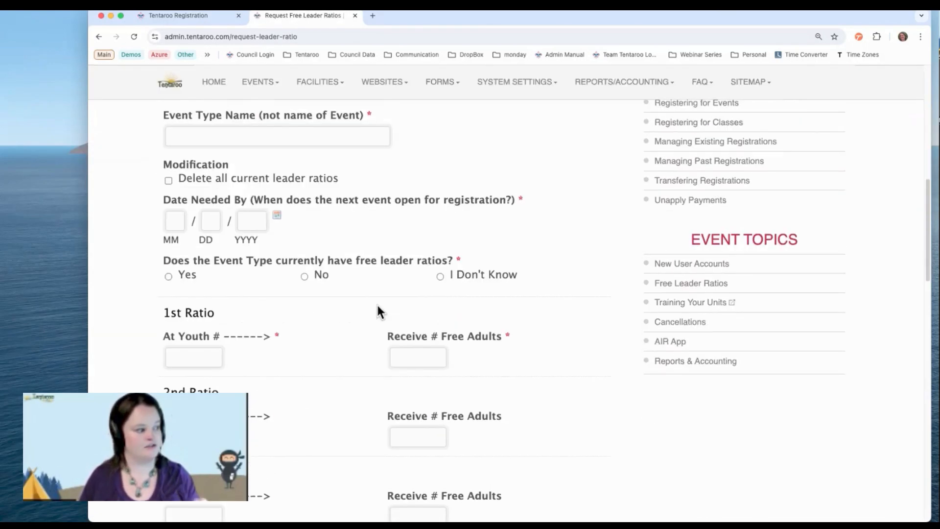
{"action": "scroll", "coordinate": [377, 306], "scroll_direction": "down", "scroll_amount": 1}
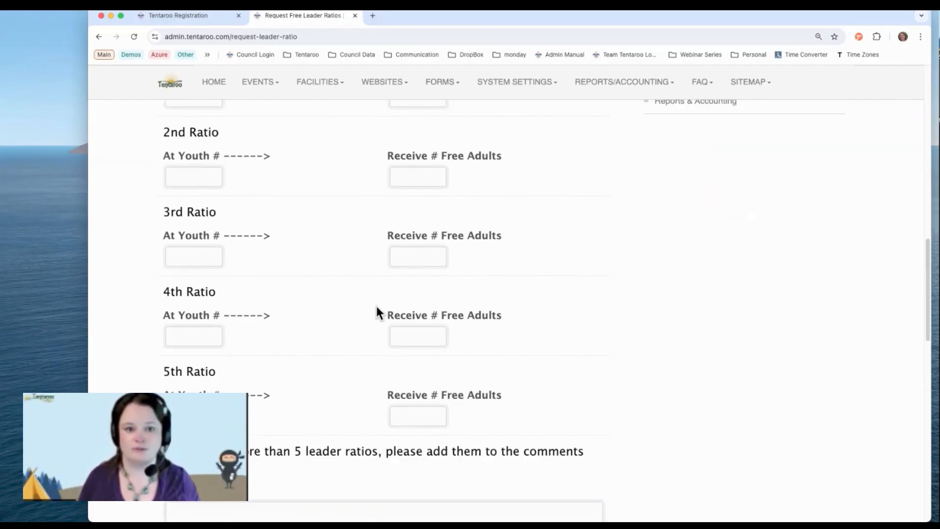
{"action": "scroll", "coordinate": [372, 300], "scroll_direction": "up", "scroll_amount": 4}
{"action": "scroll", "coordinate": [370, 296], "scroll_direction": "up", "scroll_amount": 8}
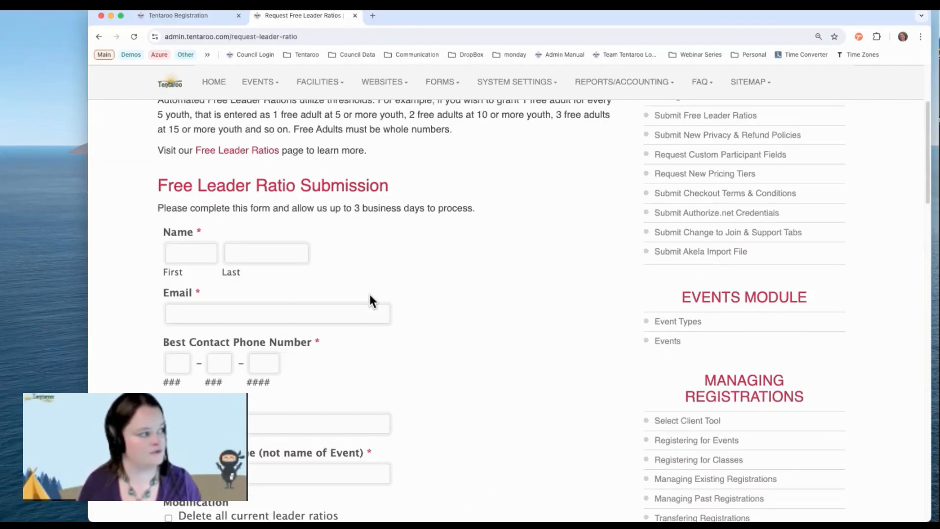
Go back to the Managed Features page and highlight the Custom Fields for Participant heading.
{"action": "right_click", "coordinate": [353, 232]}
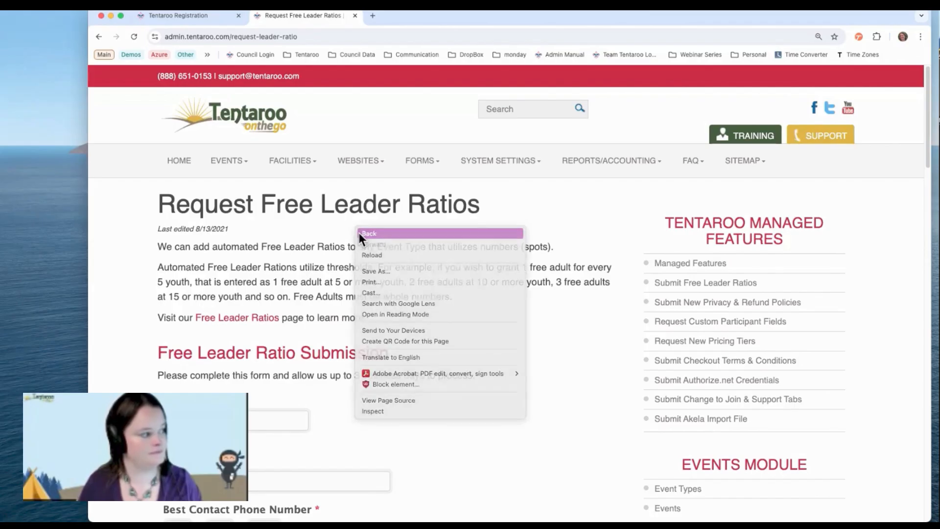
{"action": "left_click", "coordinate": [362, 233]}
{"action": "right_click", "coordinate": [363, 294]}
{"action": "left_click", "coordinate": [369, 296]}
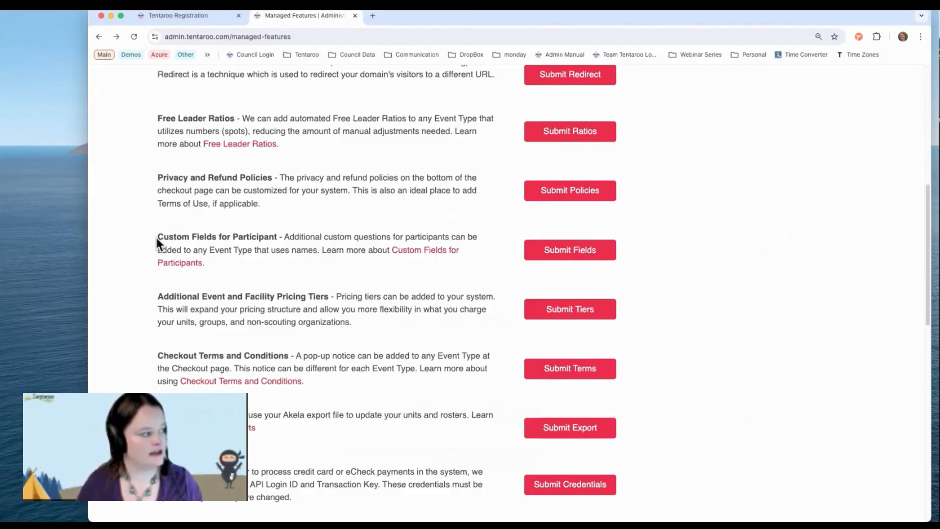
{"action": "left_click_drag", "start_coordinate": [156, 236], "coordinate": [279, 235]}
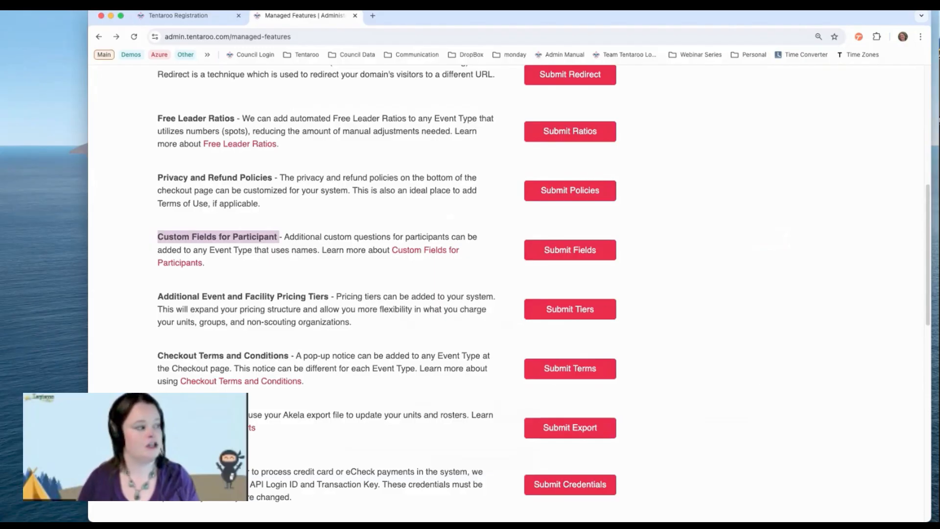
Open the Custom Fields request form and review the details it asks for.
{"action": "left_click", "coordinate": [571, 252]}
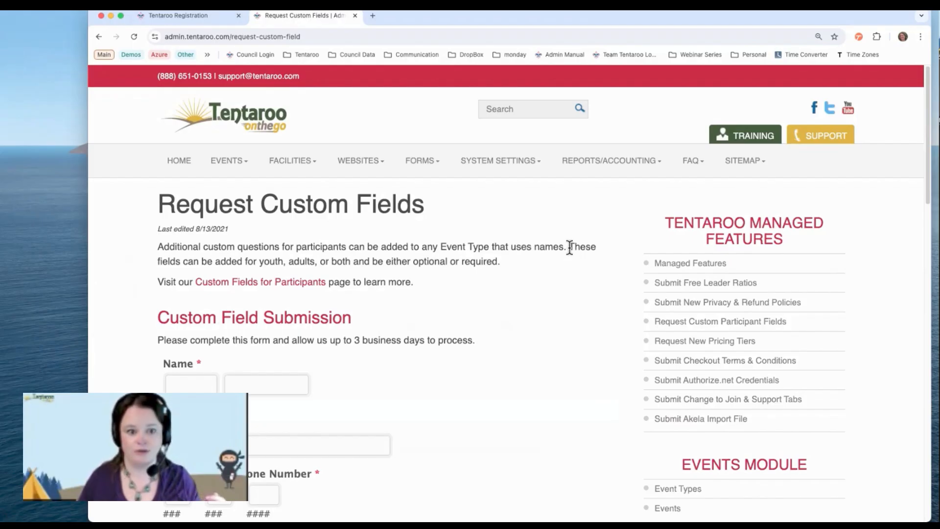
{"action": "scroll", "coordinate": [560, 249], "scroll_direction": "down", "scroll_amount": 1}
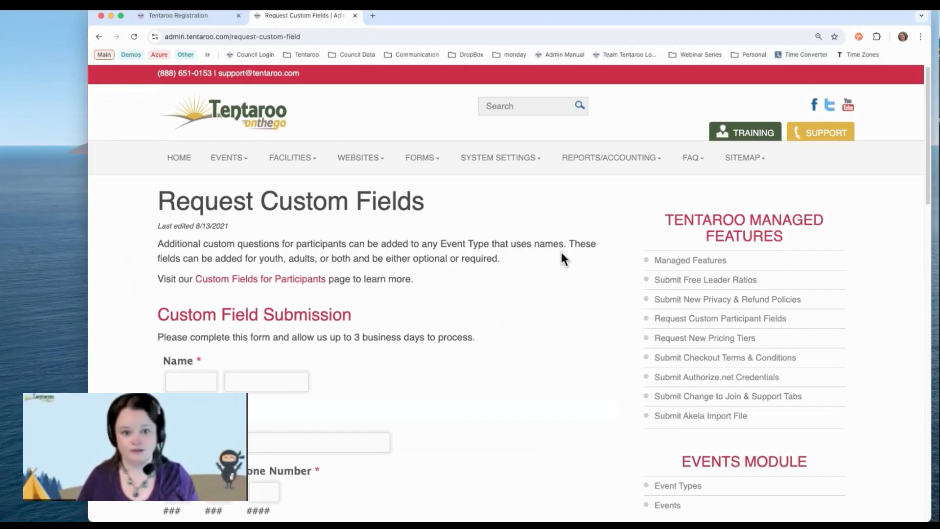
{"action": "scroll", "coordinate": [279, 414], "scroll_direction": "down", "scroll_amount": 5}
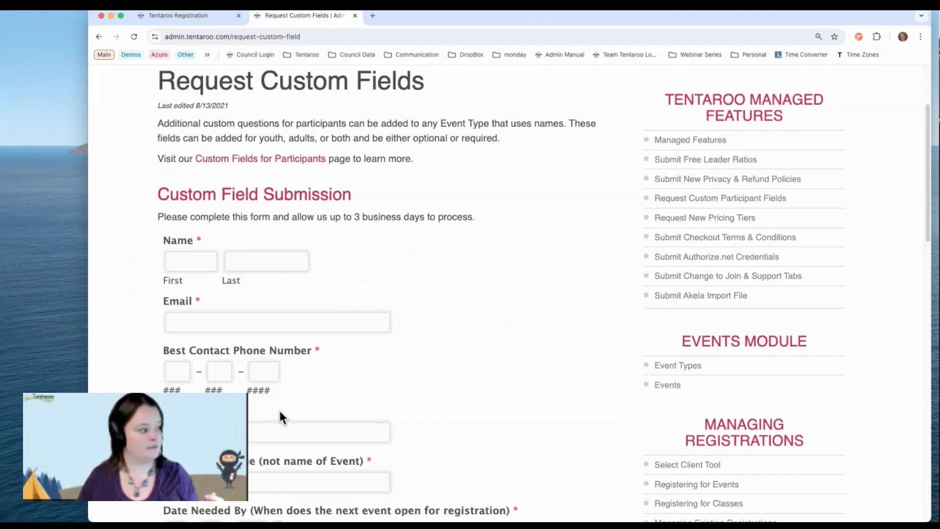
{"action": "scroll", "coordinate": [279, 414], "scroll_direction": "down", "scroll_amount": 10}
{"action": "scroll", "coordinate": [269, 347], "scroll_direction": "down", "scroll_amount": 3}
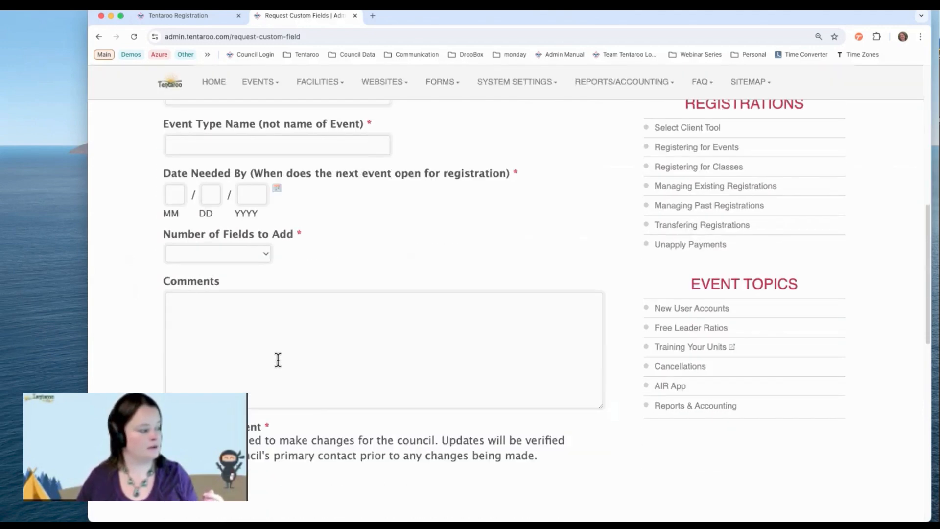
{"action": "scroll", "coordinate": [277, 357], "scroll_direction": "up", "scroll_amount": 6}
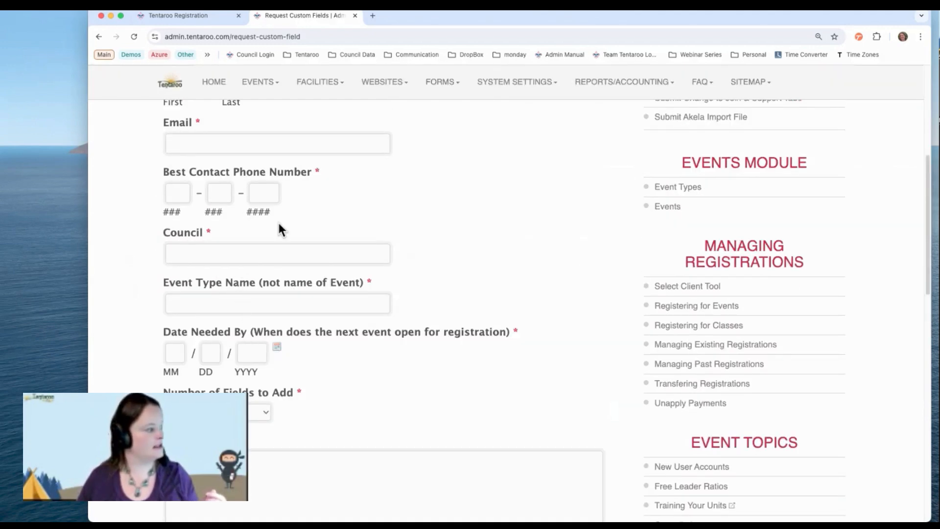
Set the number of fields to add to 1 and examine the first field's settings, including the Applies to choices.
{"action": "left_click", "coordinate": [260, 412]}
{"action": "left_click", "coordinate": [259, 422]}
{"action": "scroll", "coordinate": [387, 353], "scroll_direction": "down", "scroll_amount": 2}
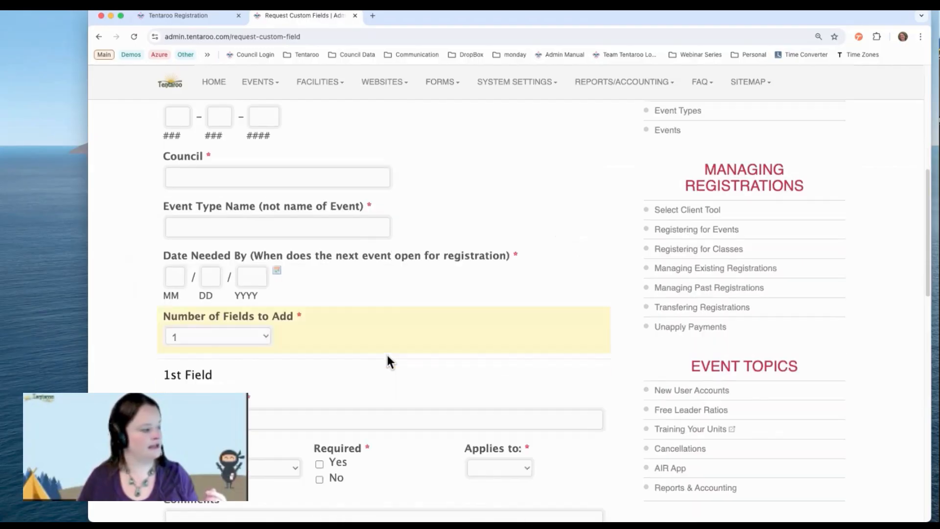
{"action": "scroll", "coordinate": [386, 356], "scroll_direction": "down", "scroll_amount": 3}
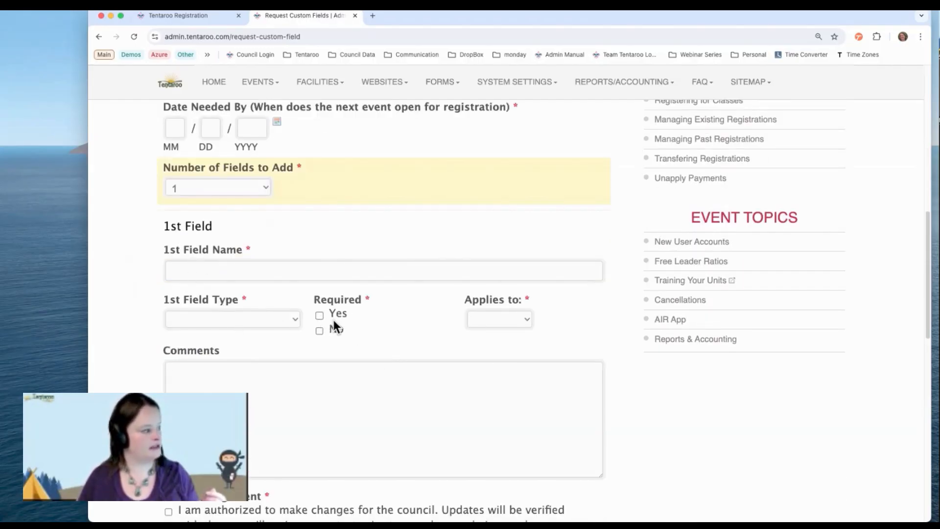
{"action": "left_click", "coordinate": [522, 321]}
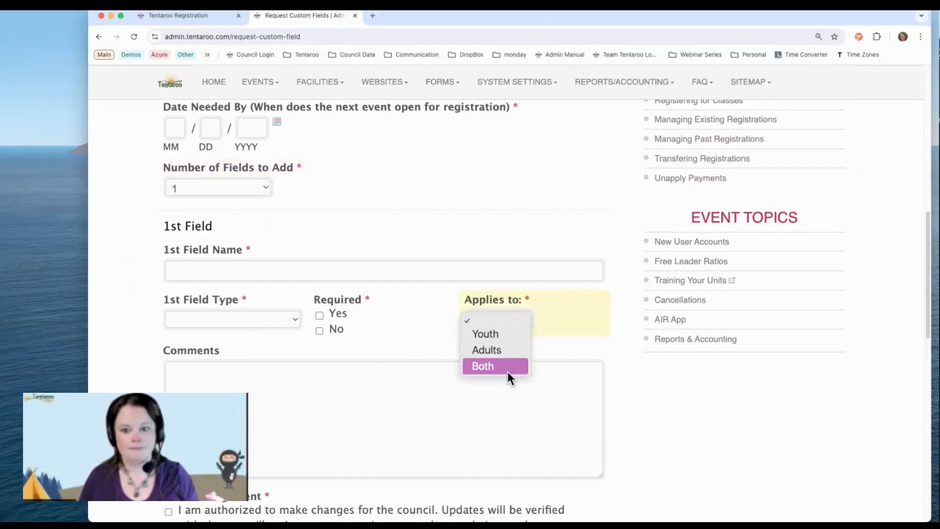
{"action": "left_click", "coordinate": [606, 295]}
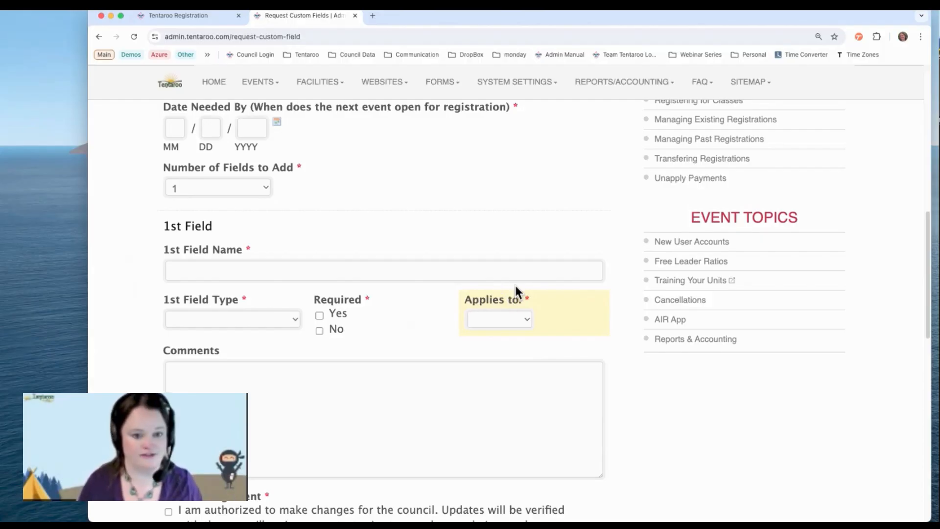
Return to the Managed Features page and highlight the Privacy and Refund Policies heading.
{"action": "key", "text": "super+Left"}
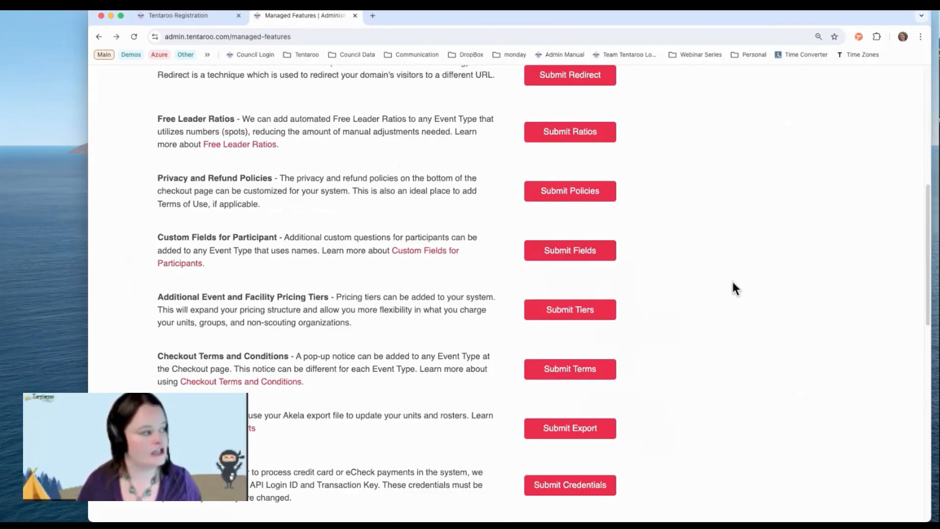
{"action": "left_click_drag", "start_coordinate": [159, 178], "coordinate": [274, 178]}
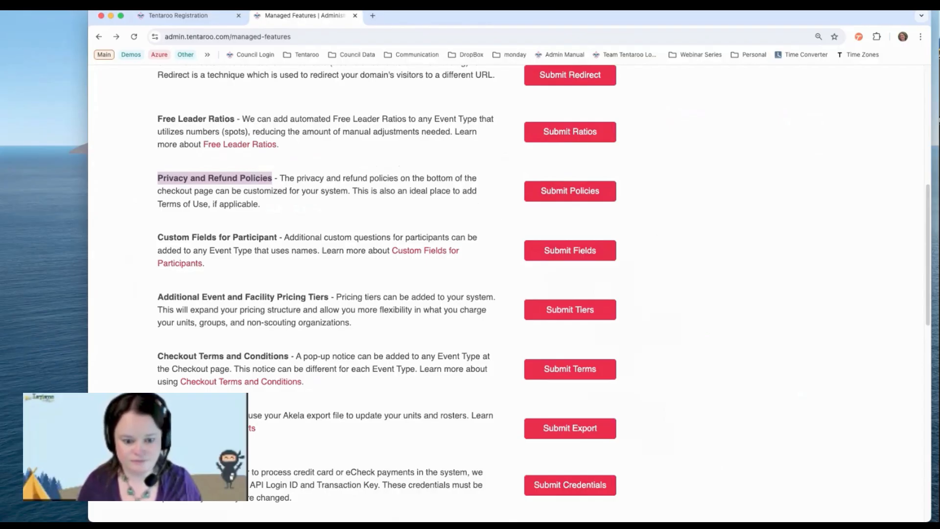
Switch to the demo site's browser window and start a fresh registration for Klondike Derby 2025.
{"action": "key", "text": "super+Tab"}
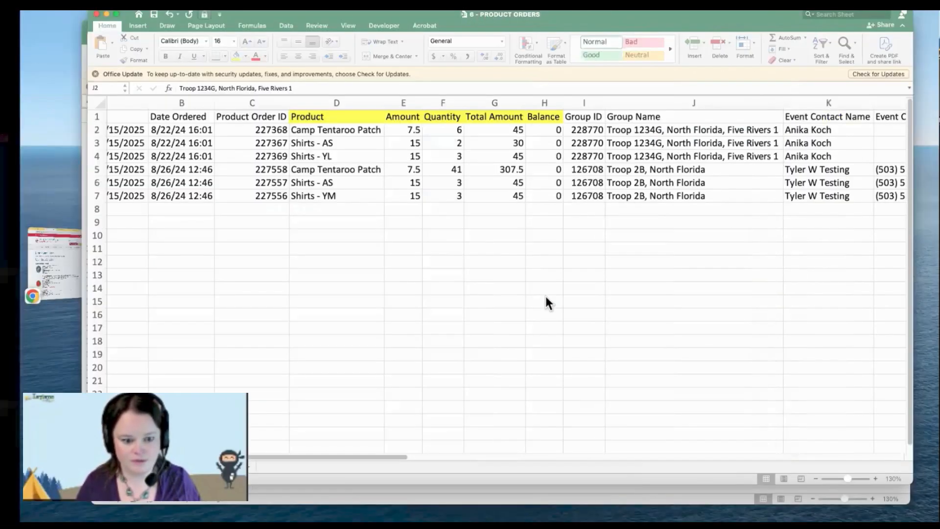
{"action": "left_click", "coordinate": [34, 262]}
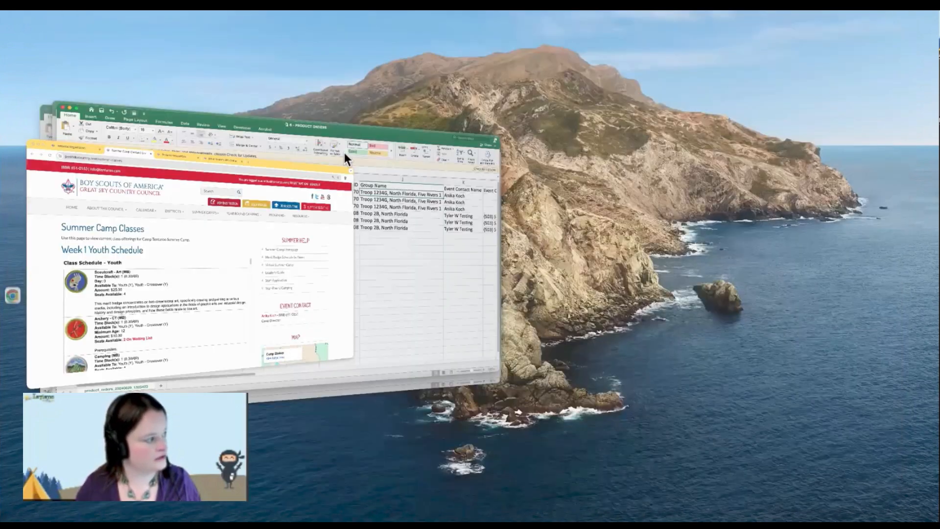
{"action": "left_click", "coordinate": [177, 19]}
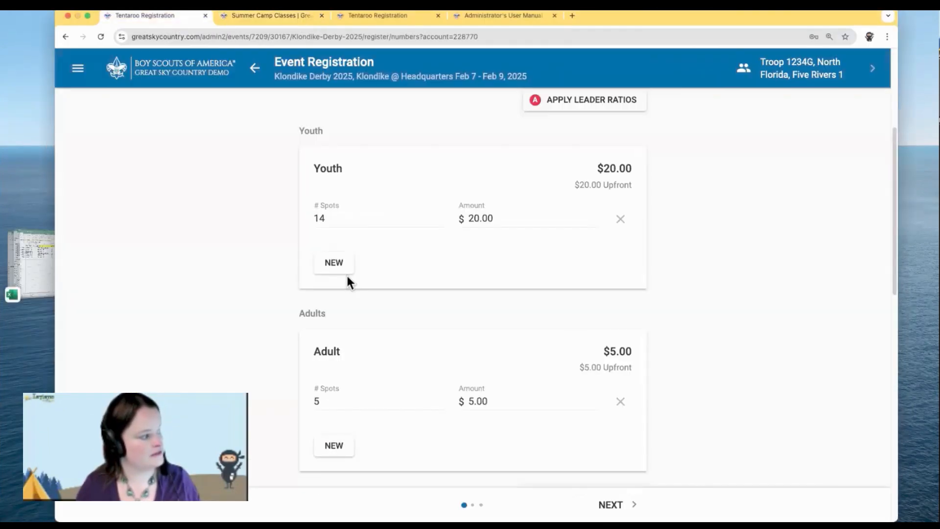
{"action": "left_click", "coordinate": [610, 504]}
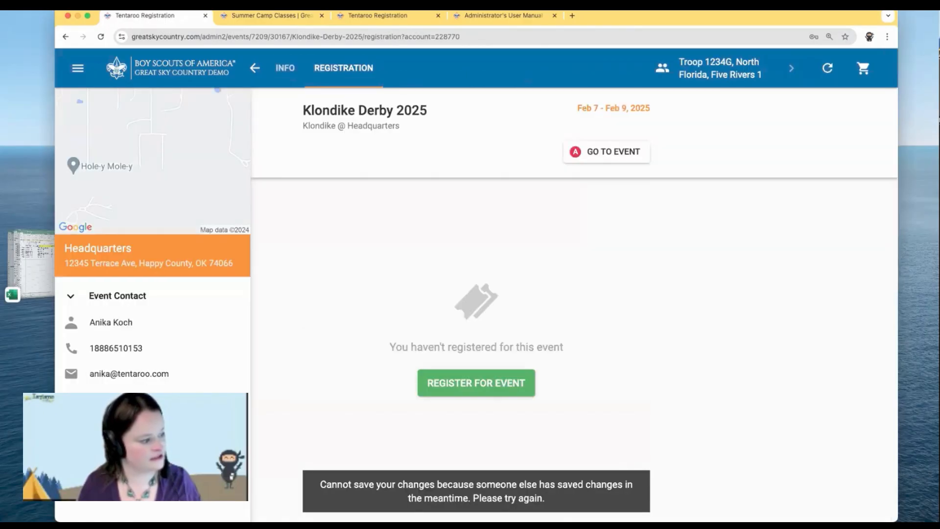
{"action": "left_click", "coordinate": [483, 401]}
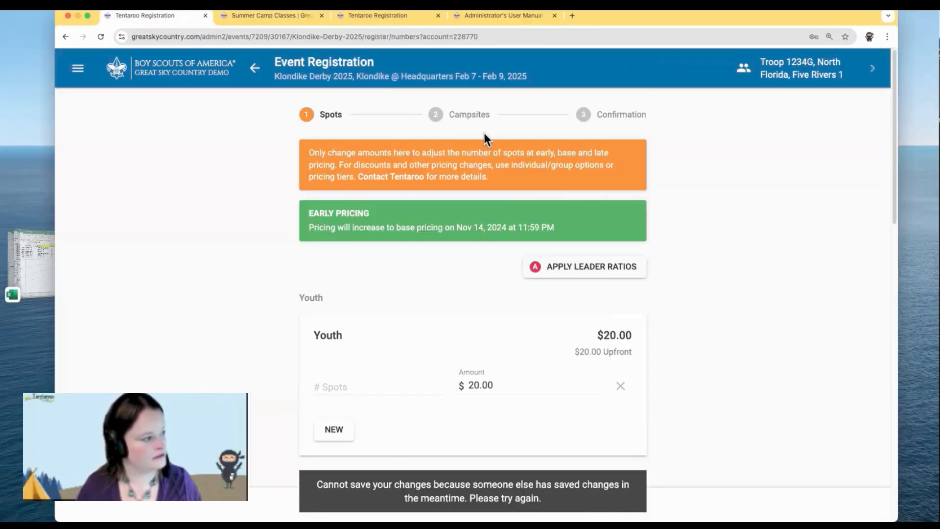
Register 2 youth for Klondike Derby 2025 without choosing a campsite and add the registration to the cart.
{"action": "left_click", "coordinate": [365, 388]}
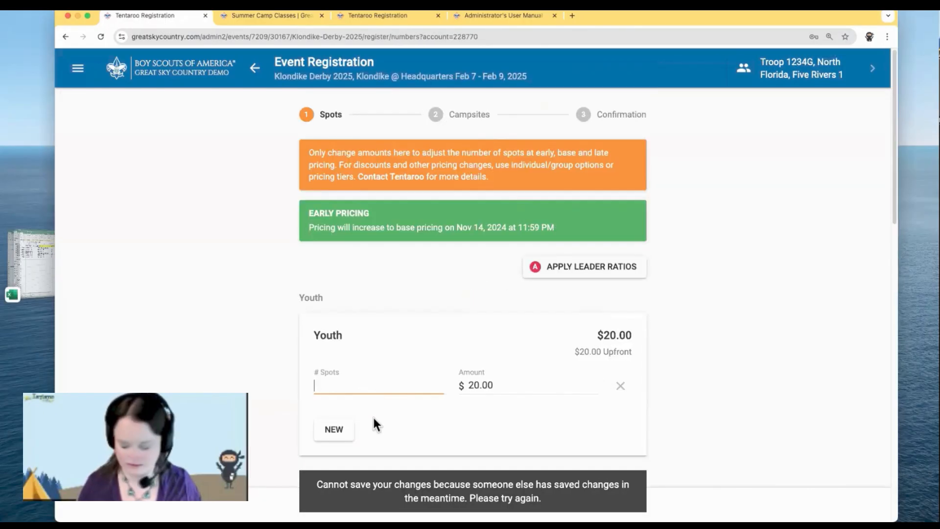
{"action": "type", "text": "2"}
{"action": "scroll", "coordinate": [397, 360], "scroll_direction": "down", "scroll_amount": 6}
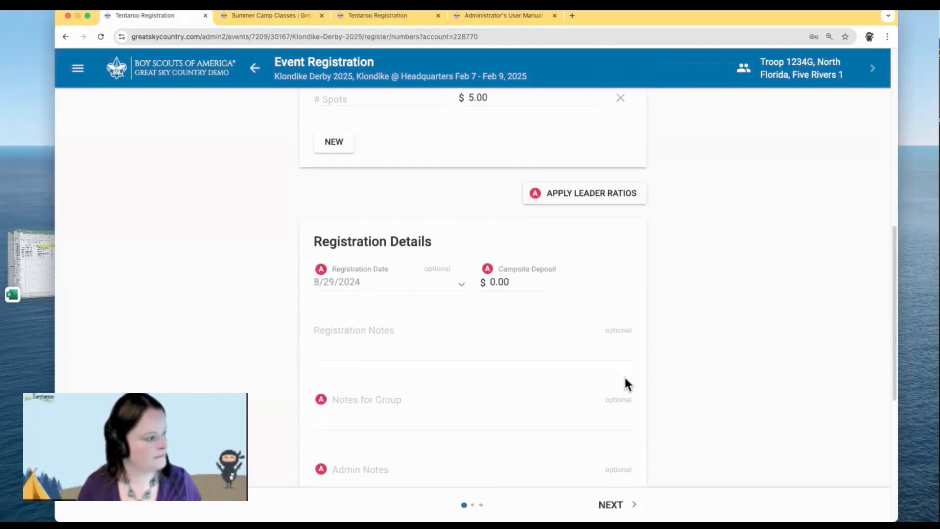
{"action": "left_click", "coordinate": [612, 505]}
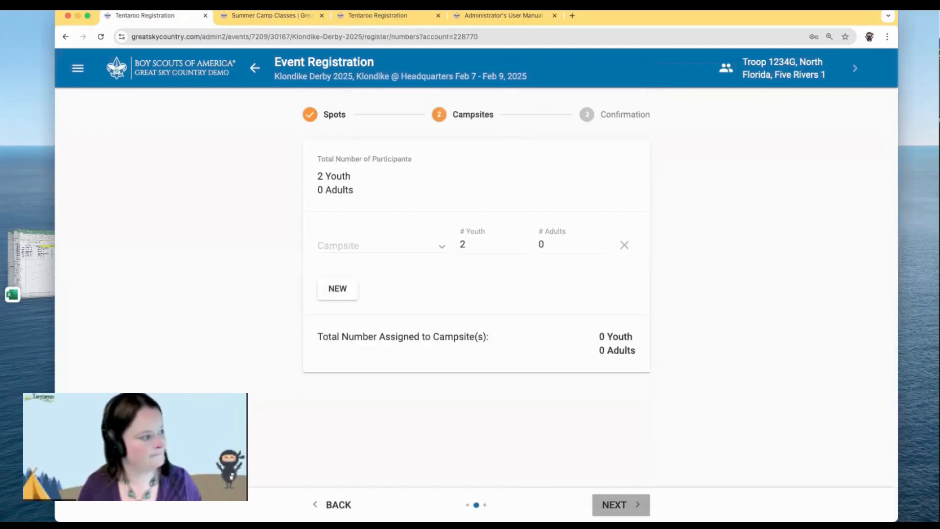
{"action": "left_click", "coordinate": [612, 504]}
{"action": "left_click", "coordinate": [612, 505]}
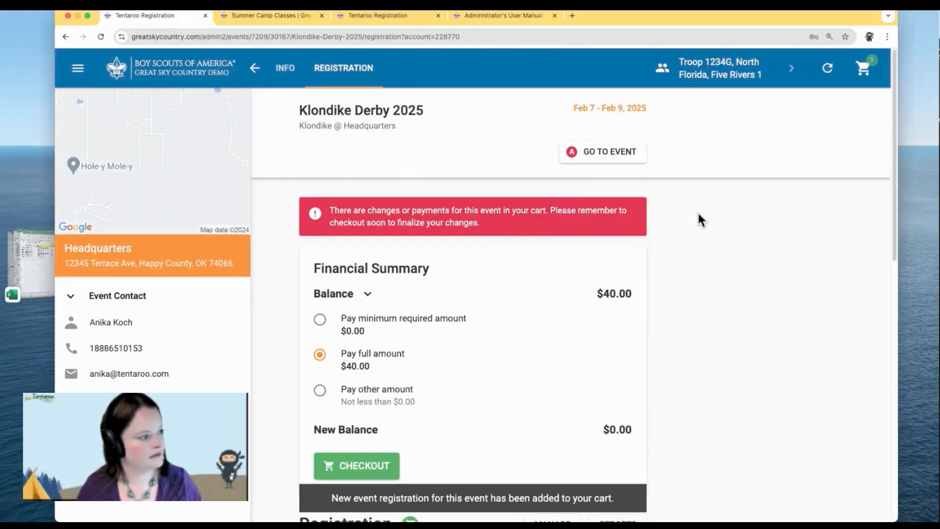
Proceed from the cart to checkout and view the Return Policy and Privacy Policy at the end of the page.
{"action": "left_click", "coordinate": [864, 69]}
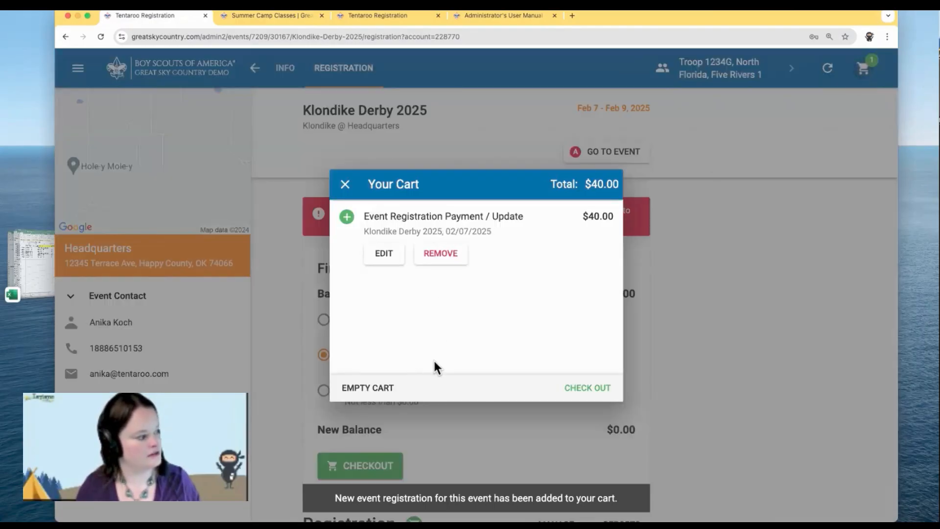
{"action": "left_click", "coordinate": [584, 391]}
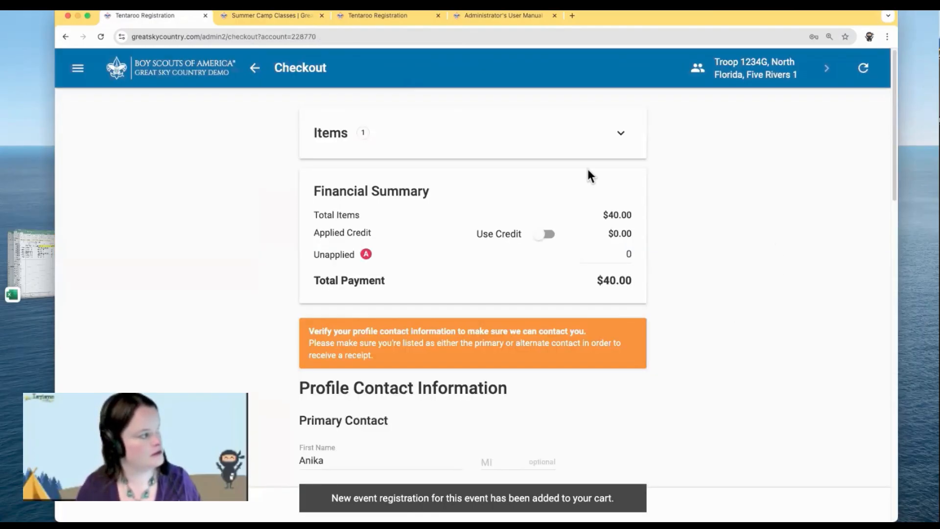
{"action": "scroll", "coordinate": [773, 206], "scroll_direction": "down", "scroll_amount": 15}
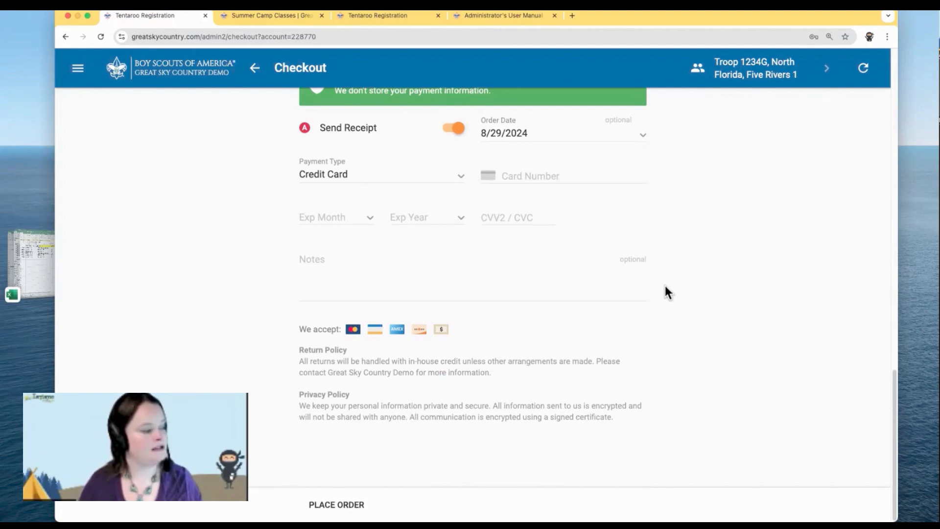
Switch back to the manual's Managed Features page and open the Privacy and Refund Policies request form.
{"action": "key", "text": "ctrl+Left"}
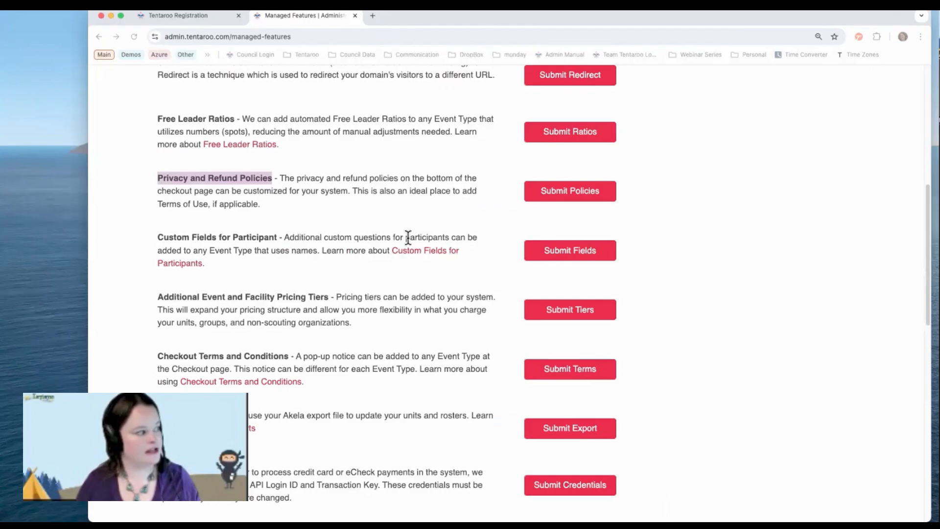
{"action": "left_click", "coordinate": [590, 195]}
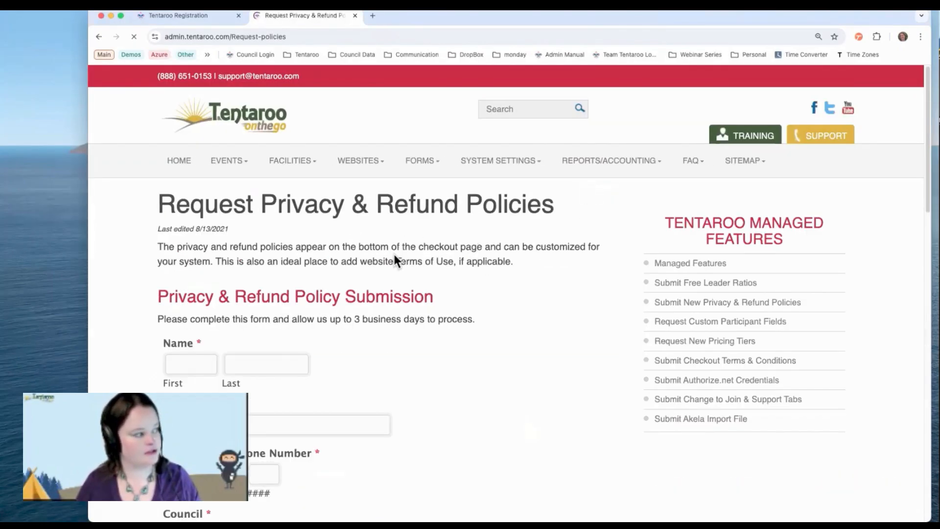
Review the Privacy & Refund Policy submission form's fields and return to the Managed Features page.
{"action": "scroll", "coordinate": [395, 254], "scroll_direction": "down", "scroll_amount": 5}
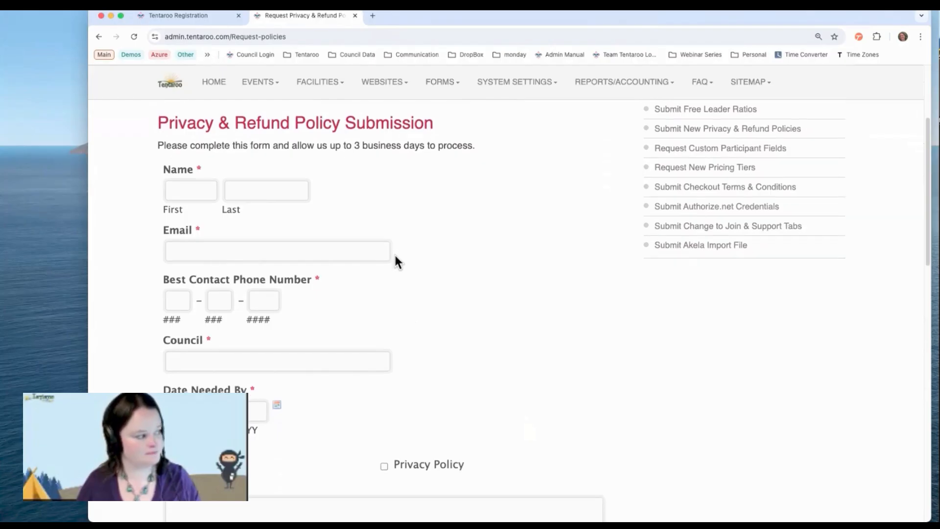
{"action": "scroll", "coordinate": [395, 254], "scroll_direction": "down", "scroll_amount": 4}
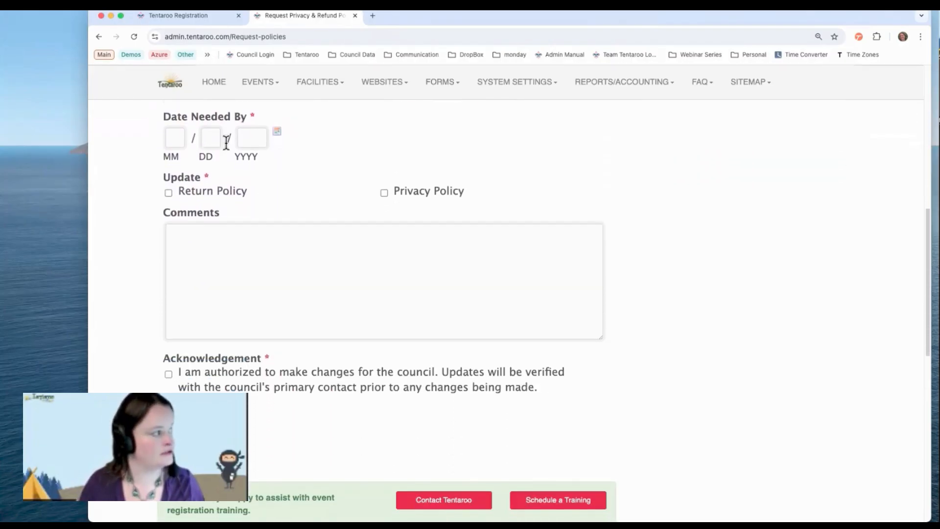
{"action": "left_click", "coordinate": [100, 37]}
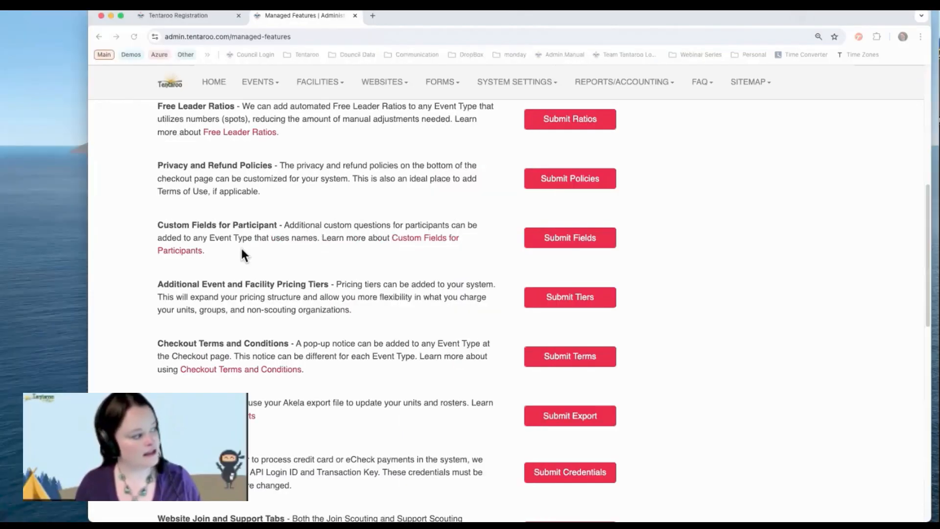
Open the manual's Checkout Terms and Conditions article and enlarge its example of the Refund Policy pop-up at checkout.
{"action": "left_click_drag", "start_coordinate": [159, 343], "coordinate": [290, 343]}
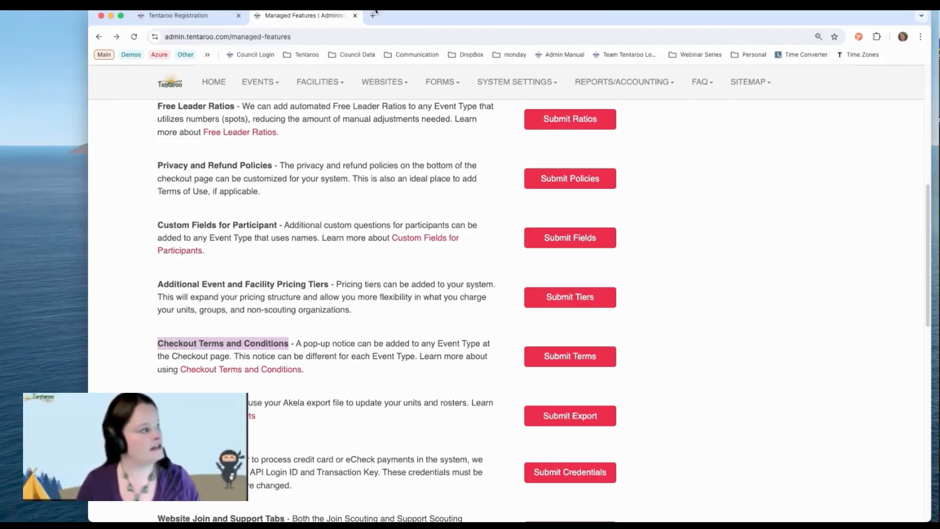
{"action": "left_click", "coordinate": [269, 371]}
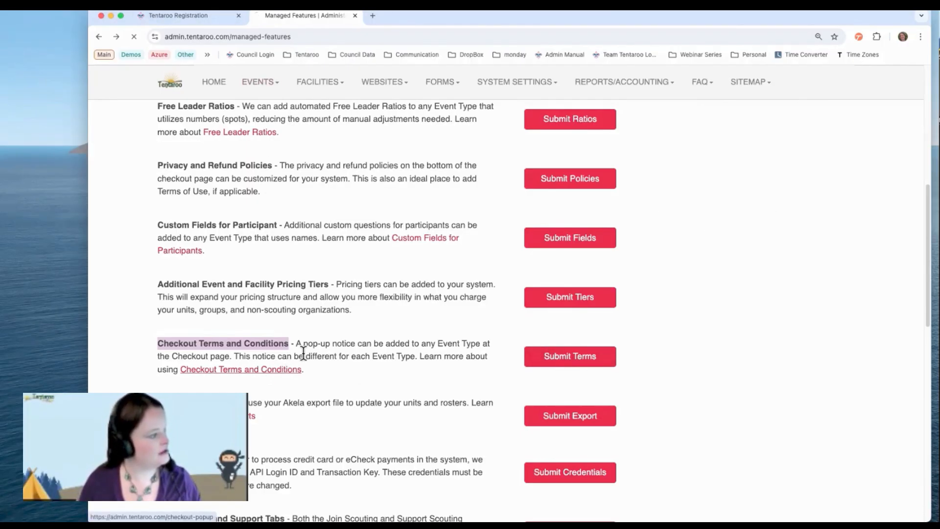
{"action": "scroll", "coordinate": [449, 264], "scroll_direction": "down", "scroll_amount": 8}
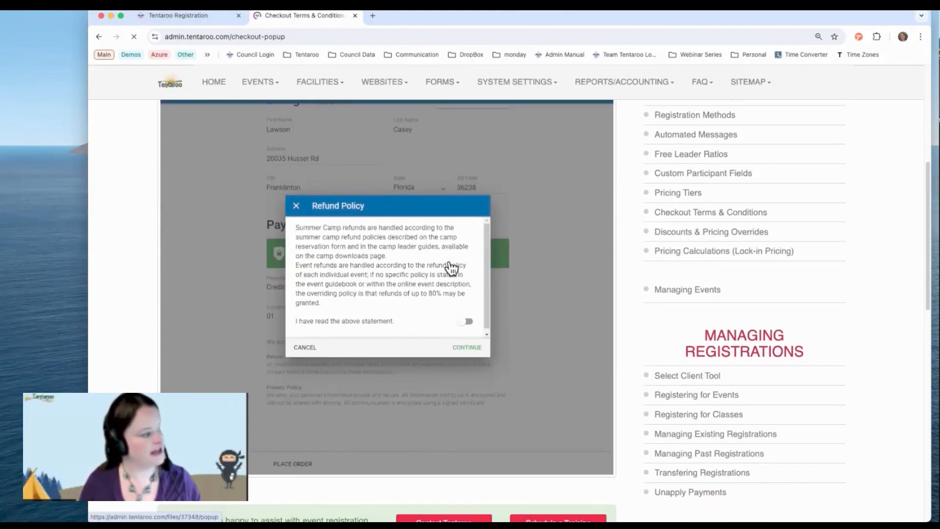
{"action": "left_click", "coordinate": [394, 240]}
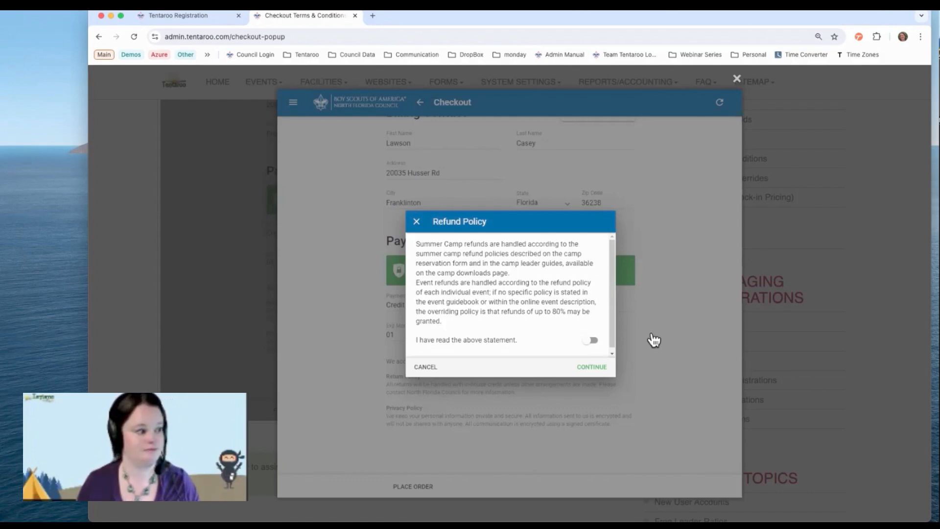
Return to the registration site and open "A Pre-Camp Message" from Camp Tentaroo Summer Camp's Message Center.
{"action": "left_click", "coordinate": [172, 14]}
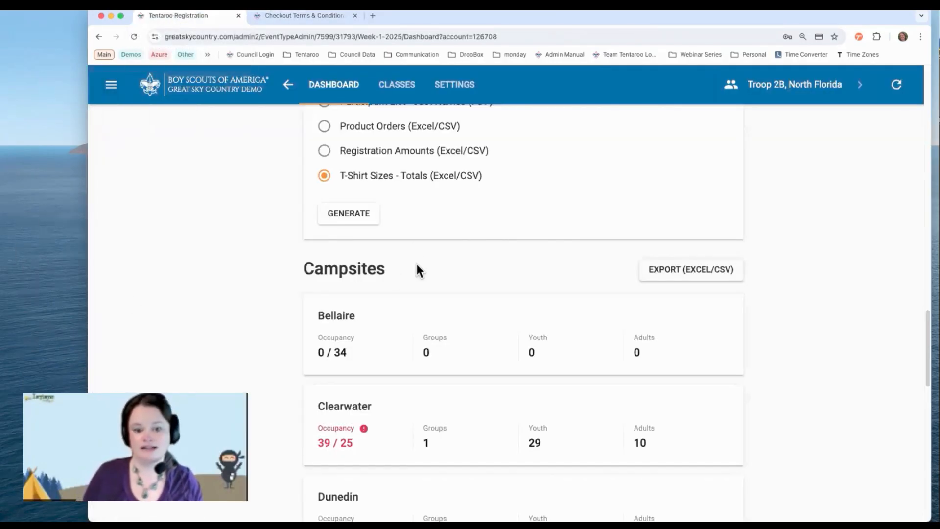
{"action": "scroll", "coordinate": [356, 164], "scroll_direction": "up", "scroll_amount": 15}
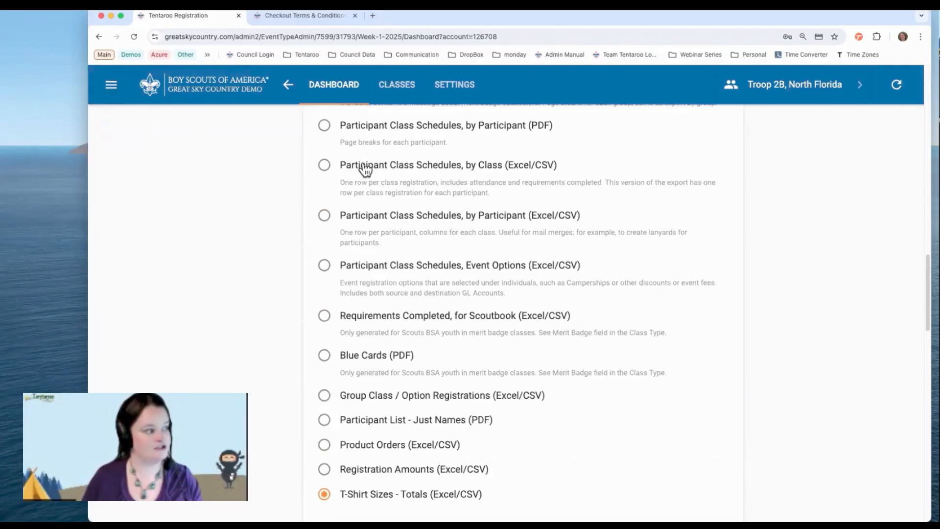
{"action": "left_click", "coordinate": [360, 224]}
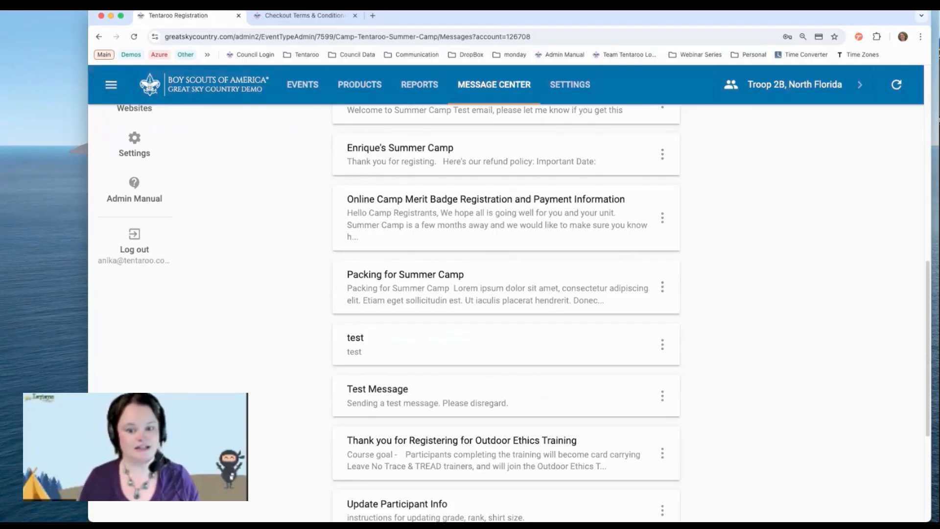
{"action": "scroll", "coordinate": [528, 313], "scroll_direction": "up", "scroll_amount": 8}
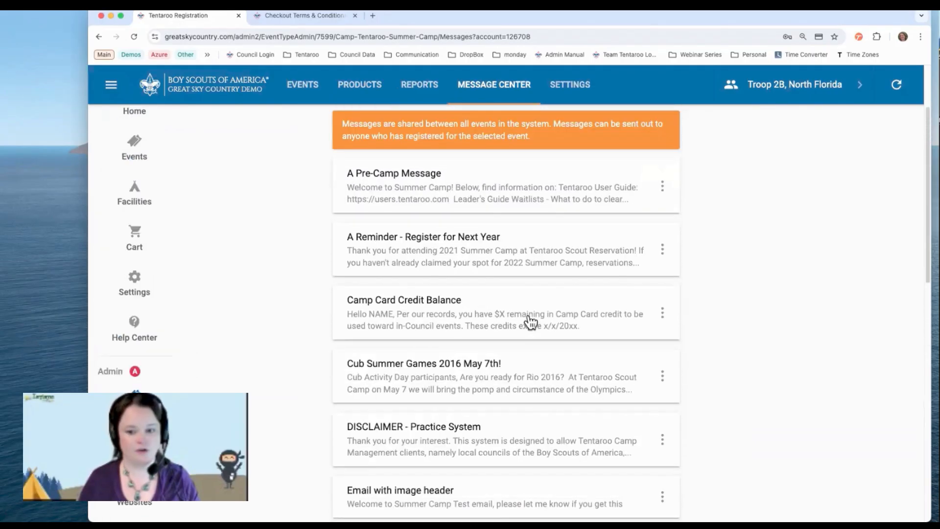
{"action": "scroll", "coordinate": [531, 322], "scroll_direction": "up", "scroll_amount": 2}
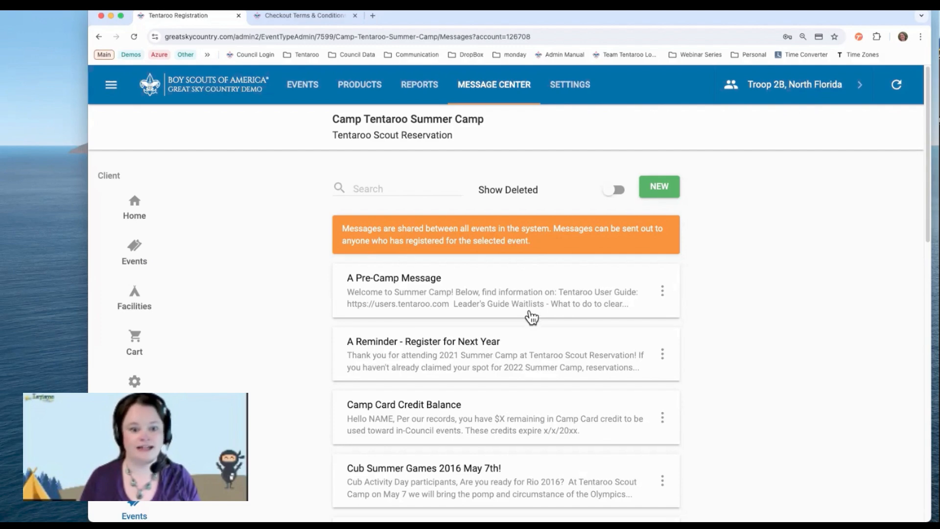
{"action": "left_click", "coordinate": [531, 316]}
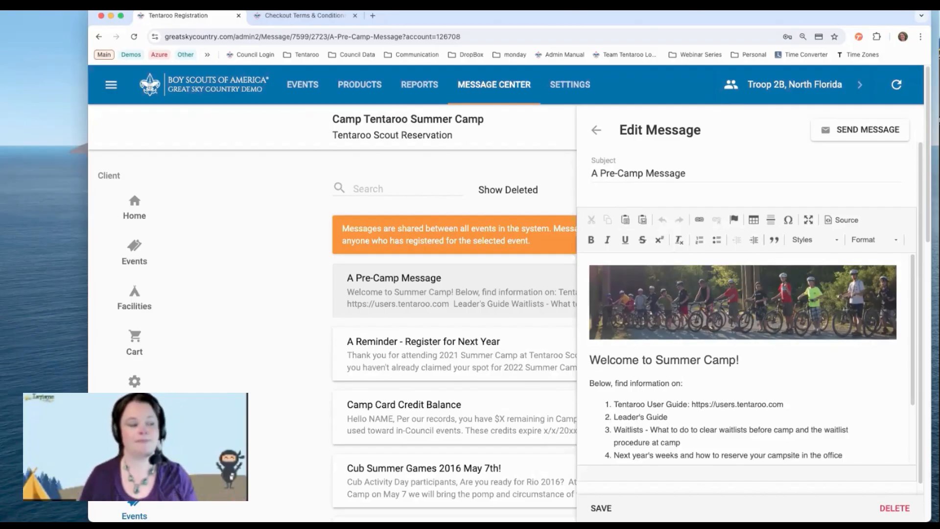
Switch to the slide presentation and advance from the covered topics to the closing Tentaroo Foundations slide.
{"action": "key", "text": "ctrl+Left"}
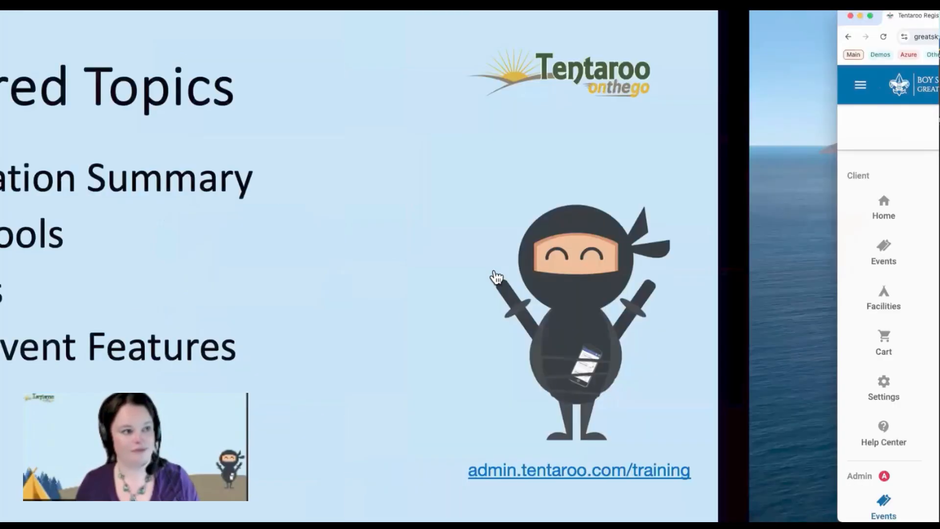
{"action": "key", "text": "Right"}
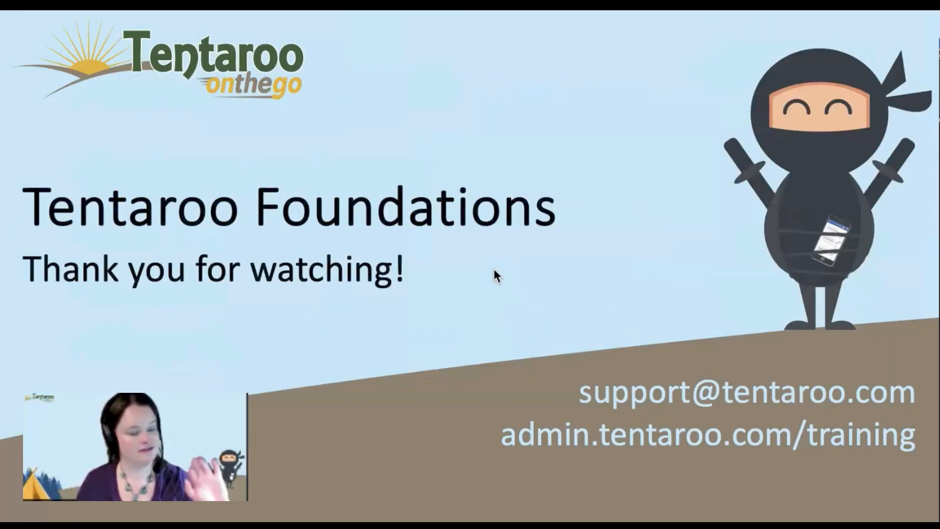